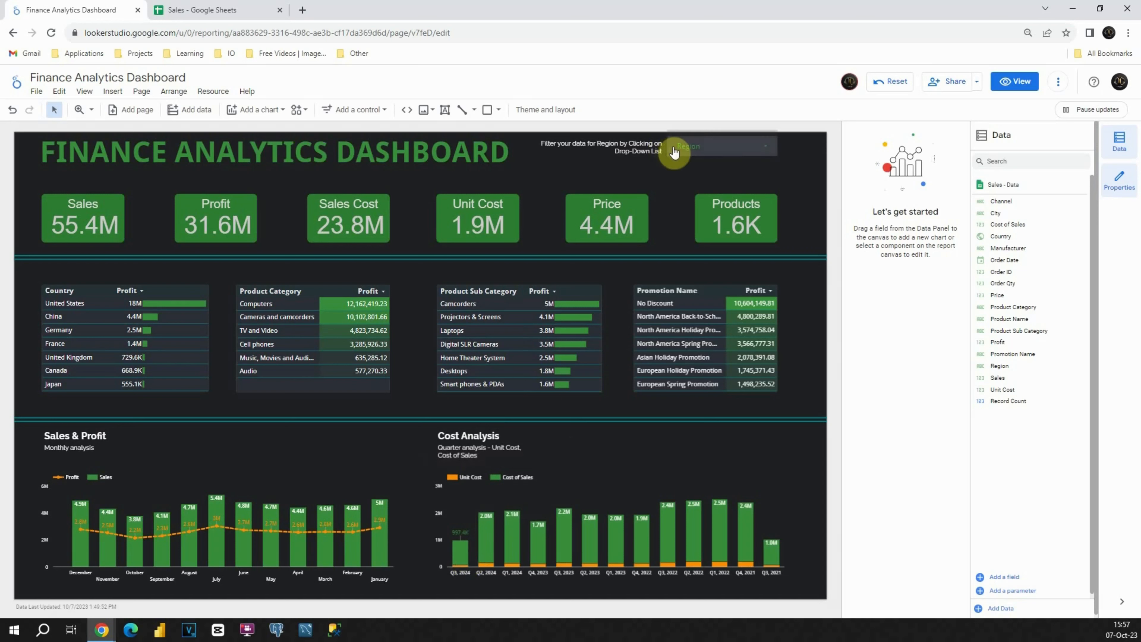
- Filter the dashboard by region to Europe only and North America only, and restore all regions
{"action": "left_click", "coordinate": [712, 143]}
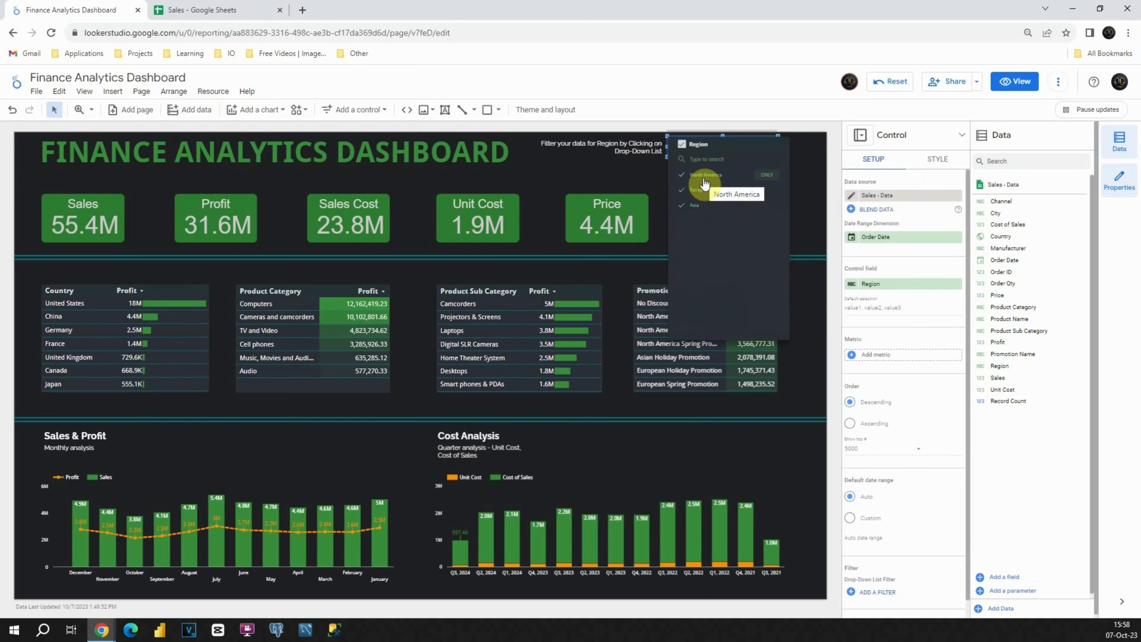
{"action": "left_click", "coordinate": [766, 189]}
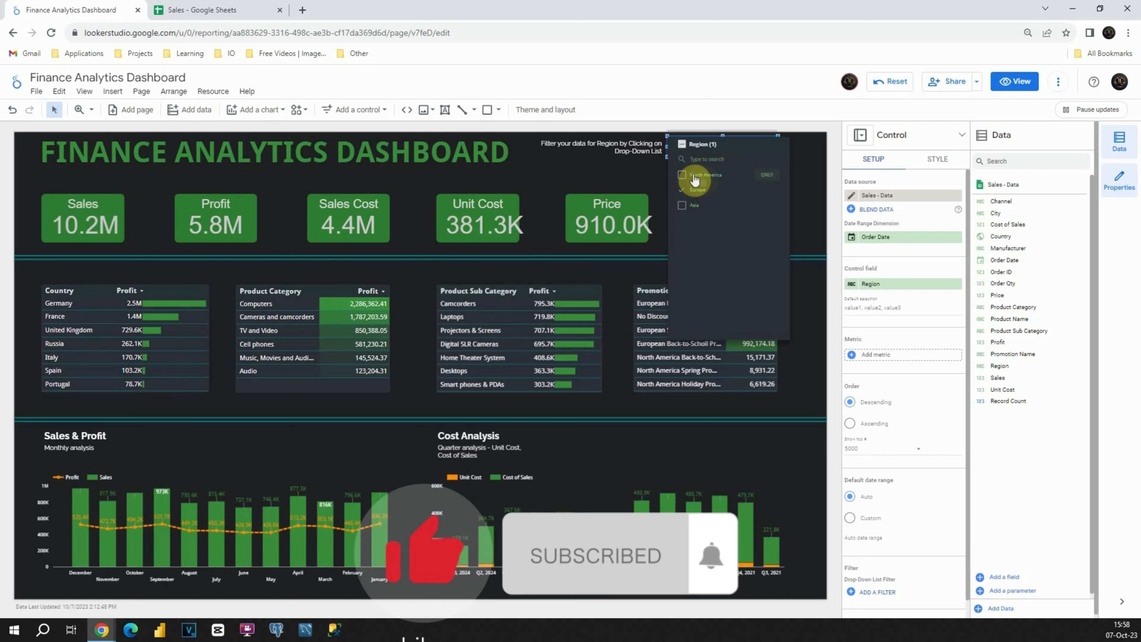
{"action": "left_click", "coordinate": [767, 175]}
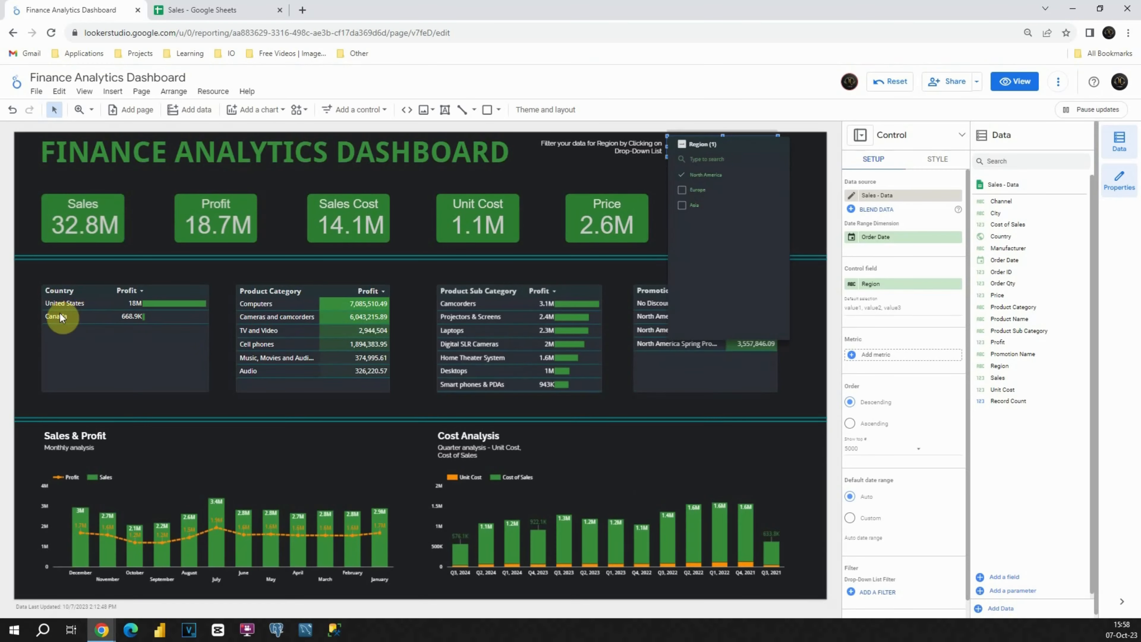
{"action": "left_click", "coordinate": [681, 144]}
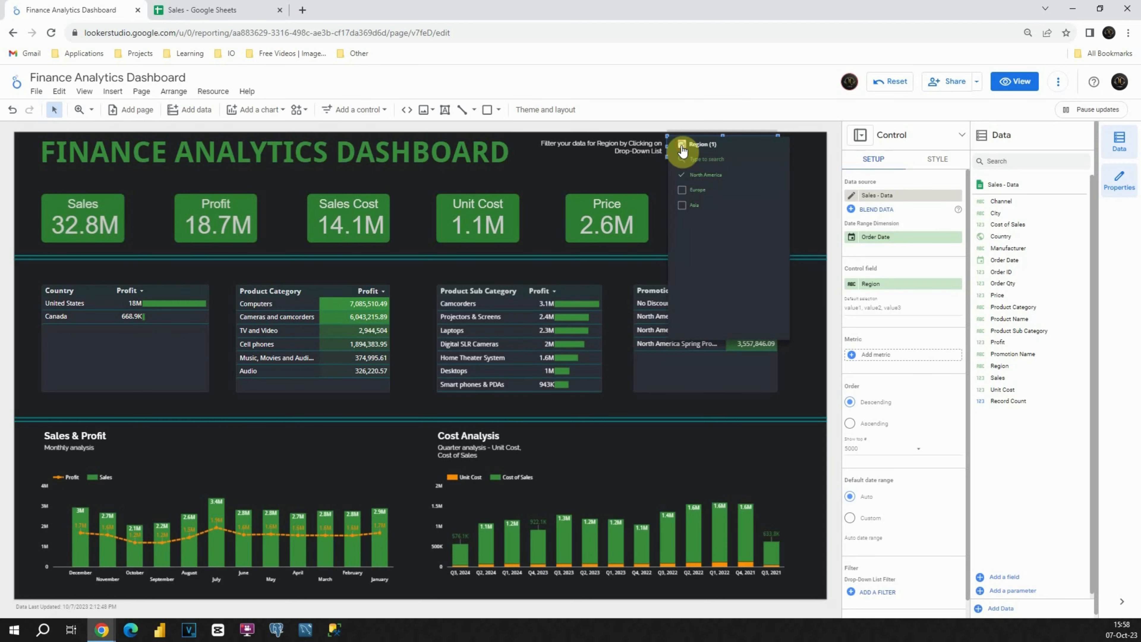
{"action": "left_click", "coordinate": [640, 180]}
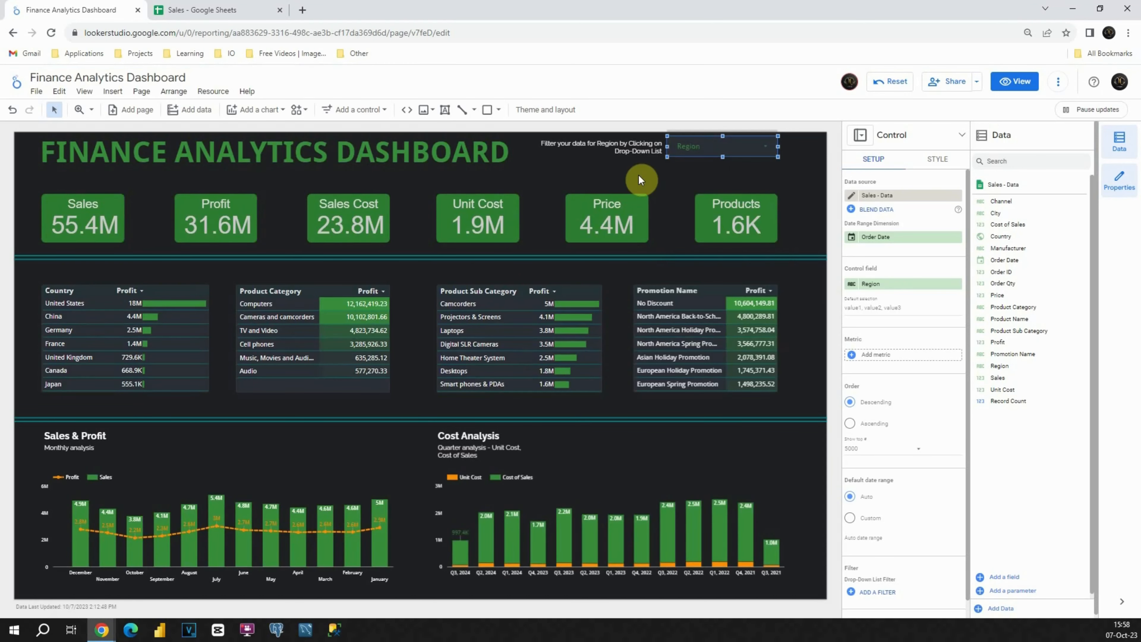
- Switch to the Sales spreadsheet in Google Sheets and review the column headers from Order ID through Manufacturer
{"action": "left_click", "coordinate": [227, 7]}
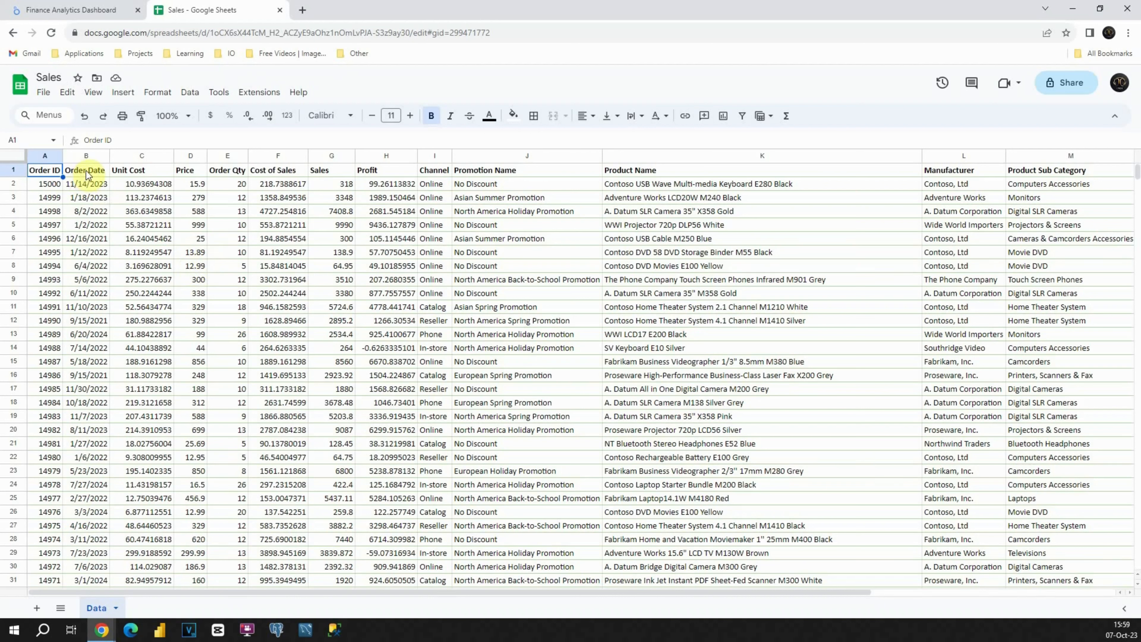
{"action": "left_click_drag", "start_coordinate": [50, 172], "coordinate": [81, 169]}
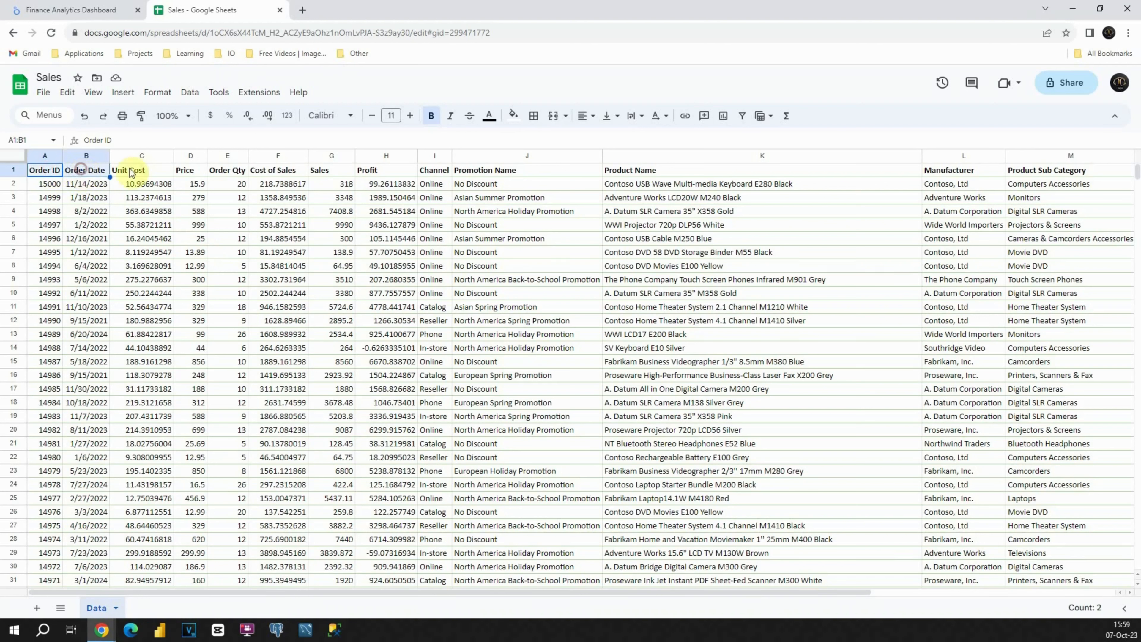
{"action": "left_click", "coordinate": [149, 170]}
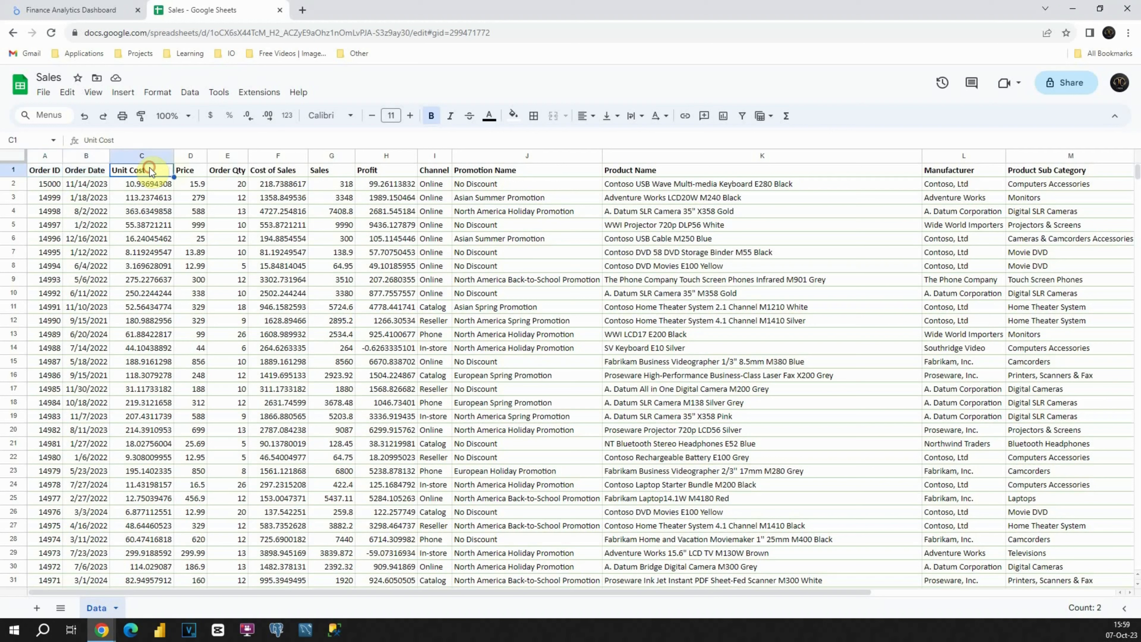
{"action": "left_click", "coordinate": [188, 170]}
{"action": "left_click_drag", "start_coordinate": [290, 172], "coordinate": [378, 175]}
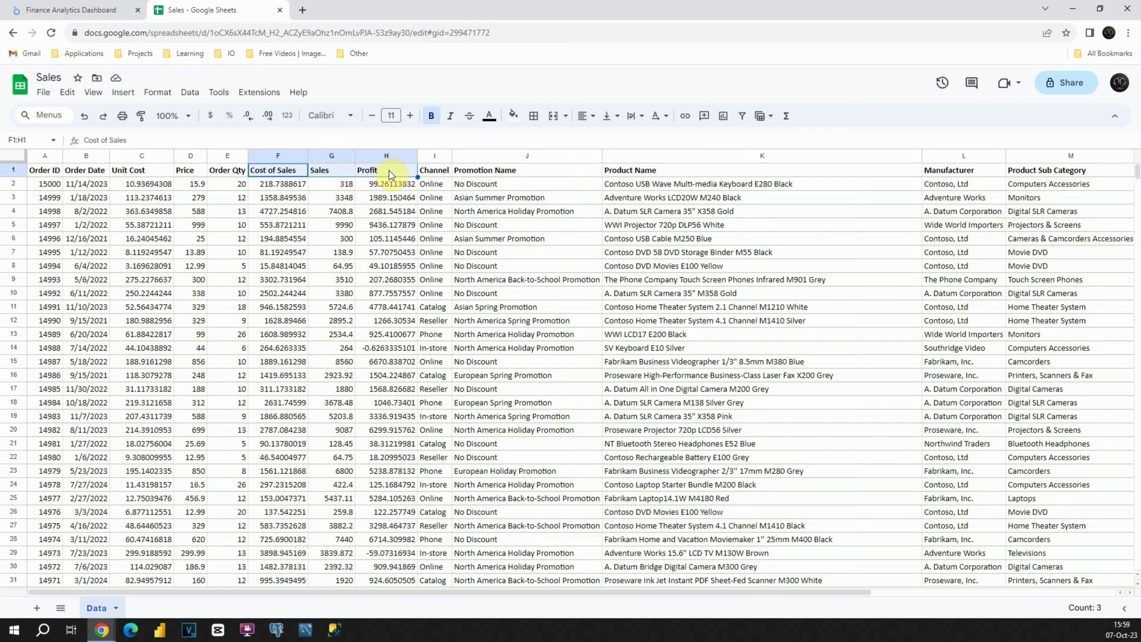
{"action": "left_click", "coordinate": [434, 171]}
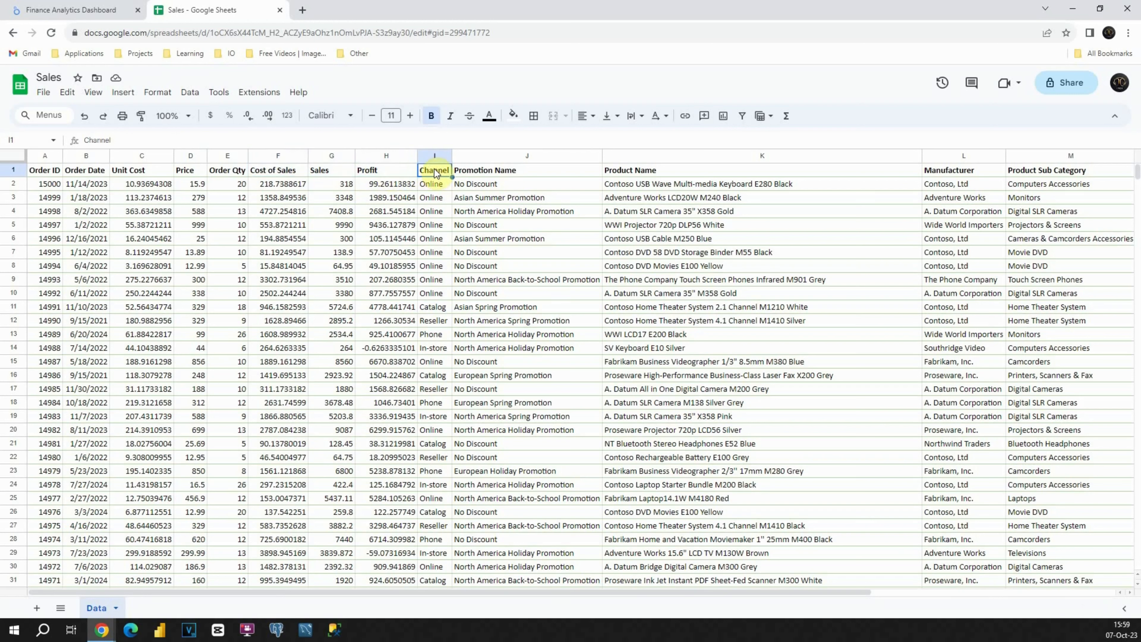
{"action": "left_click", "coordinate": [485, 171]}
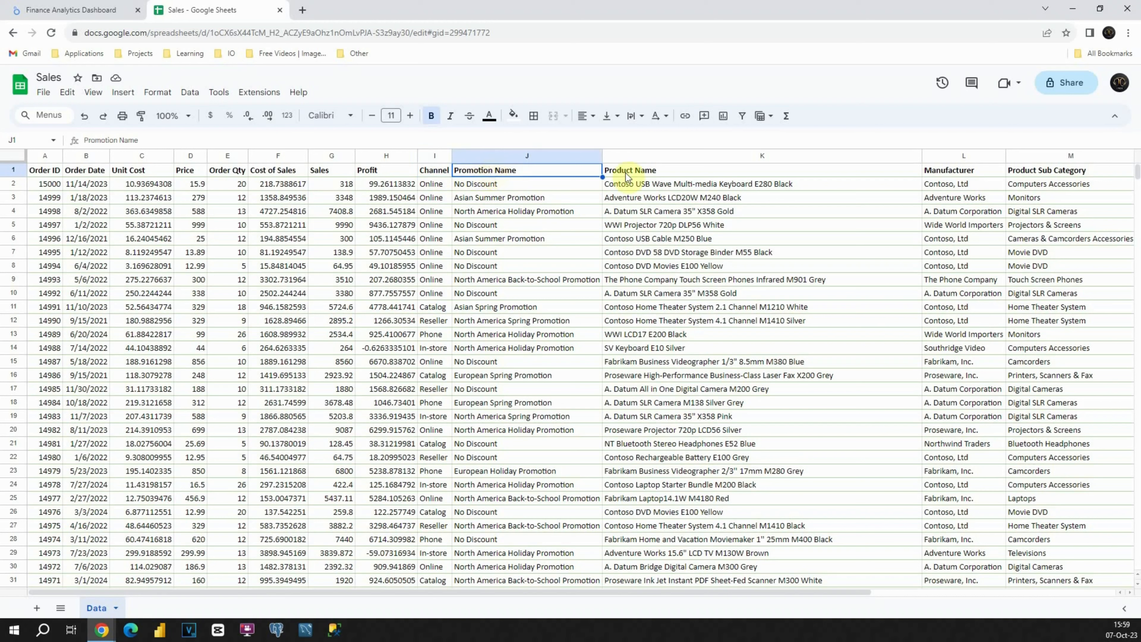
{"action": "left_click", "coordinate": [641, 172]}
{"action": "left_click", "coordinate": [988, 172]}
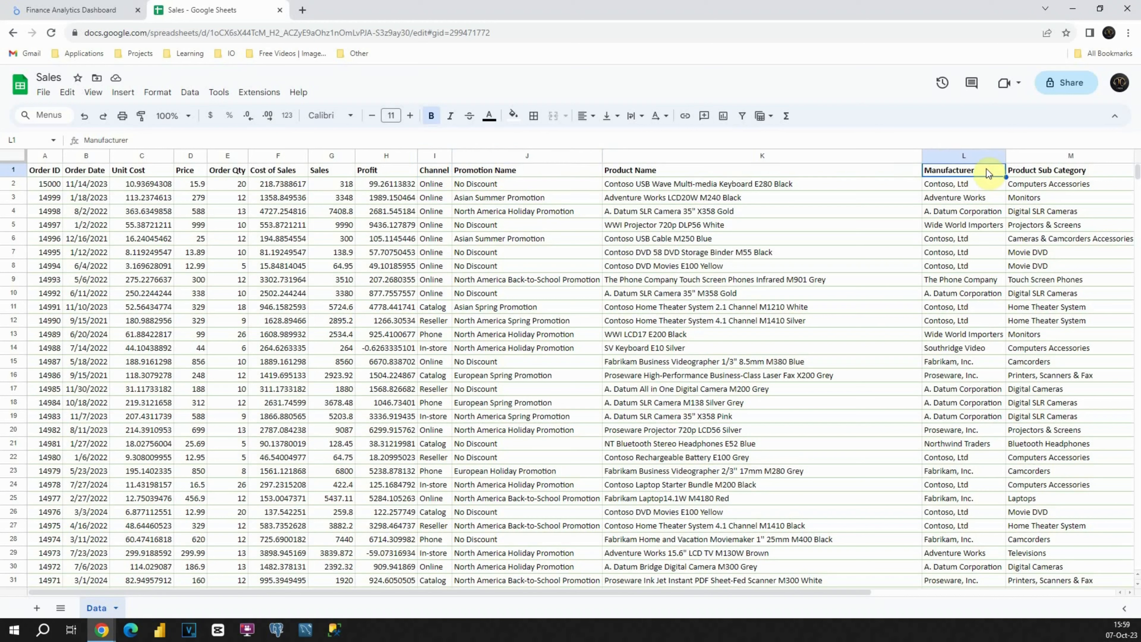
- Review the remaining column headers of the Sales data, from Product Sub Category through Country
{"action": "left_click_drag", "start_coordinate": [824, 590], "coordinate": [1082, 592]}
{"action": "left_click", "coordinate": [790, 172]}
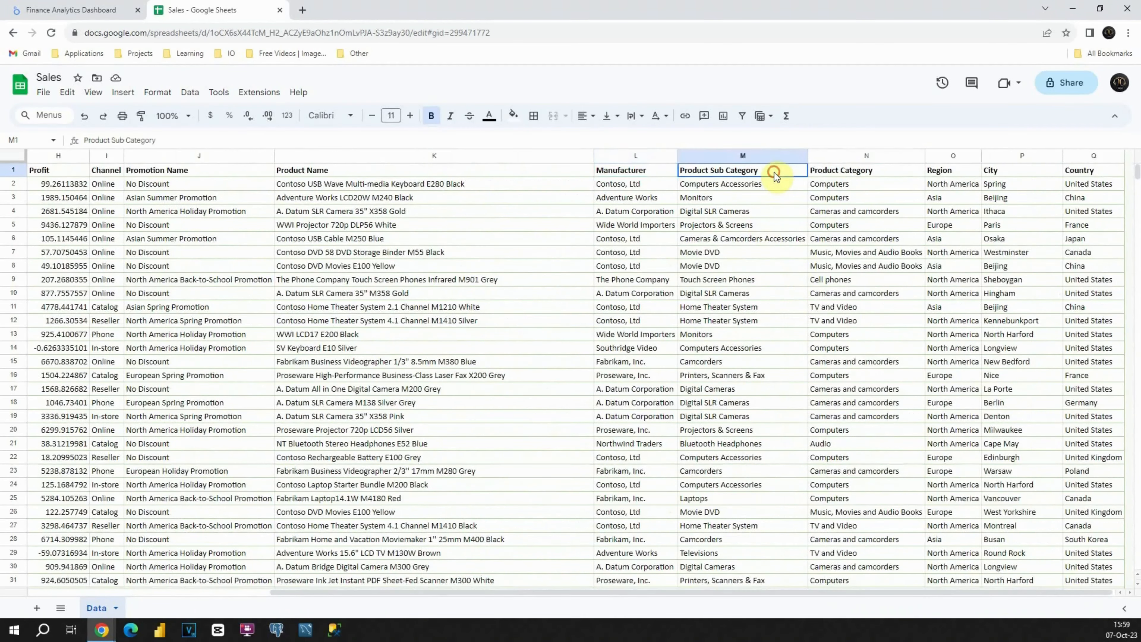
{"action": "left_click", "coordinate": [844, 174]}
{"action": "left_click", "coordinate": [957, 173]}
{"action": "left_click", "coordinate": [1011, 176]}
{"action": "left_click", "coordinate": [1081, 175]}
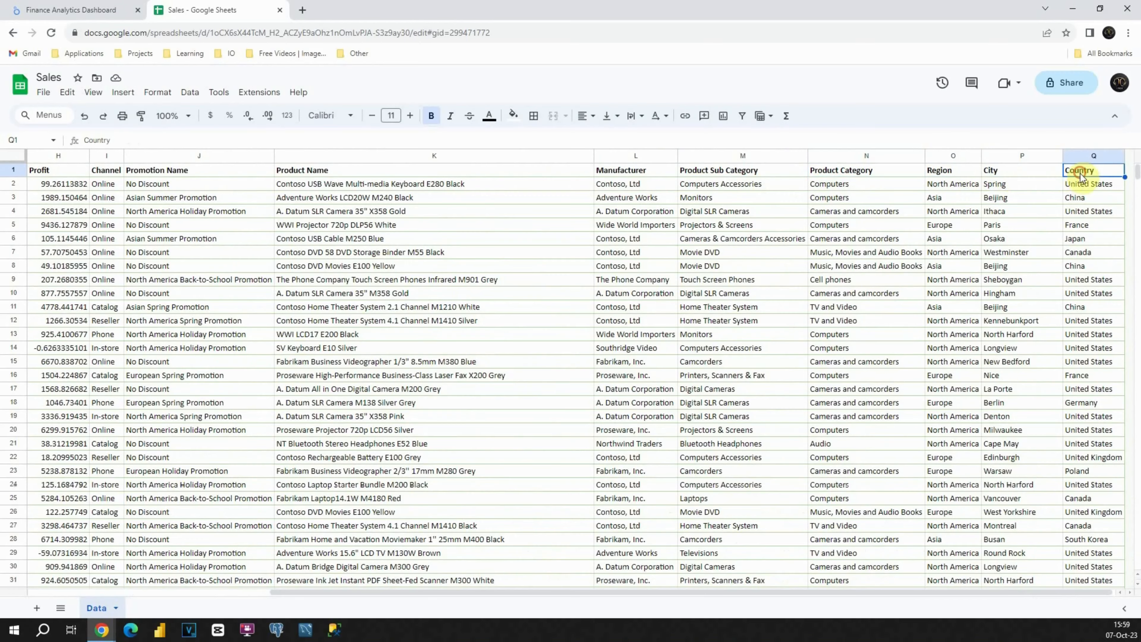
{"action": "left_click_drag", "start_coordinate": [847, 590], "coordinate": [436, 602]}
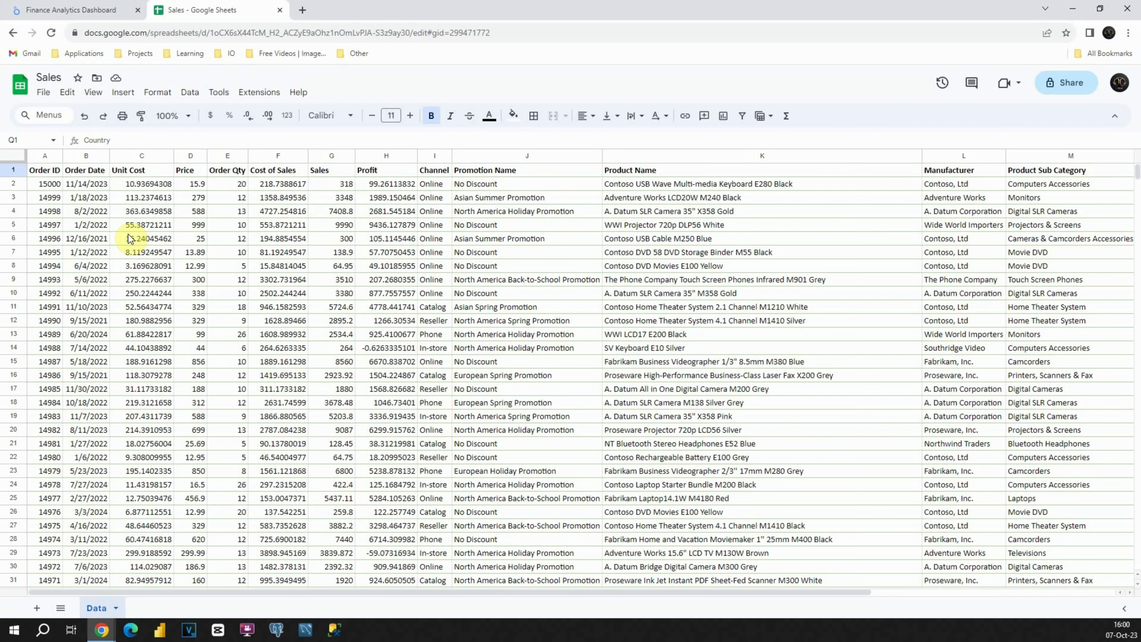
- Switch back to Looker Studio, look through the recent reports, and reopen the Finance Analytics Dashboard in edit mode
{"action": "left_click", "coordinate": [83, 7]}
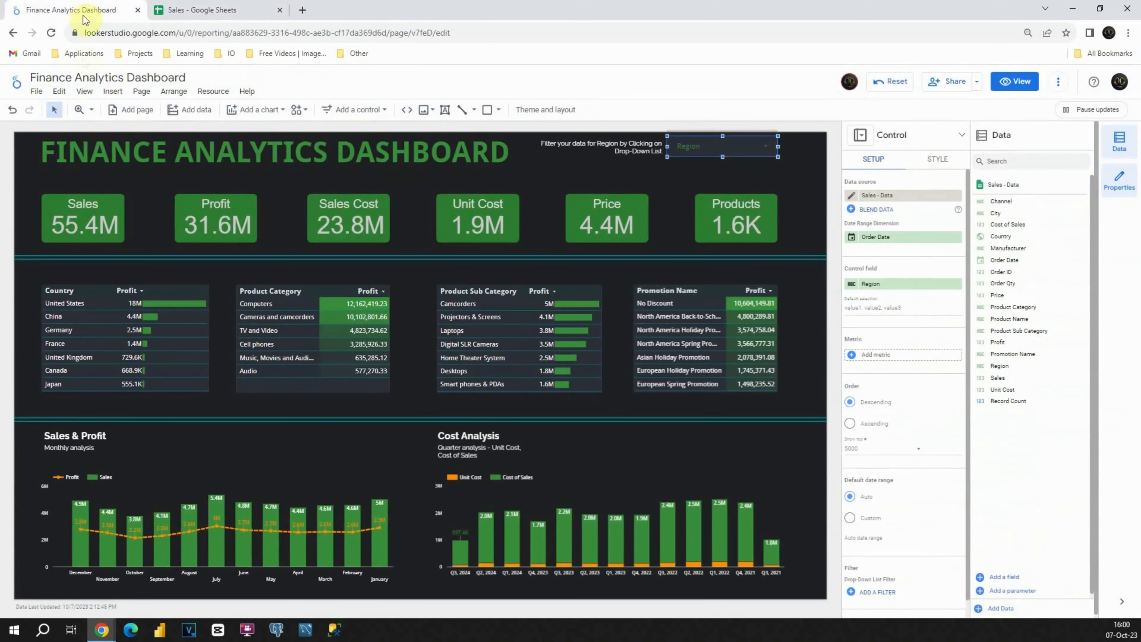
{"action": "left_click", "coordinate": [15, 89]}
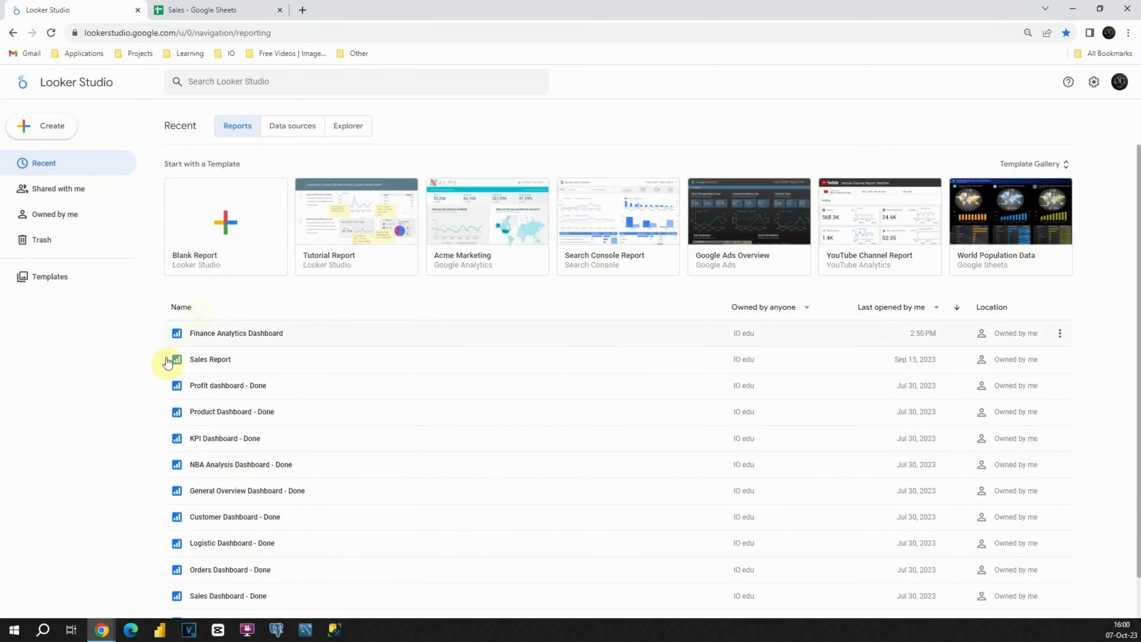
{"action": "scroll", "coordinate": [257, 404], "scroll_direction": "down", "scroll_amount": 1}
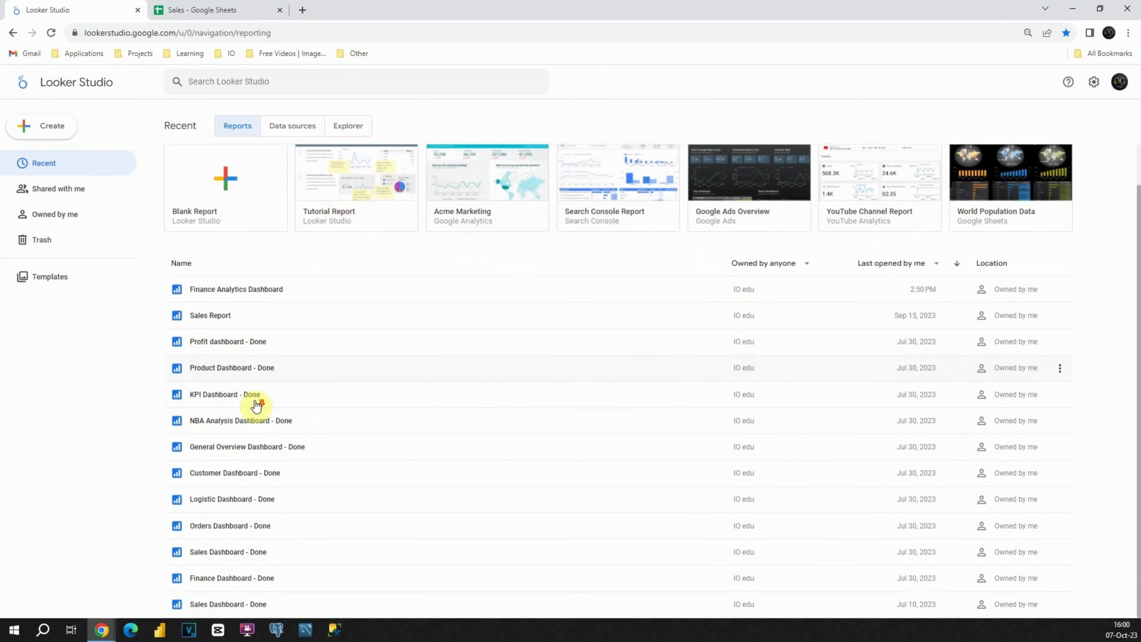
{"action": "scroll", "coordinate": [256, 405], "scroll_direction": "up", "scroll_amount": 1}
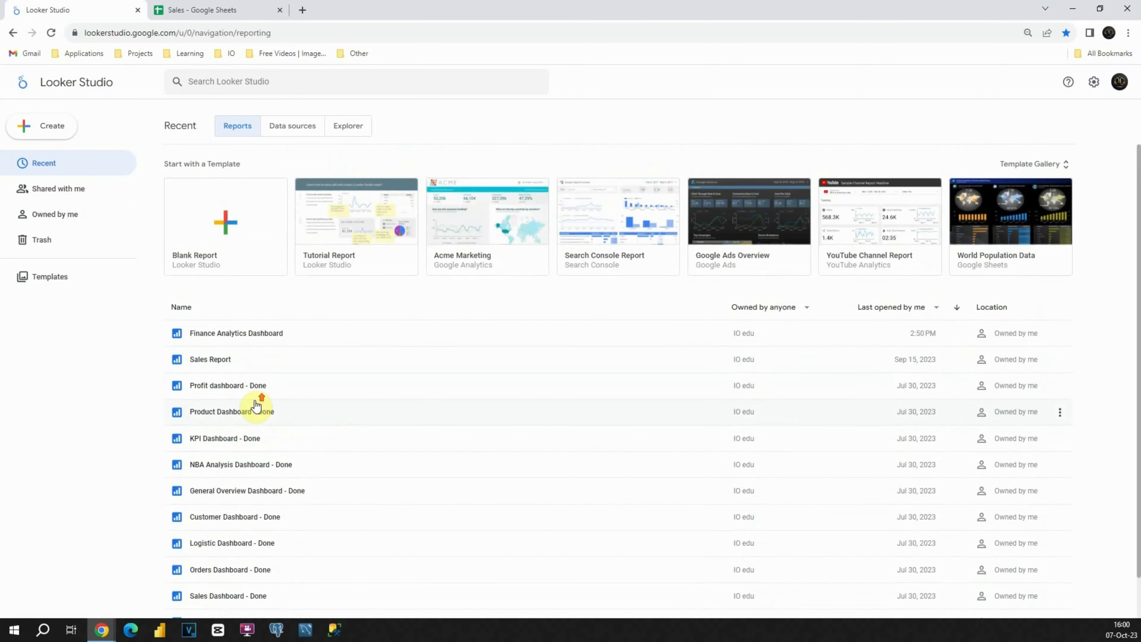
{"action": "left_click", "coordinate": [272, 337]}
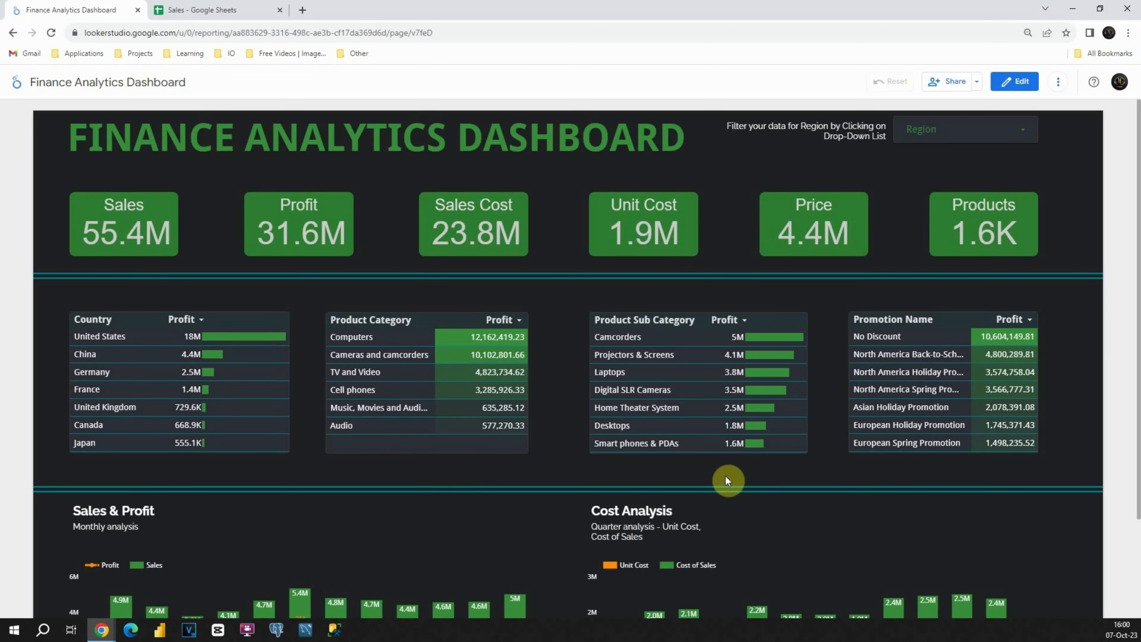
{"action": "left_click", "coordinate": [1014, 87]}
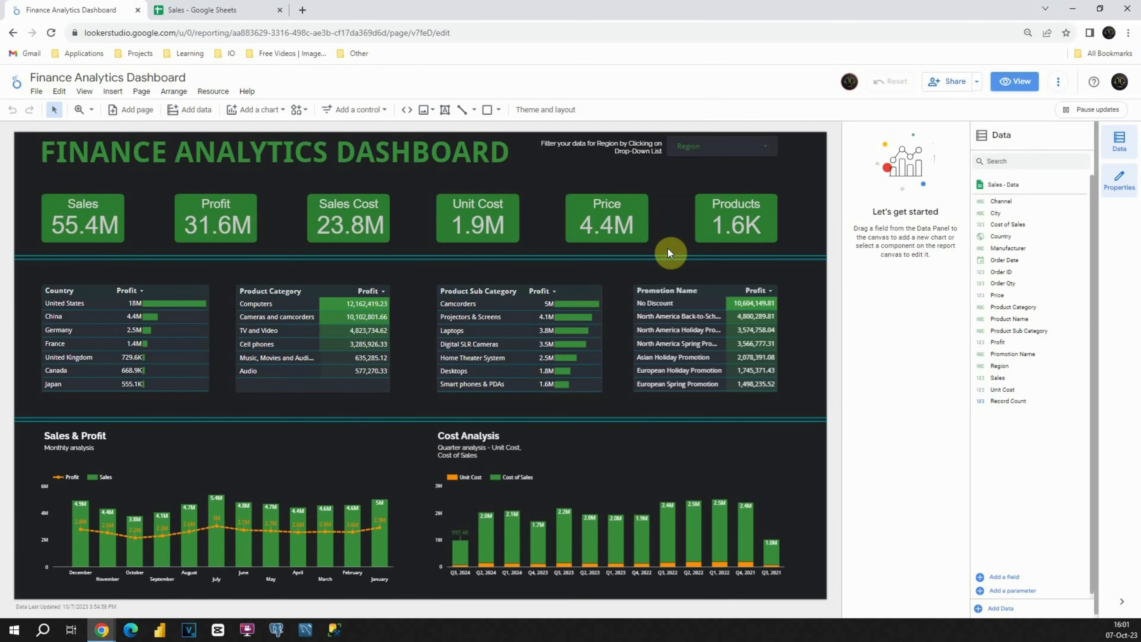
- Create a blank report and add the Data worksheet of the Sales Google Sheets spreadsheet as its data source
{"action": "left_click", "coordinate": [18, 83]}
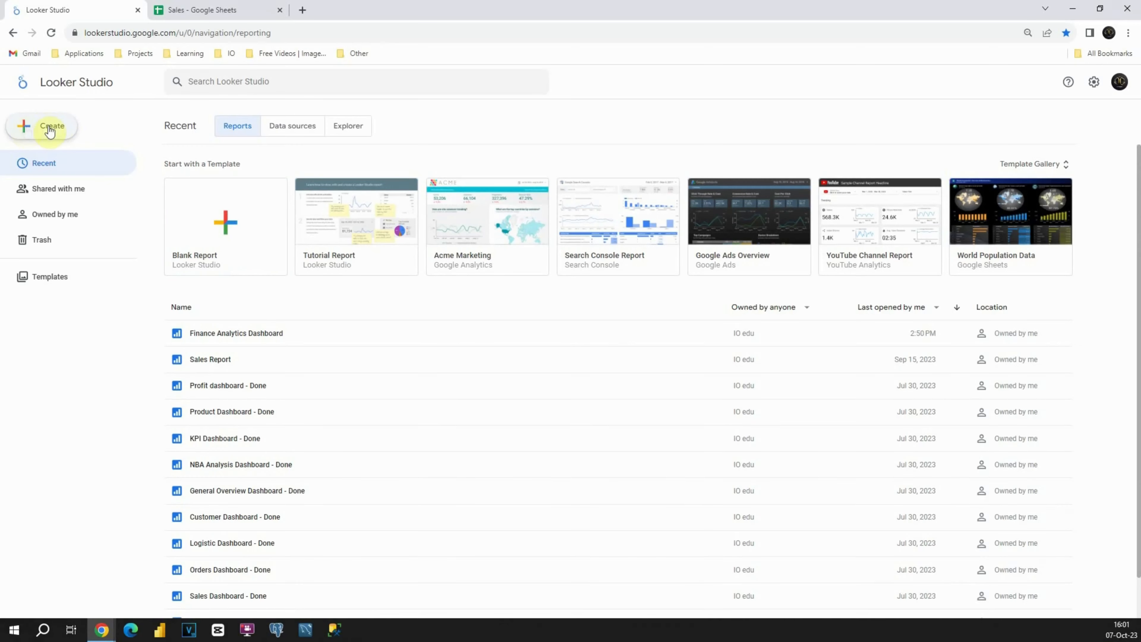
{"action": "left_click", "coordinate": [230, 223]}
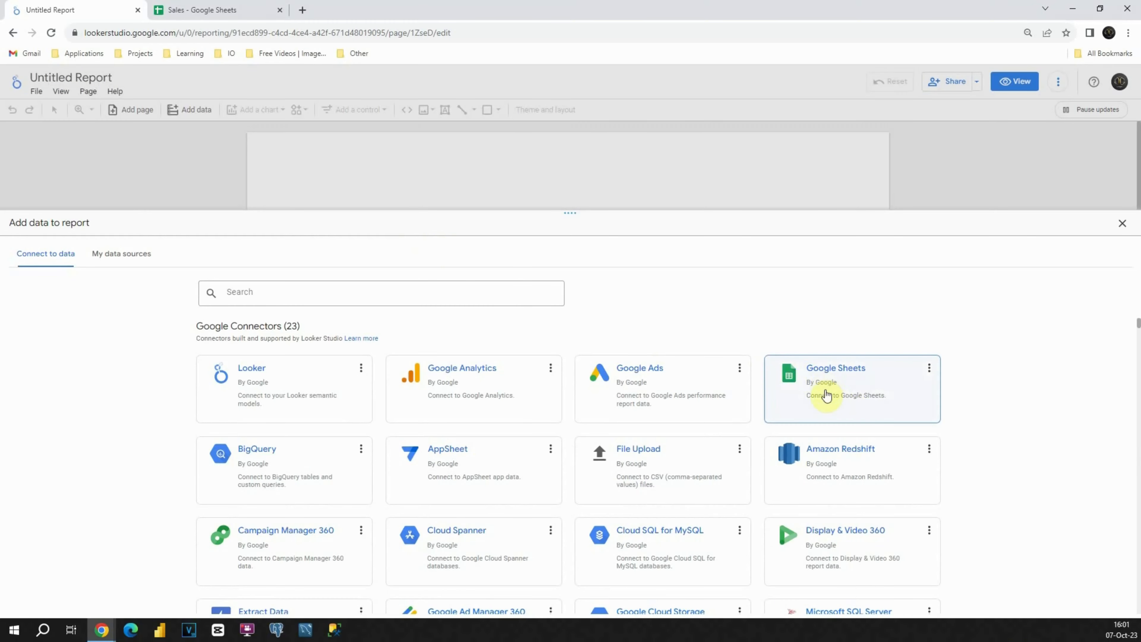
{"action": "left_click", "coordinate": [835, 396]}
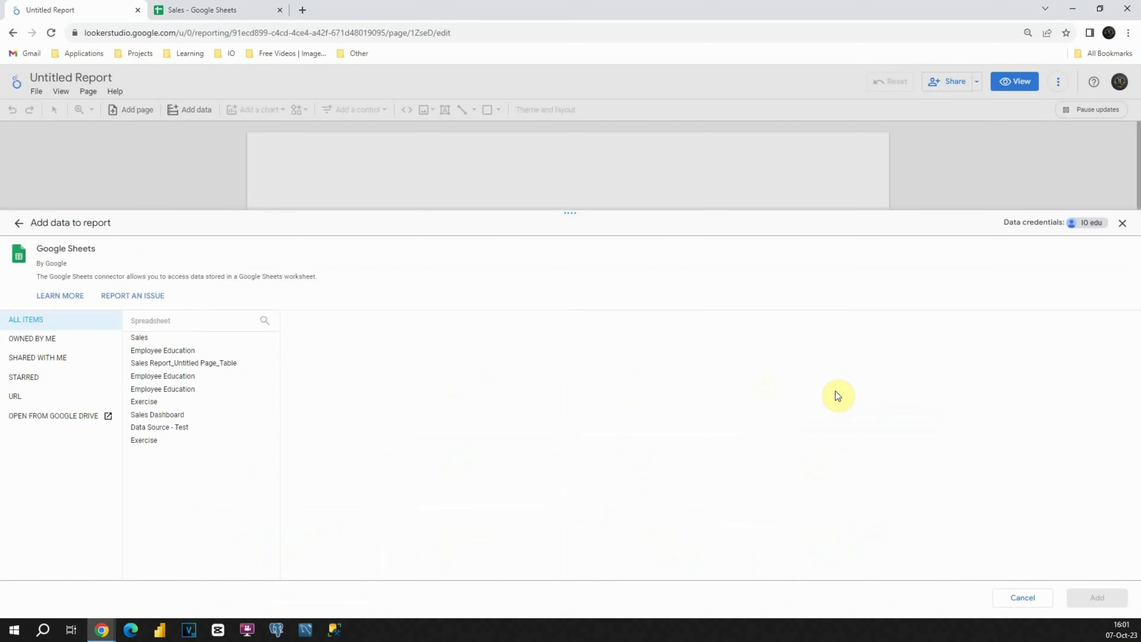
{"action": "left_click", "coordinate": [162, 337]}
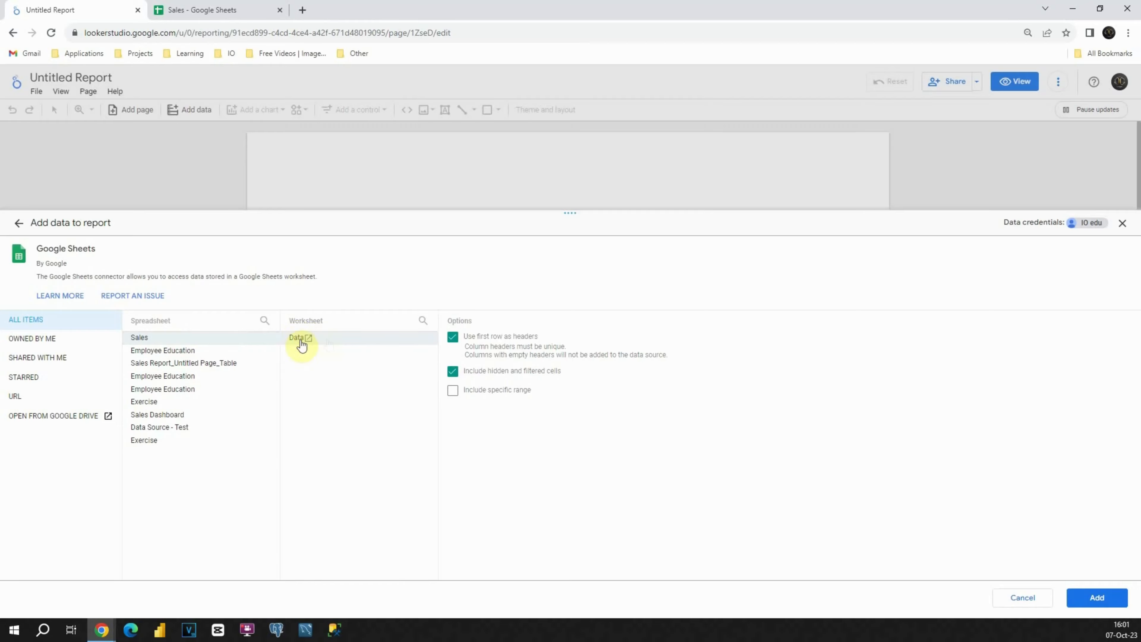
{"action": "left_click", "coordinate": [224, 9]}
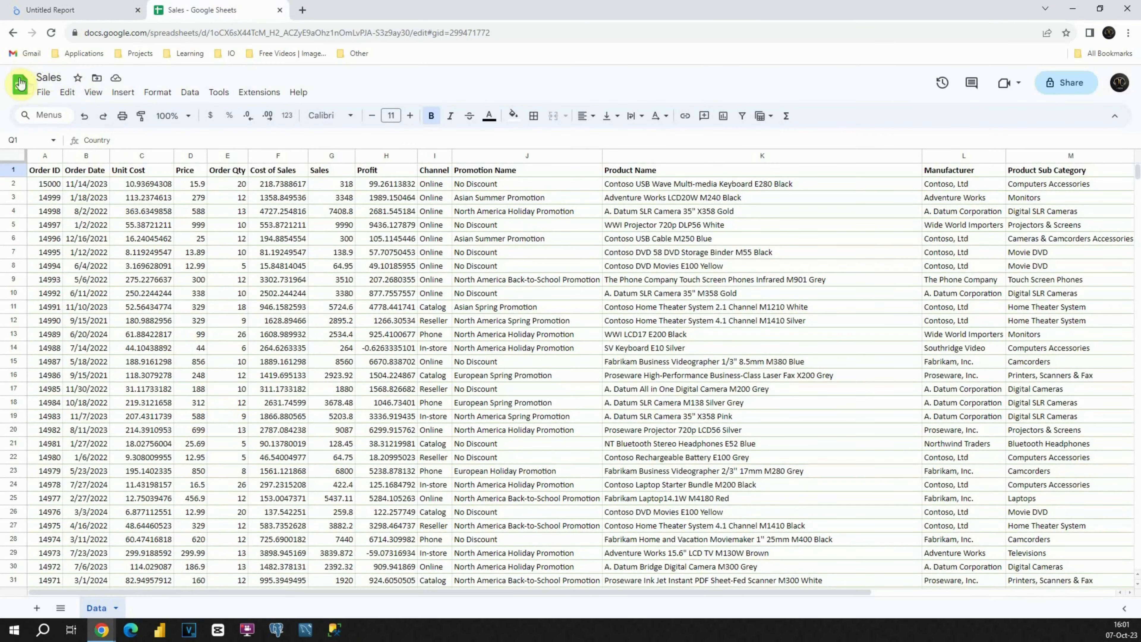
{"action": "left_click", "coordinate": [68, 7]}
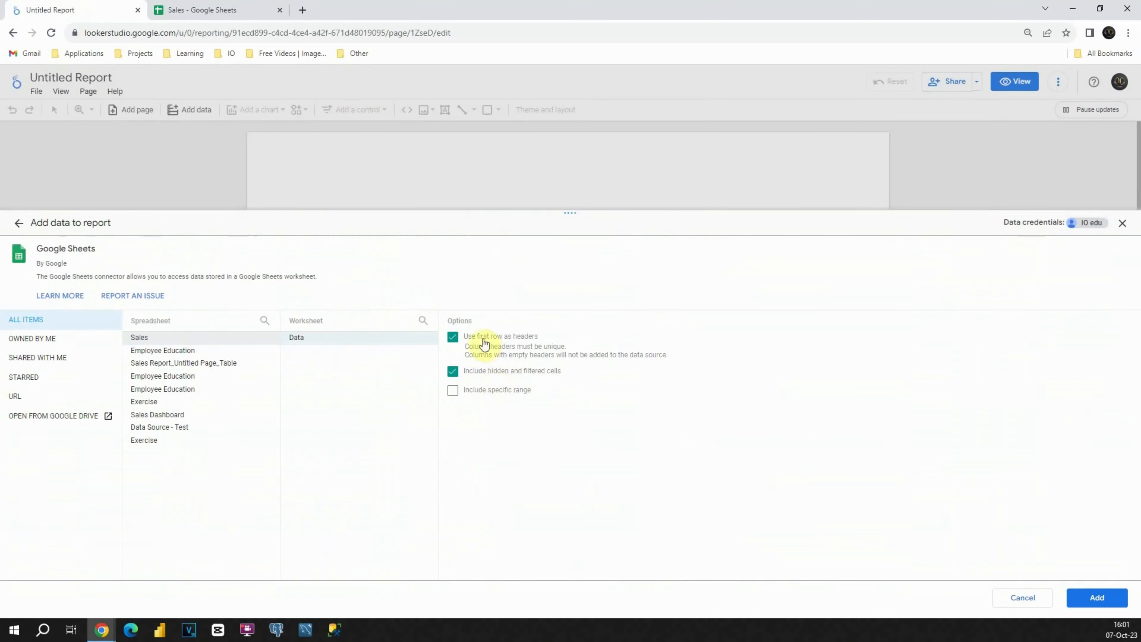
{"action": "left_click", "coordinate": [1093, 598]}
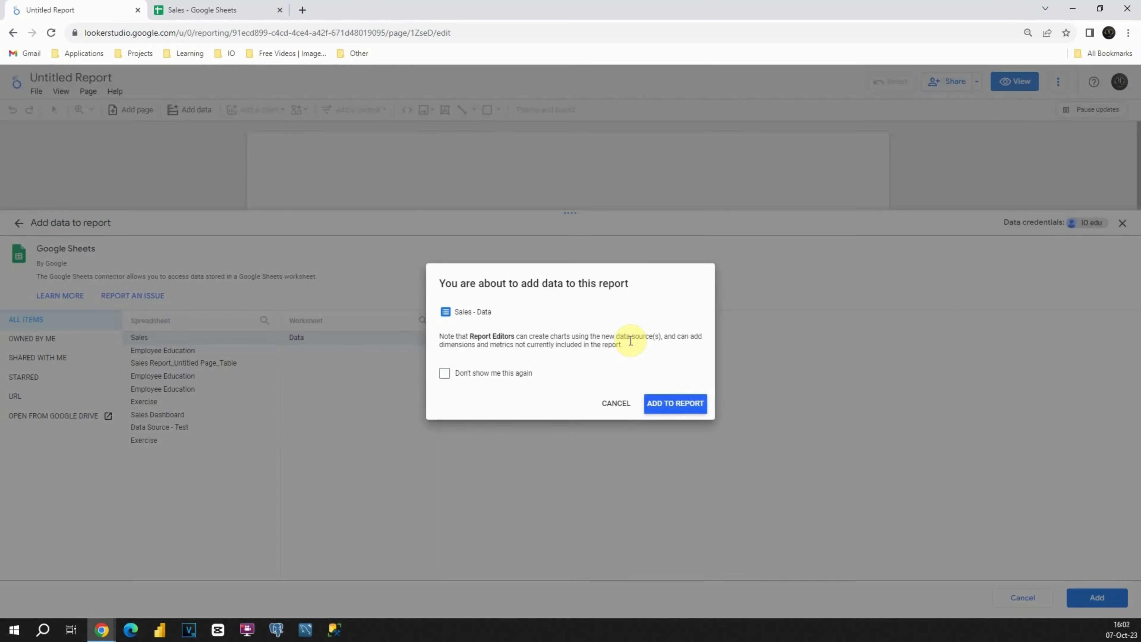
{"action": "left_click", "coordinate": [673, 404]}
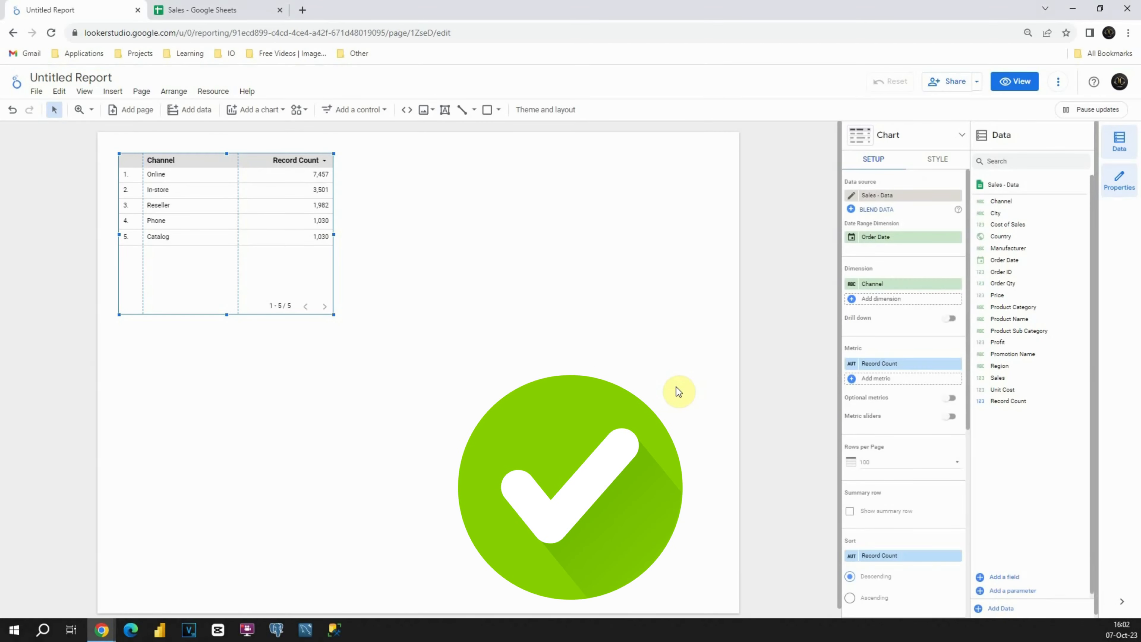
- Delete the default Channel and Record Count table from the new report page
{"action": "mouse_move", "coordinate": [295, 270]}
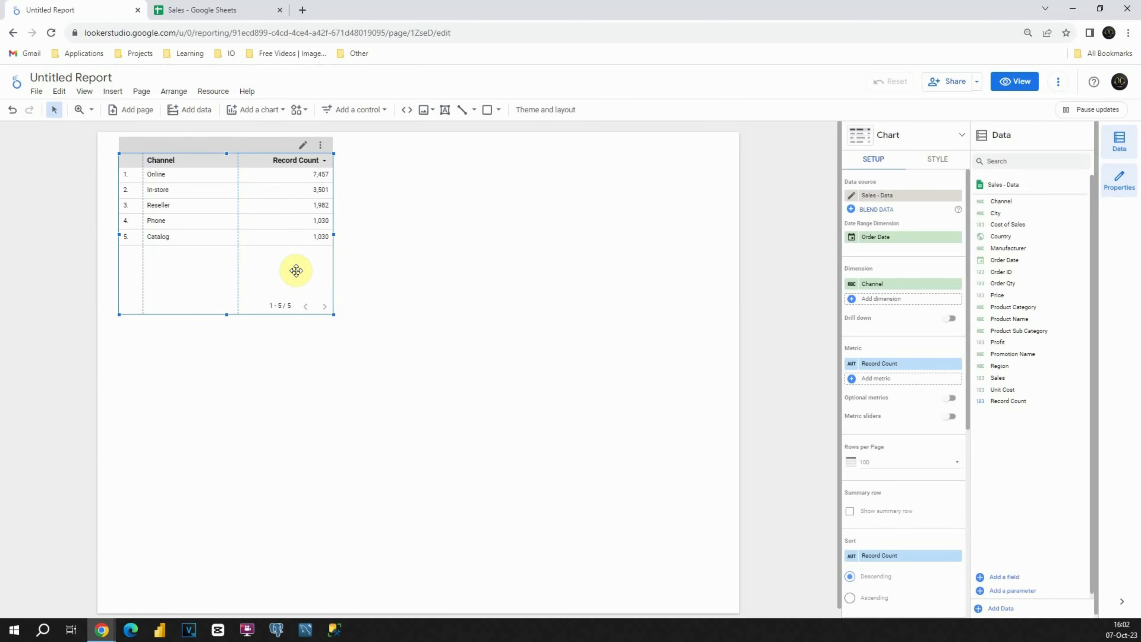
{"action": "key", "text": "Delete"}
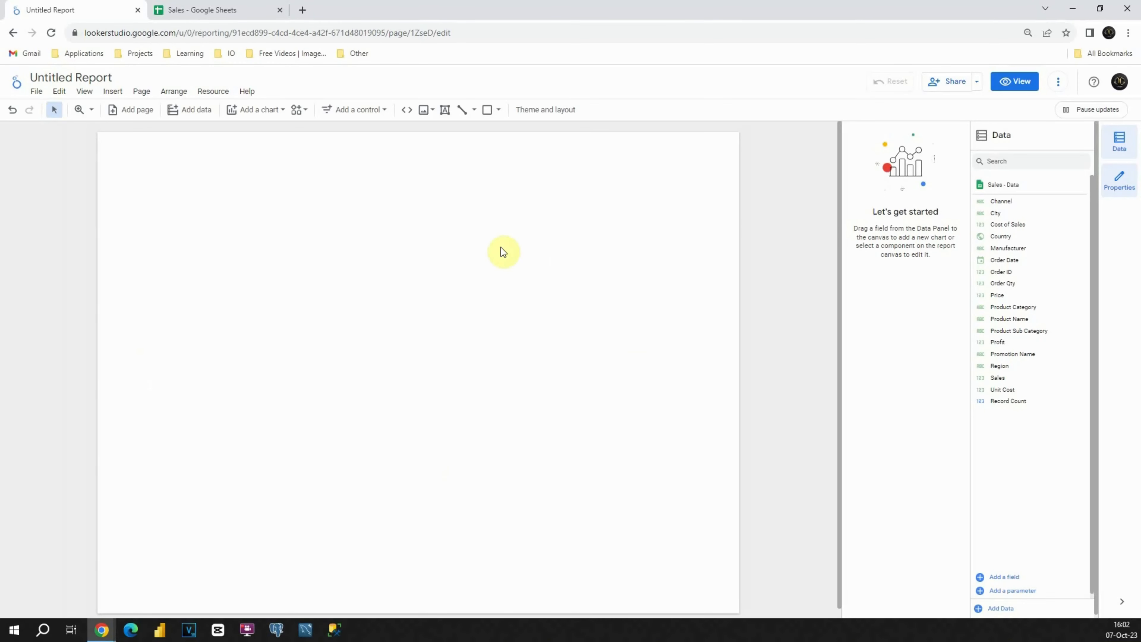
- Set the current page's canvas to a custom size of 2000 px wide by 1150 px high
{"action": "left_click", "coordinate": [142, 94]}
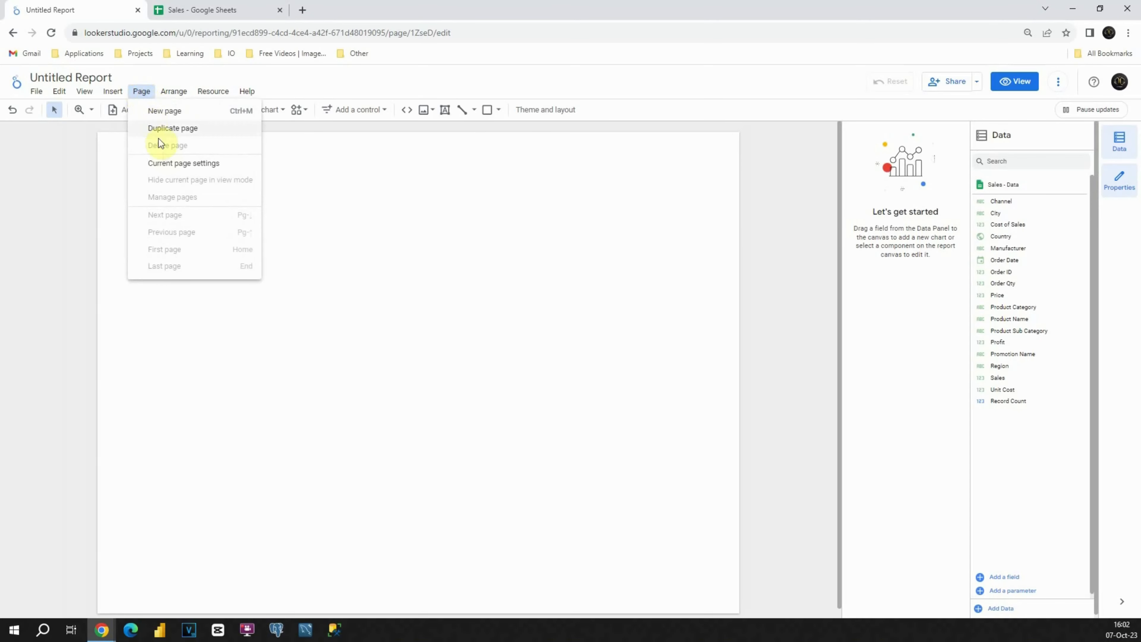
{"action": "left_click", "coordinate": [496, 237]}
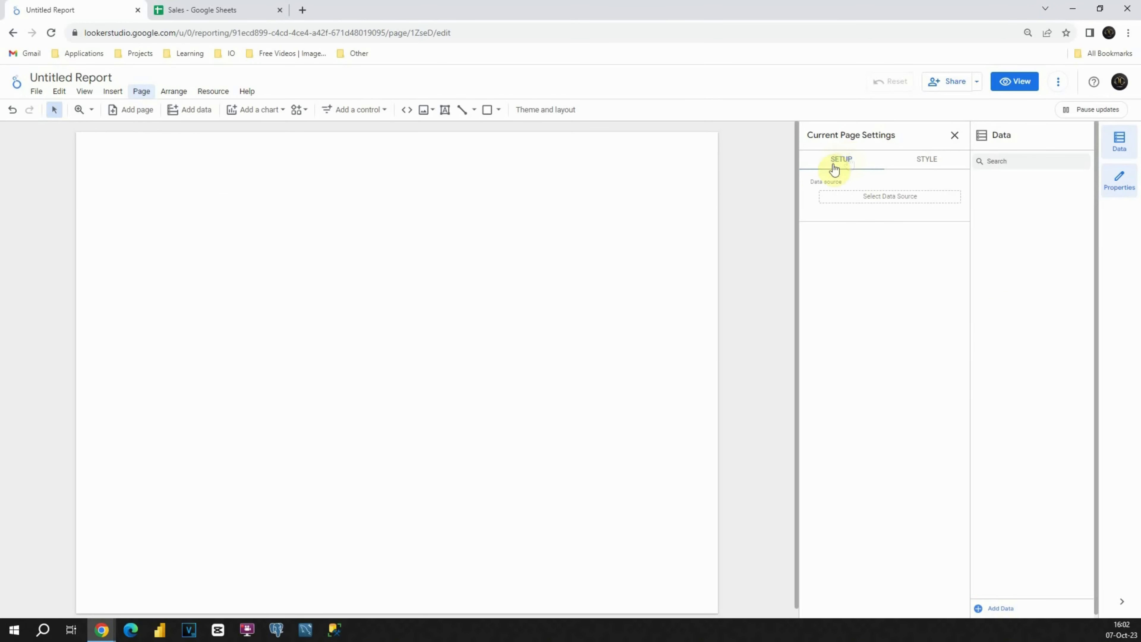
{"action": "left_click", "coordinate": [923, 163]}
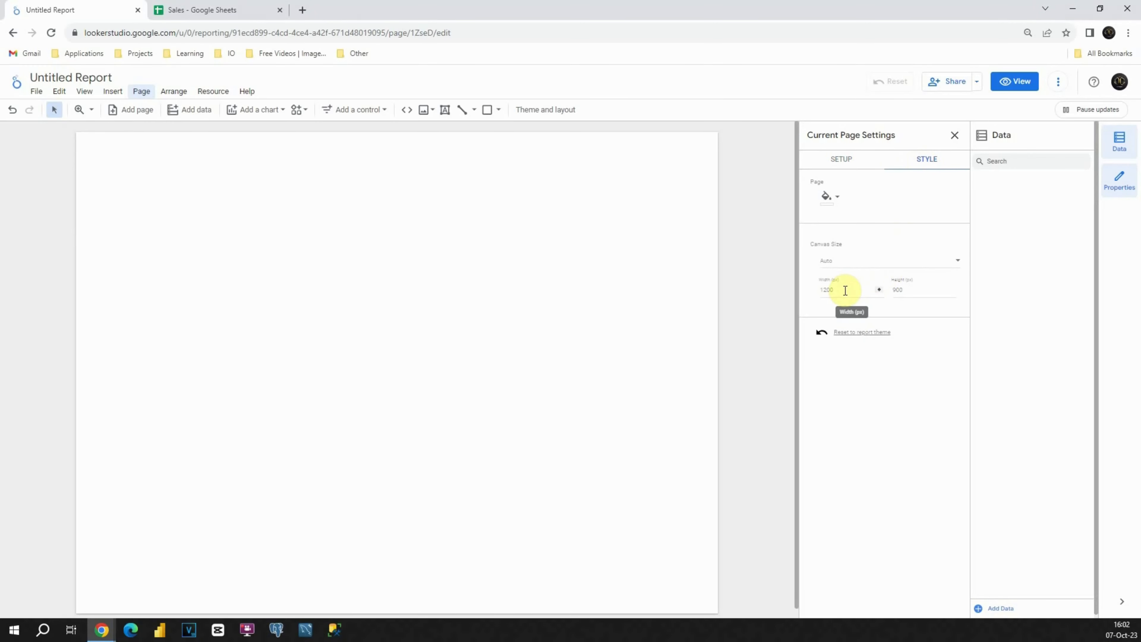
{"action": "left_click", "coordinate": [861, 265]}
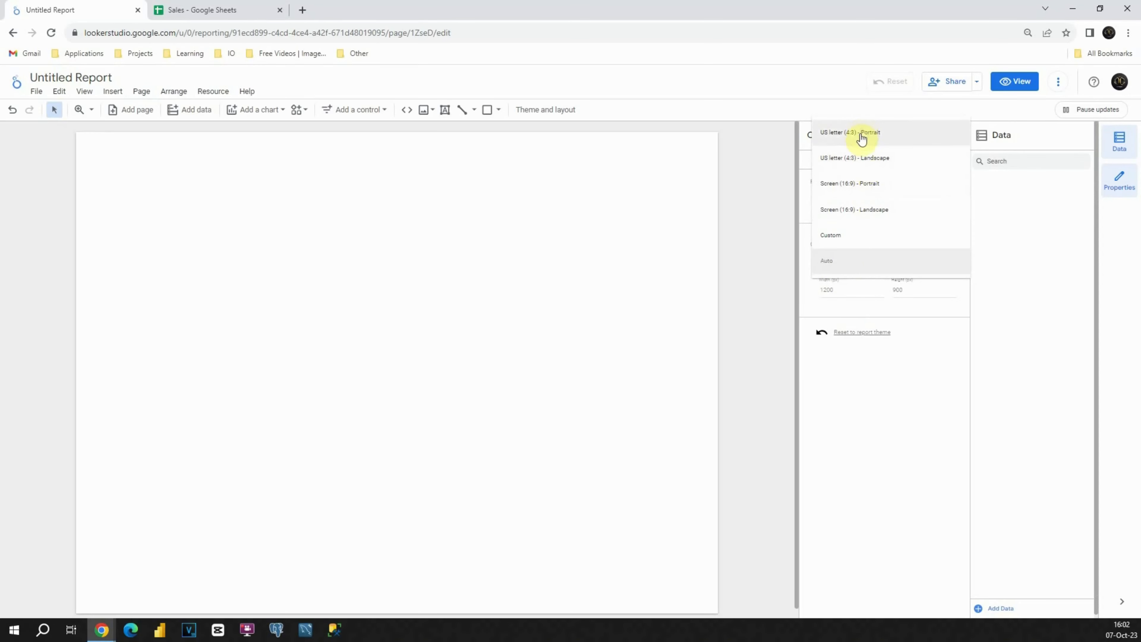
{"action": "left_click", "coordinate": [840, 290]}
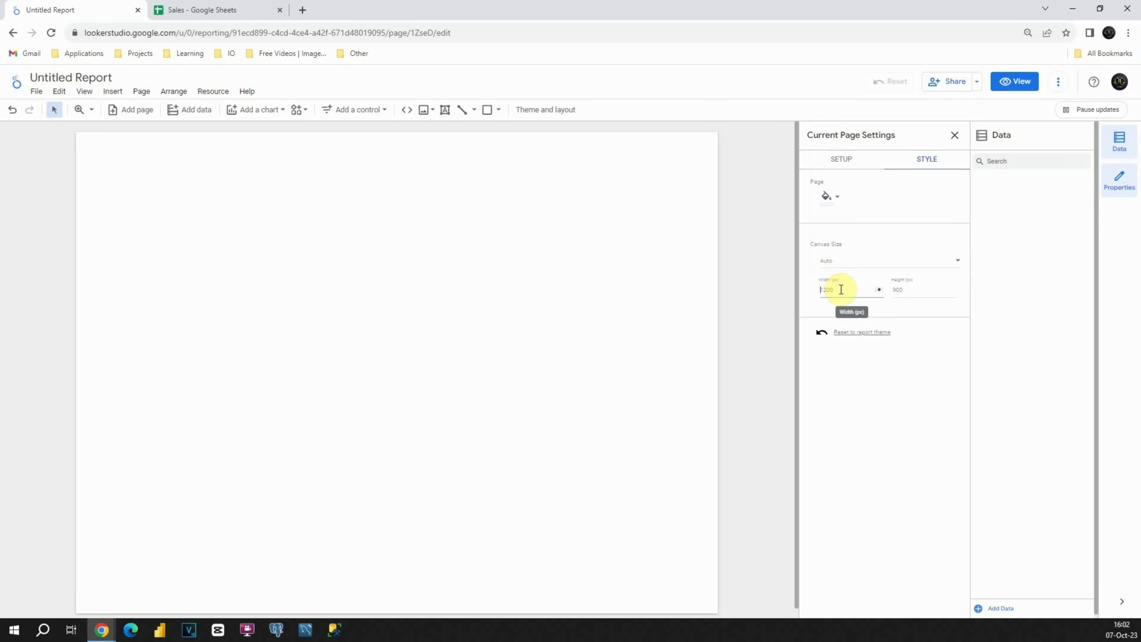
{"action": "type", "text": "2000"}
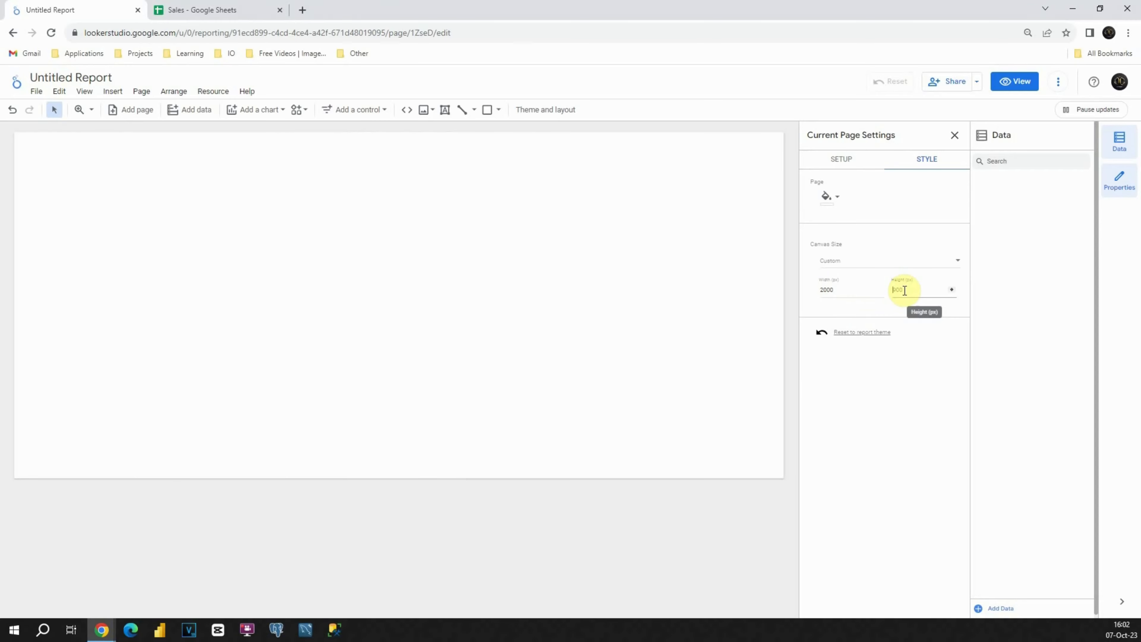
{"action": "left_click", "coordinate": [904, 290]}
{"action": "type", "text": "1150"}
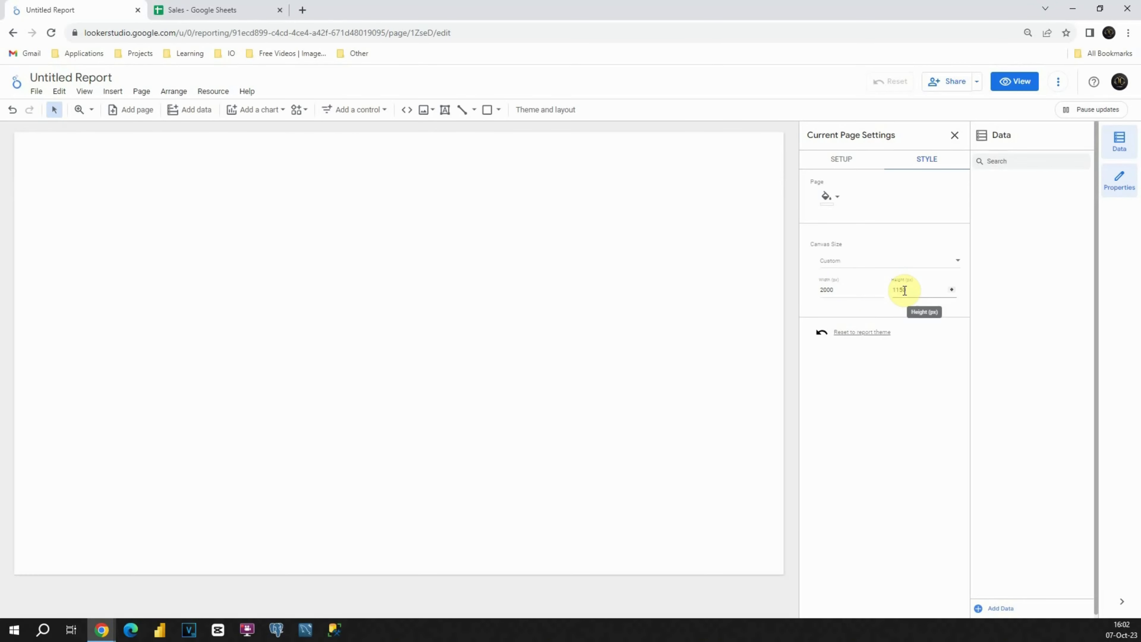
{"action": "left_click", "coordinate": [568, 293]}
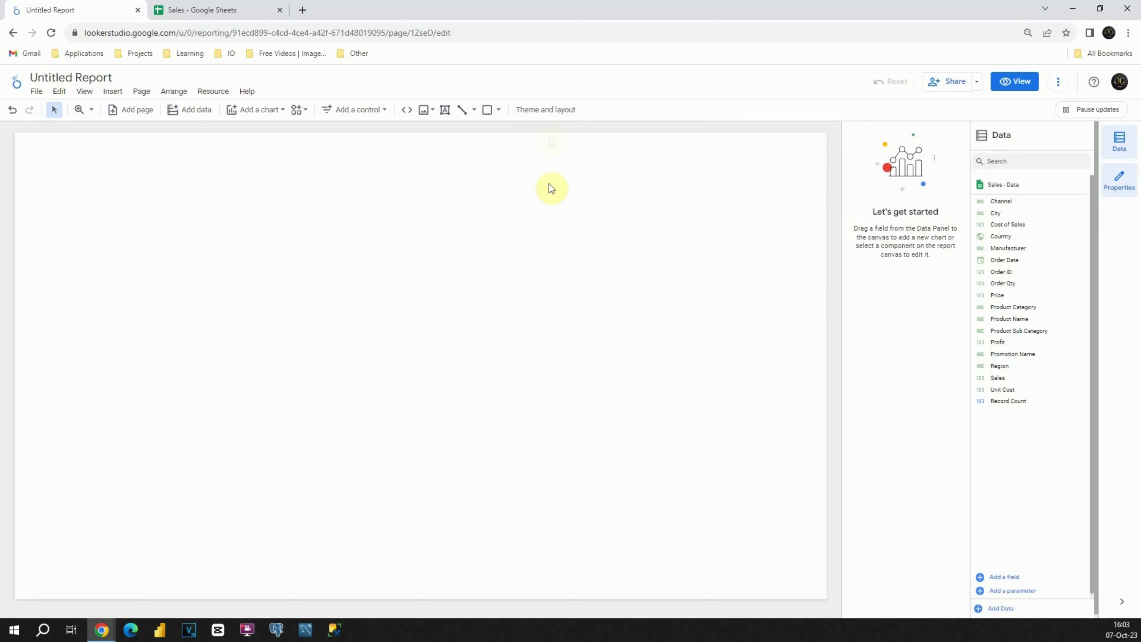
- Apply the Constellation theme to the report
{"action": "left_click", "coordinate": [550, 112]}
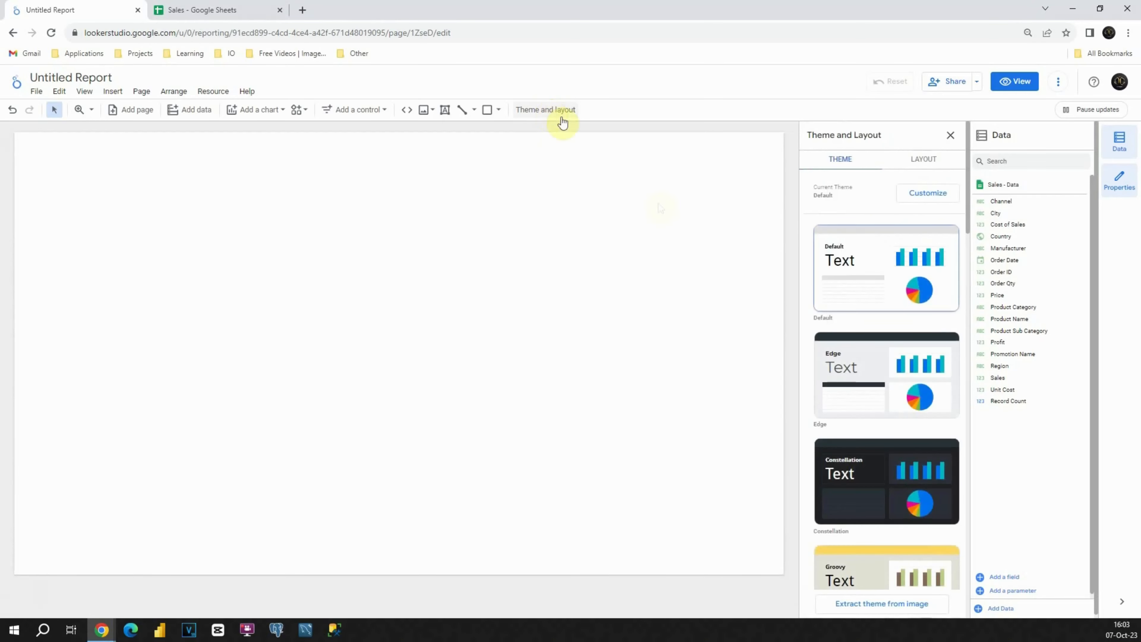
{"action": "left_click", "coordinate": [866, 466]}
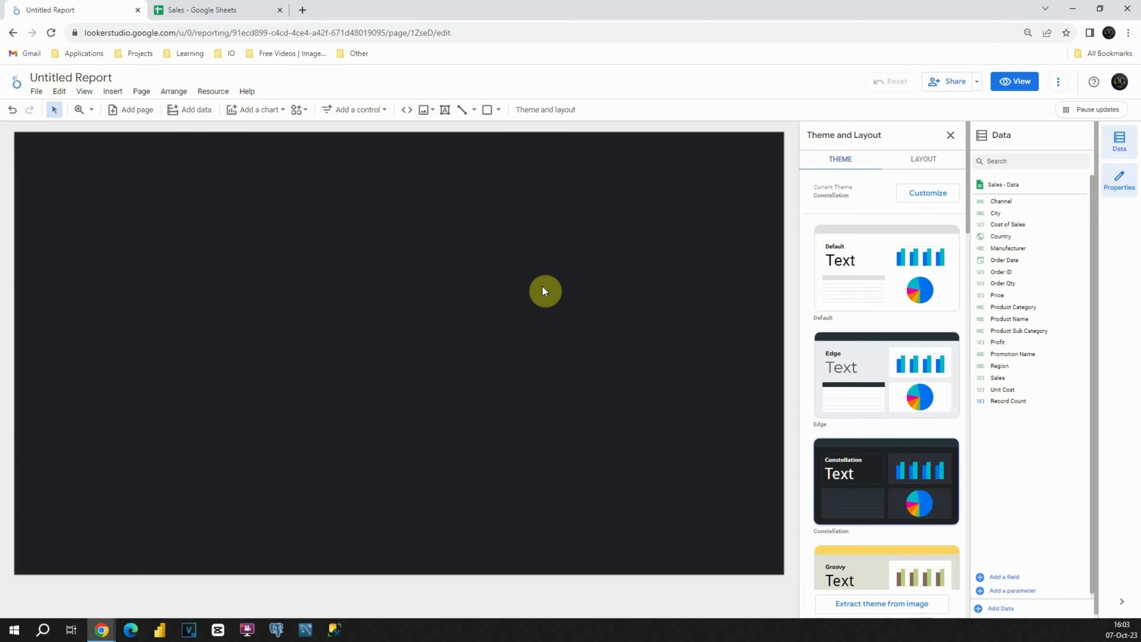
{"action": "left_click", "coordinate": [542, 286]}
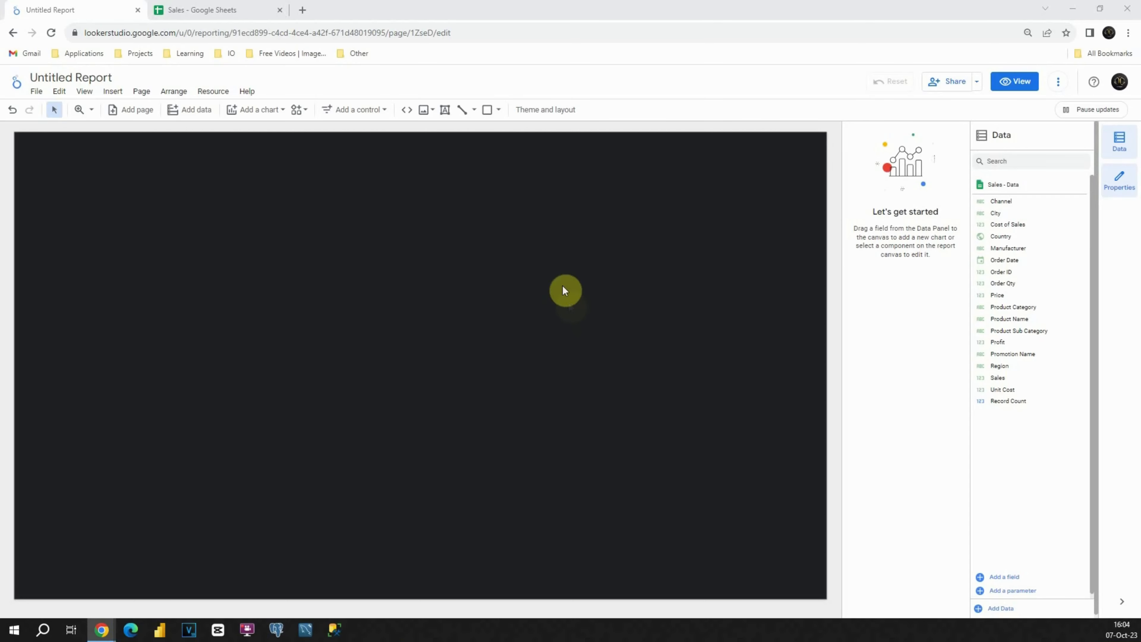
- Draw a text box in the upper-left part of the page and set its font to 72px in green
{"action": "left_click", "coordinate": [444, 111]}
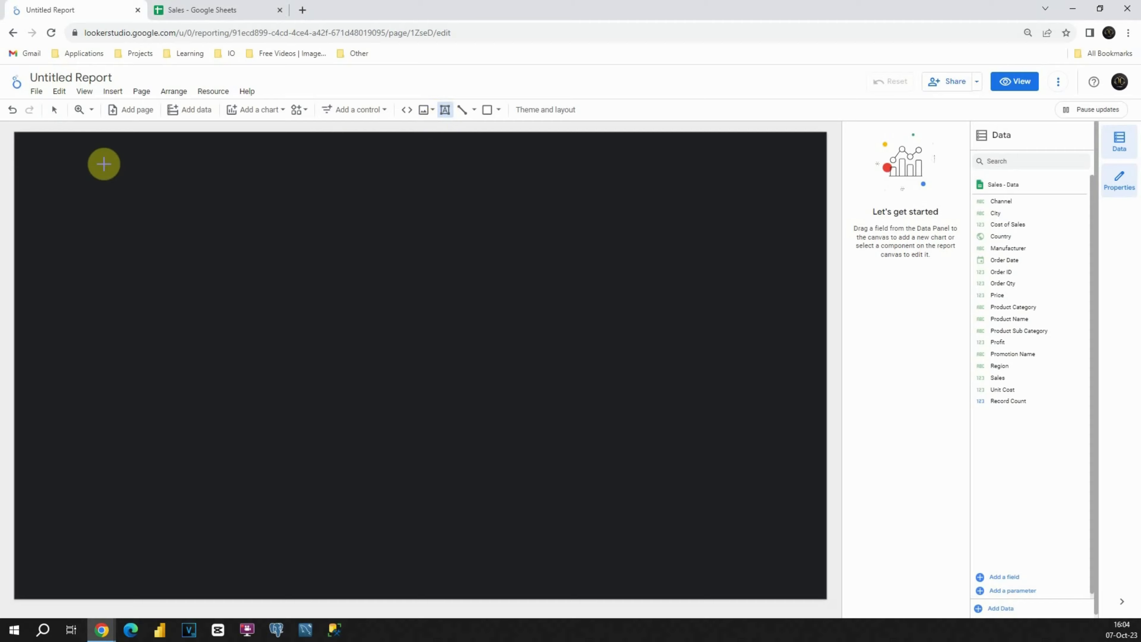
{"action": "left_click_drag", "start_coordinate": [104, 163], "coordinate": [364, 235]}
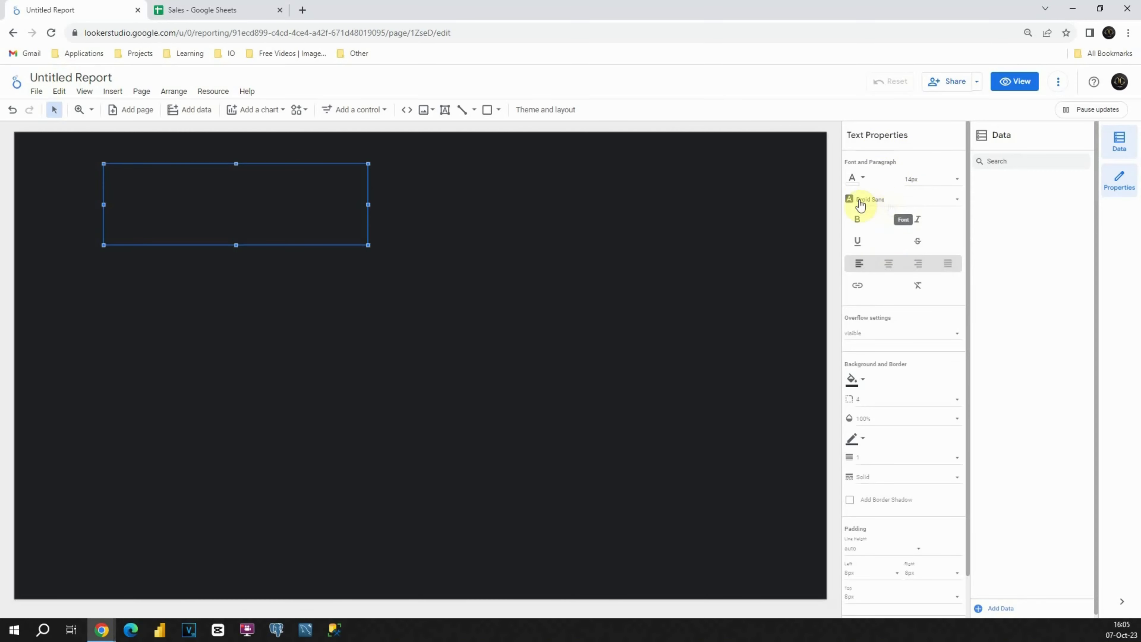
{"action": "left_click", "coordinate": [926, 179]}
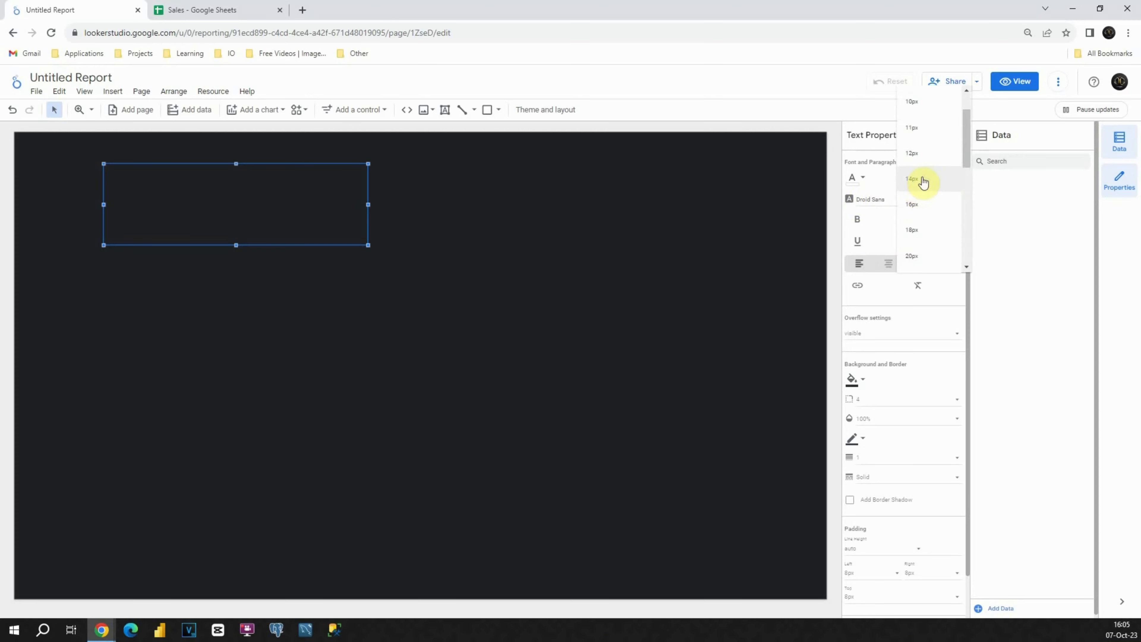
{"action": "scroll", "coordinate": [924, 180], "scroll_direction": "down", "scroll_amount": 5}
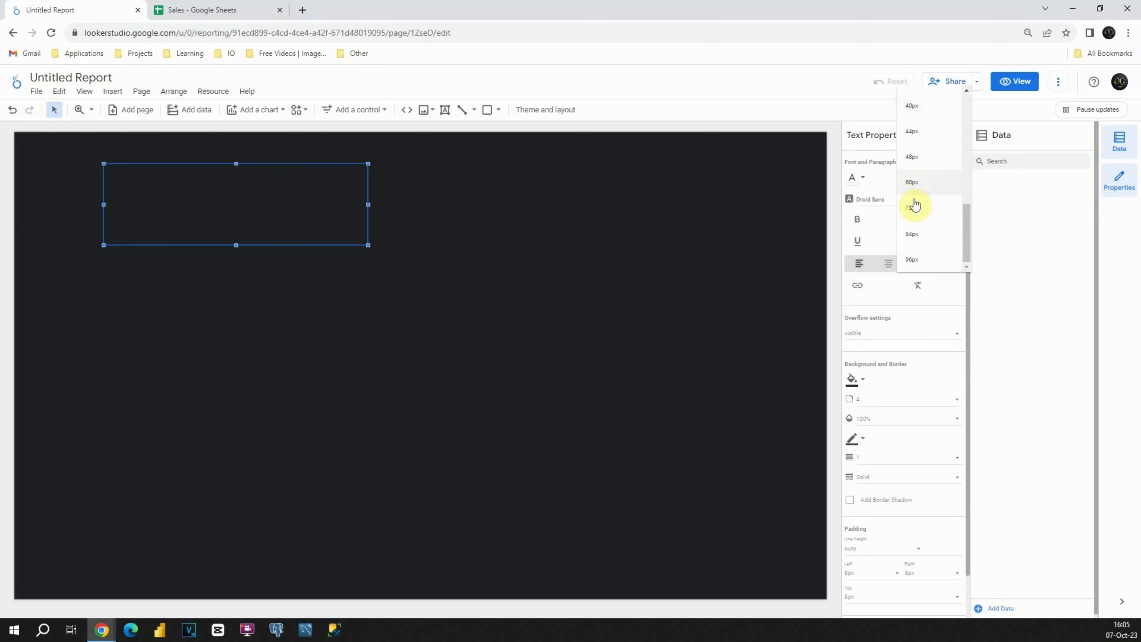
{"action": "left_click", "coordinate": [915, 208]}
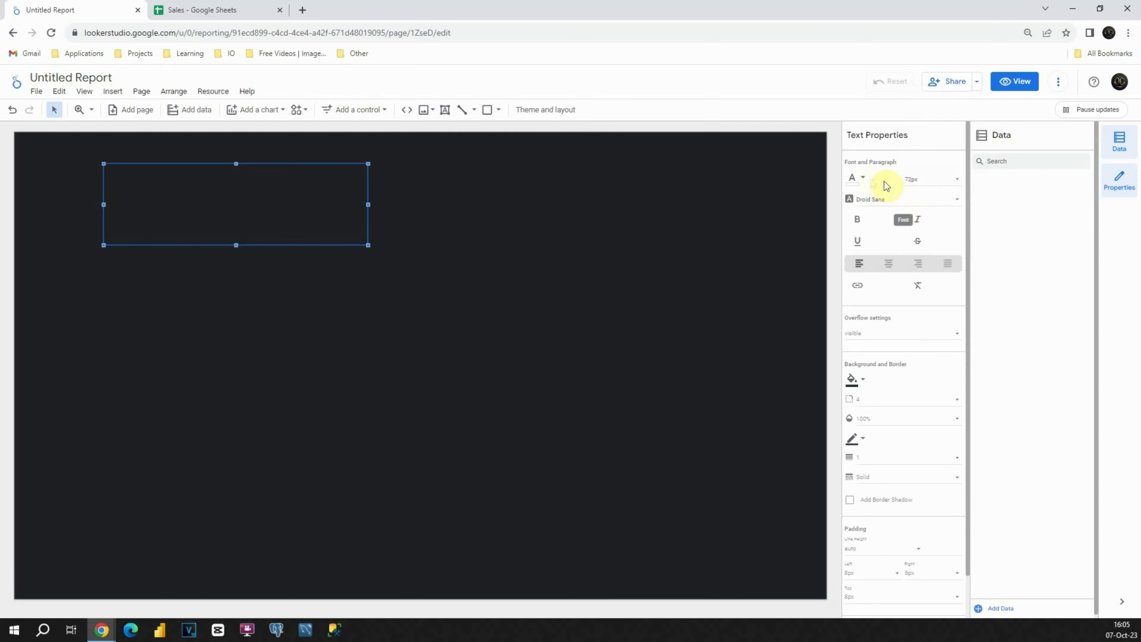
{"action": "left_click", "coordinate": [862, 179]}
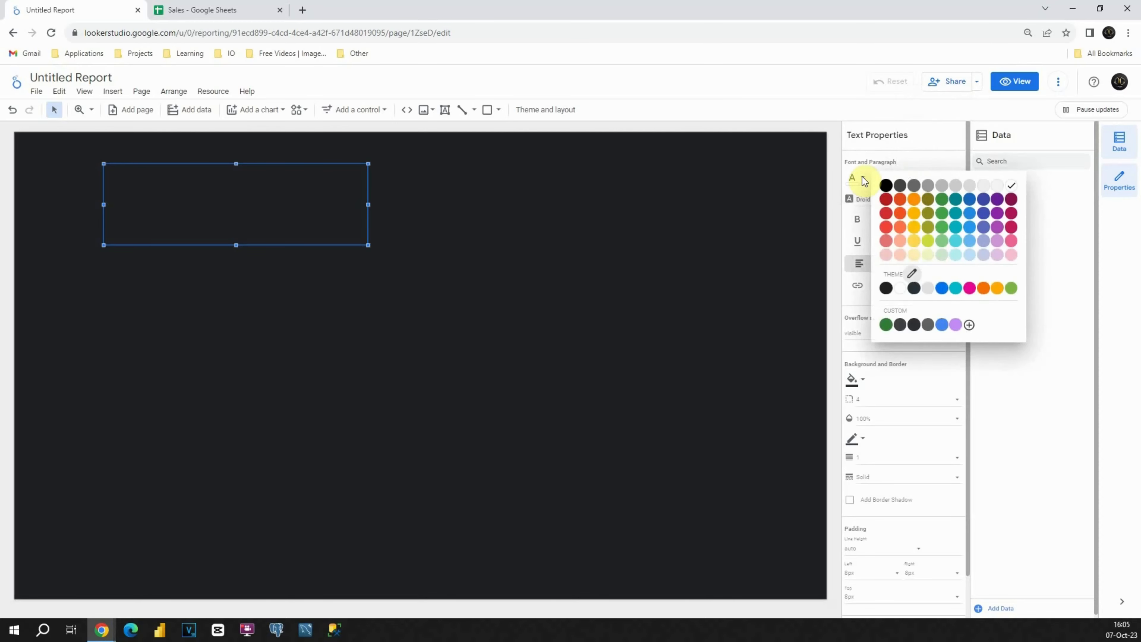
{"action": "left_click", "coordinate": [942, 199]}
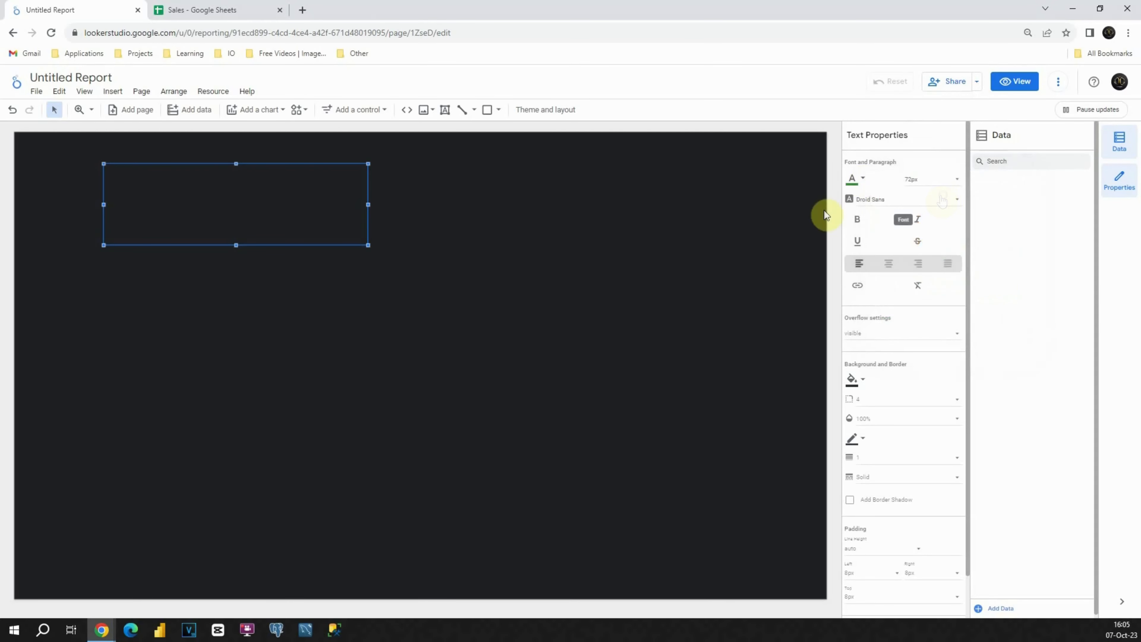
- Widen the text box, enter the title "FINANCE ANALYTICS DASHBOARD", and shorten the box to one line of text
{"action": "left_click", "coordinate": [241, 184]}
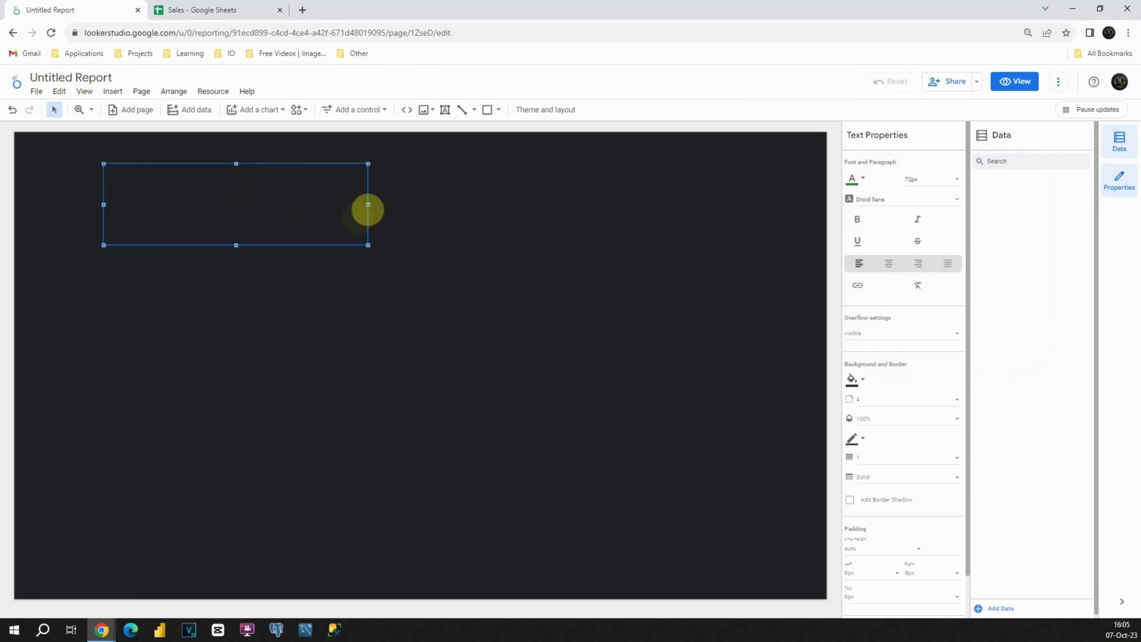
{"action": "left_click_drag", "start_coordinate": [368, 204], "coordinate": [575, 205]}
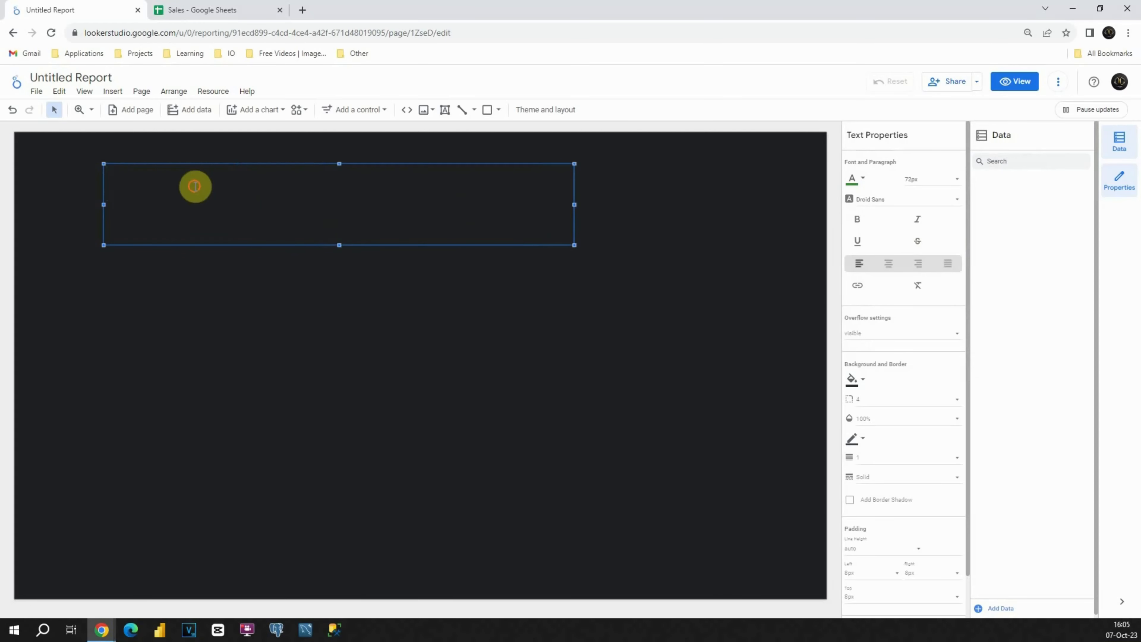
{"action": "type", "text": "FINANCE ANALY"}
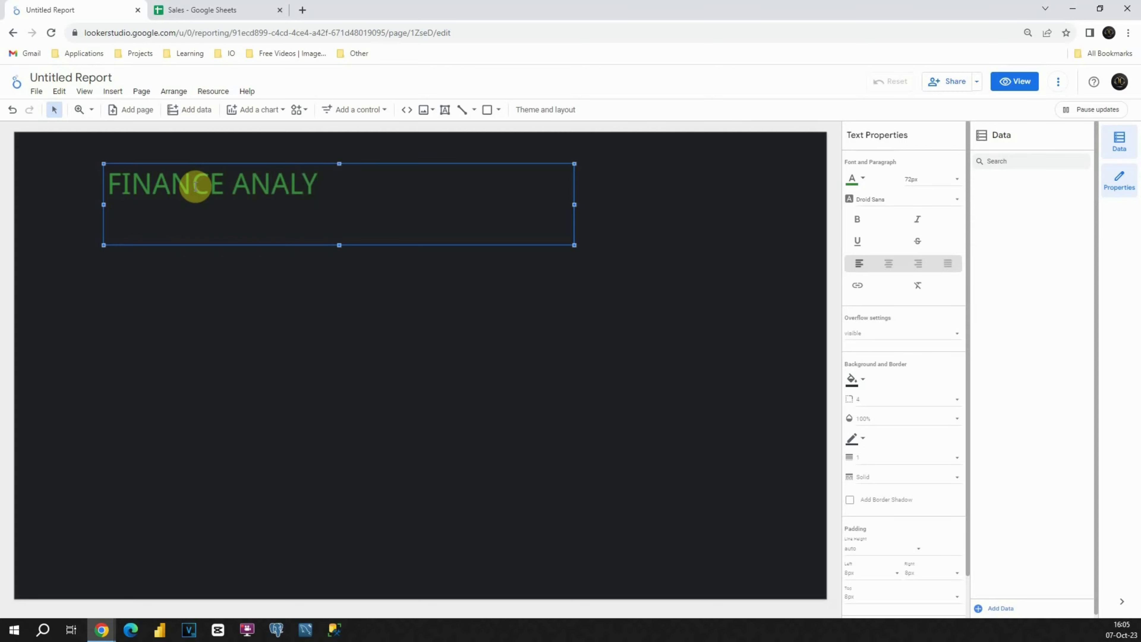
{"action": "type", "text": "TICS DASHBOARD"}
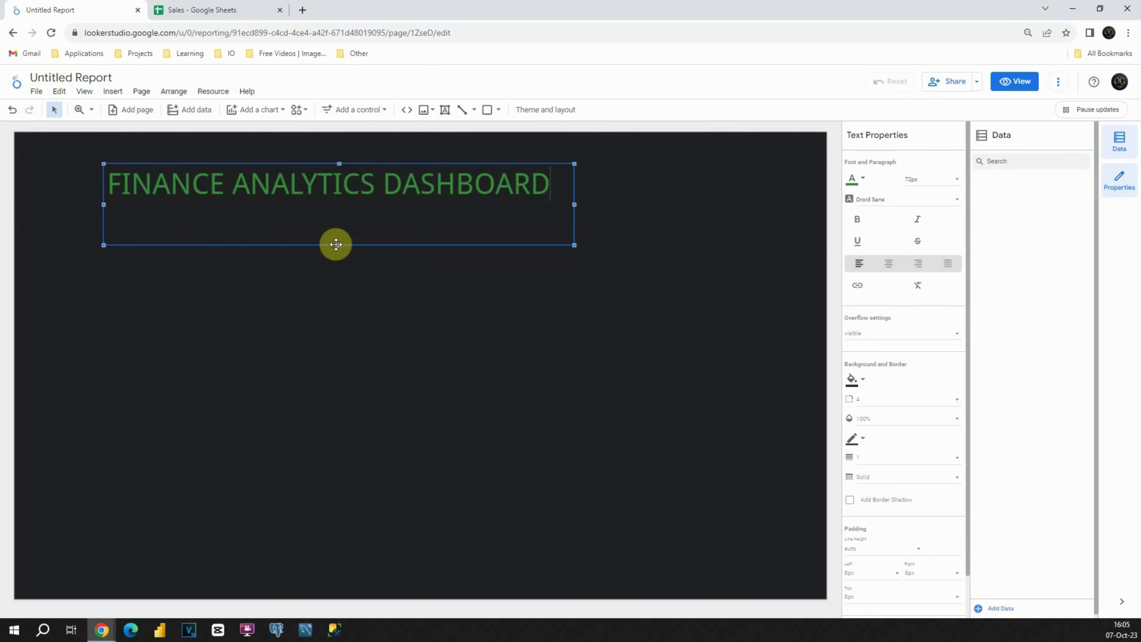
{"action": "left_click_drag", "start_coordinate": [336, 243], "coordinate": [339, 206]}
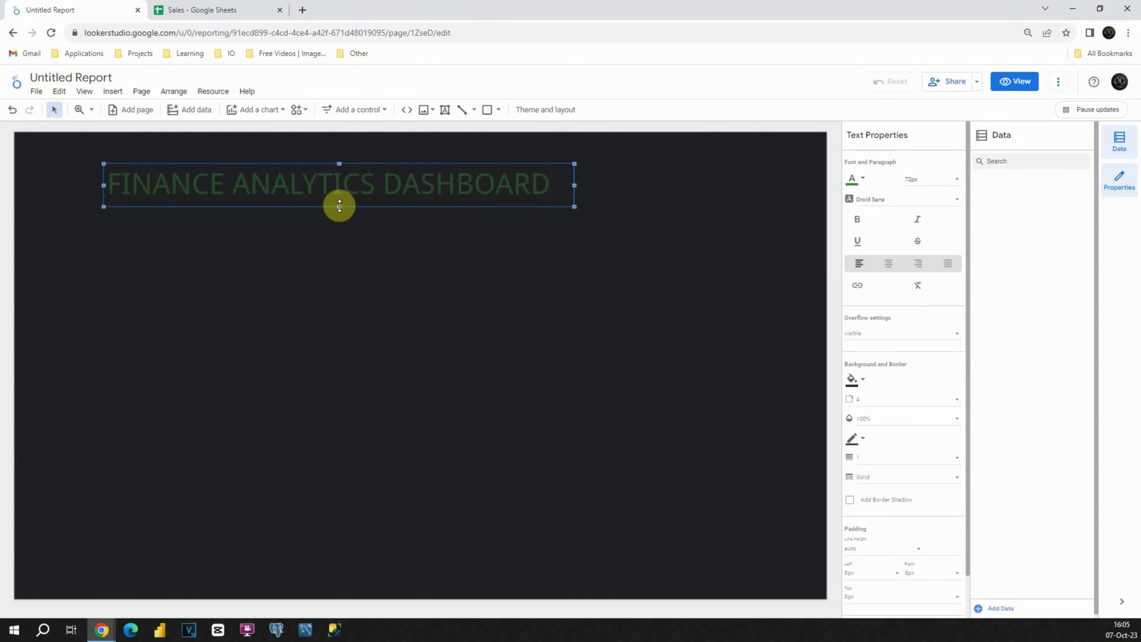
- Make the dashboard title bold, widen its box to keep it on one line, and move it to the page's upper-left corner
{"action": "triple_click", "coordinate": [364, 183]}
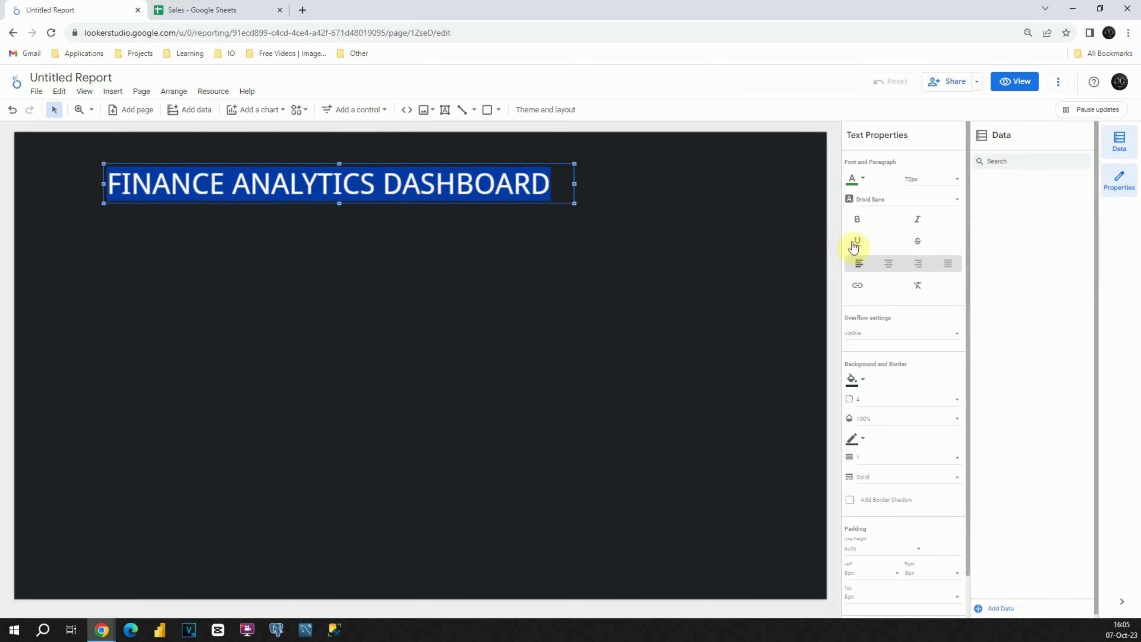
{"action": "left_click", "coordinate": [857, 219]}
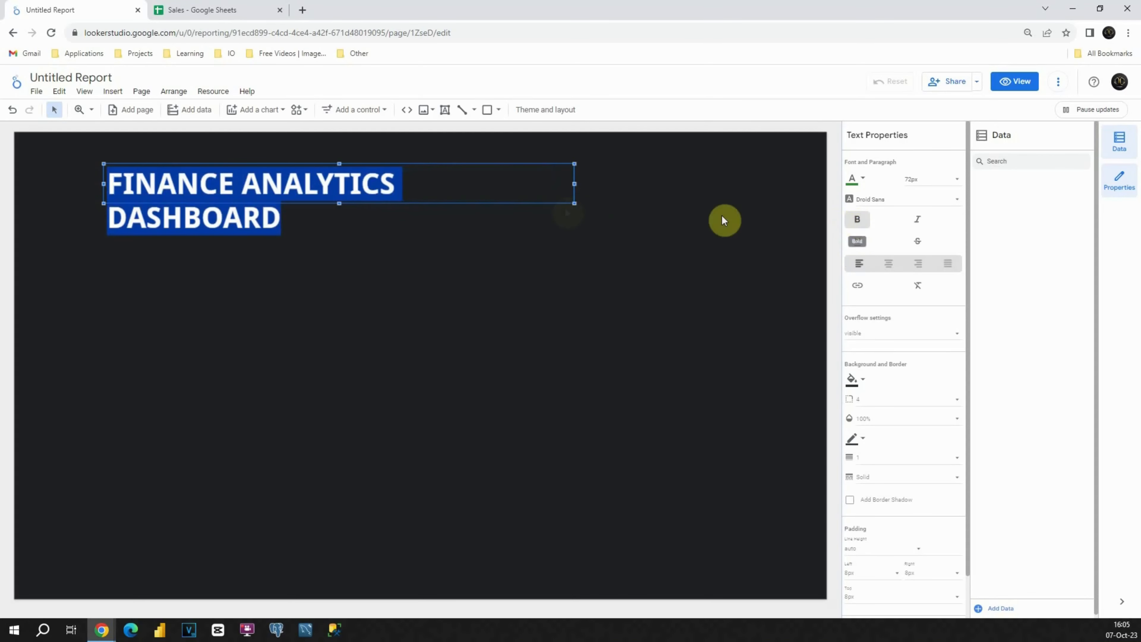
{"action": "left_click_drag", "start_coordinate": [574, 184], "coordinate": [594, 183]}
{"action": "left_click", "coordinate": [573, 191]}
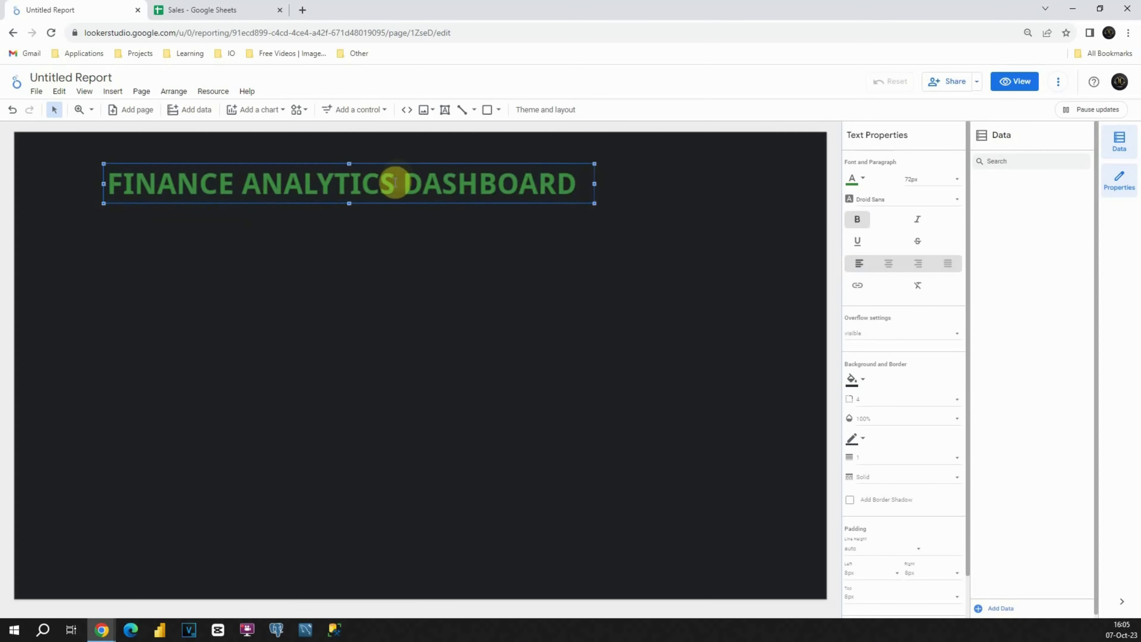
{"action": "left_click_drag", "start_coordinate": [395, 182], "coordinate": [327, 150]}
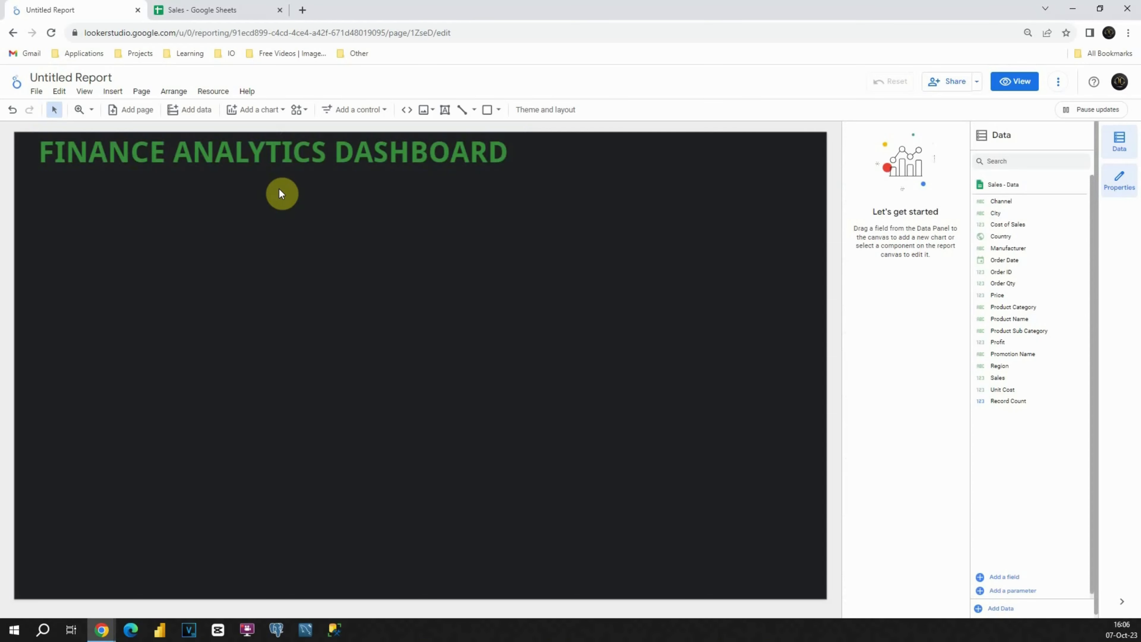
- Add a scorecard below the title at the page's left edge and set its metric to Sales
{"action": "left_click", "coordinate": [265, 109]}
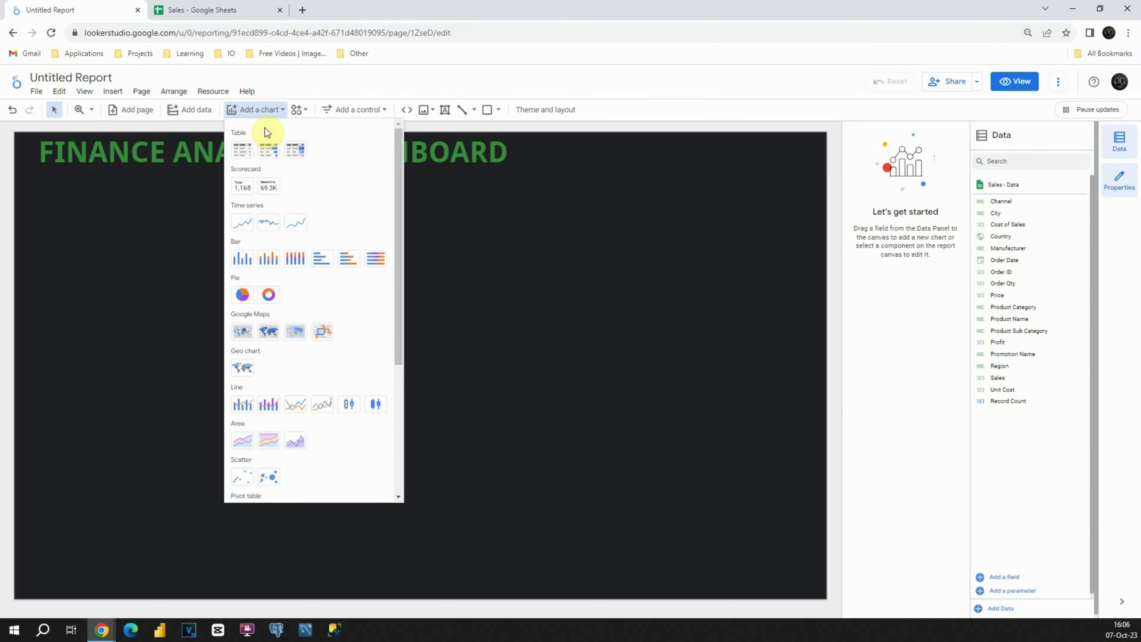
{"action": "left_click", "coordinate": [240, 186]}
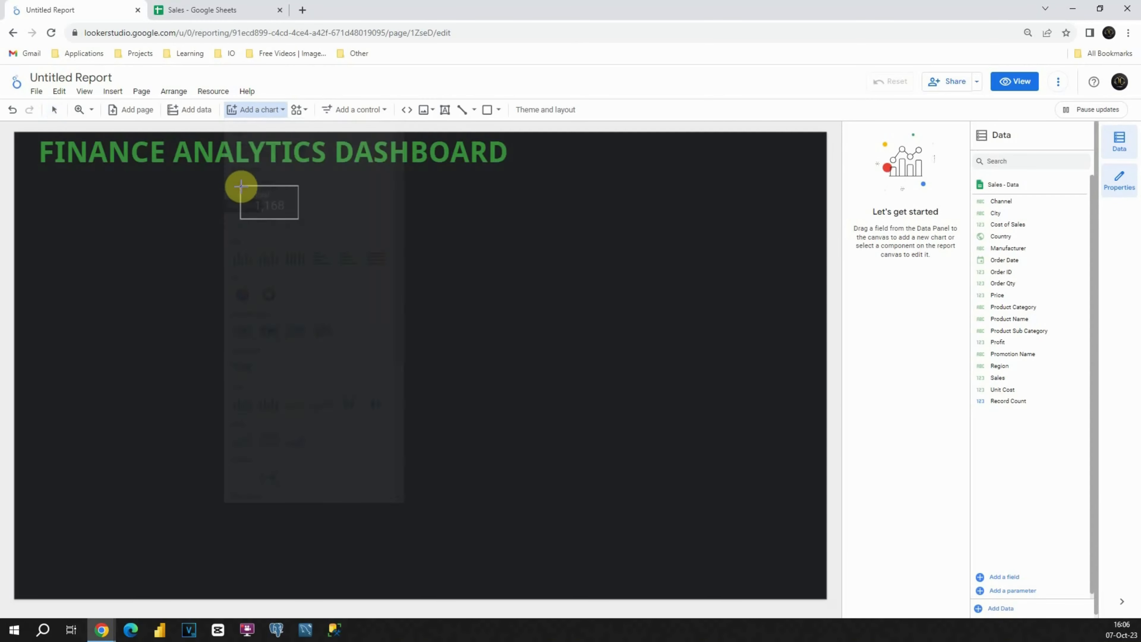
{"action": "left_click", "coordinate": [38, 208]}
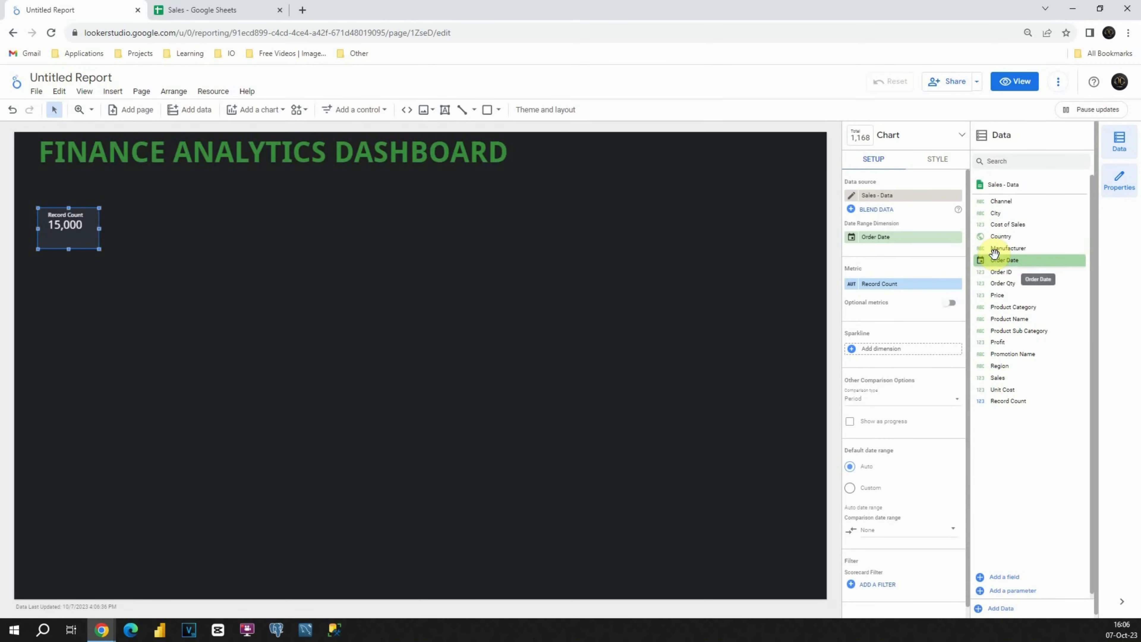
{"action": "left_click_drag", "start_coordinate": [1007, 377], "coordinate": [878, 289]}
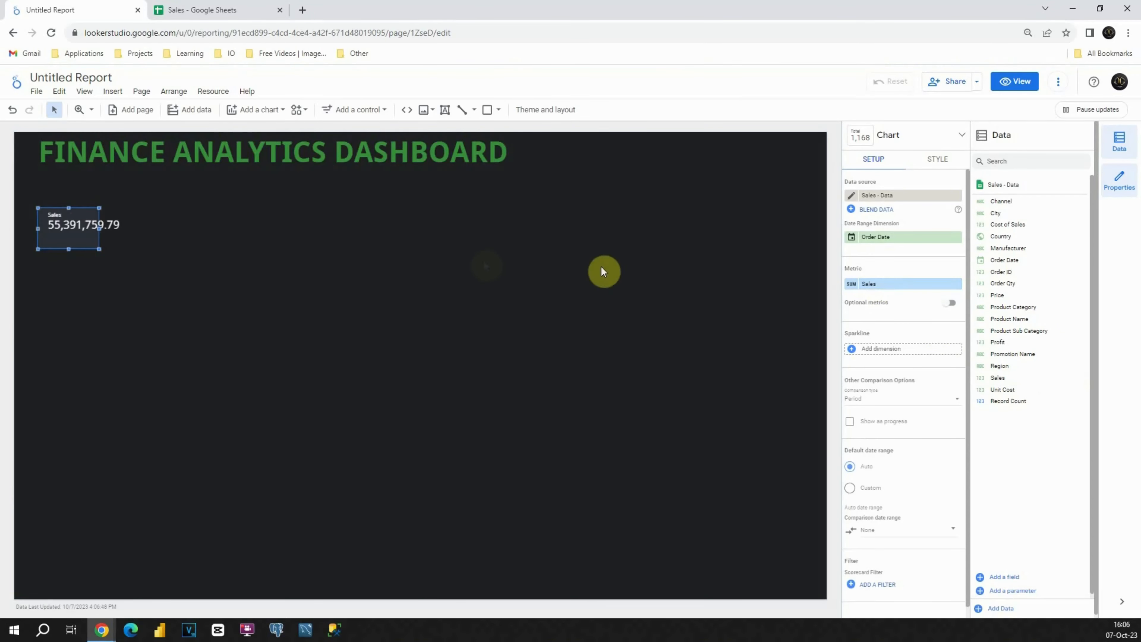
{"action": "left_click", "coordinate": [99, 208]}
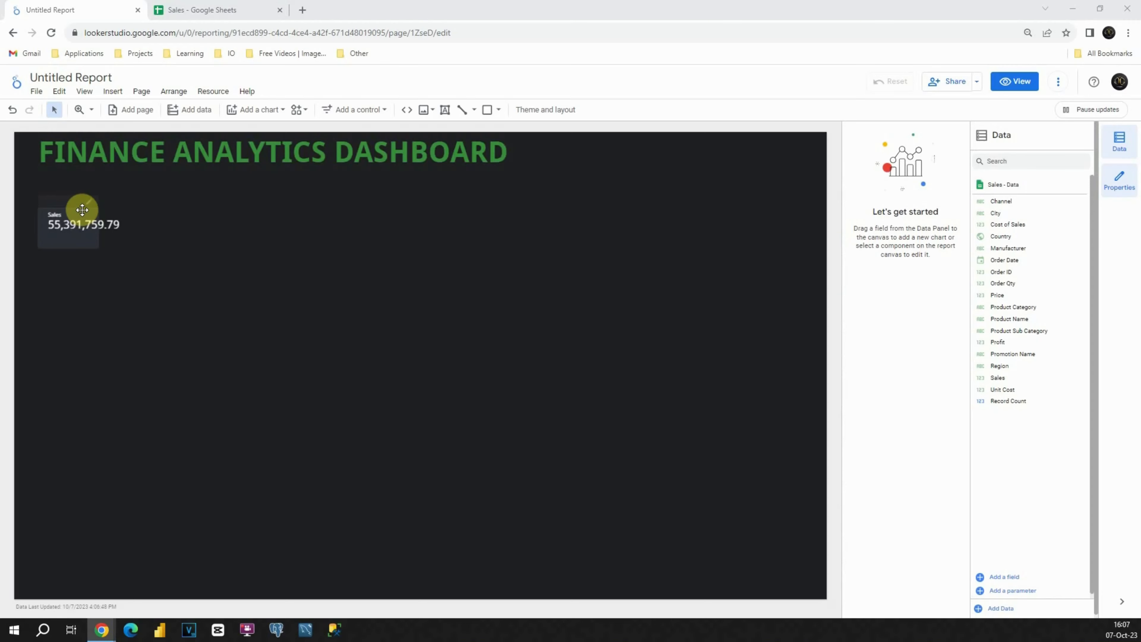
- Show the Sales scorecard's value as compact numbers
{"action": "left_click", "coordinate": [82, 209]}
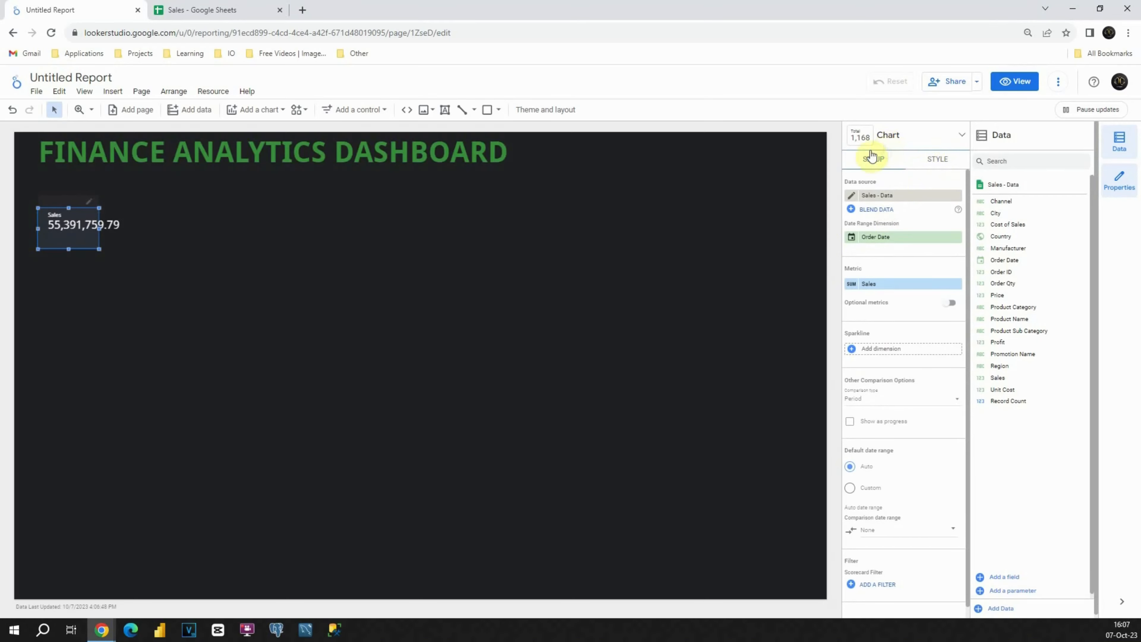
{"action": "left_click", "coordinate": [938, 160]}
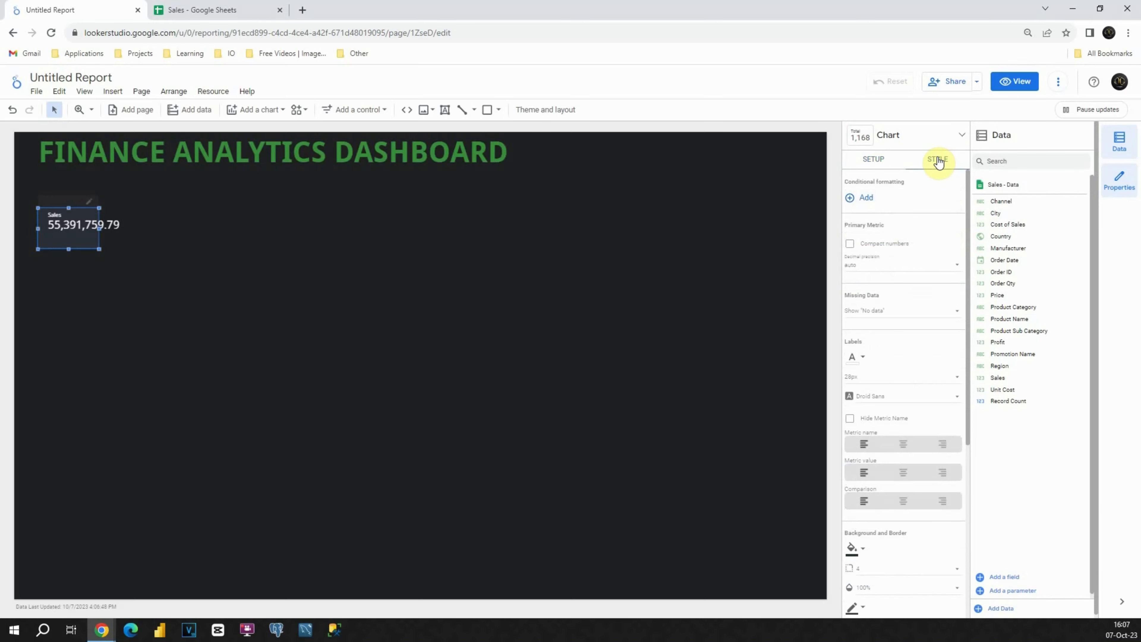
{"action": "left_click", "coordinate": [850, 244]}
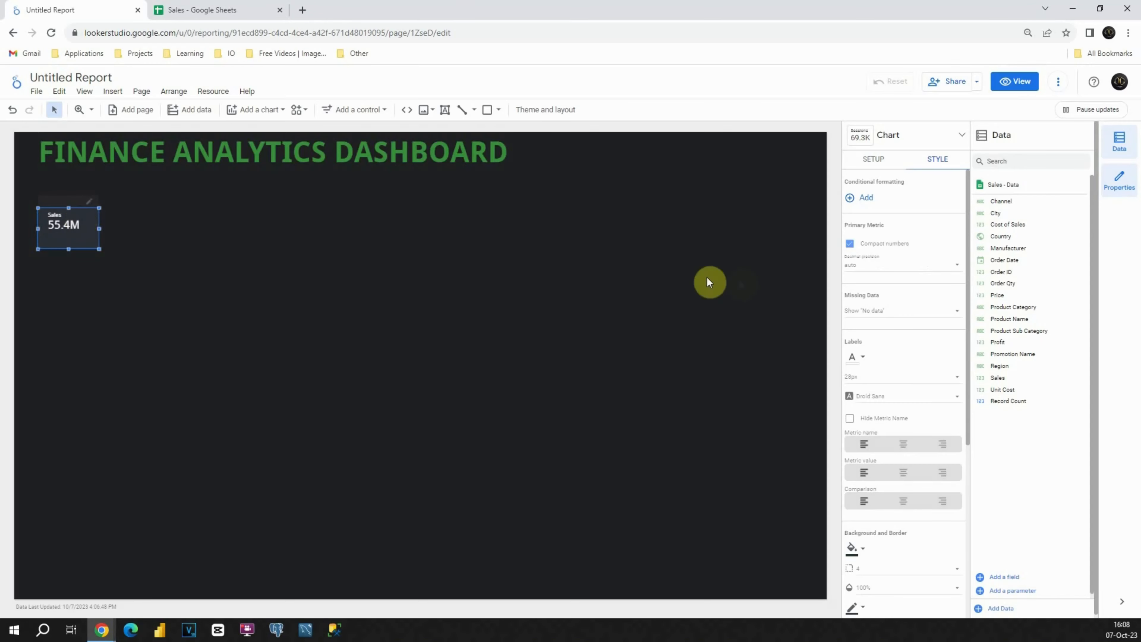
- Set the Sales scorecard's label size to 60px, its font colour to light grey and its font family to Arial
{"action": "scroll", "coordinate": [880, 283], "scroll_direction": "down", "scroll_amount": 1}
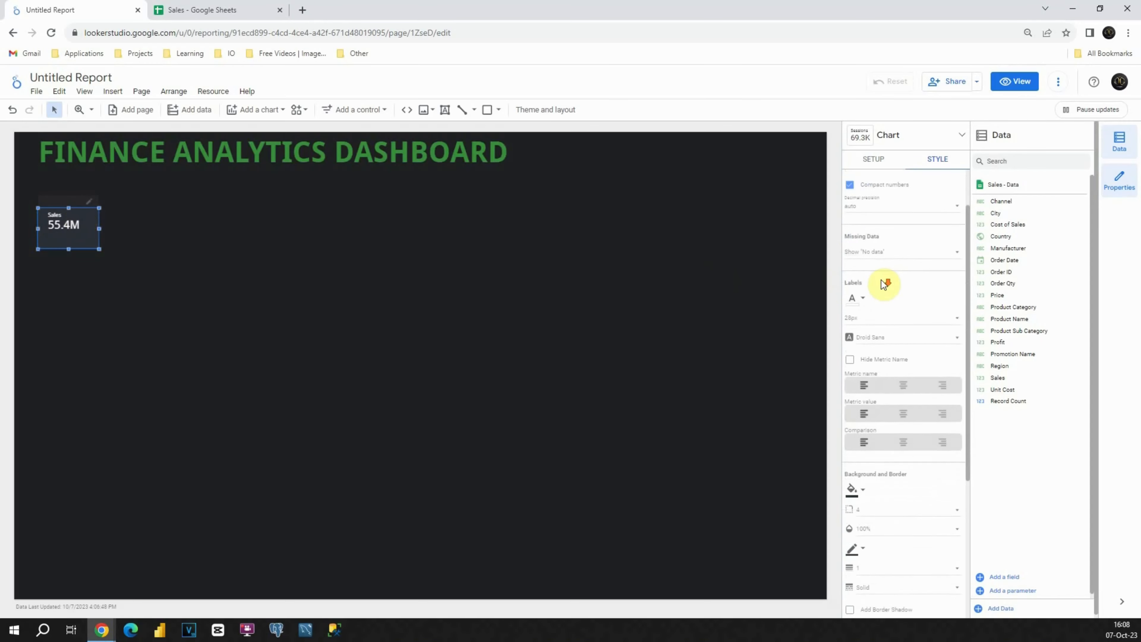
{"action": "left_click", "coordinate": [879, 320]}
{"action": "left_click", "coordinate": [864, 344]}
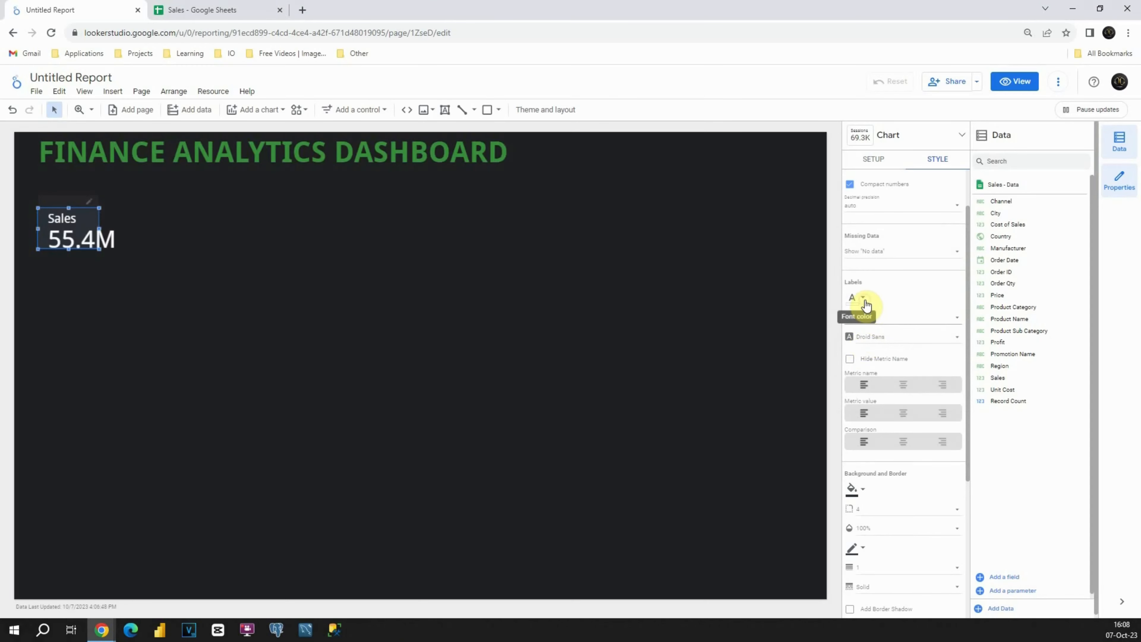
{"action": "left_click", "coordinate": [865, 300]}
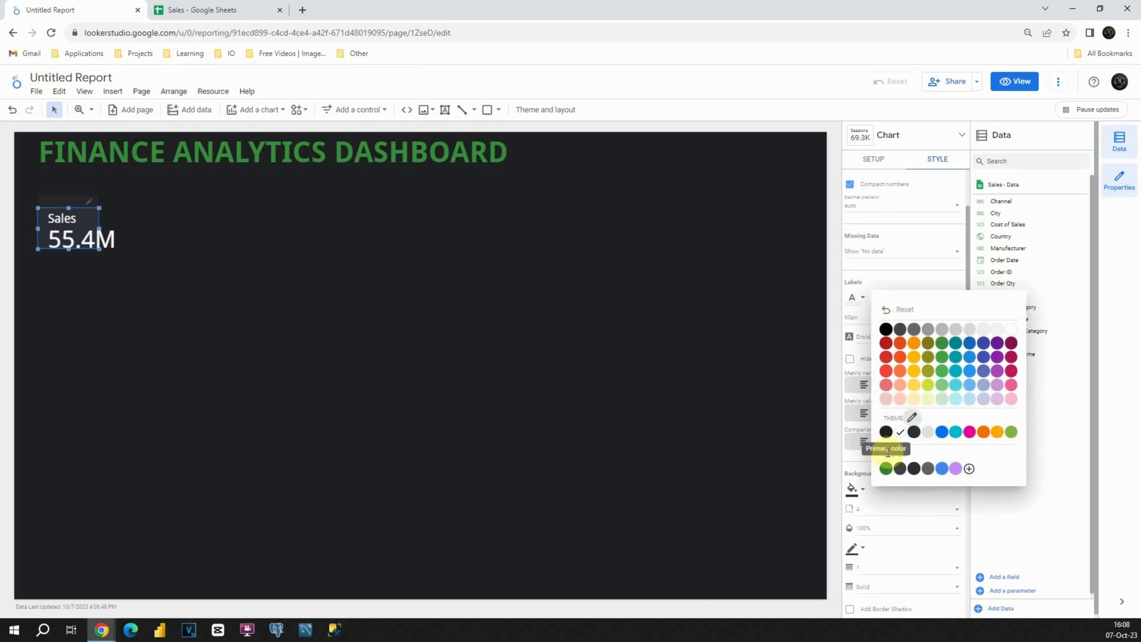
{"action": "left_click", "coordinate": [942, 331]}
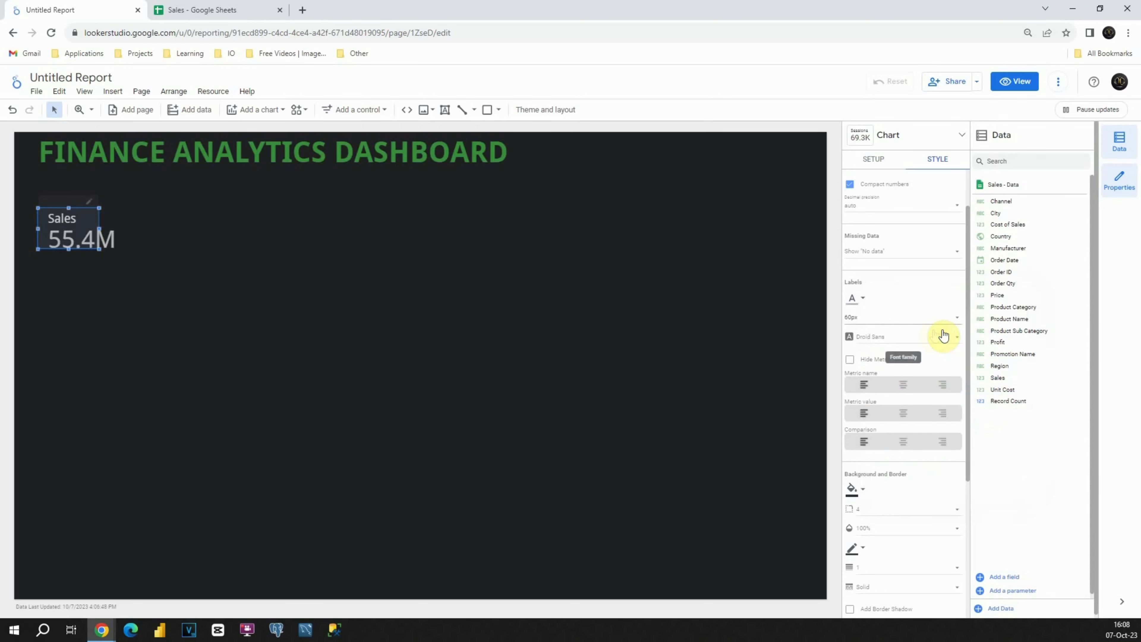
{"action": "left_click", "coordinate": [889, 342]}
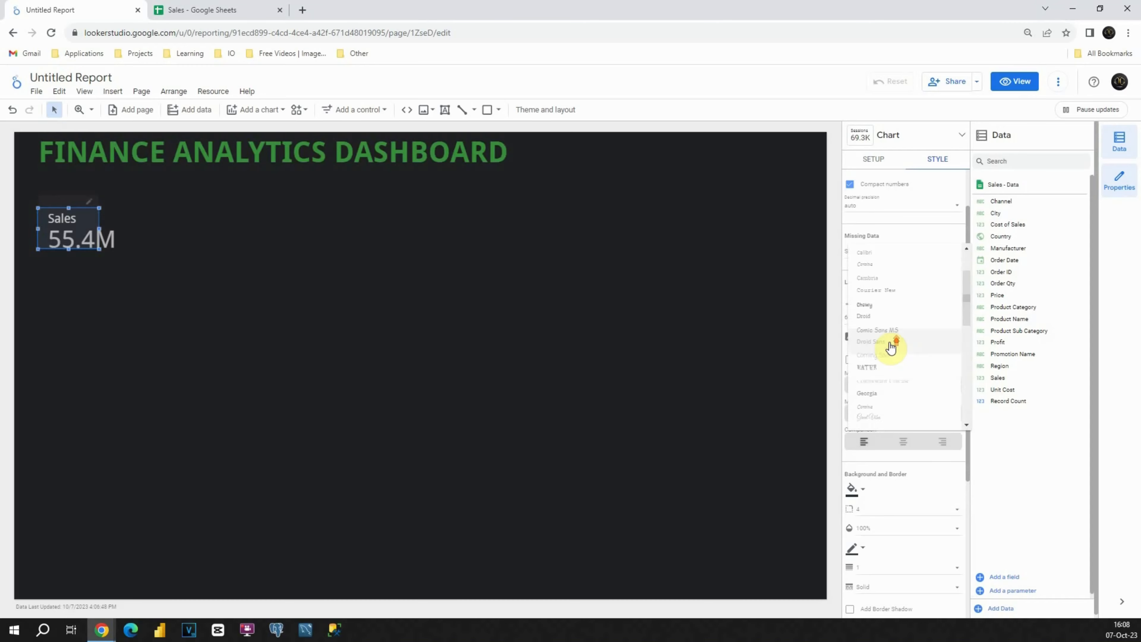
{"action": "left_click", "coordinate": [878, 286]}
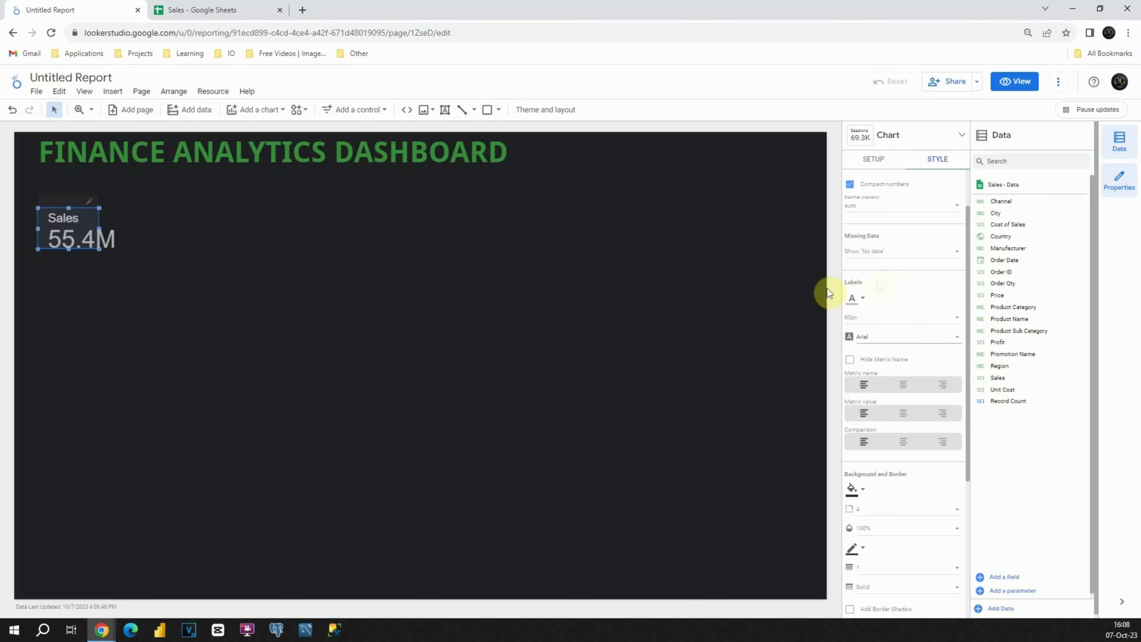
- Centre-align the Sales scorecard's metric name, metric value and comparison
{"action": "left_click", "coordinate": [903, 384]}
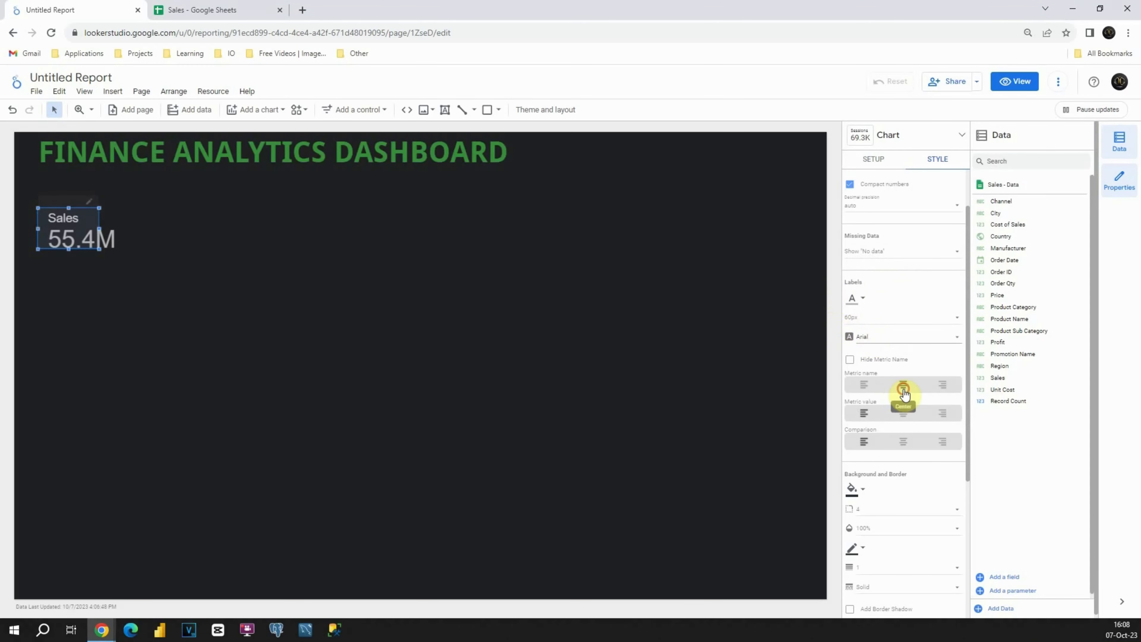
{"action": "left_click", "coordinate": [903, 413]}
{"action": "left_click", "coordinate": [904, 438]}
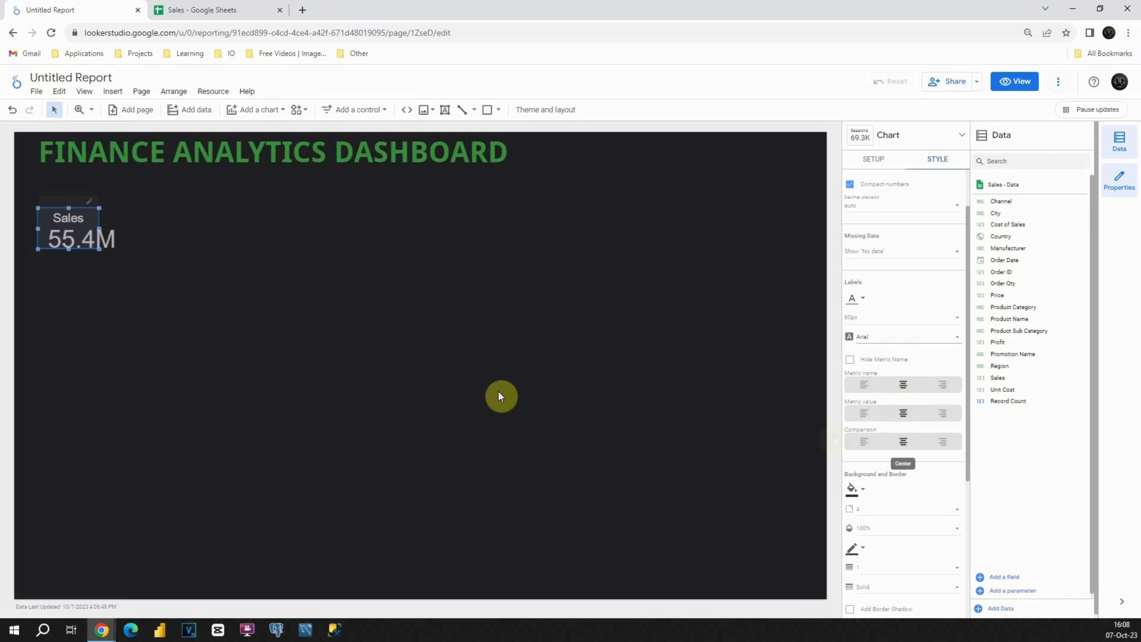
- Enlarge the Sales scorecard so its value fits inside, and move it up closer to the dashboard title
{"action": "left_click_drag", "start_coordinate": [99, 249], "coordinate": [131, 258]}
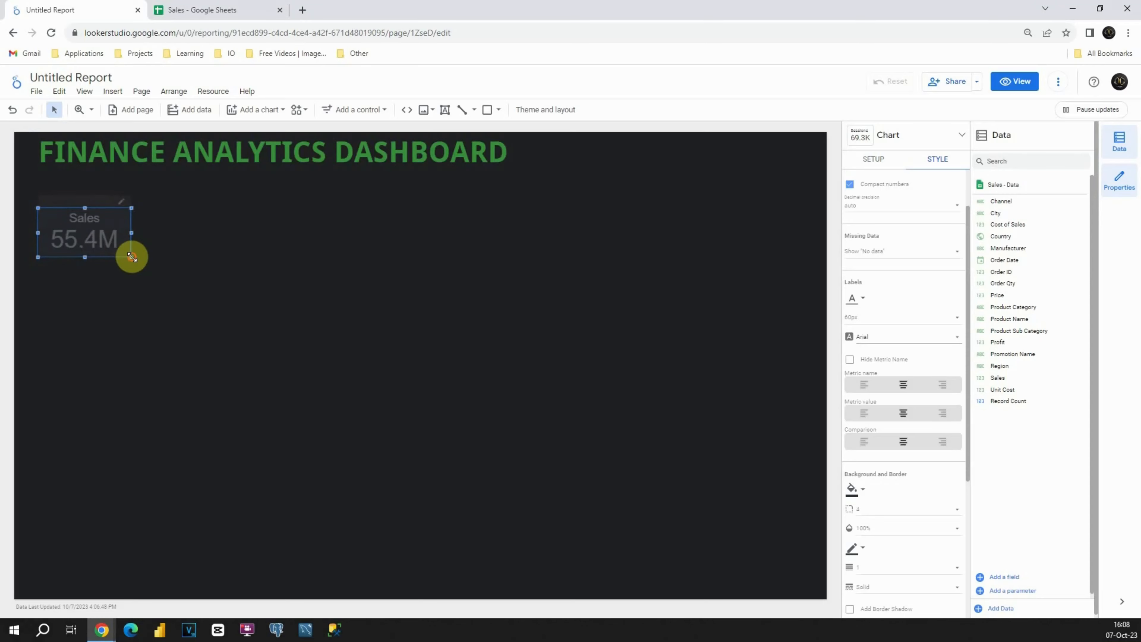
{"action": "left_click", "coordinate": [135, 230]}
{"action": "left_click_drag", "start_coordinate": [108, 225], "coordinate": [111, 211]}
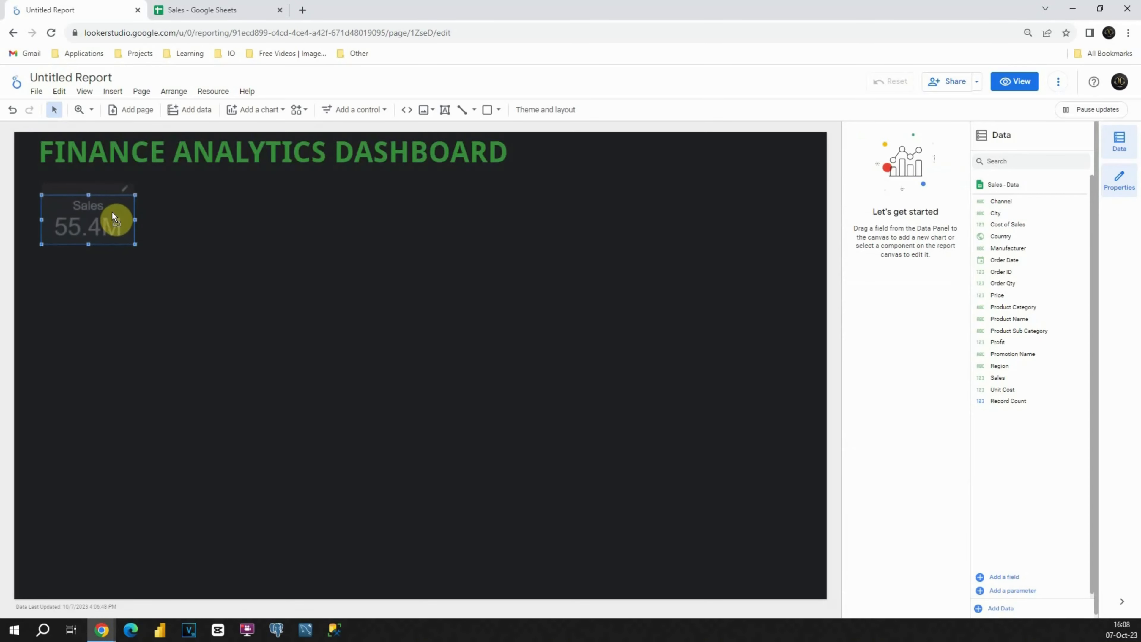
- Set the Sales scorecard's border radius to 10 and its border weight to None
{"action": "left_click", "coordinate": [937, 163]}
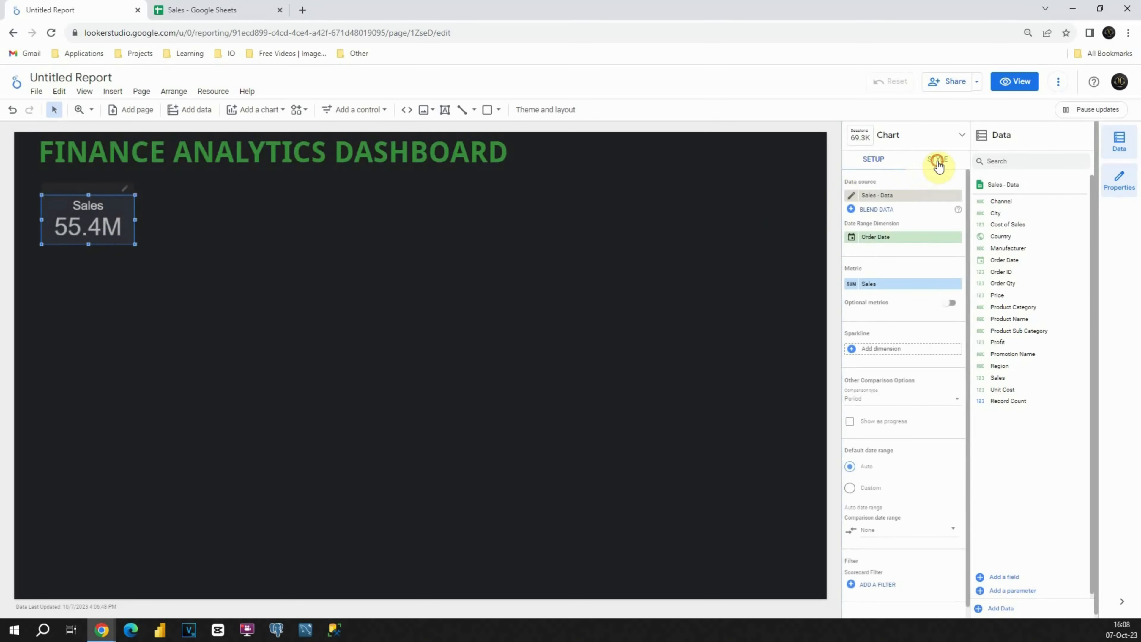
{"action": "scroll", "coordinate": [910, 322], "scroll_direction": "down", "scroll_amount": 5}
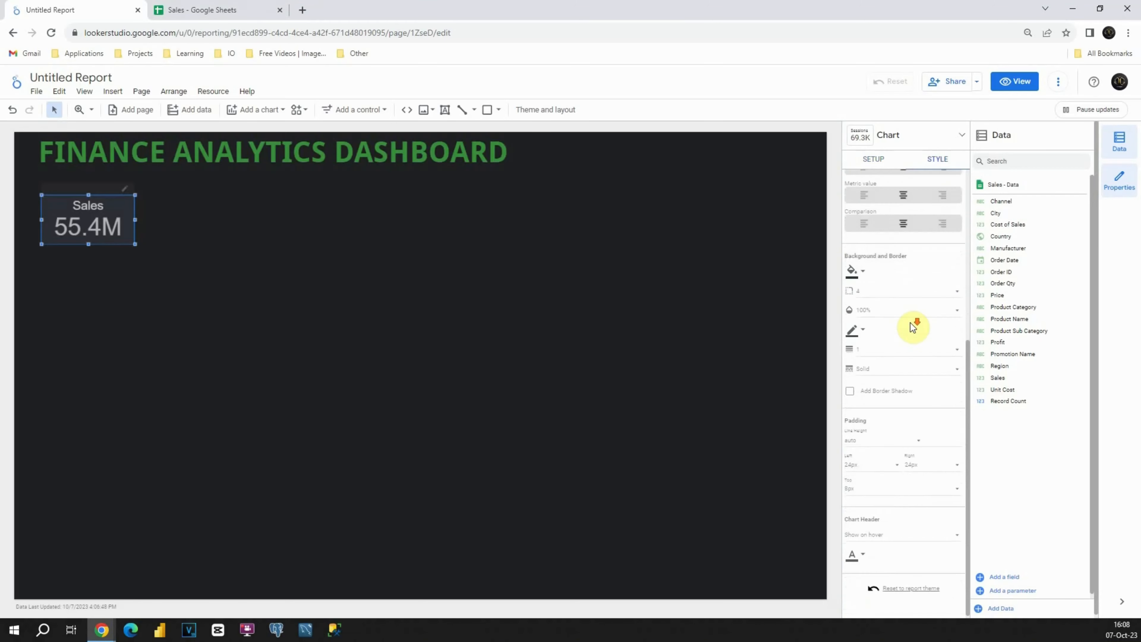
{"action": "left_click", "coordinate": [876, 290]}
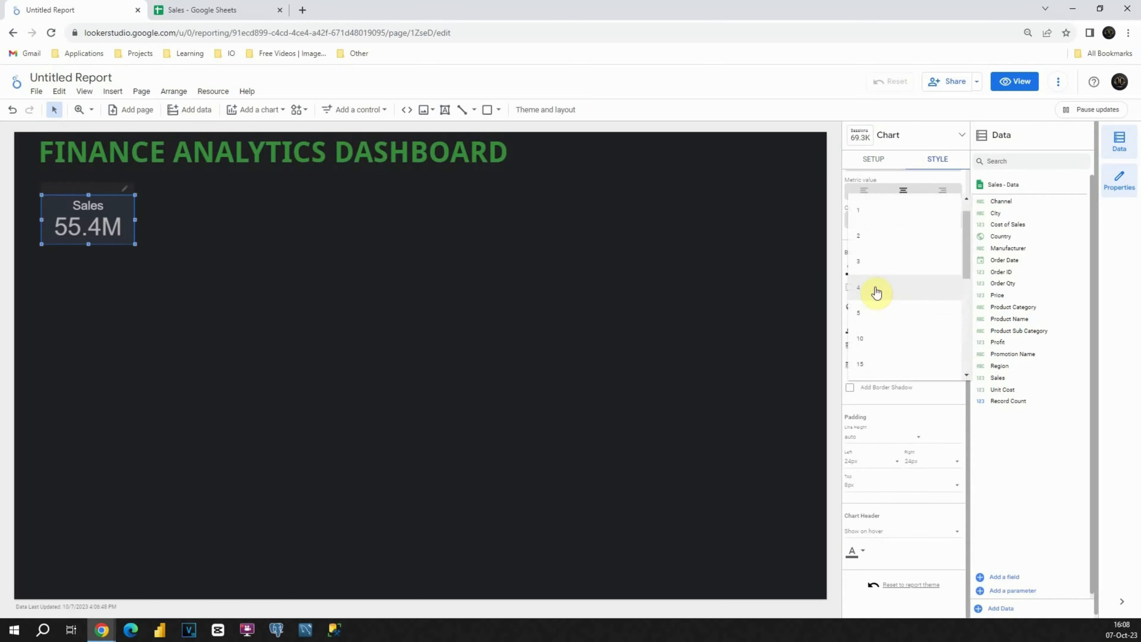
{"action": "left_click", "coordinate": [866, 333]}
{"action": "left_click", "coordinate": [128, 249]}
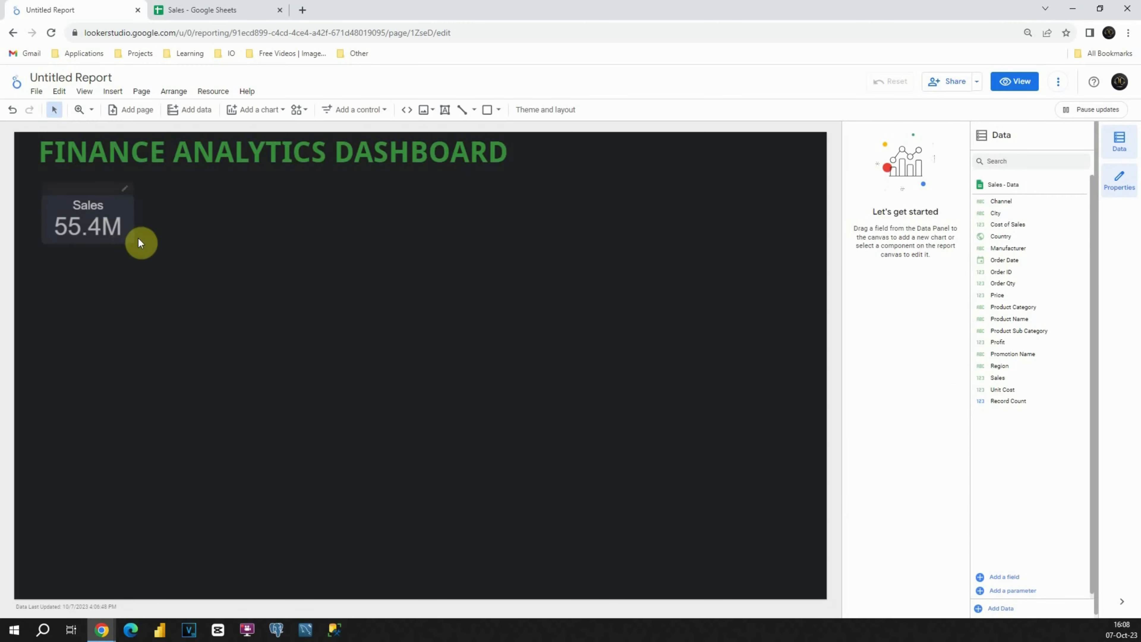
- Fill the Sales scorecard's background with the custom green and shift the card slightly down
{"action": "left_click", "coordinate": [128, 235]}
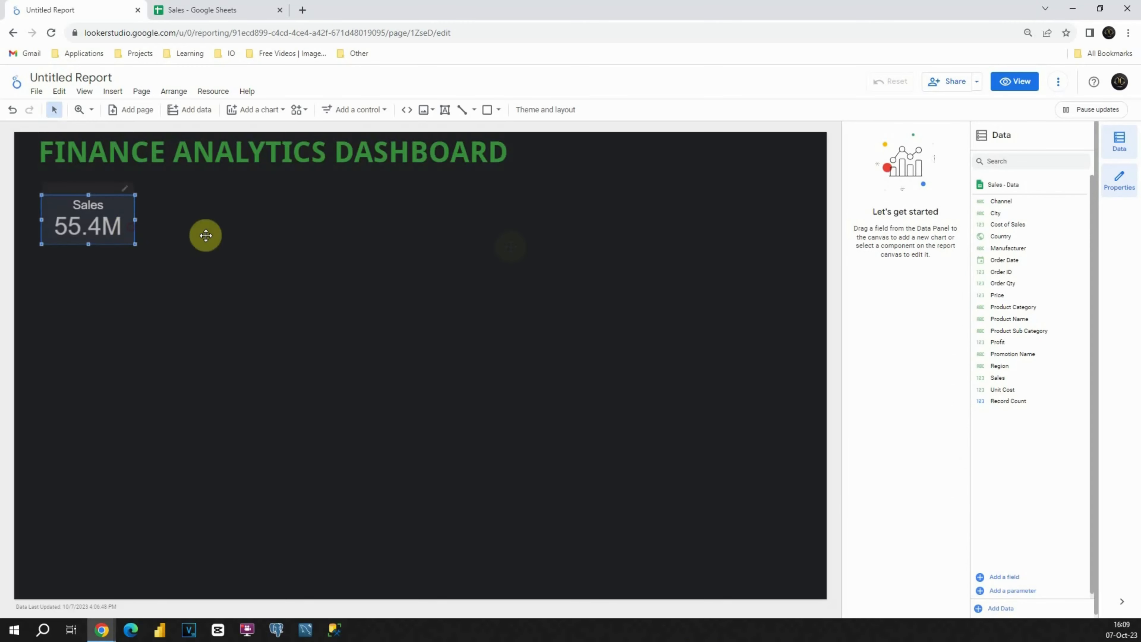
{"action": "left_click", "coordinate": [936, 160]}
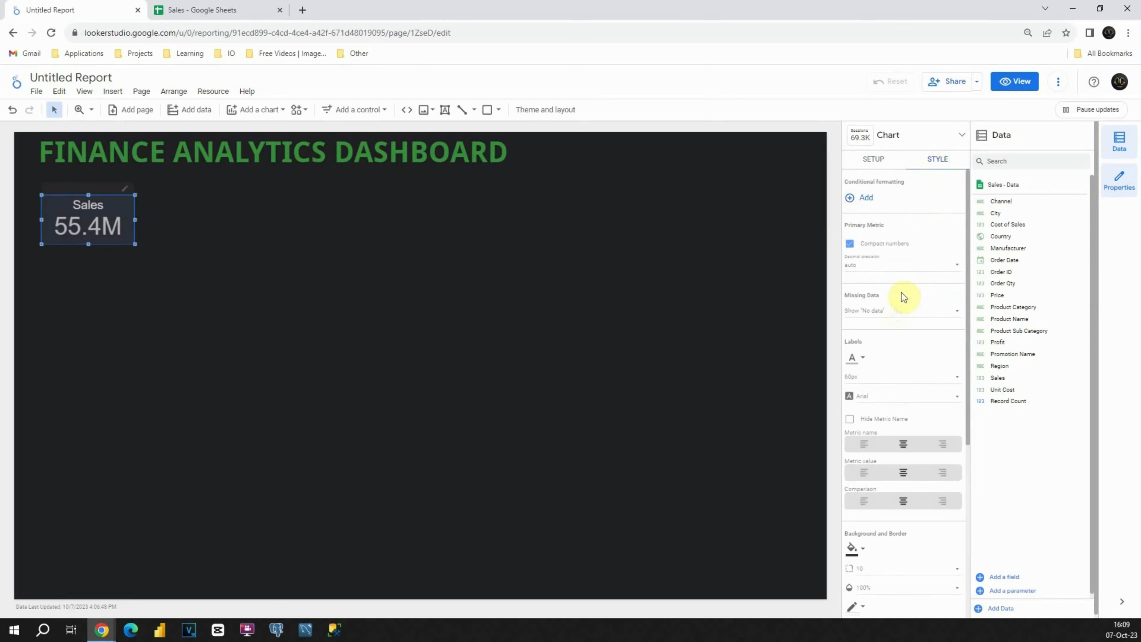
{"action": "scroll", "coordinate": [898, 306], "scroll_direction": "down", "scroll_amount": 2}
{"action": "scroll", "coordinate": [892, 310], "scroll_direction": "down", "scroll_amount": 3}
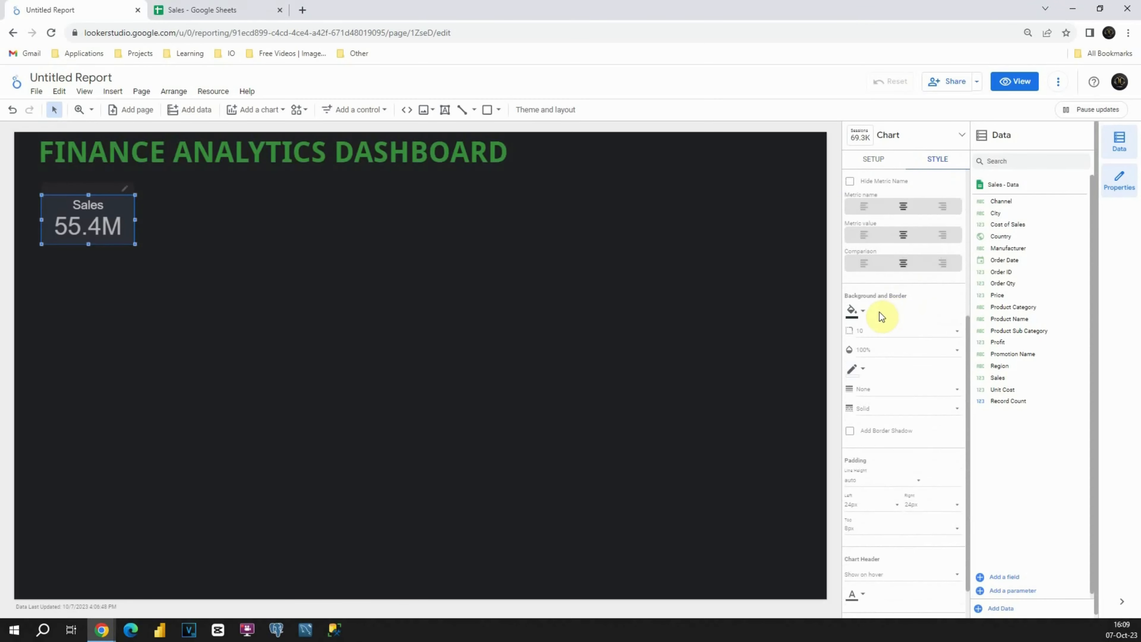
{"action": "left_click", "coordinate": [861, 317]}
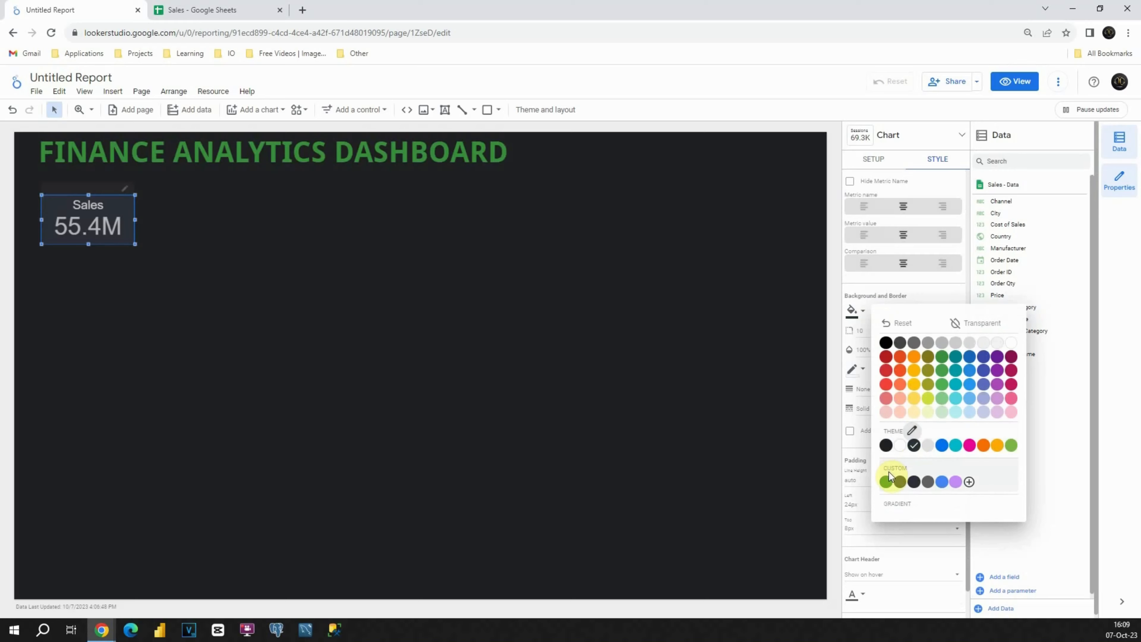
{"action": "left_click", "coordinate": [886, 480]}
{"action": "left_click", "coordinate": [179, 263]}
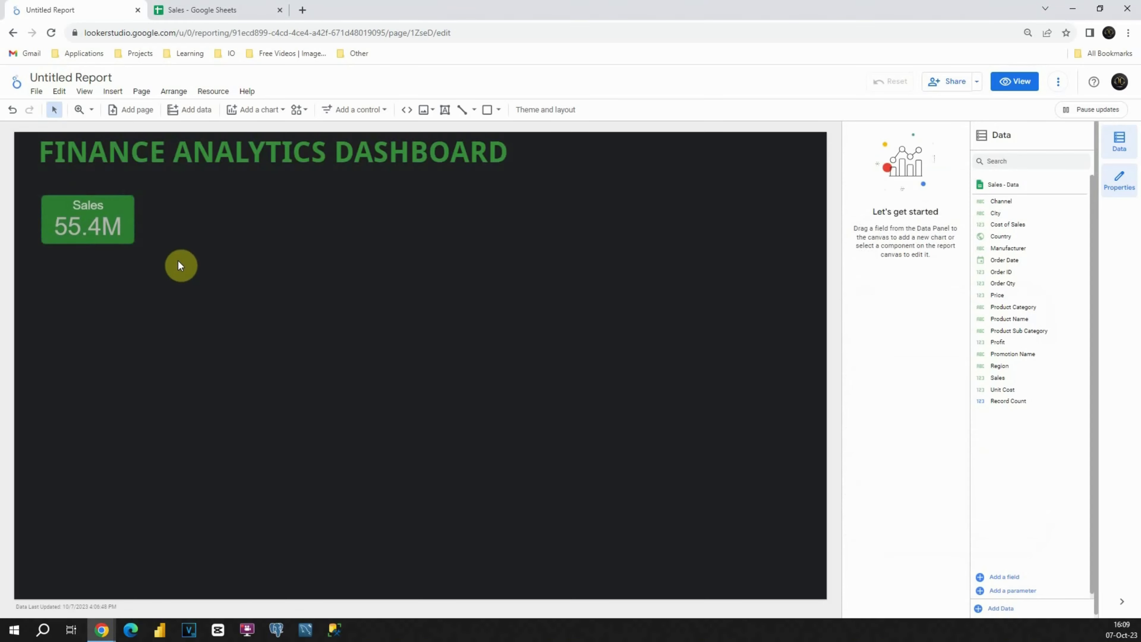
{"action": "left_click", "coordinate": [120, 215]}
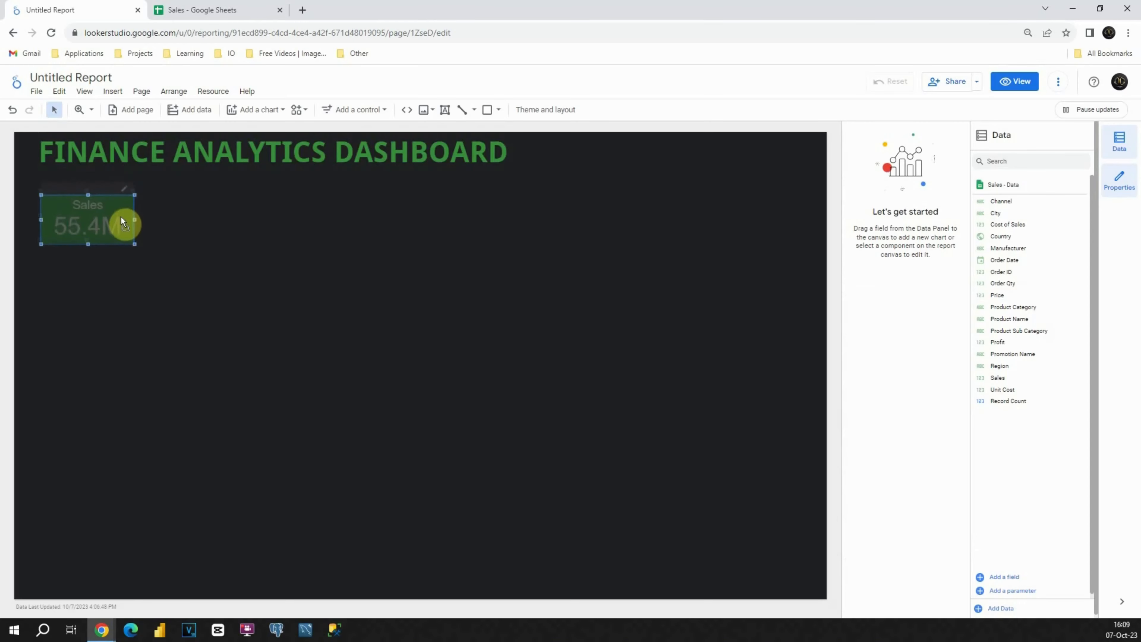
{"action": "left_click", "coordinate": [183, 230]}
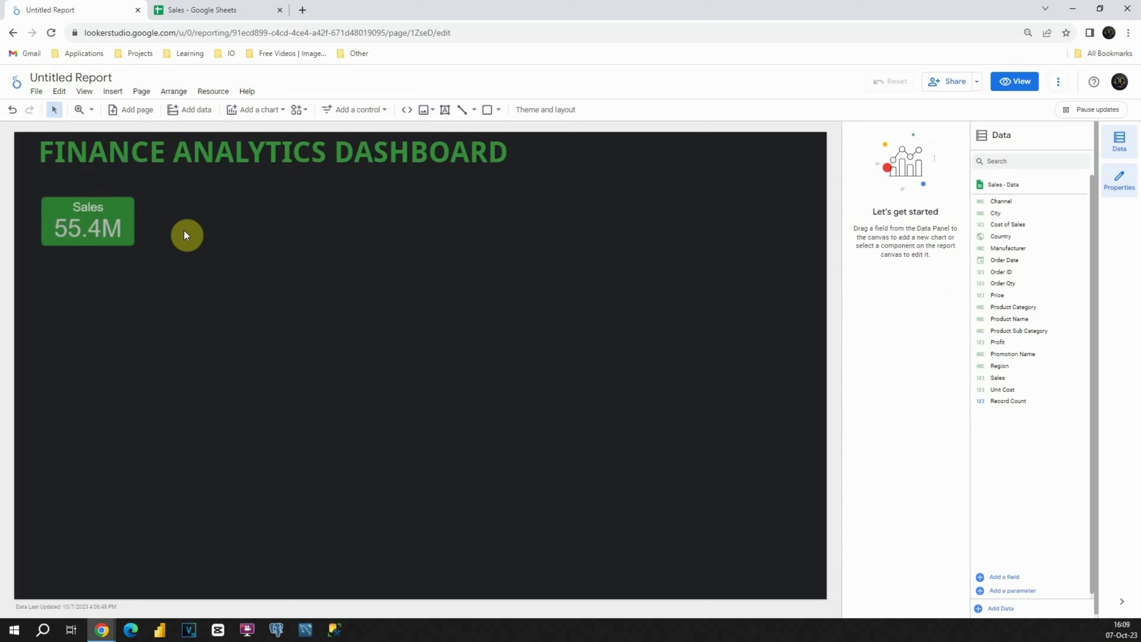
- Duplicate the Sales scorecard five times and place the copies side by side in a row to its right
{"action": "left_click", "coordinate": [115, 212]}
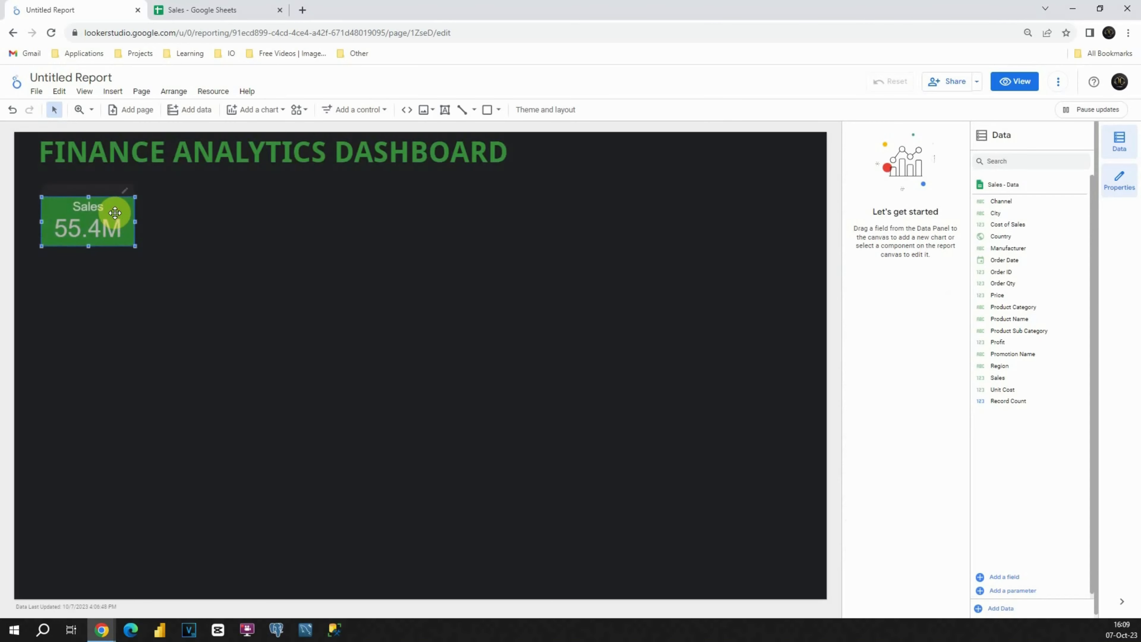
{"action": "key", "text": "ctrl+v"}
{"action": "left_click_drag", "start_coordinate": [124, 228], "coordinate": [219, 219]}
{"action": "key", "text": "ctrl+v"}
{"action": "left_click_drag", "start_coordinate": [125, 252], "coordinate": [557, 219]}
{"action": "key", "text": "ctrl+v"}
{"action": "key", "text": "ctrl+v"}
{"action": "key", "text": "ctrl+v"}
{"action": "left_click_drag", "start_coordinate": [127, 250], "coordinate": [705, 221]}
{"action": "left_click", "coordinate": [584, 274]}
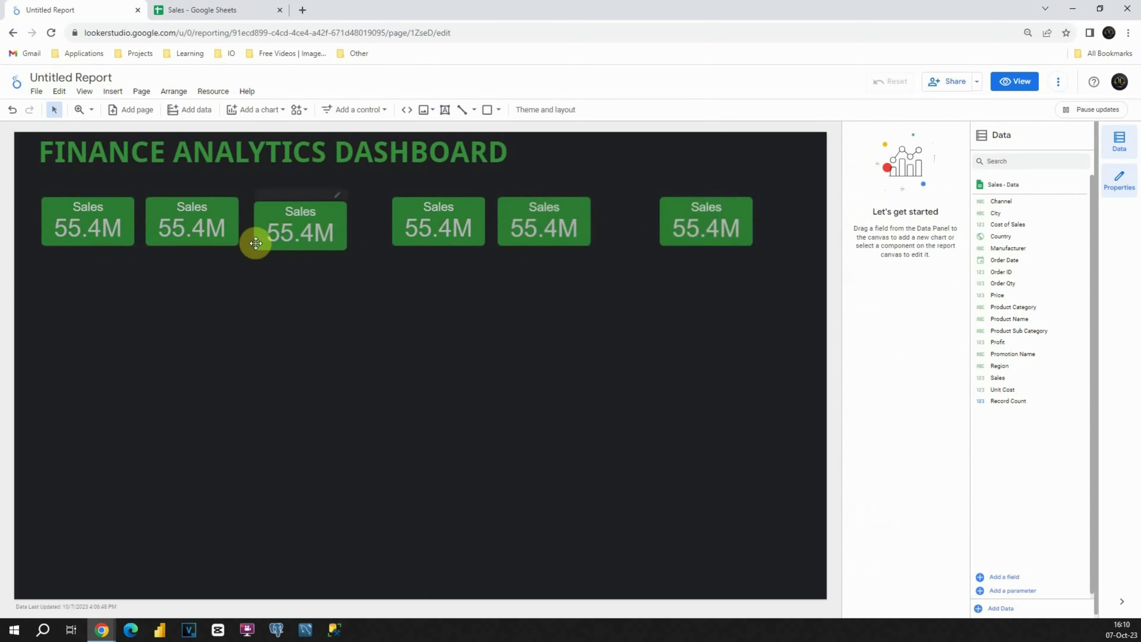
- Set the second scorecard's metric to Profit and the third scorecard's metric to Cost of Sales
{"action": "left_click", "coordinate": [204, 222]}
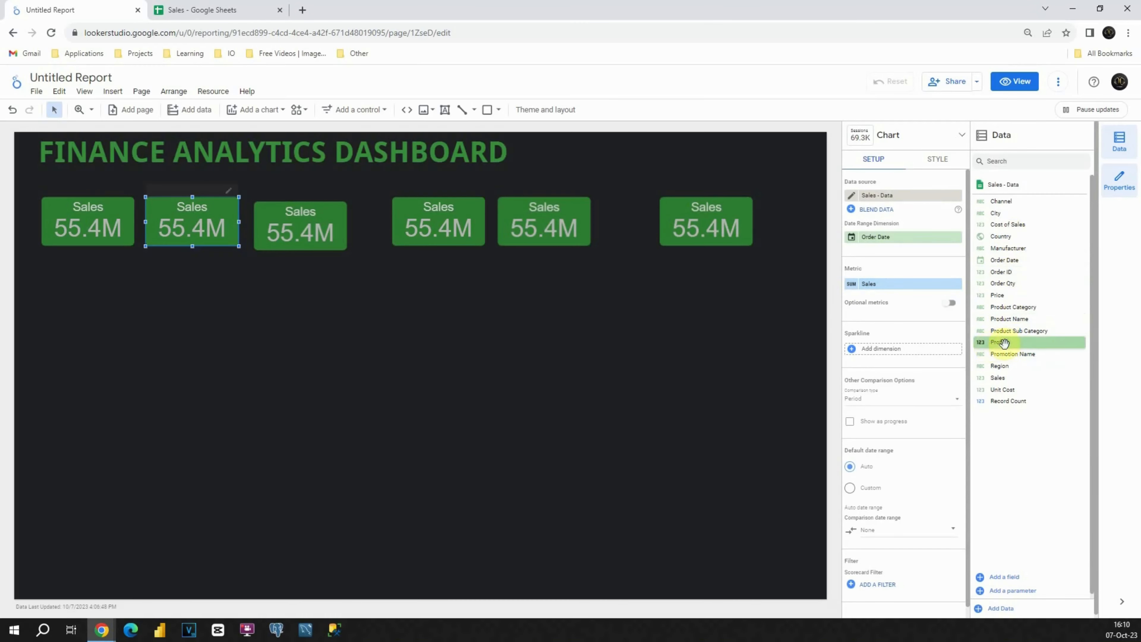
{"action": "left_click_drag", "start_coordinate": [1002, 344], "coordinate": [873, 284]}
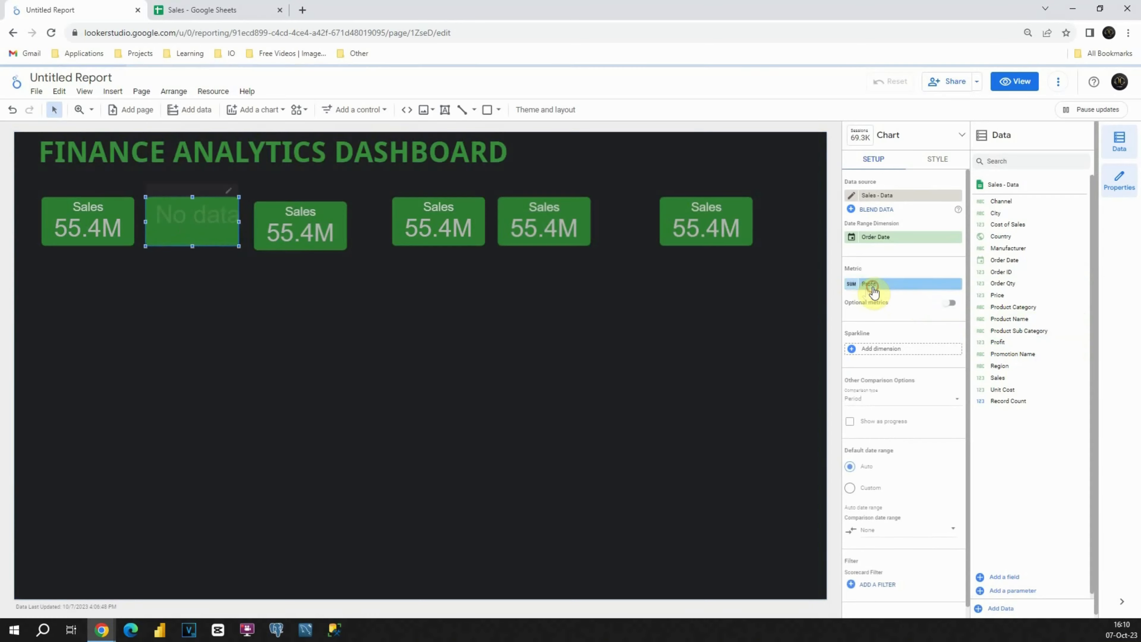
{"action": "left_click", "coordinate": [320, 222]}
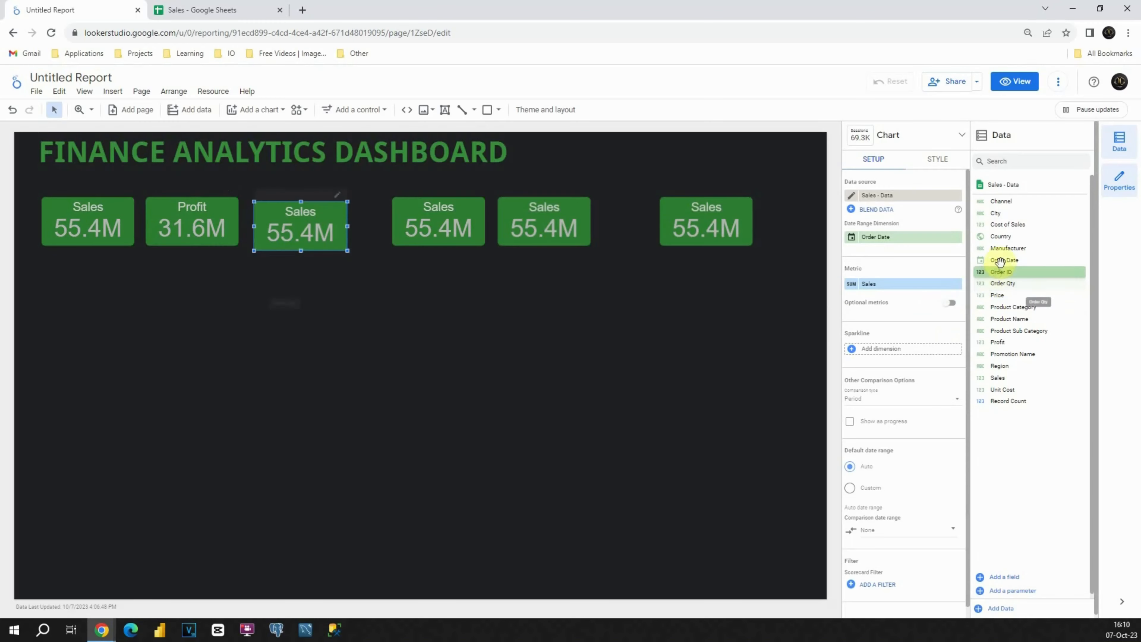
{"action": "left_click_drag", "start_coordinate": [1008, 225], "coordinate": [884, 288]}
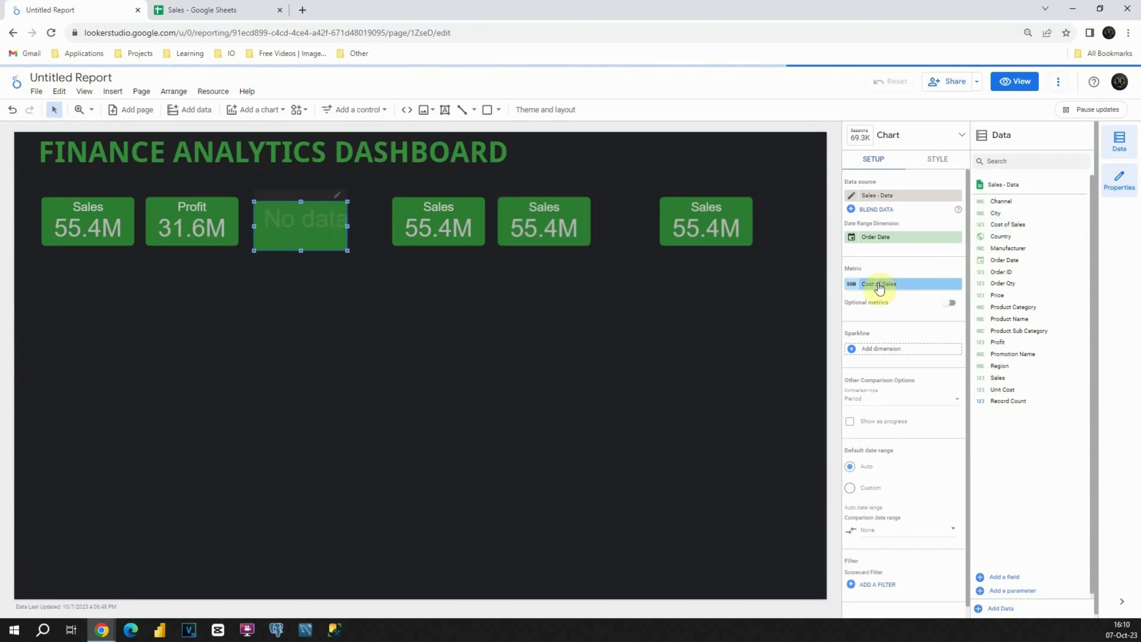
- Rename the third scorecard's metric to "Sales Cost"
{"action": "left_click", "coordinate": [857, 285]}
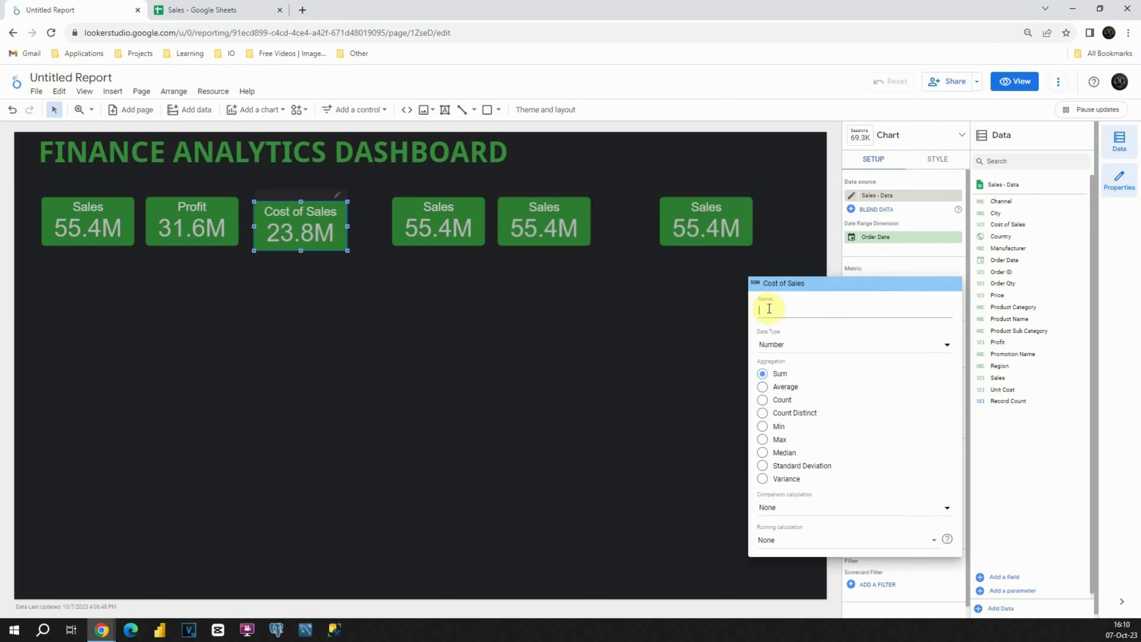
{"action": "left_click", "coordinate": [826, 263]}
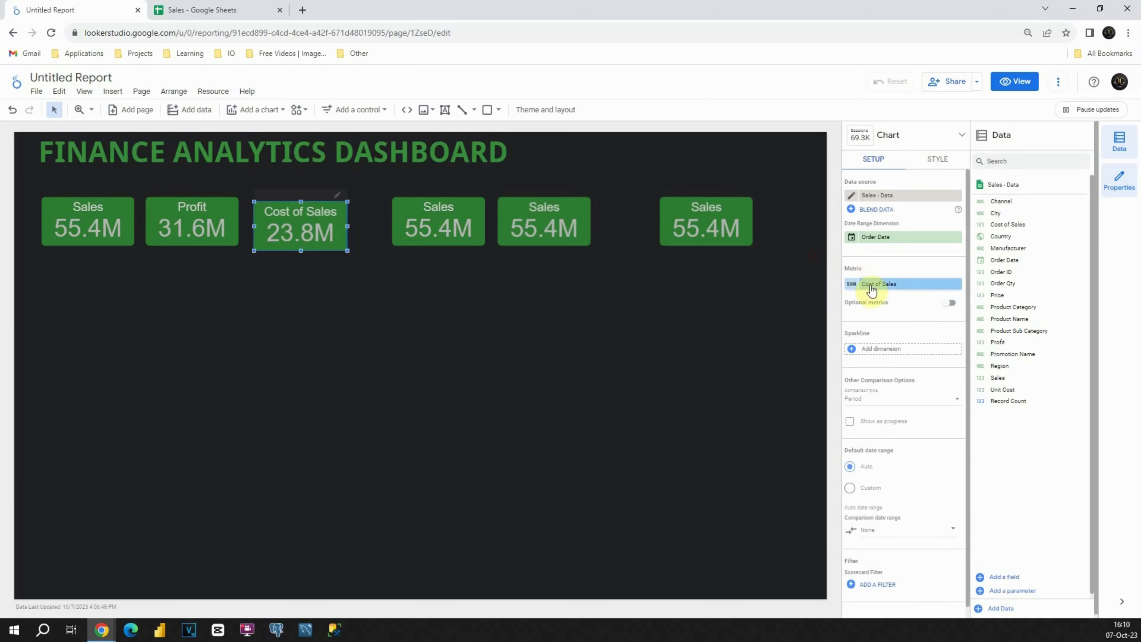
{"action": "left_click", "coordinate": [852, 286]}
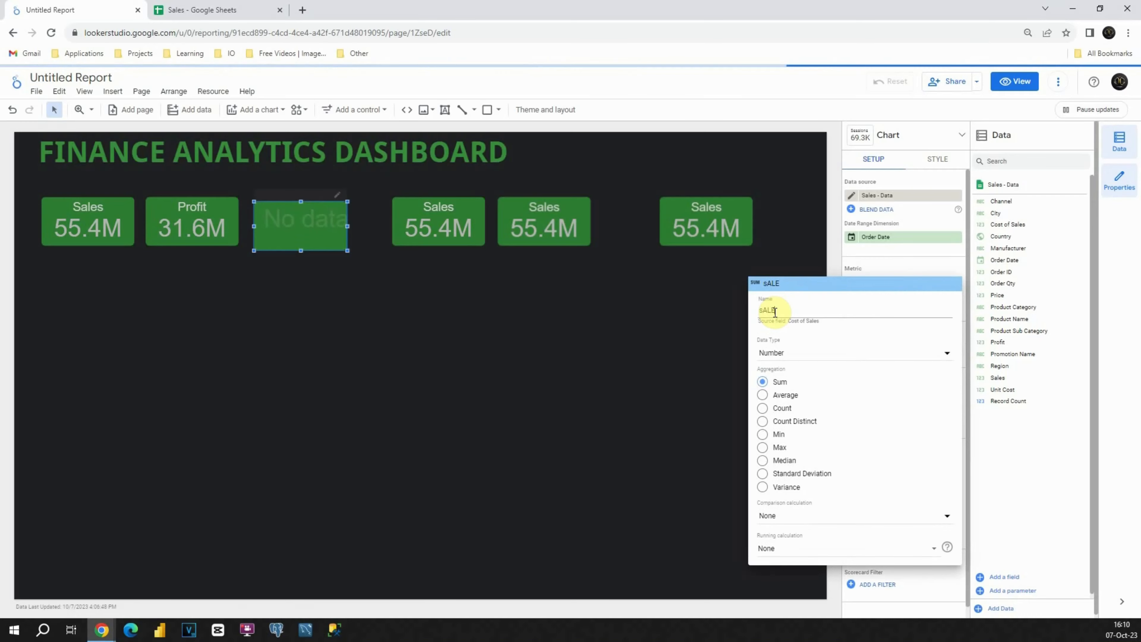
{"action": "type", "text": "Sales C"}
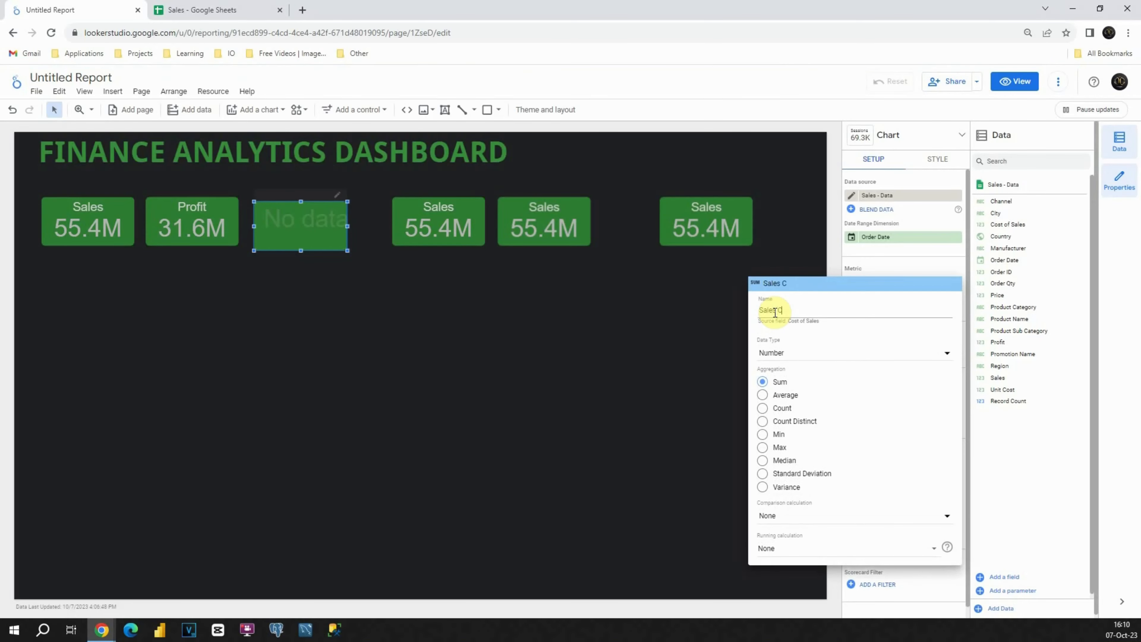
{"action": "type", "text": "ost"}
{"action": "key", "text": "Return"}
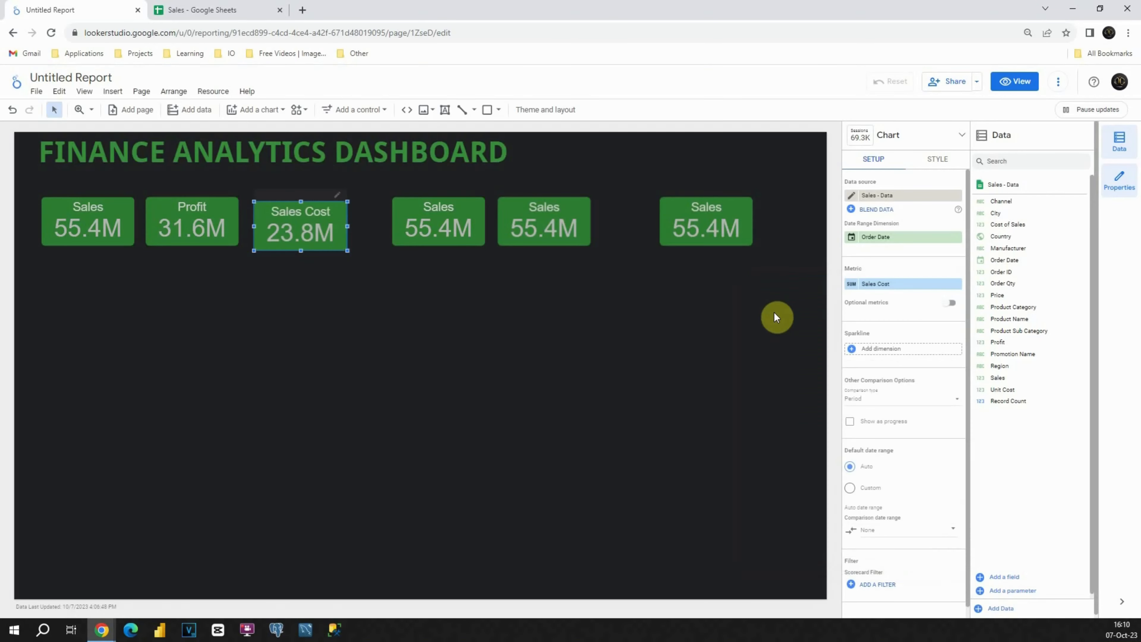
- Set the fourth scorecard's metric to Unit Cost and shift that card slightly to the left
{"action": "left_click", "coordinate": [459, 217]}
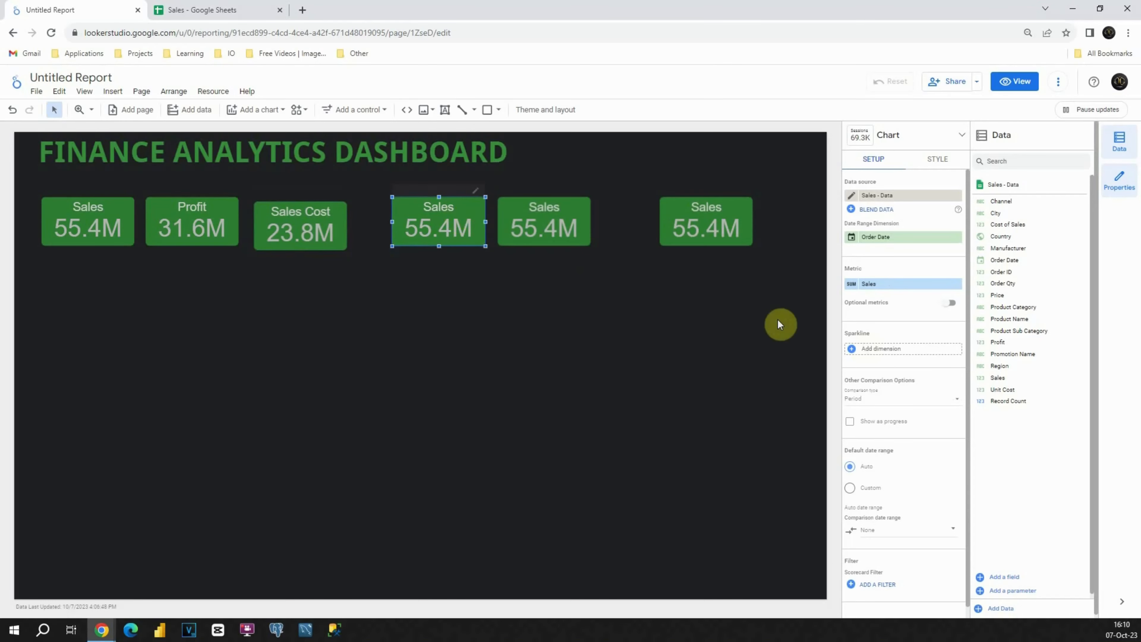
{"action": "left_click_drag", "start_coordinate": [1005, 387], "coordinate": [873, 291]}
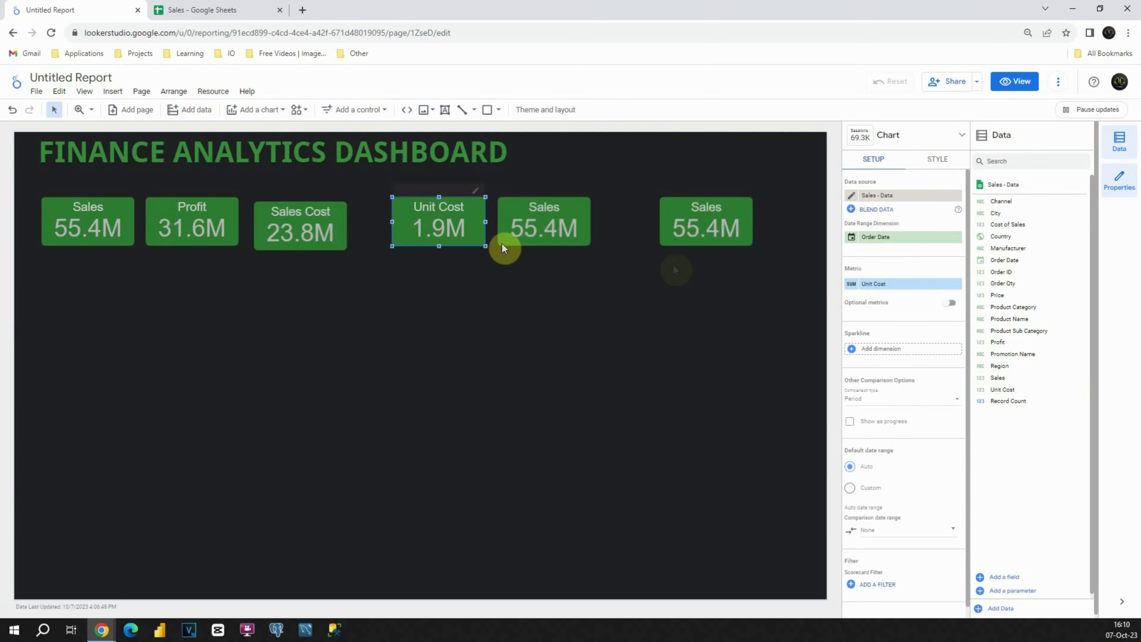
{"action": "left_click_drag", "start_coordinate": [453, 224], "coordinate": [445, 223]}
- Set the fifth scorecard's metric to Price and the sixth scorecard's metric to Product Name
{"action": "left_click", "coordinate": [550, 219]}
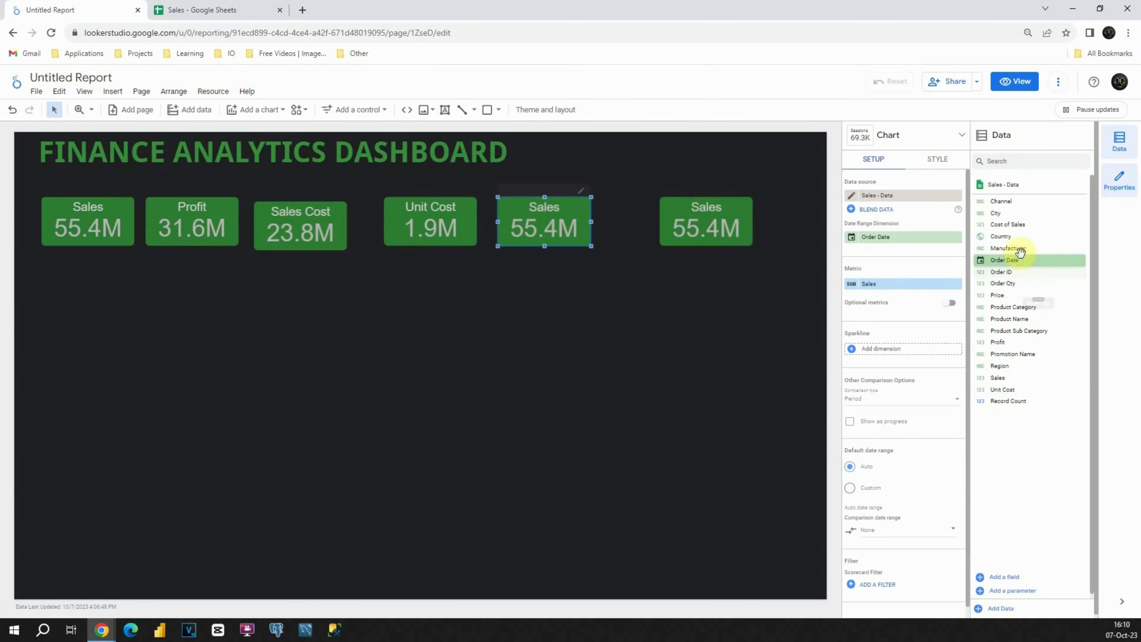
{"action": "left_click_drag", "start_coordinate": [1014, 296], "coordinate": [887, 291]}
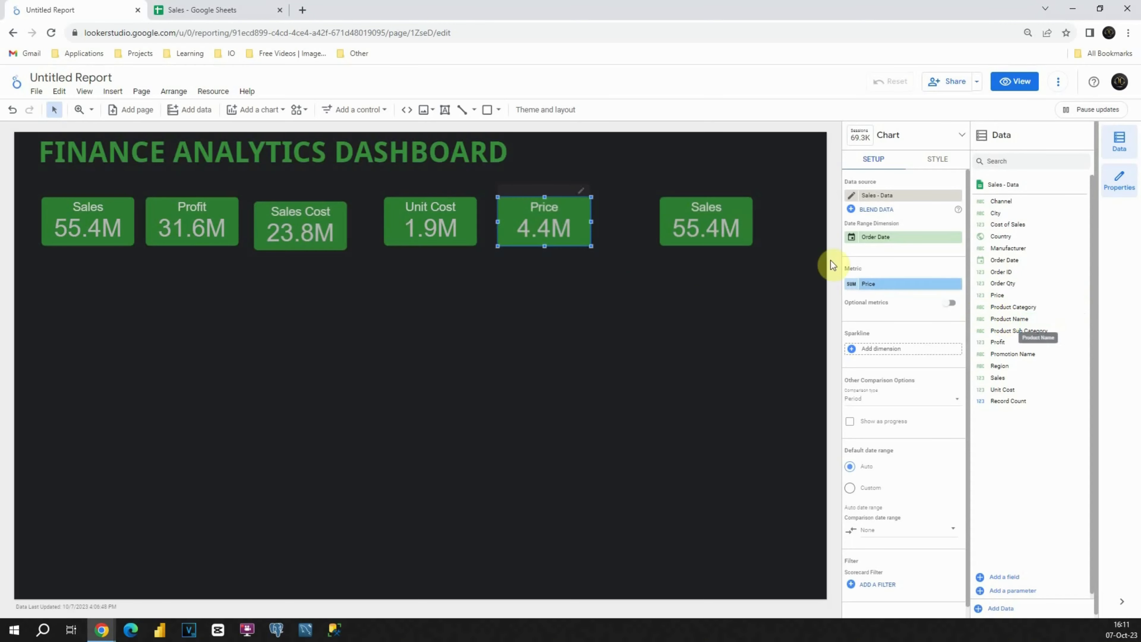
{"action": "left_click", "coordinate": [706, 218]}
{"action": "left_click_drag", "start_coordinate": [1025, 318], "coordinate": [899, 294]}
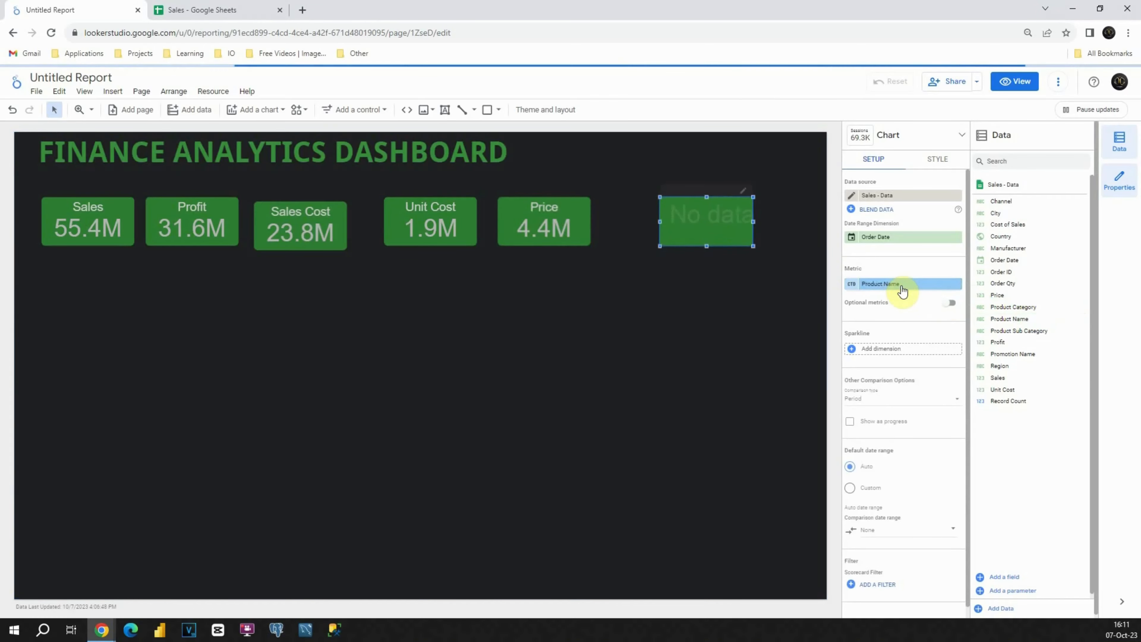
- Rename the sixth scorecard's metric to "Products"
{"action": "left_click", "coordinate": [852, 287]}
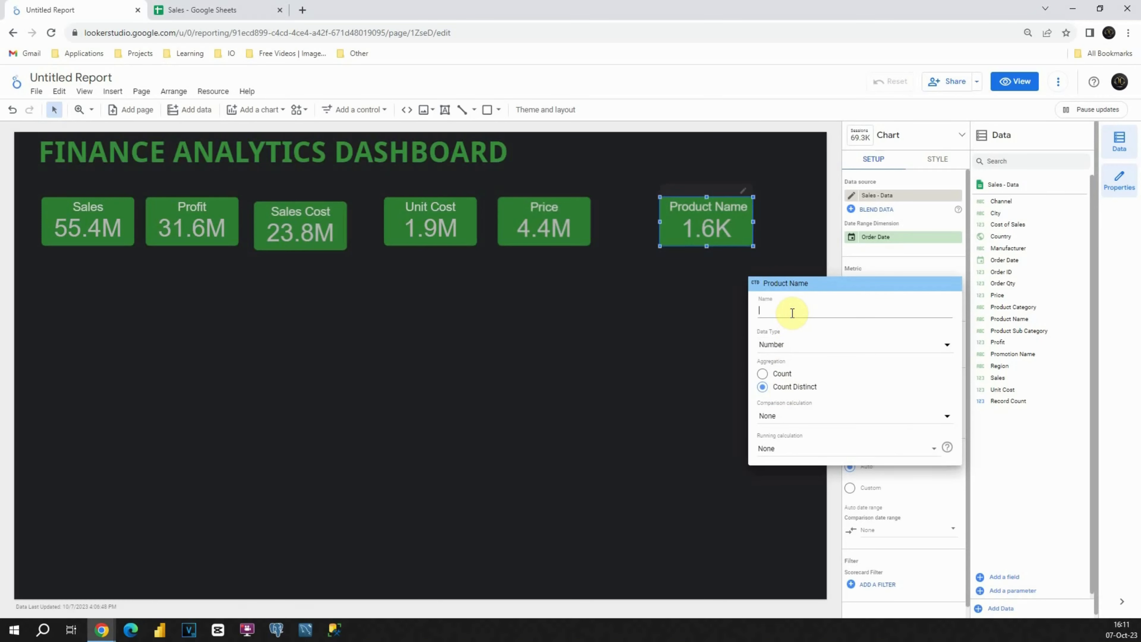
{"action": "type", "text": "Pro"}
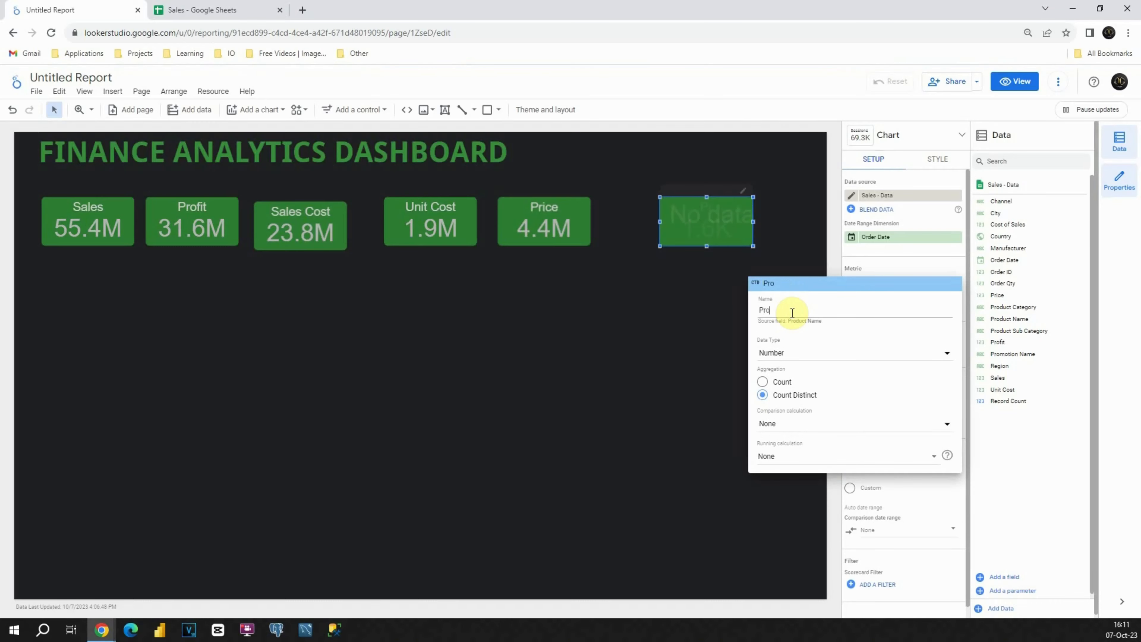
{"action": "type", "text": "ducts"}
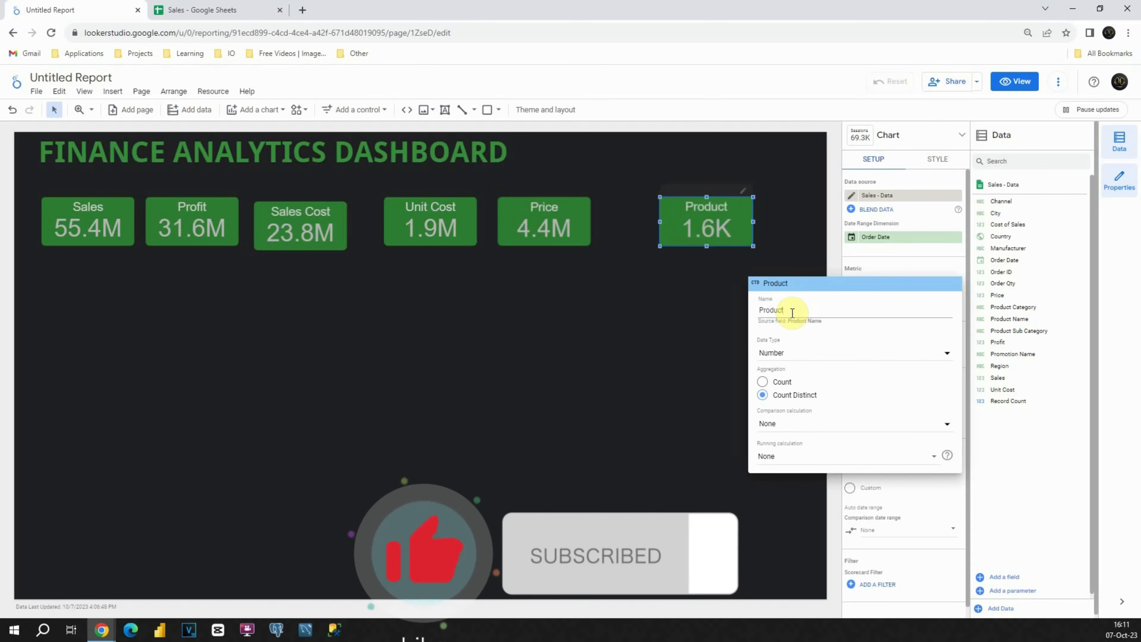
{"action": "key", "text": "Return"}
{"action": "left_click", "coordinate": [731, 291]}
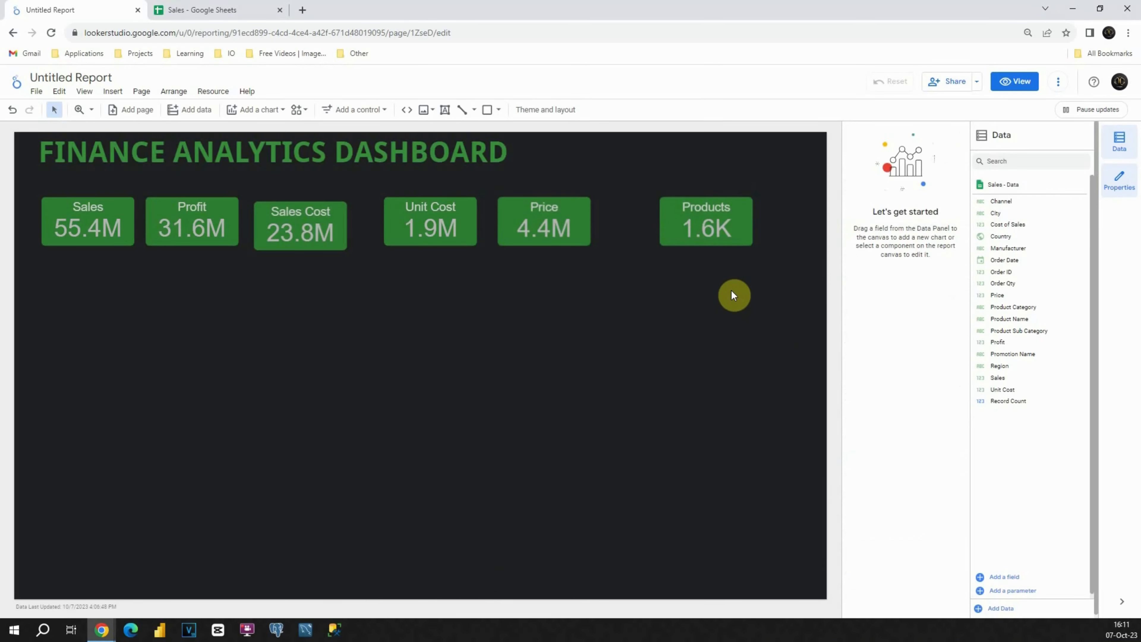
- Rearrange the scorecards on one level into two evenly spaced groups of three, leaving a wider gap between Sales Cost and Unit Cost
{"action": "left_click_drag", "start_coordinate": [717, 224], "coordinate": [755, 219]}
{"action": "left_click_drag", "start_coordinate": [564, 219], "coordinate": [646, 215]}
{"action": "left_click_drag", "start_coordinate": [425, 220], "coordinate": [501, 217]}
{"action": "left_click_drag", "start_coordinate": [297, 223], "coordinate": [316, 219]}
{"action": "left_click_drag", "start_coordinate": [203, 221], "coordinate": [215, 221]}
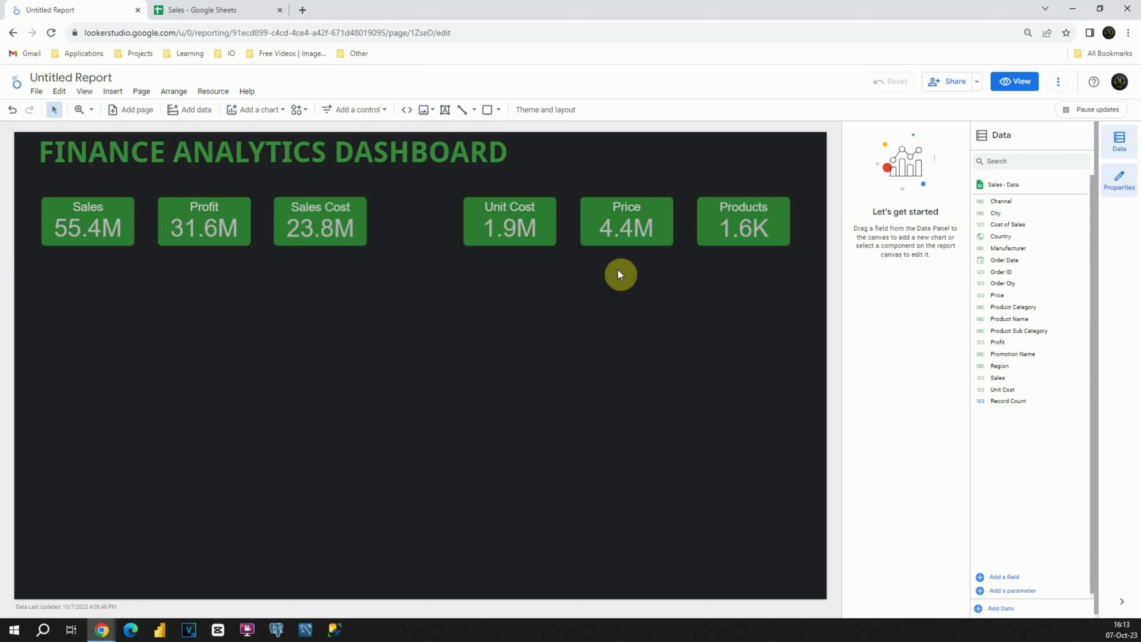
- Draw a straight horizontal divider line across the full page width just below the scorecards
{"action": "left_click", "coordinate": [462, 110]}
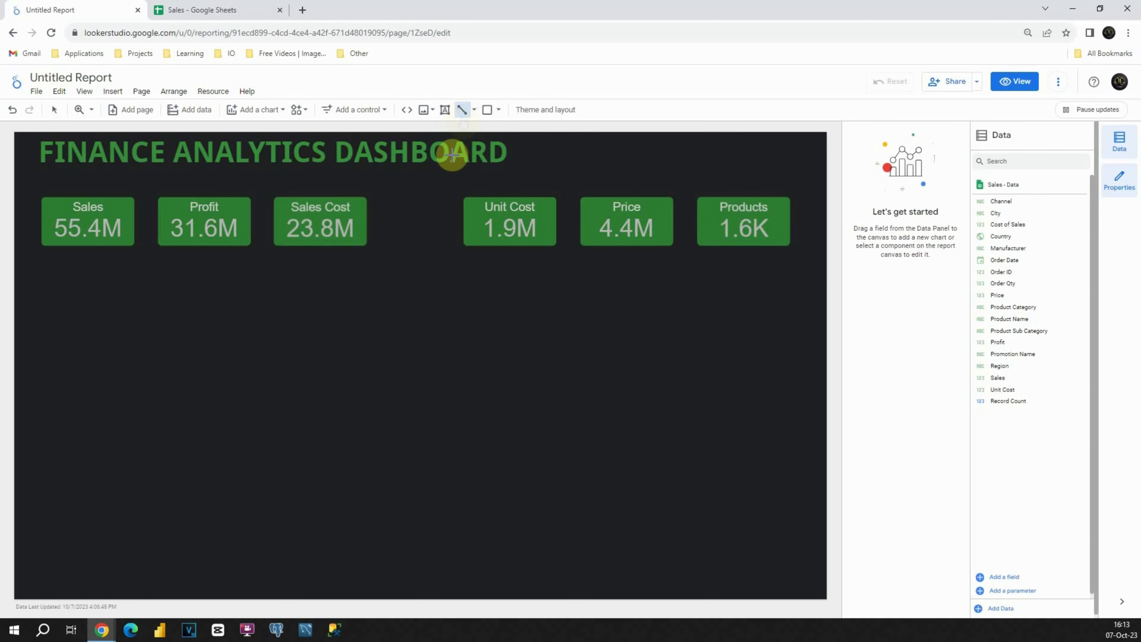
{"action": "left_click_drag", "start_coordinate": [26, 264], "coordinate": [826, 254]}
{"action": "left_click_drag", "start_coordinate": [494, 254], "coordinate": [493, 258]}
{"action": "left_click", "coordinate": [447, 278]}
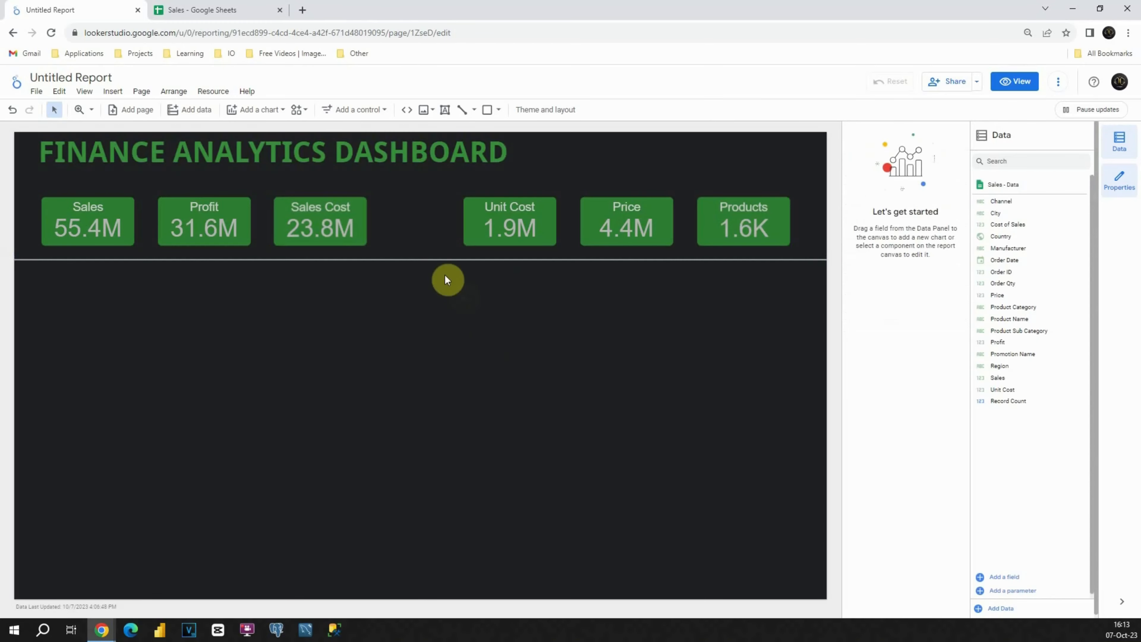
- Try a thicker divider line with a weight of 10
{"action": "left_click", "coordinate": [441, 259]}
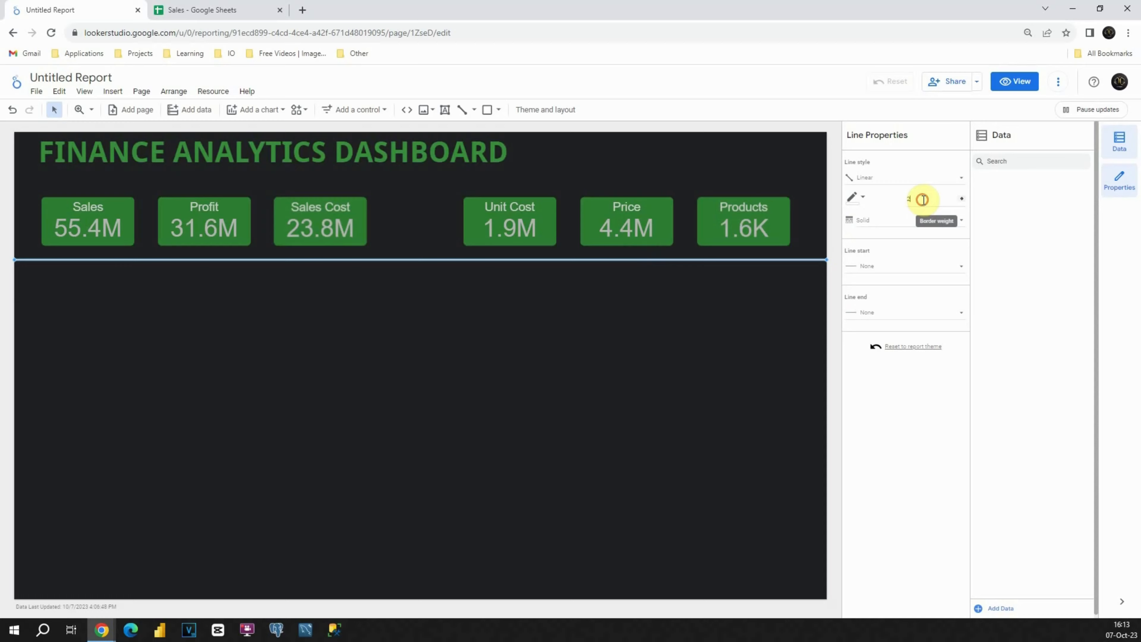
{"action": "double_click", "coordinate": [922, 199]}
{"action": "left_click", "coordinate": [659, 309]}
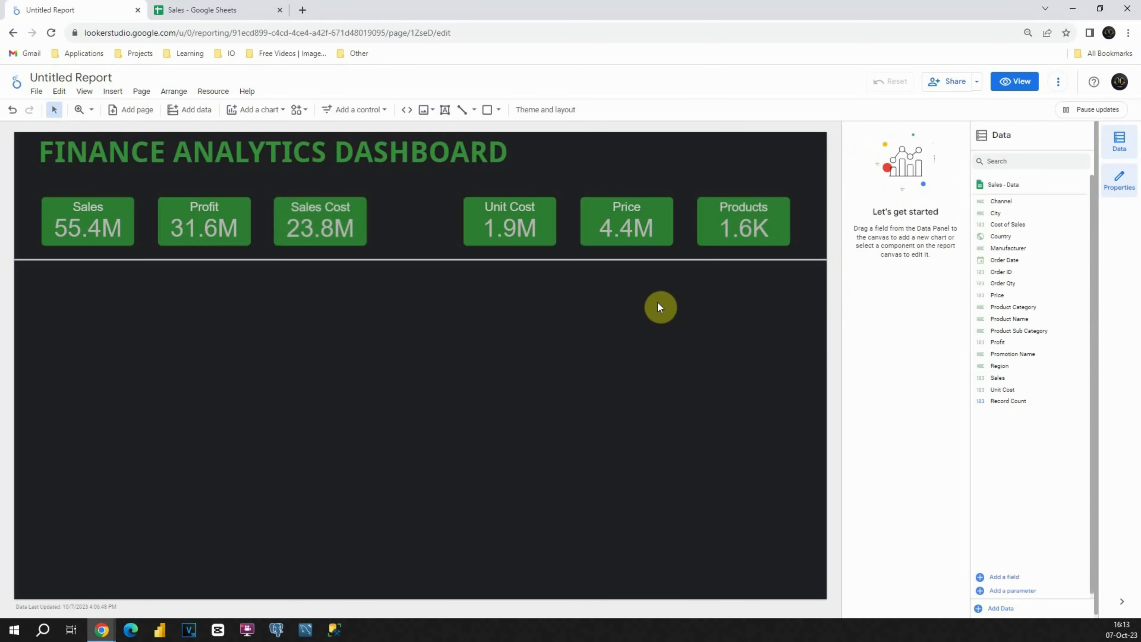
{"action": "left_click", "coordinate": [550, 260]}
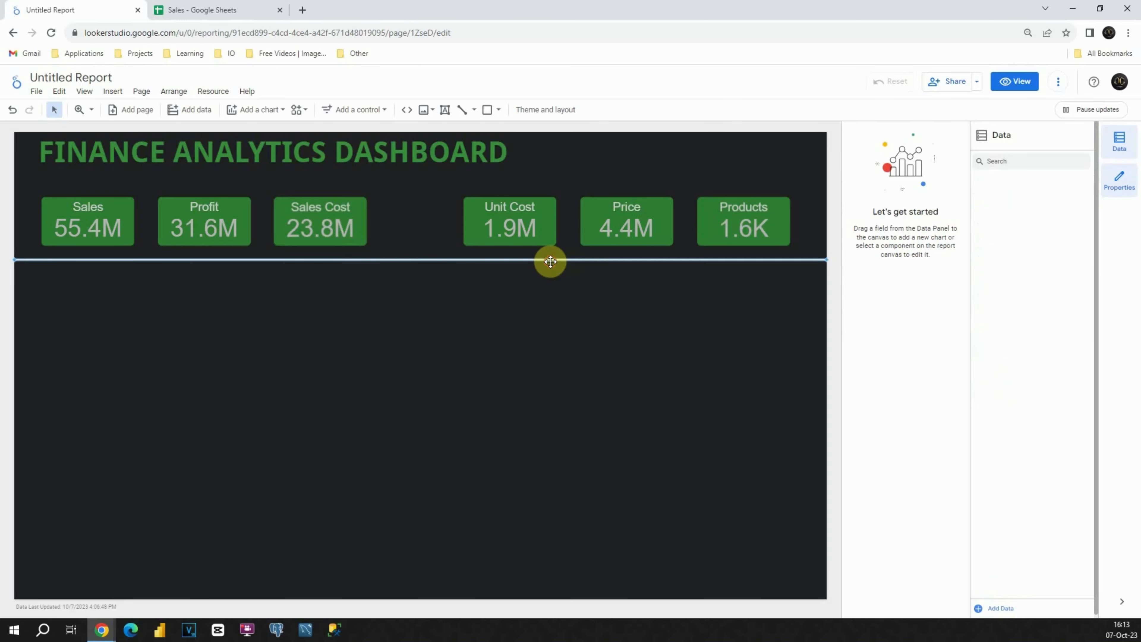
{"action": "double_click", "coordinate": [935, 201]}
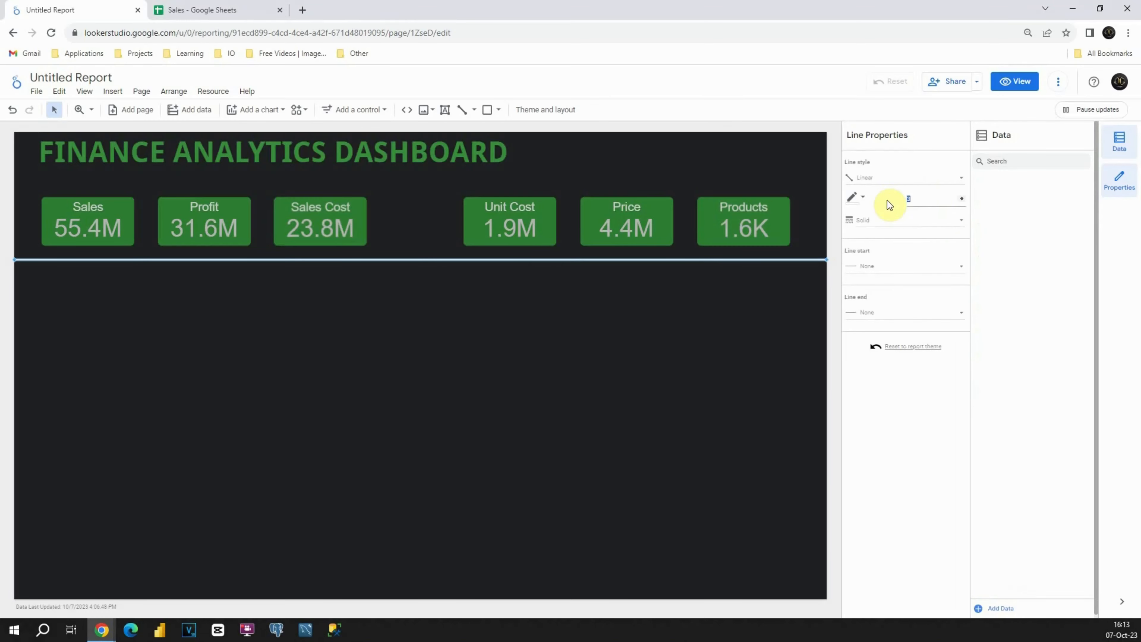
{"action": "type", "text": "10"}
{"action": "left_click", "coordinate": [562, 299]}
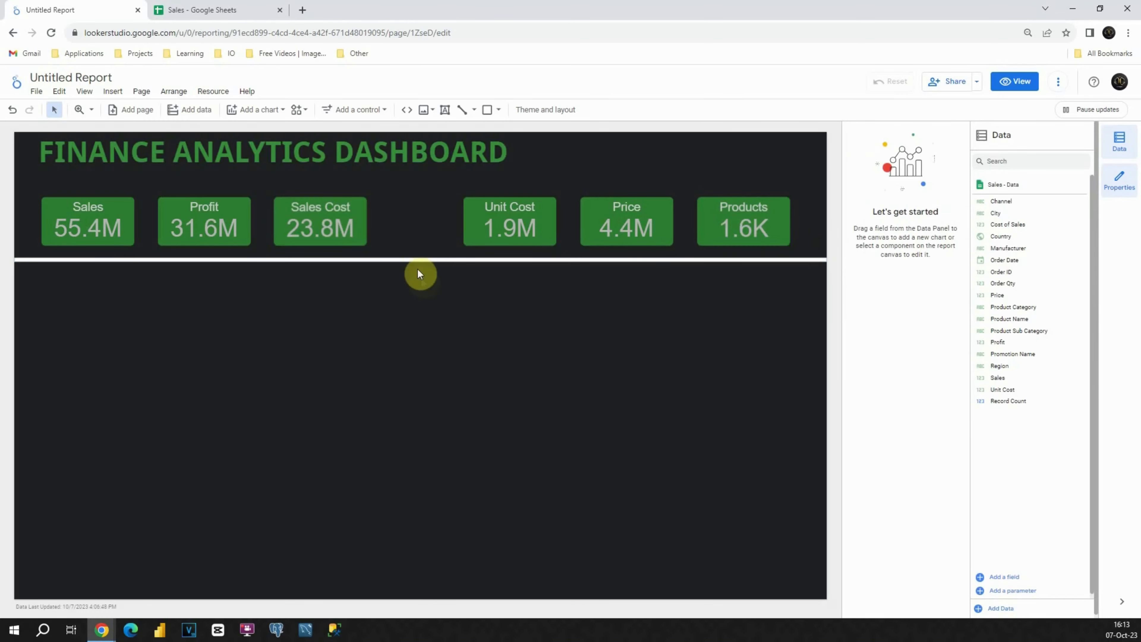
- Set the divider line's weight to 3
{"action": "left_click", "coordinate": [484, 257]}
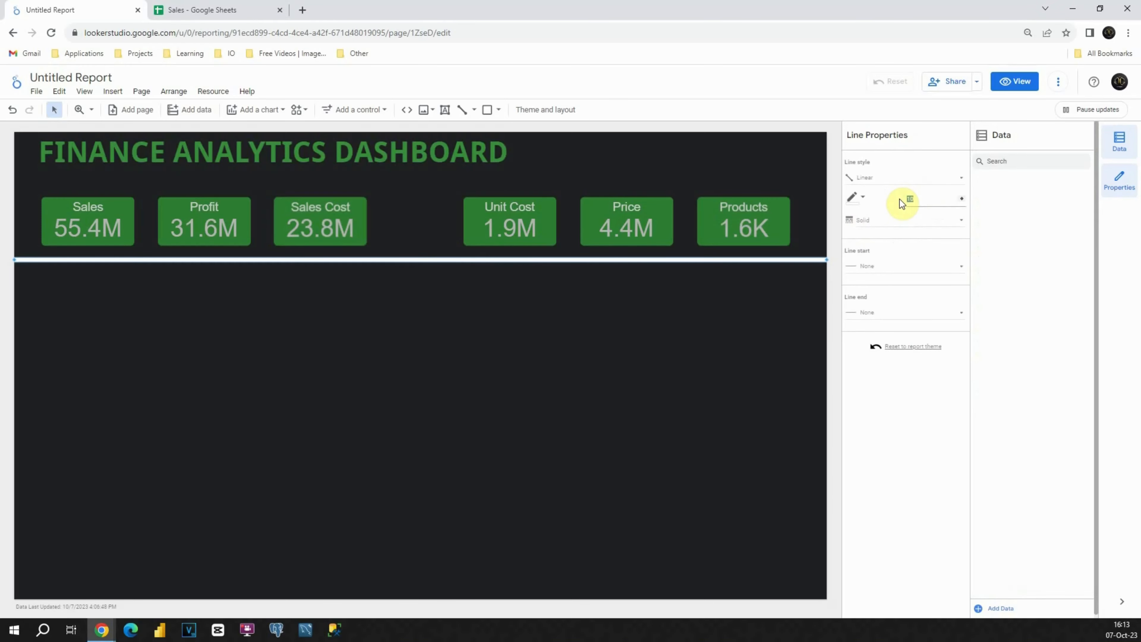
{"action": "type", "text": "3"}
{"action": "left_click", "coordinate": [727, 285]}
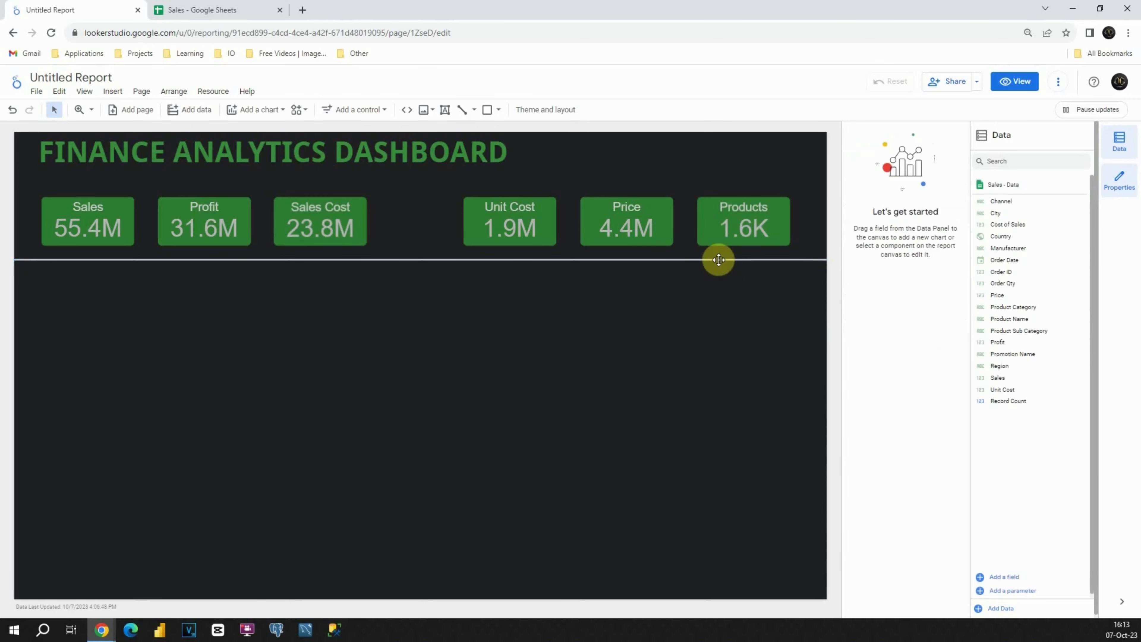
- Duplicate the divider line and place the copy directly below the original, aligned to the same page width
{"action": "left_click", "coordinate": [719, 259]}
{"action": "key", "text": "ctrl+v"}
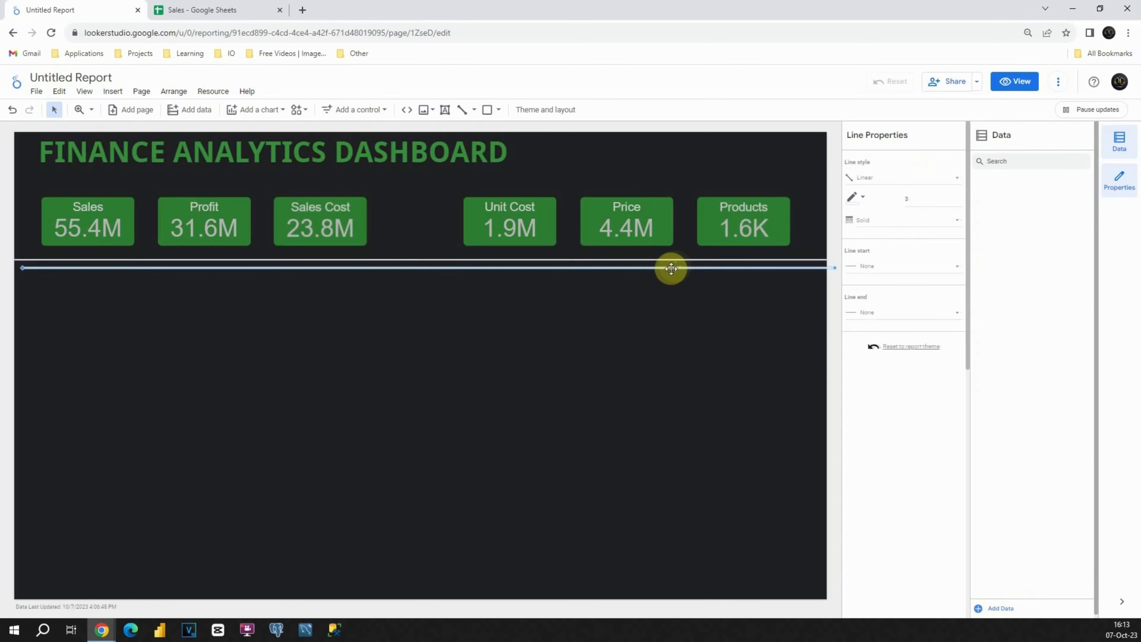
{"action": "left_click_drag", "start_coordinate": [670, 268], "coordinate": [662, 265]}
{"action": "left_click", "coordinate": [674, 299]}
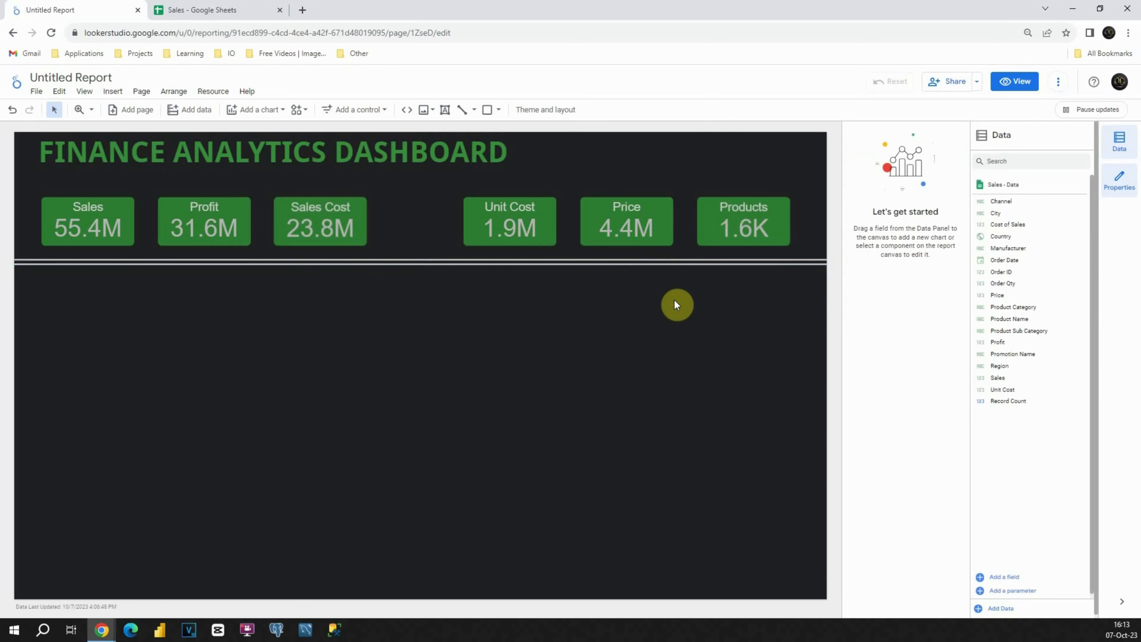
- Change the colour of both divider lines to dark teal
{"action": "left_click", "coordinate": [644, 260]}
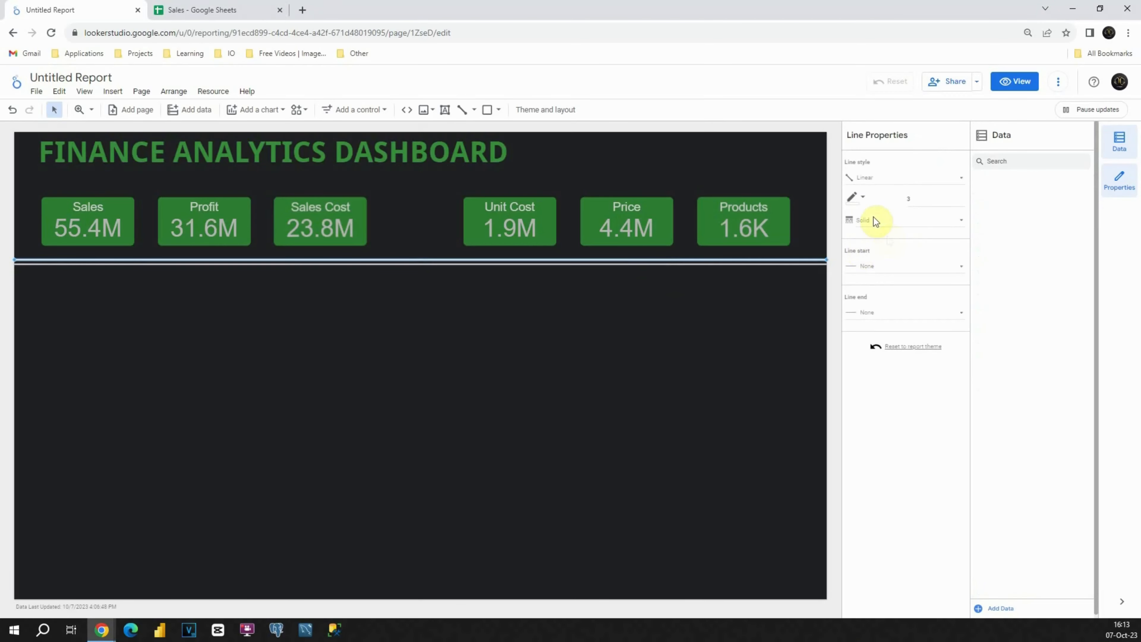
{"action": "left_click", "coordinate": [861, 200]}
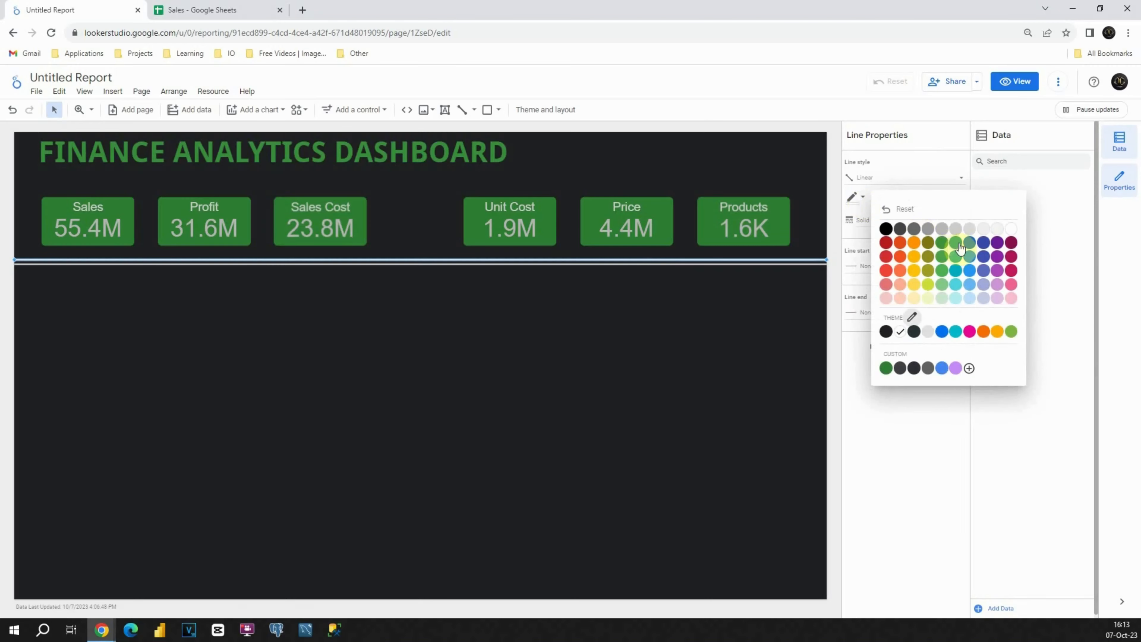
{"action": "left_click", "coordinate": [752, 262]}
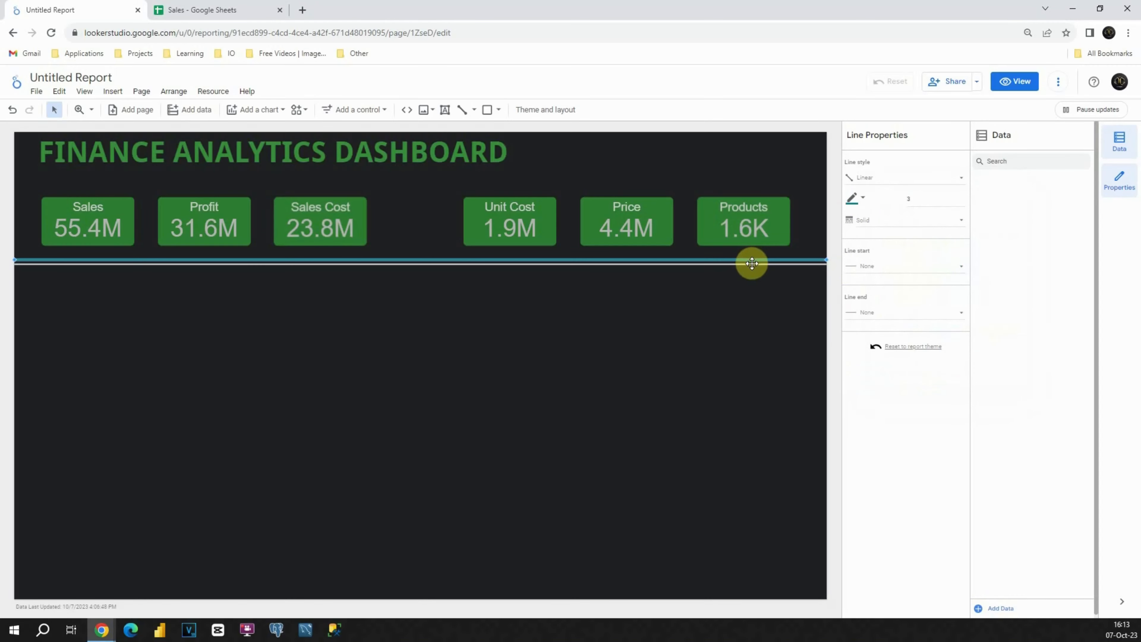
{"action": "left_click", "coordinate": [752, 264]}
{"action": "left_click", "coordinate": [868, 202]}
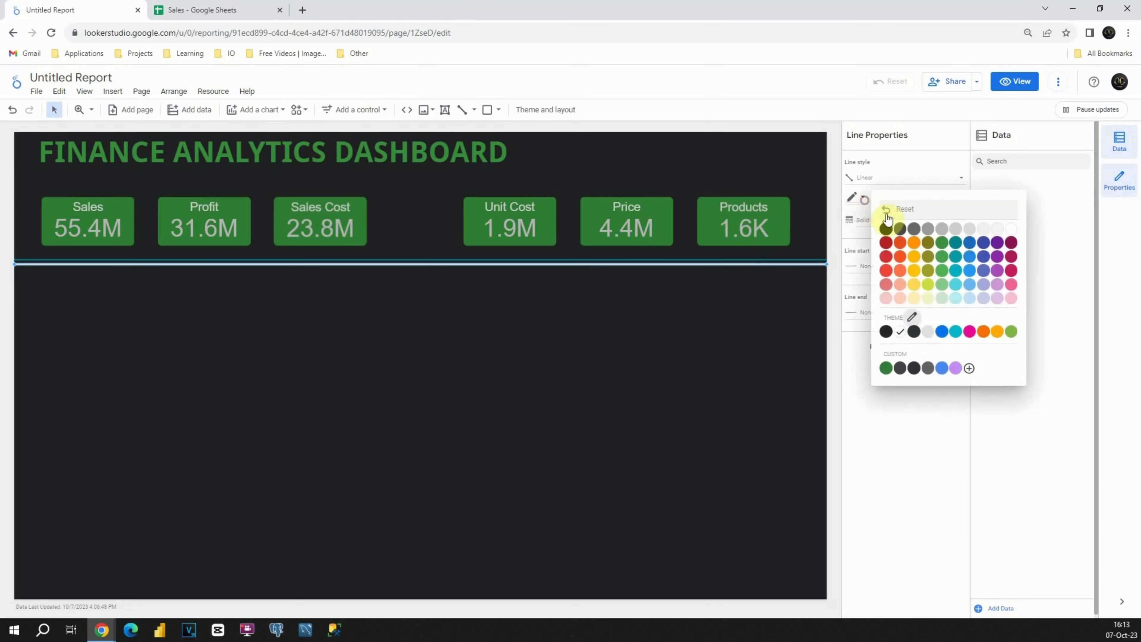
{"action": "left_click", "coordinate": [950, 237]}
{"action": "left_click", "coordinate": [398, 355]}
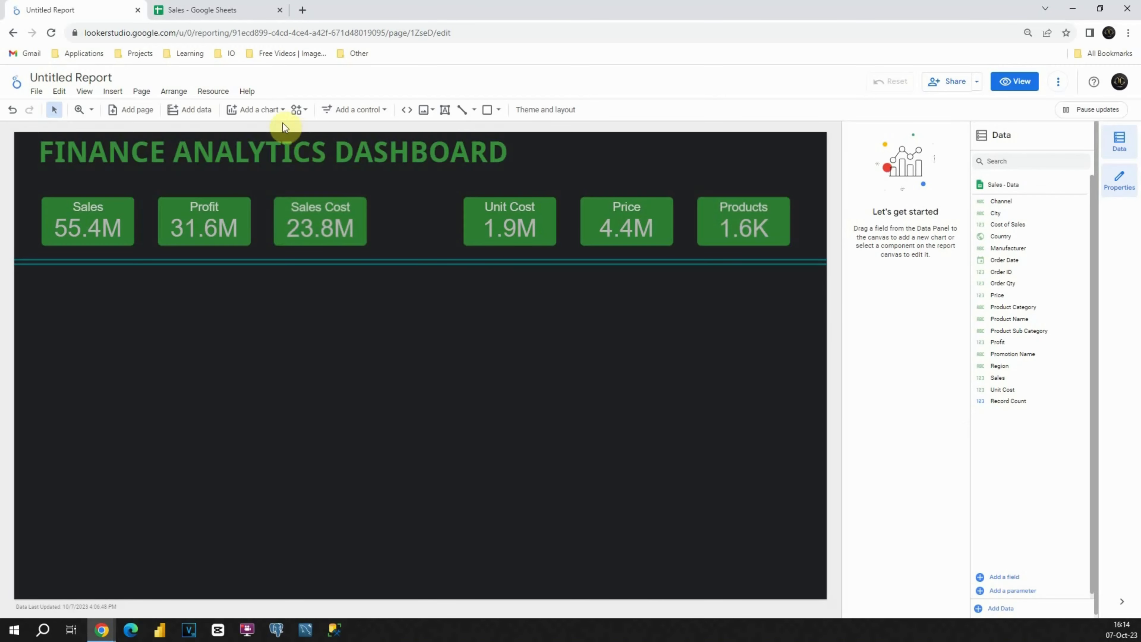
- Add a table with bars below the divider lines, lined up with the left edge of the Sales scorecard
{"action": "left_click", "coordinate": [272, 111]}
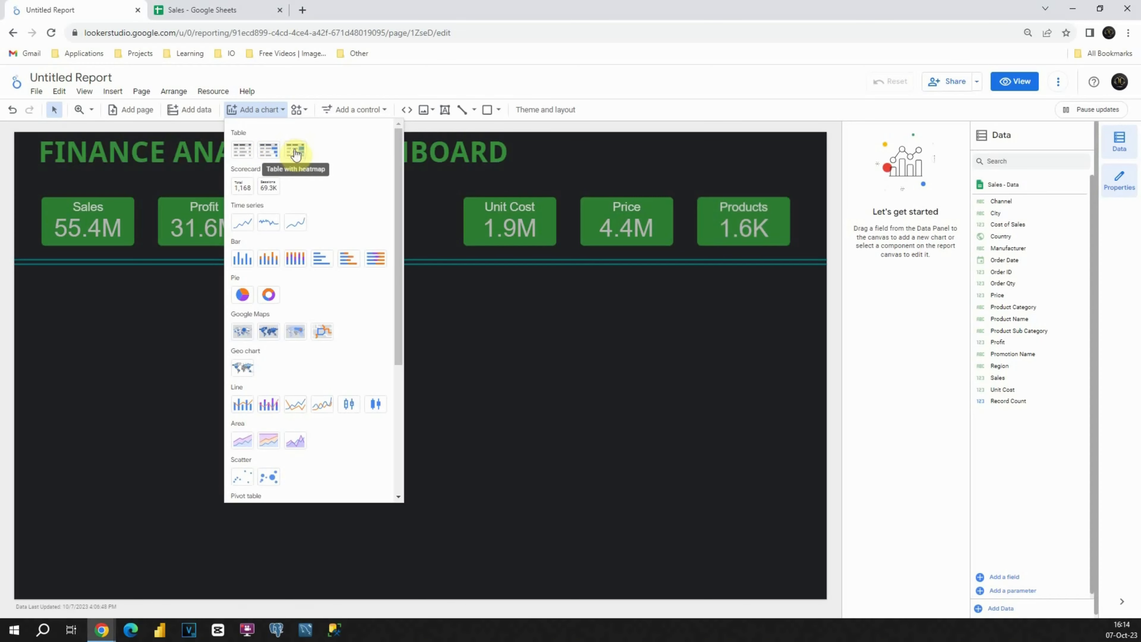
{"action": "left_click", "coordinate": [271, 153]}
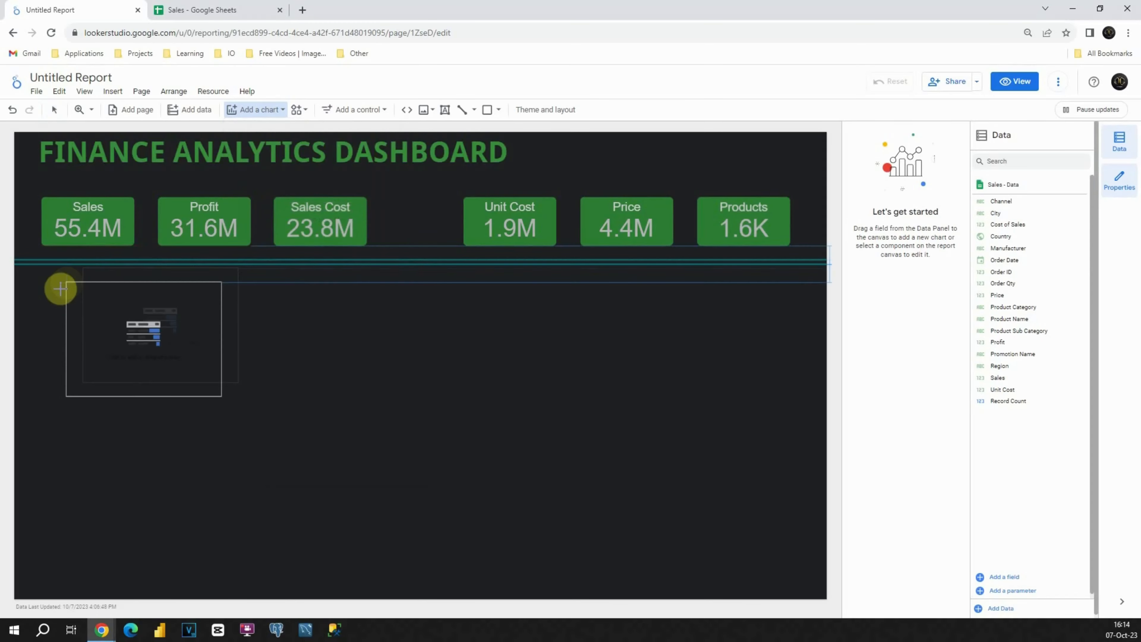
{"action": "left_click", "coordinate": [42, 300]}
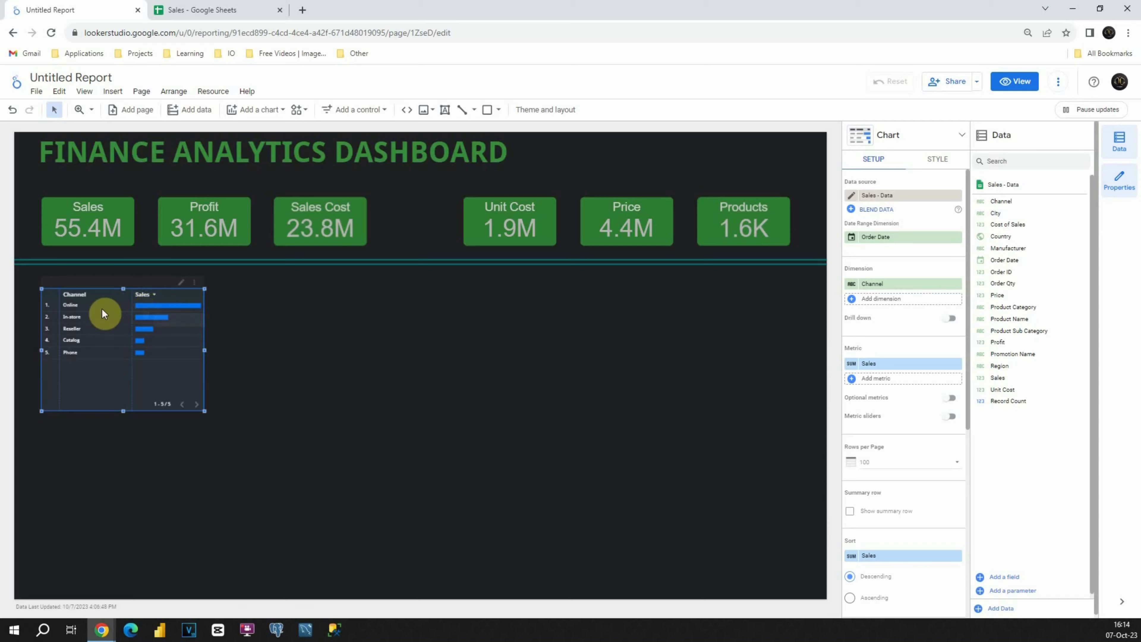
- Set the table's dimension to Country and its metric to Profit
{"action": "mouse_move", "coordinate": [199, 344]}
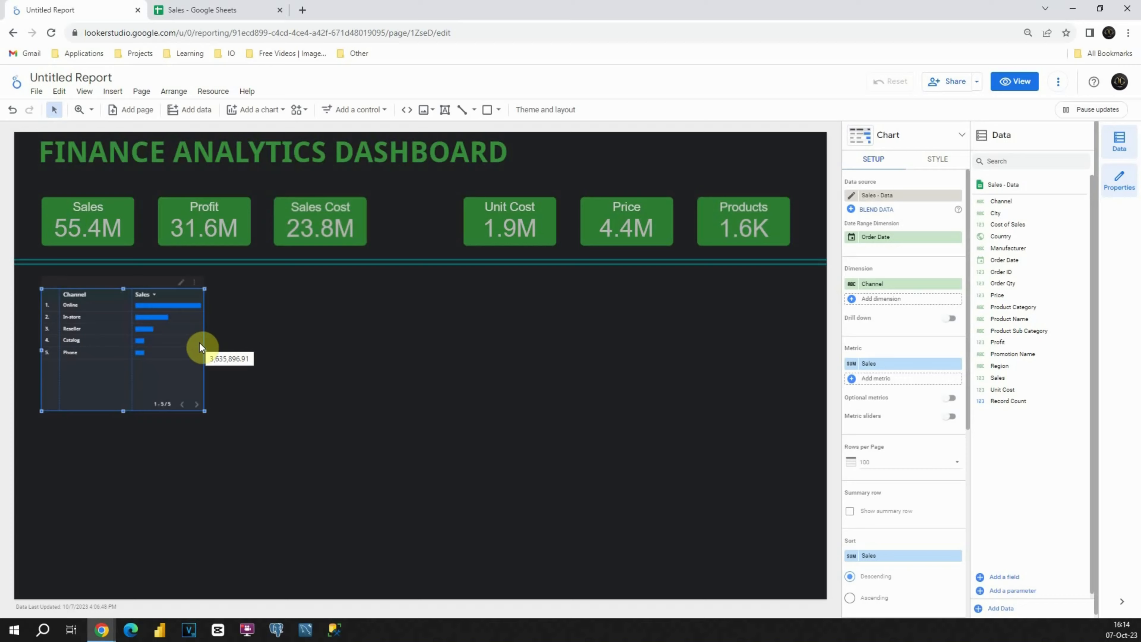
{"action": "left_click_drag", "start_coordinate": [1023, 240], "coordinate": [898, 303]}
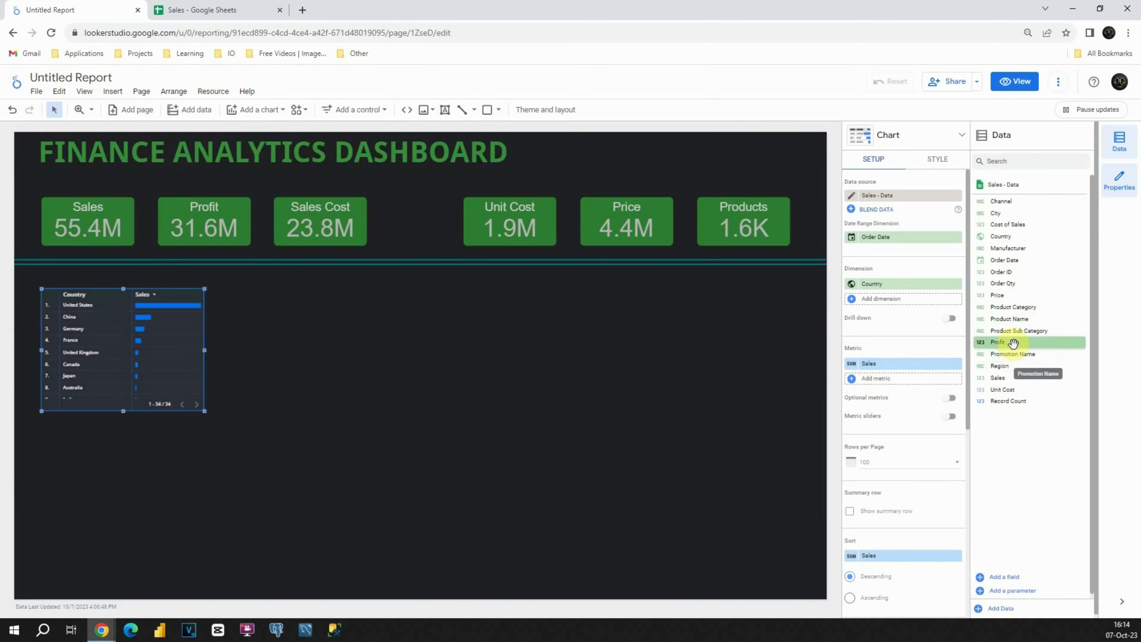
{"action": "left_click_drag", "start_coordinate": [1013, 343], "coordinate": [880, 364]}
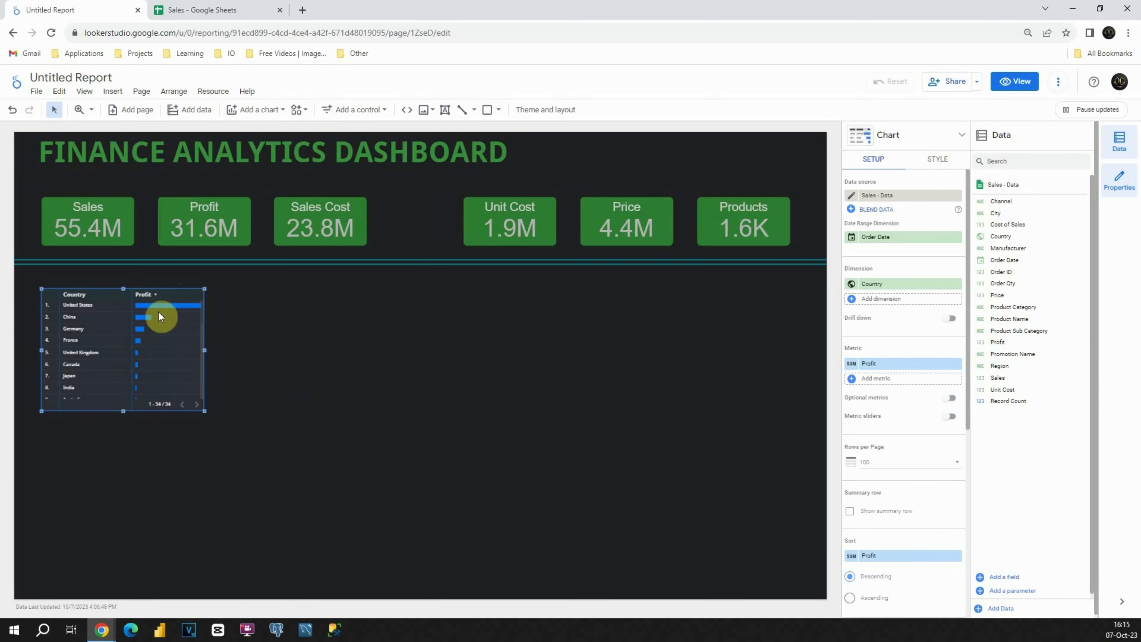
{"action": "mouse_move", "coordinate": [158, 315]}
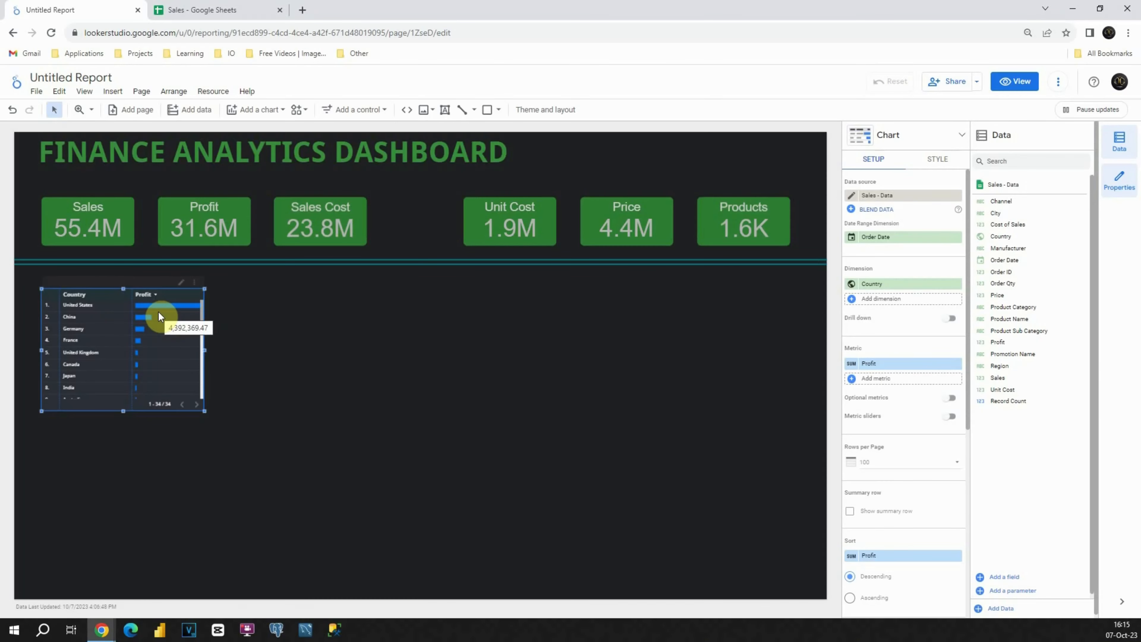
- Set the Country table's cell border colour to dark teal
{"action": "left_click", "coordinate": [928, 163]}
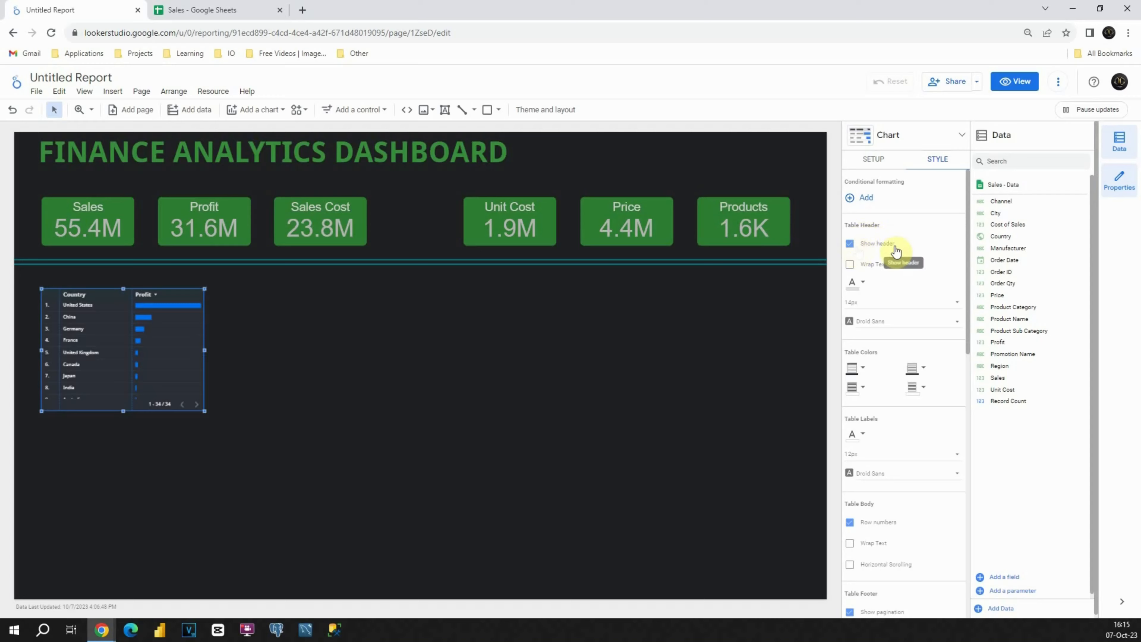
{"action": "scroll", "coordinate": [879, 266], "scroll_direction": "down", "scroll_amount": 1}
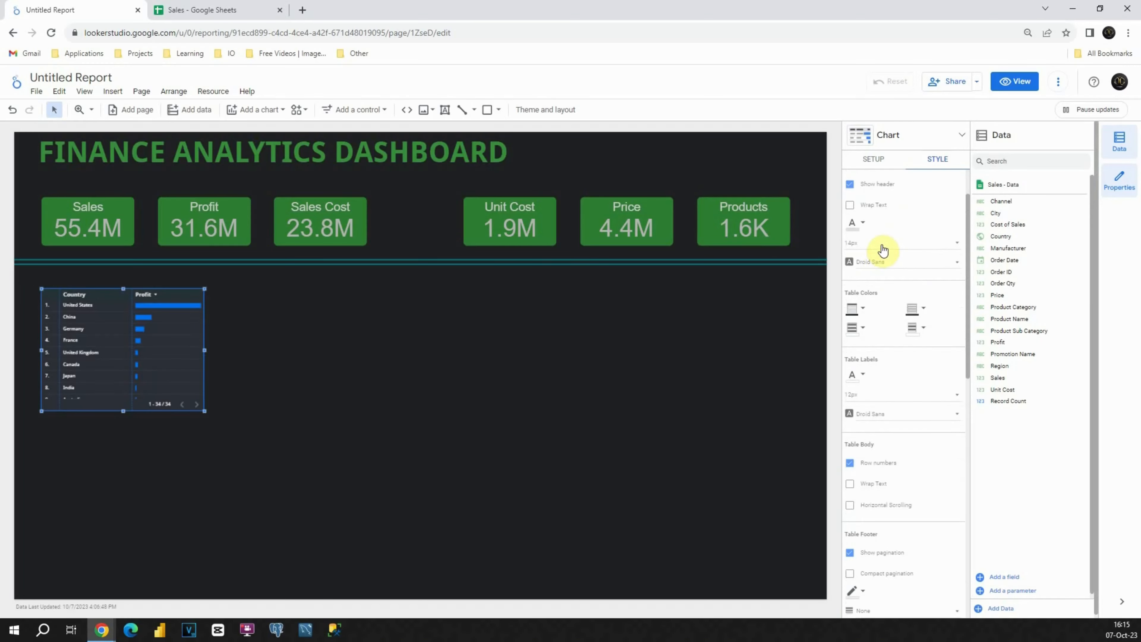
{"action": "left_click", "coordinate": [919, 310]}
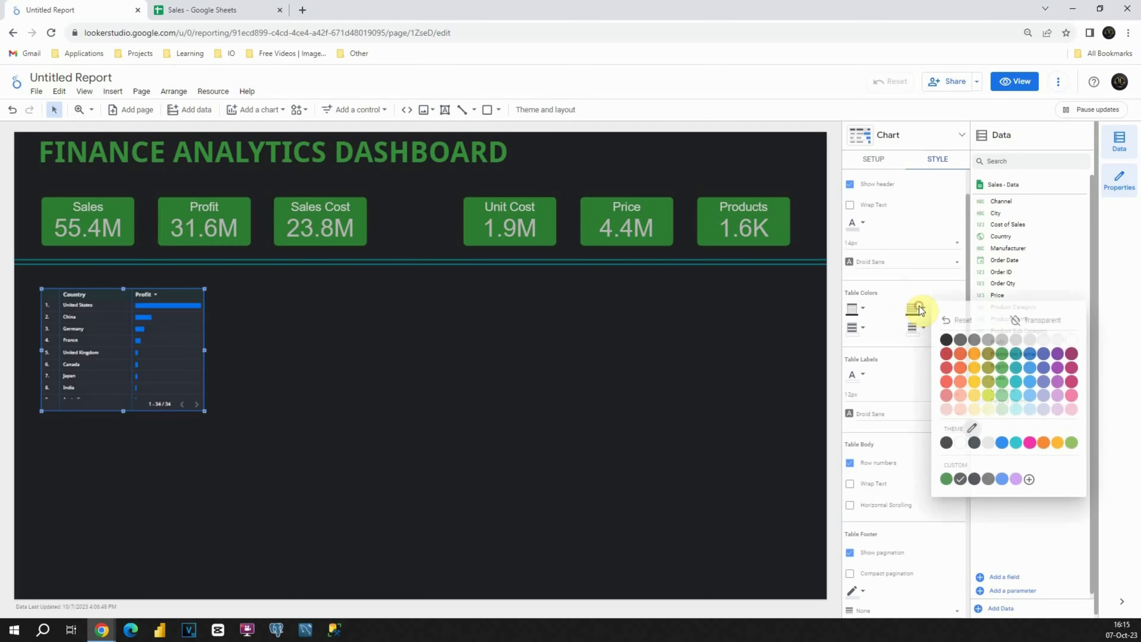
{"action": "left_click", "coordinate": [1019, 357]}
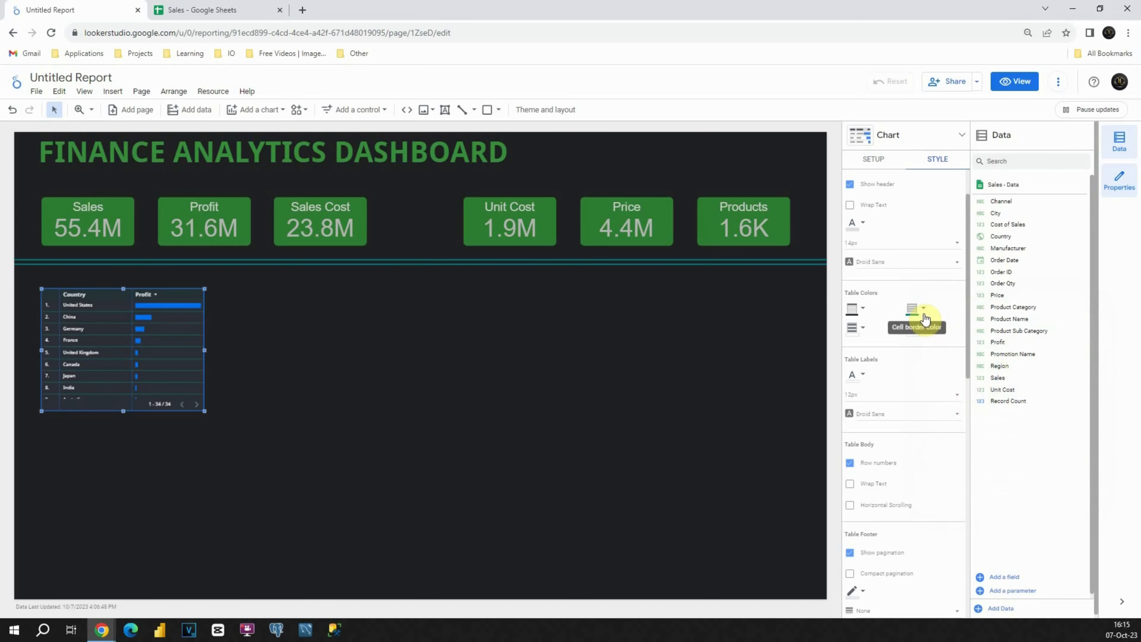
- Hide the row numbers in the Country profit table
{"action": "left_click", "coordinate": [441, 264]}
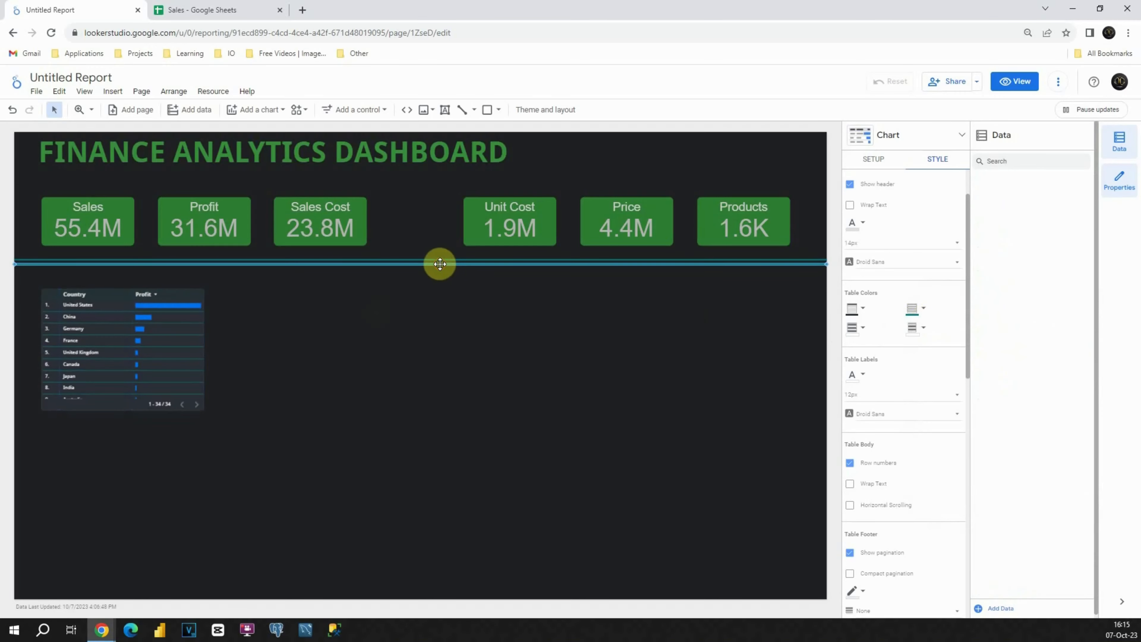
{"action": "left_click", "coordinate": [338, 314]}
{"action": "left_click", "coordinate": [119, 291]}
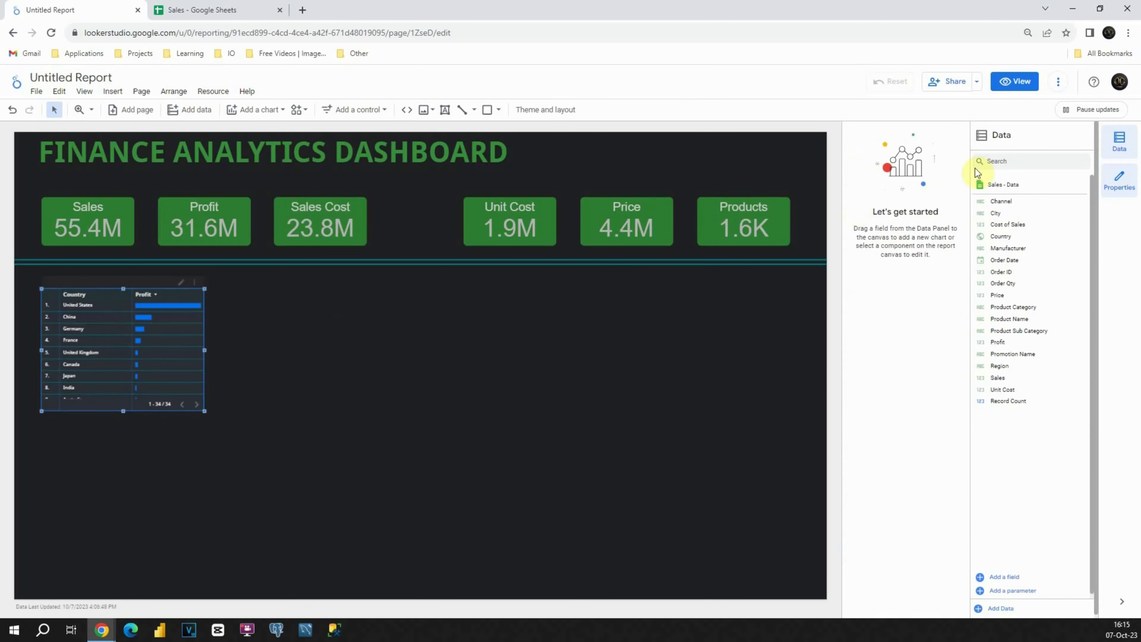
{"action": "left_click", "coordinate": [941, 158]}
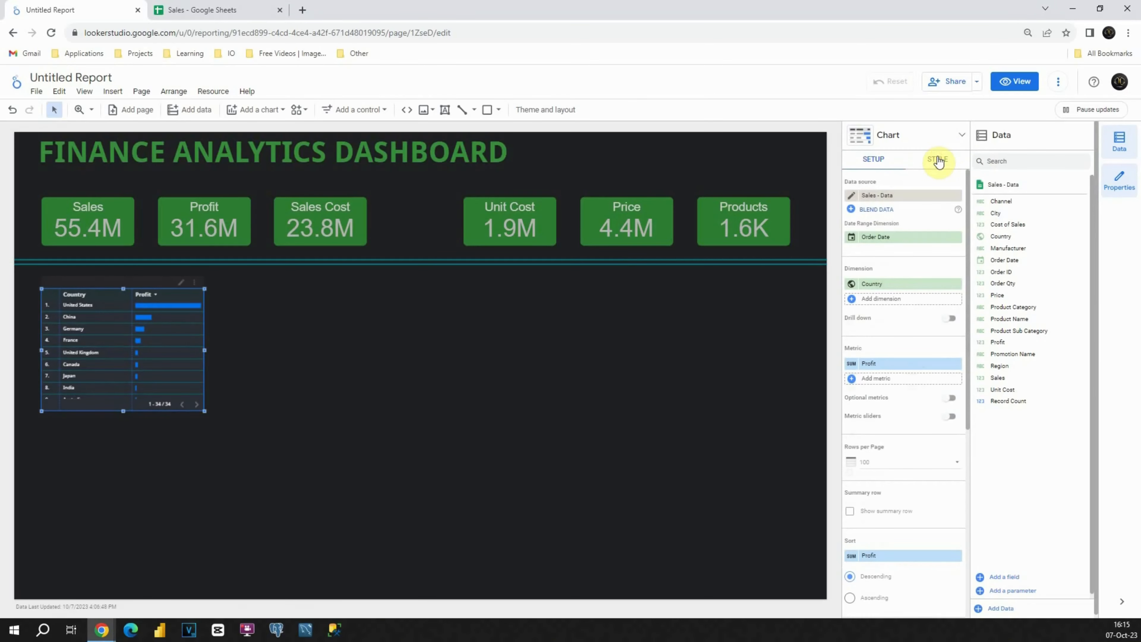
{"action": "scroll", "coordinate": [907, 278], "scroll_direction": "down", "scroll_amount": 4}
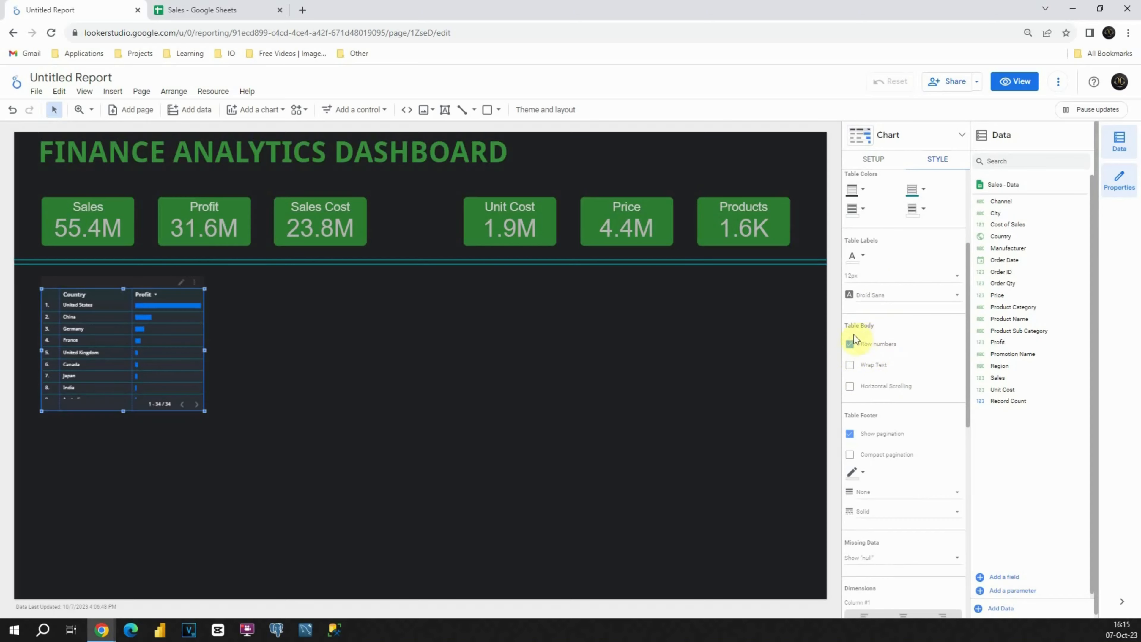
{"action": "left_click", "coordinate": [850, 344]}
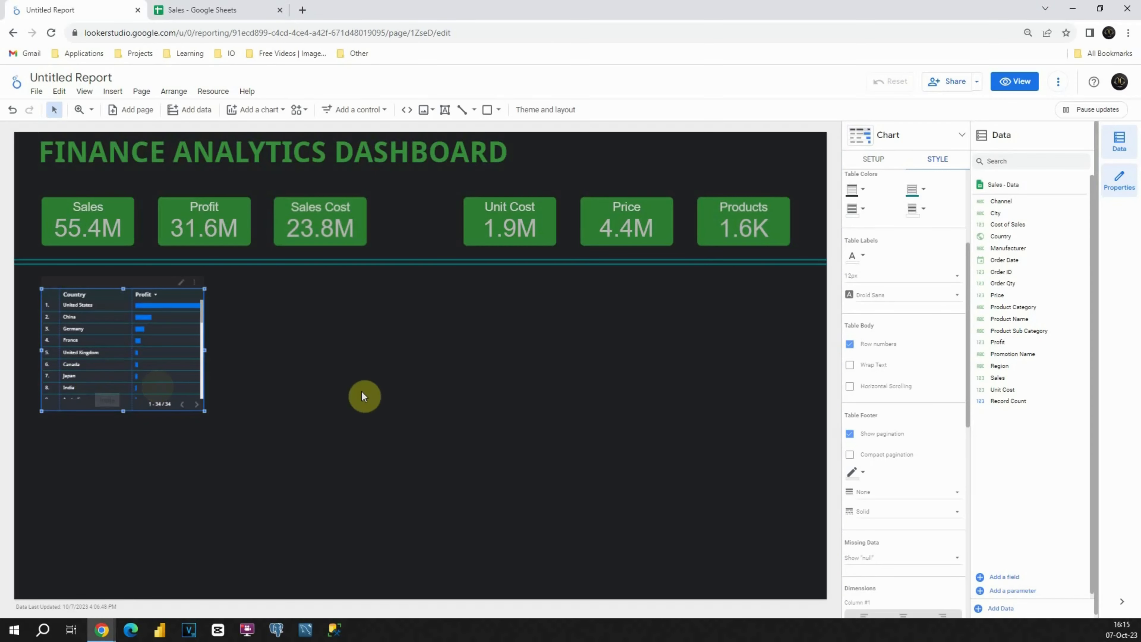
{"action": "left_click", "coordinate": [850, 345]}
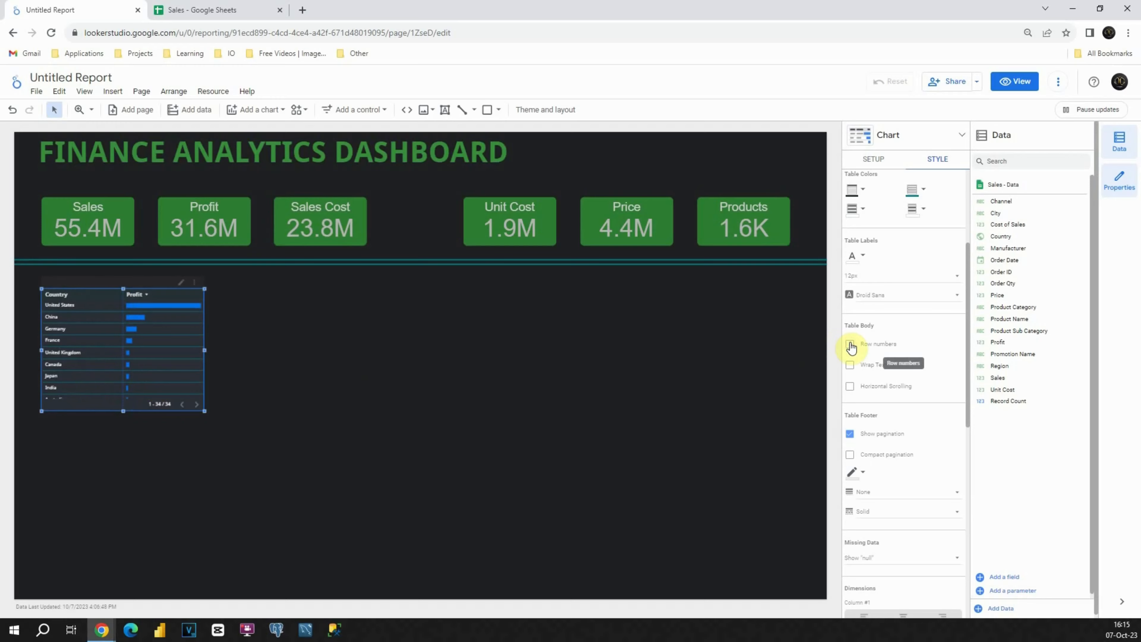
- Turn off pagination for the Country table and shorten it slightly to end just below the Australia row
{"action": "scroll", "coordinate": [922, 329], "scroll_direction": "down", "scroll_amount": 2}
{"action": "scroll", "coordinate": [922, 328], "scroll_direction": "down", "scroll_amount": 2}
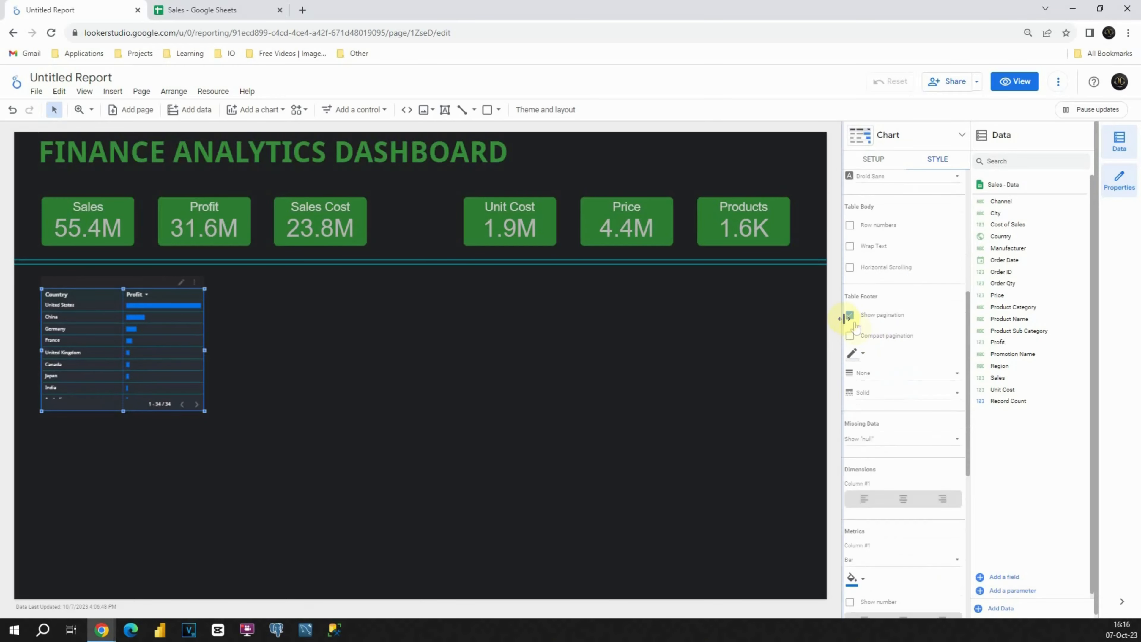
{"action": "left_click", "coordinate": [851, 316]}
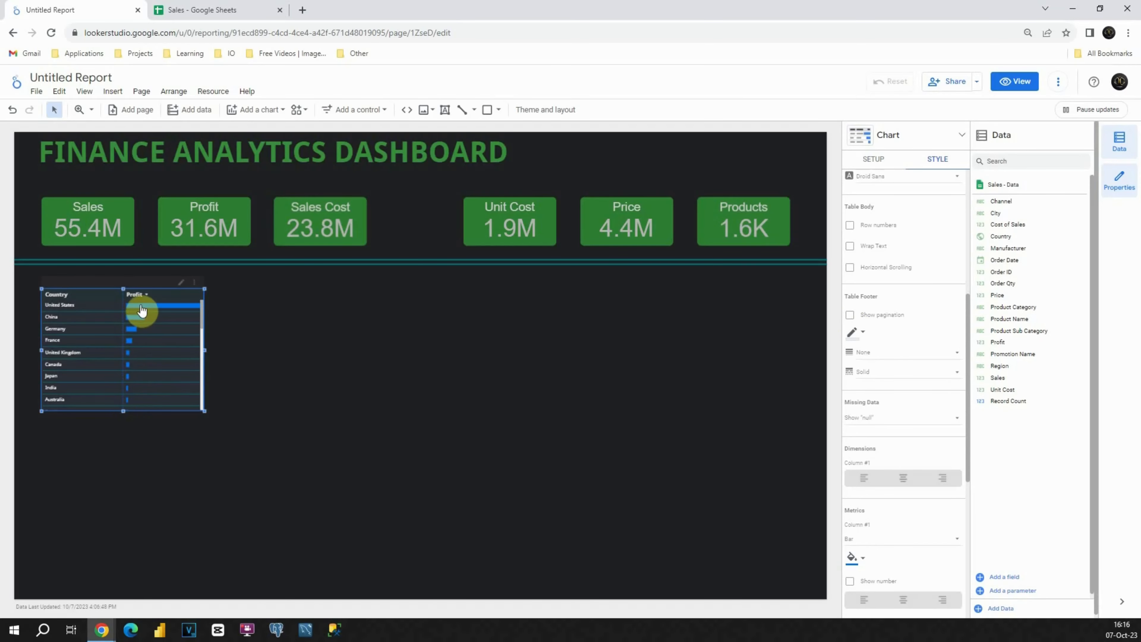
{"action": "left_click_drag", "start_coordinate": [123, 410], "coordinate": [123, 405]}
{"action": "left_click", "coordinate": [236, 350]}
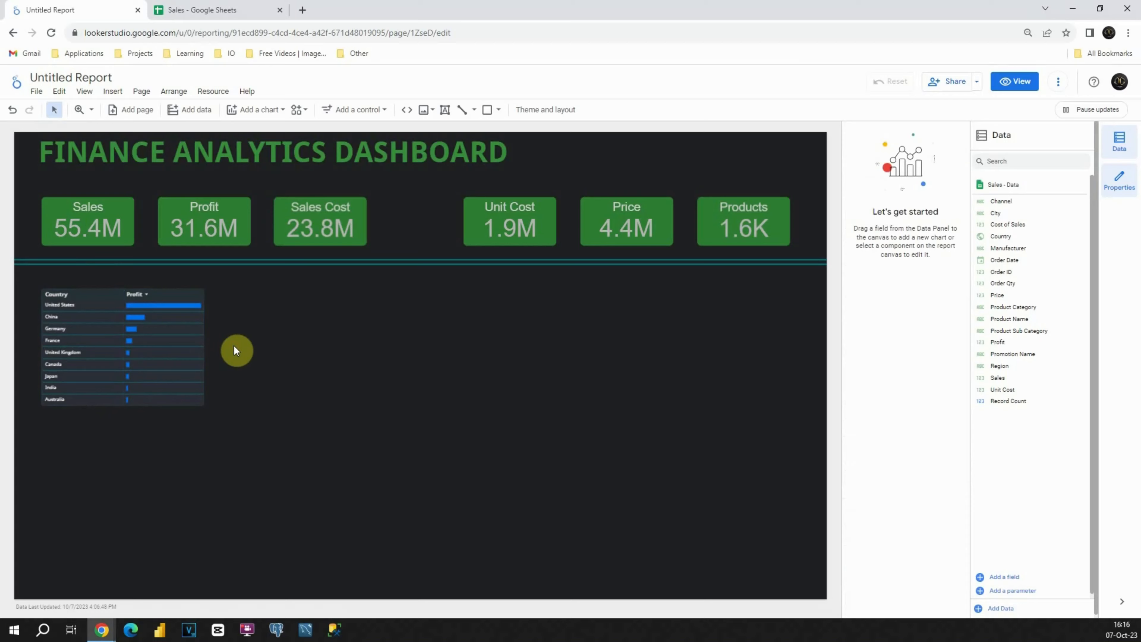
- Colour the Country table's Profit bars green and show the numbers beside them
{"action": "left_click", "coordinate": [118, 293]}
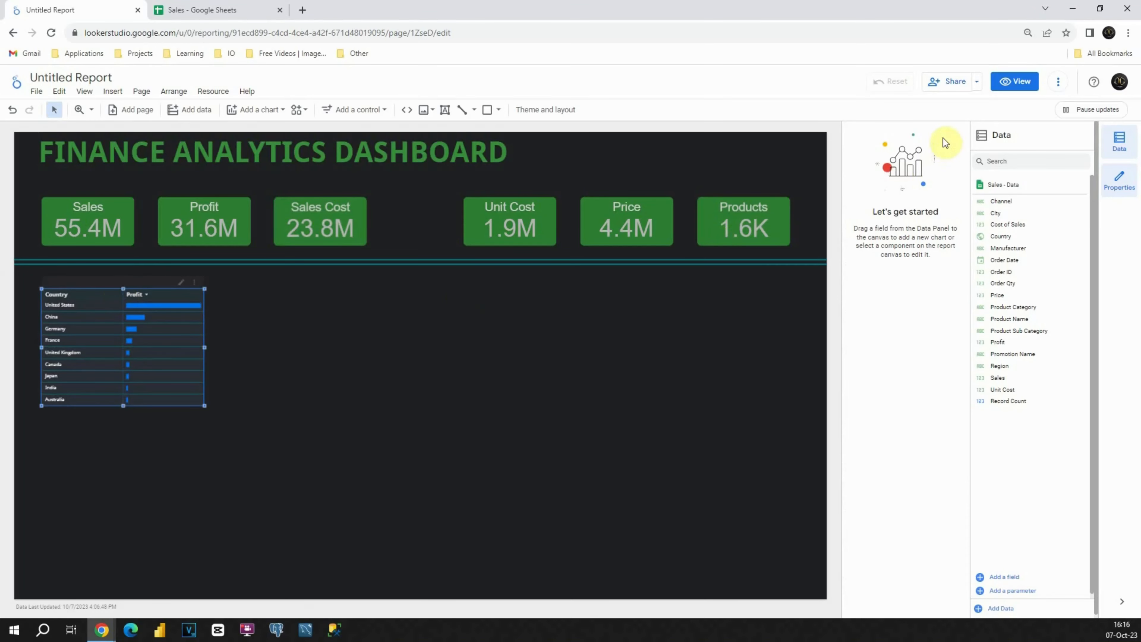
{"action": "left_click", "coordinate": [938, 158]}
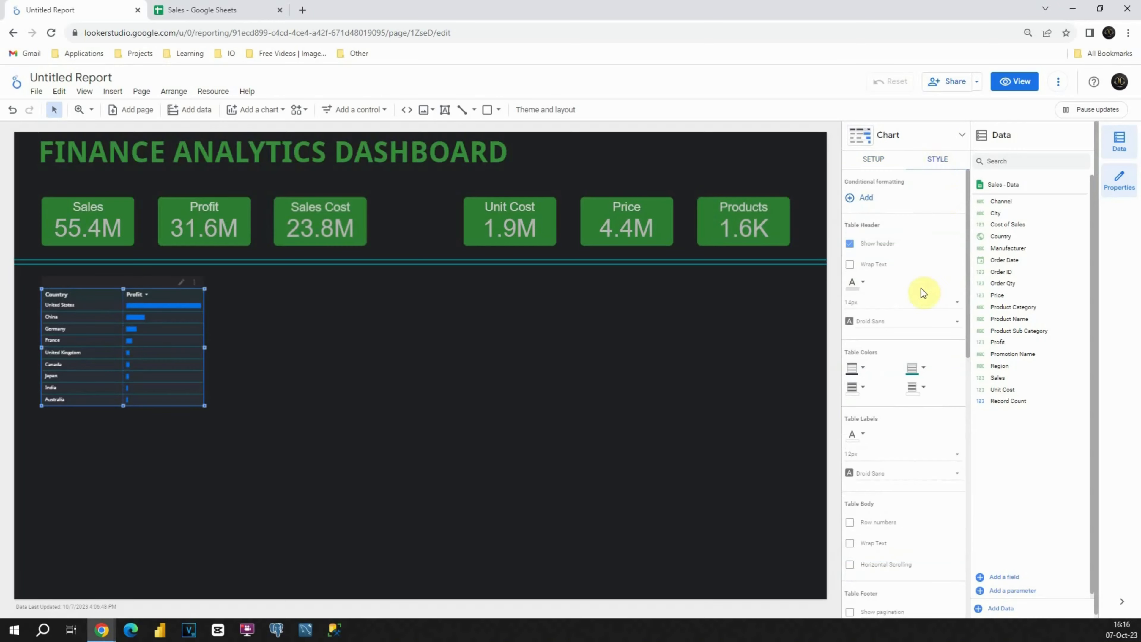
{"action": "scroll", "coordinate": [922, 293], "scroll_direction": "down", "scroll_amount": 8}
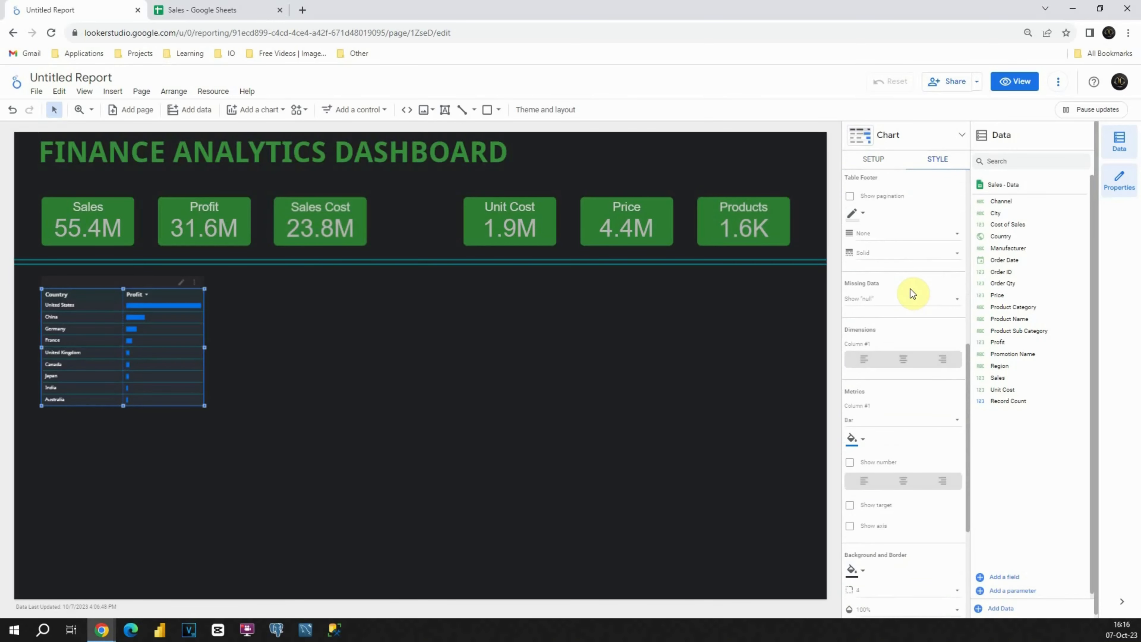
{"action": "scroll", "coordinate": [910, 290], "scroll_direction": "down", "scroll_amount": 3}
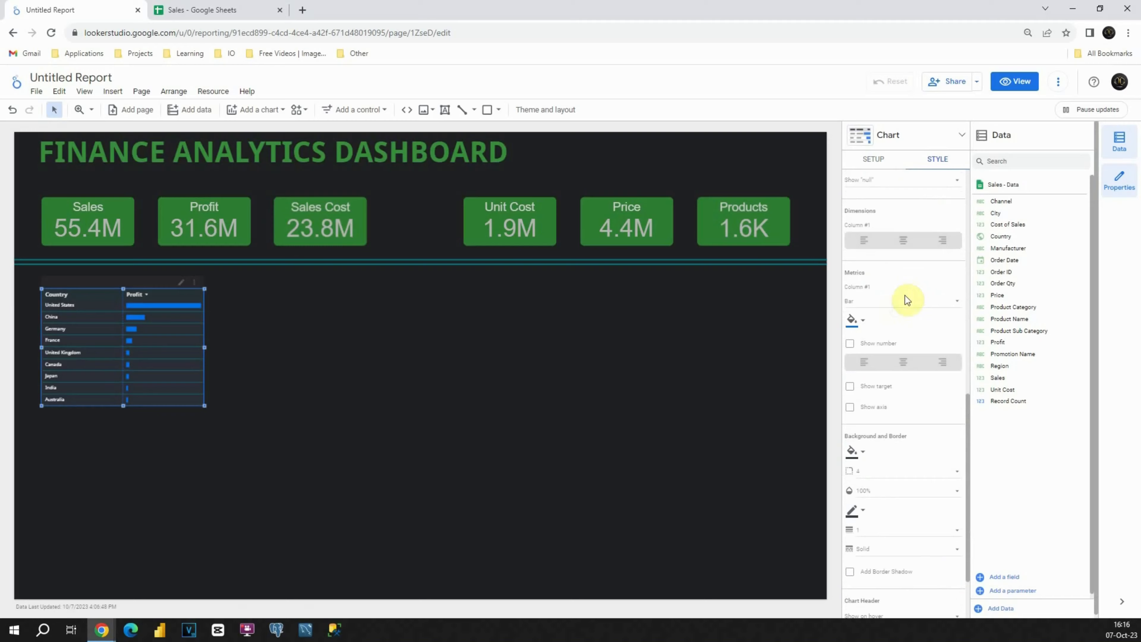
{"action": "left_click", "coordinate": [861, 319]}
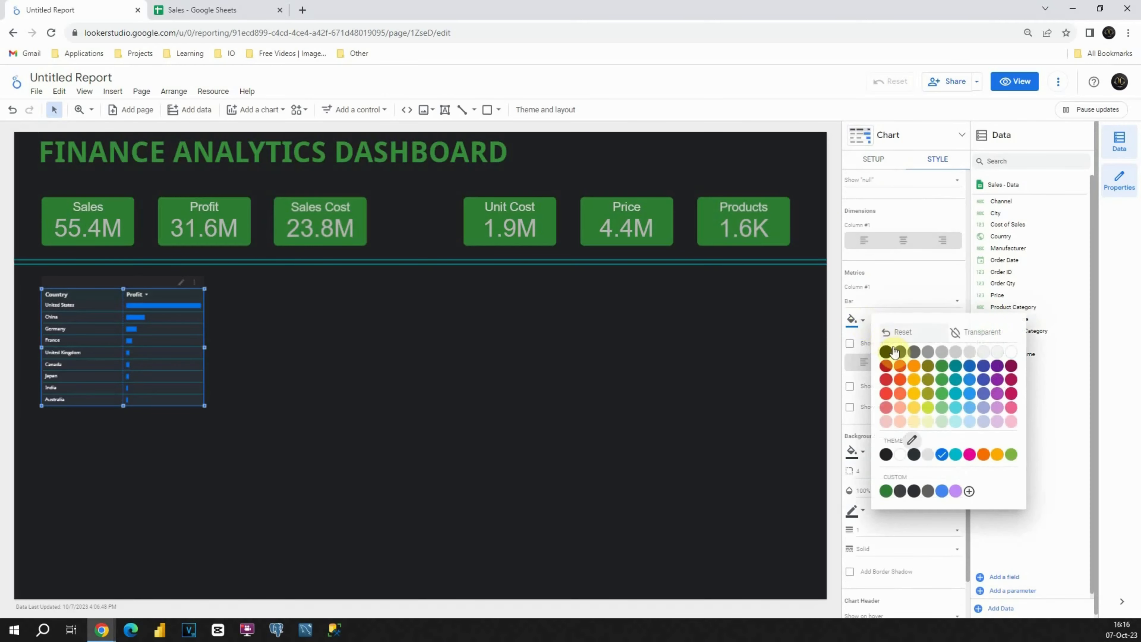
{"action": "left_click", "coordinate": [943, 366]}
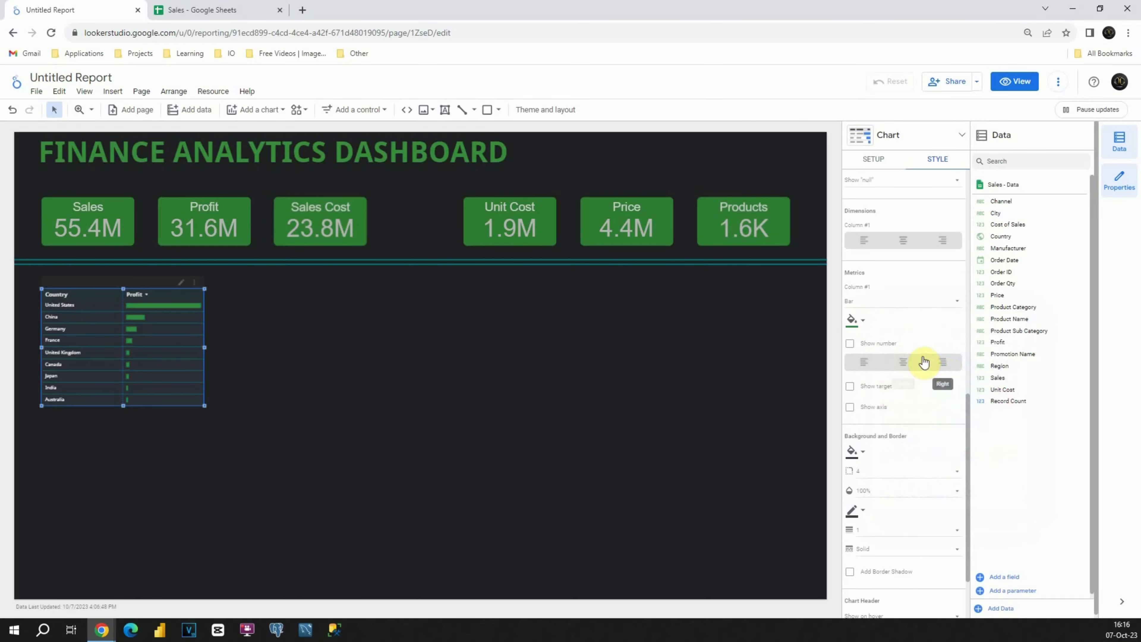
{"action": "left_click", "coordinate": [850, 345]}
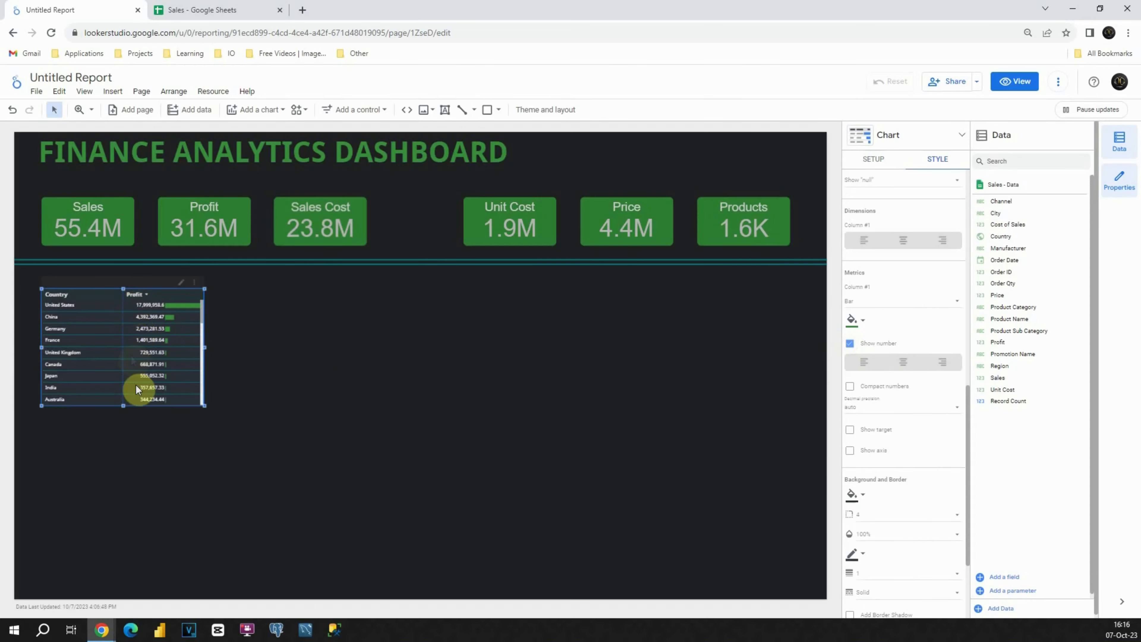
{"action": "left_click", "coordinate": [242, 323]}
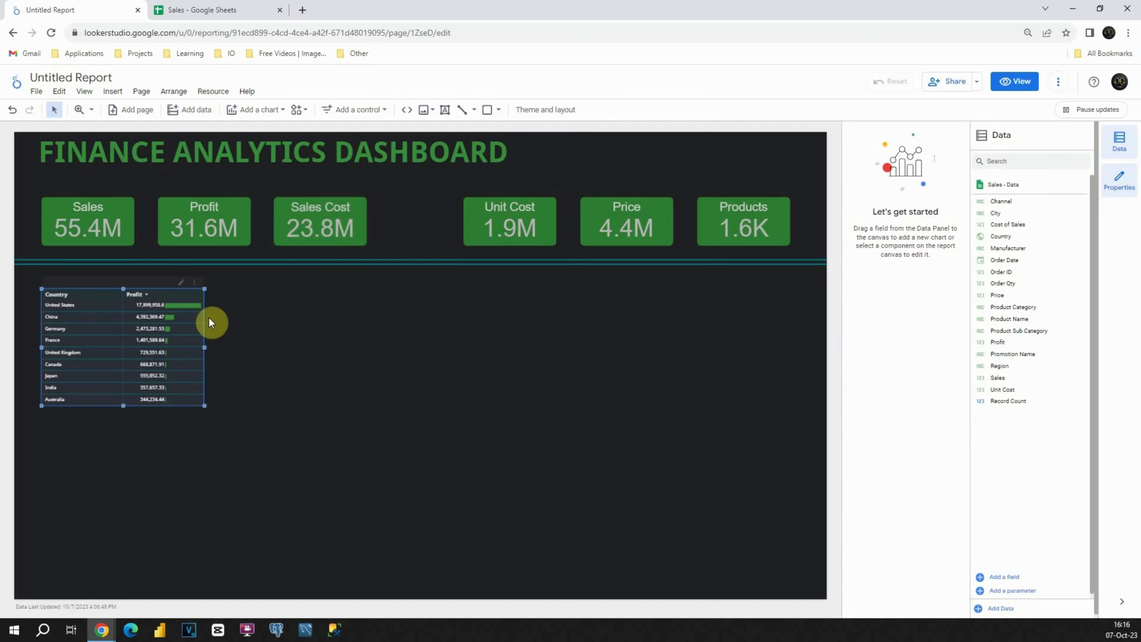
- Duplicate the Country table three times and arrange the copies in one row below the divider lines
{"action": "key", "text": "ctrl+v"}
{"action": "left_click_drag", "start_coordinate": [204, 310], "coordinate": [427, 311]}
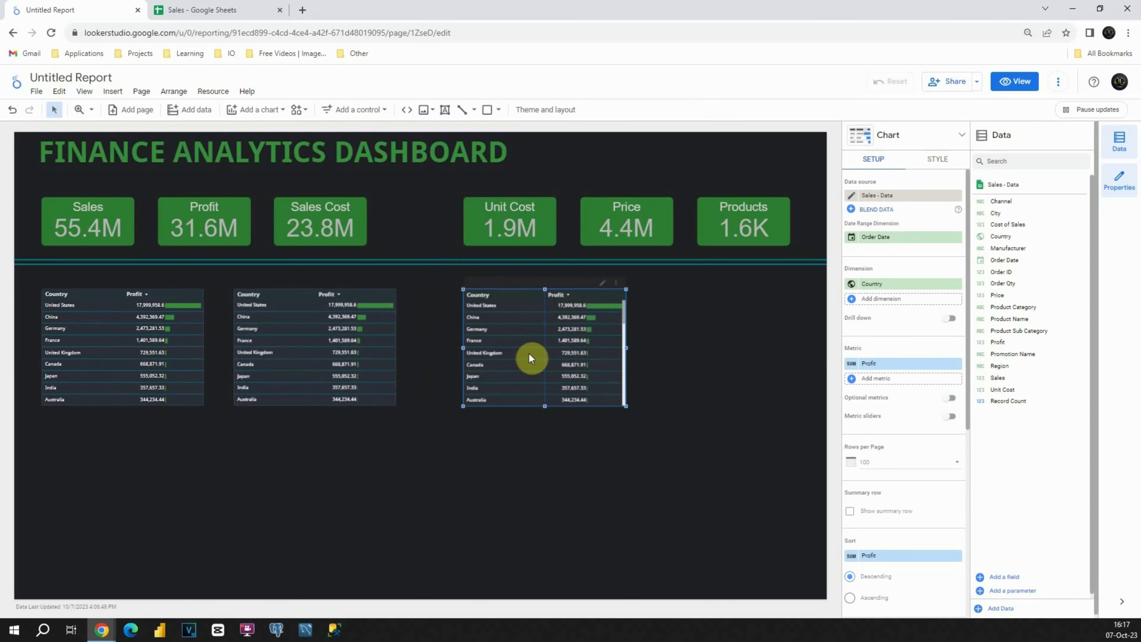
{"action": "key", "text": "ctrl+v"}
{"action": "left_click_drag", "start_coordinate": [528, 353], "coordinate": [766, 295]}
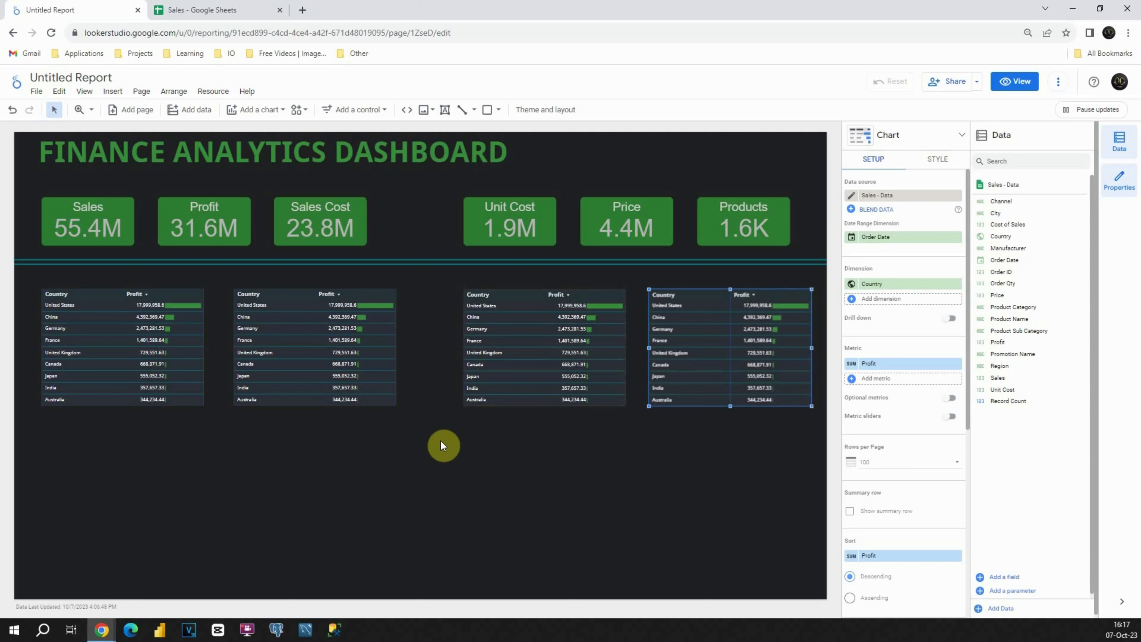
- Set the second table's dimension to Product Category and shorten it to end just below its last filled row
{"action": "left_click", "coordinate": [360, 292]}
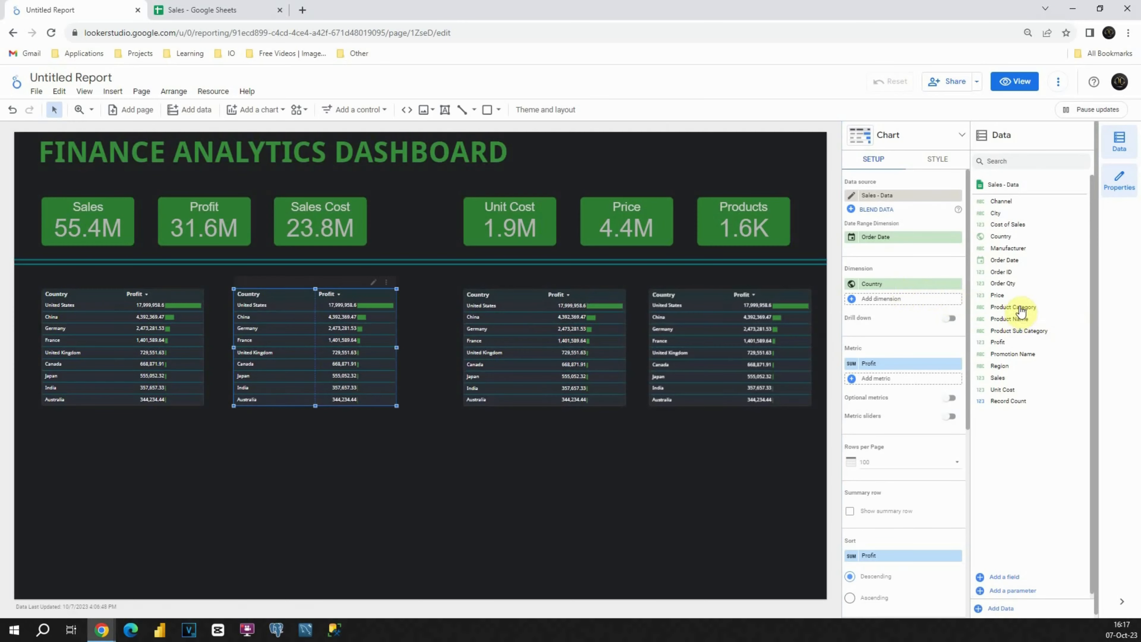
{"action": "left_click_drag", "start_coordinate": [1021, 310], "coordinate": [901, 285]}
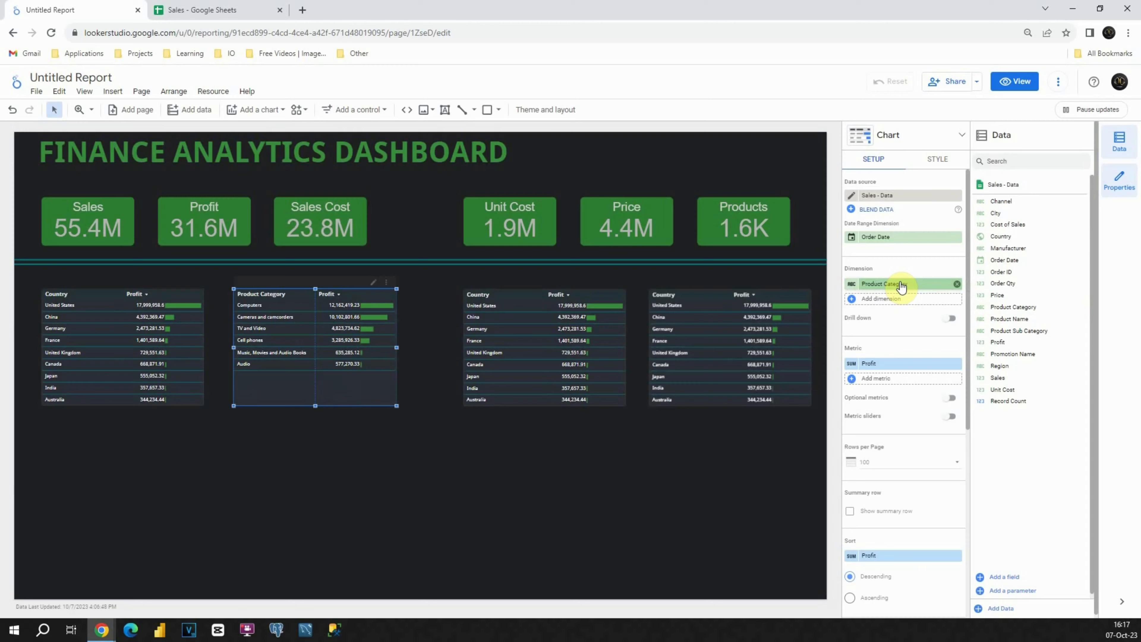
{"action": "left_click", "coordinate": [318, 406]}
{"action": "left_click", "coordinate": [314, 405]}
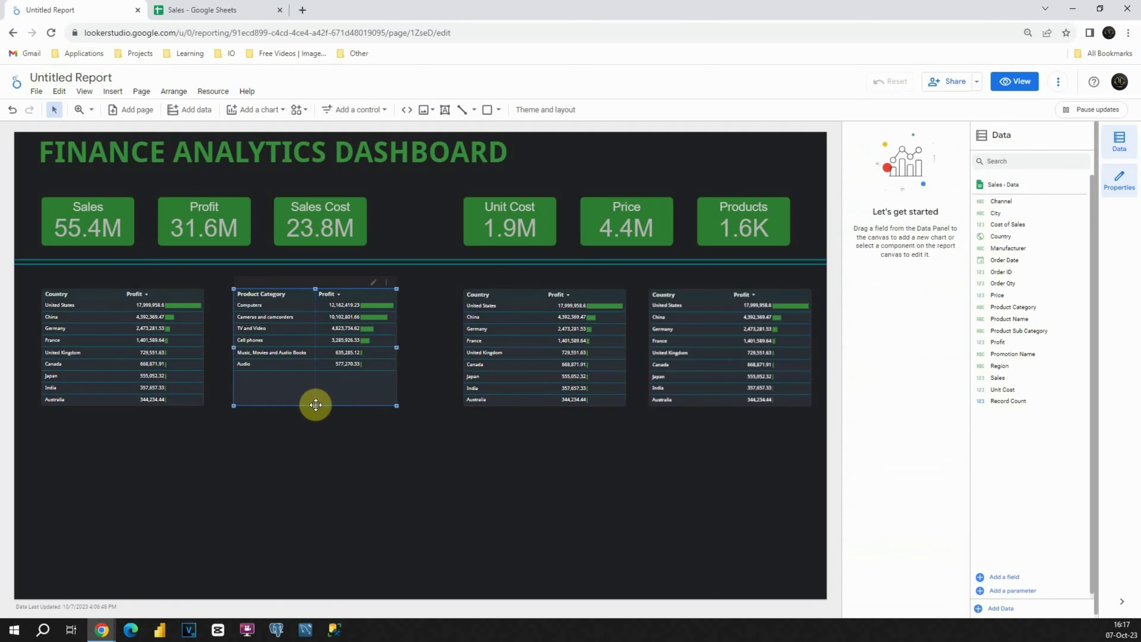
{"action": "left_click_drag", "start_coordinate": [316, 405], "coordinate": [316, 382]}
- Shorten the three Country tables to the same height as the Product Category table, ending at the Japan row
{"action": "left_click", "coordinate": [104, 388]}
{"action": "left_click_drag", "start_coordinate": [121, 405], "coordinate": [127, 380]}
{"action": "left_click", "coordinate": [150, 413]}
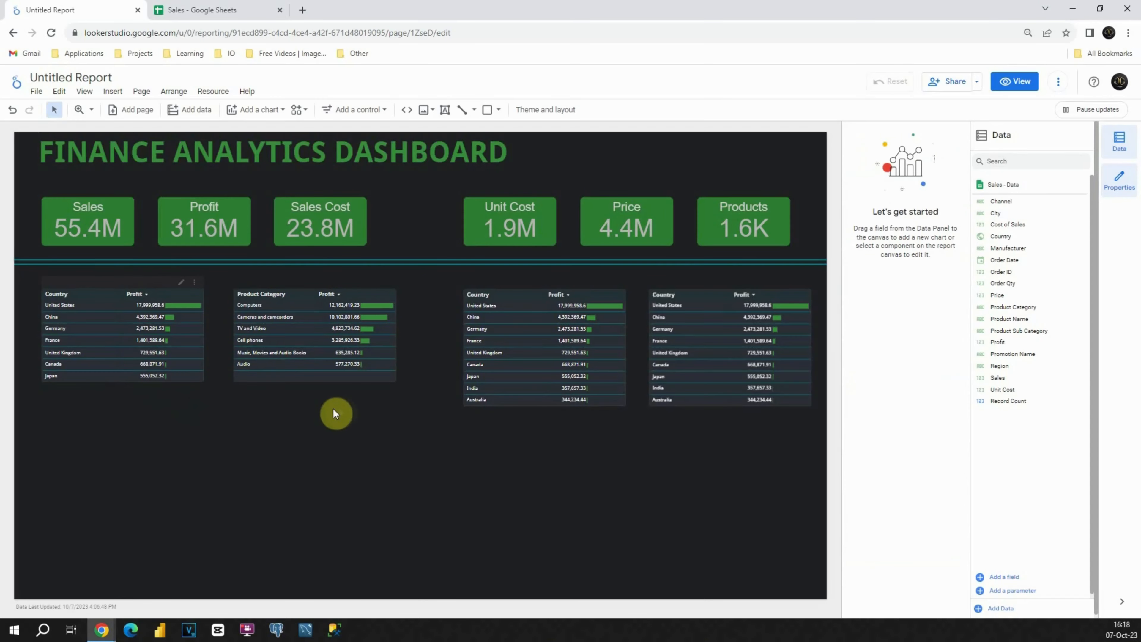
{"action": "left_click", "coordinate": [537, 401]}
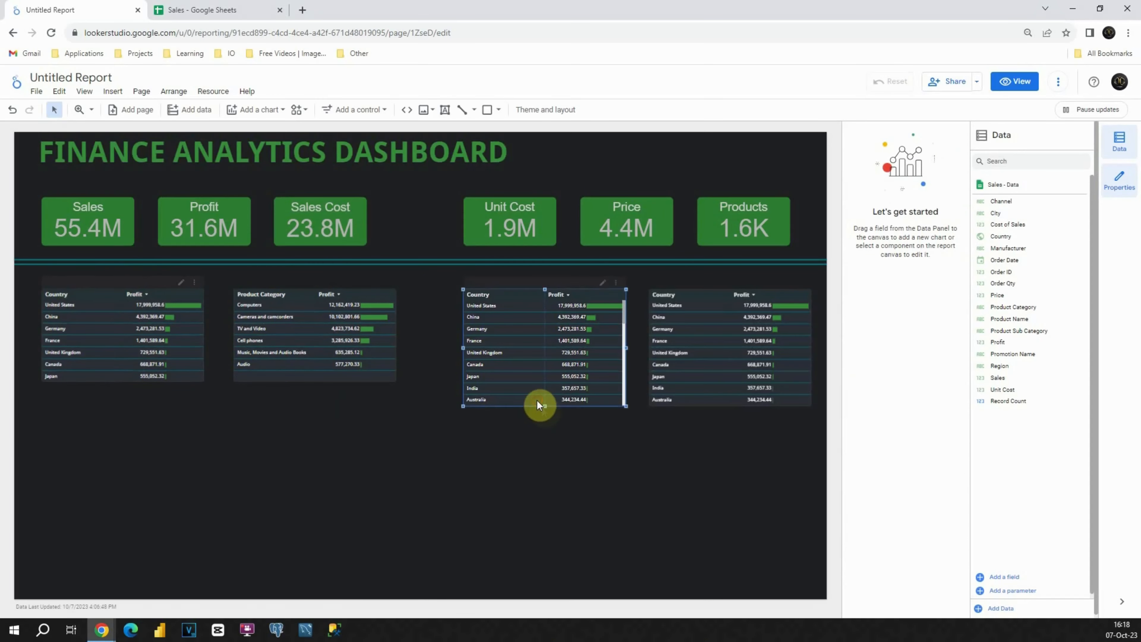
{"action": "left_click_drag", "start_coordinate": [544, 406], "coordinate": [548, 381]}
{"action": "left_click", "coordinate": [728, 403]}
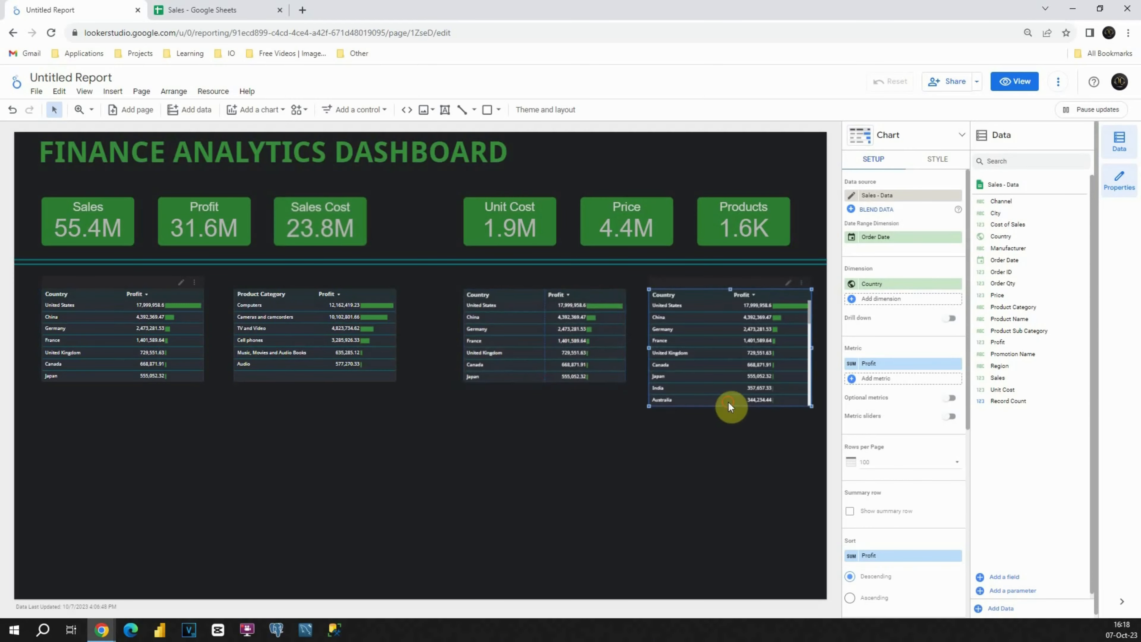
{"action": "left_click_drag", "start_coordinate": [731, 407], "coordinate": [728, 382]}
{"action": "left_click", "coordinate": [600, 412]}
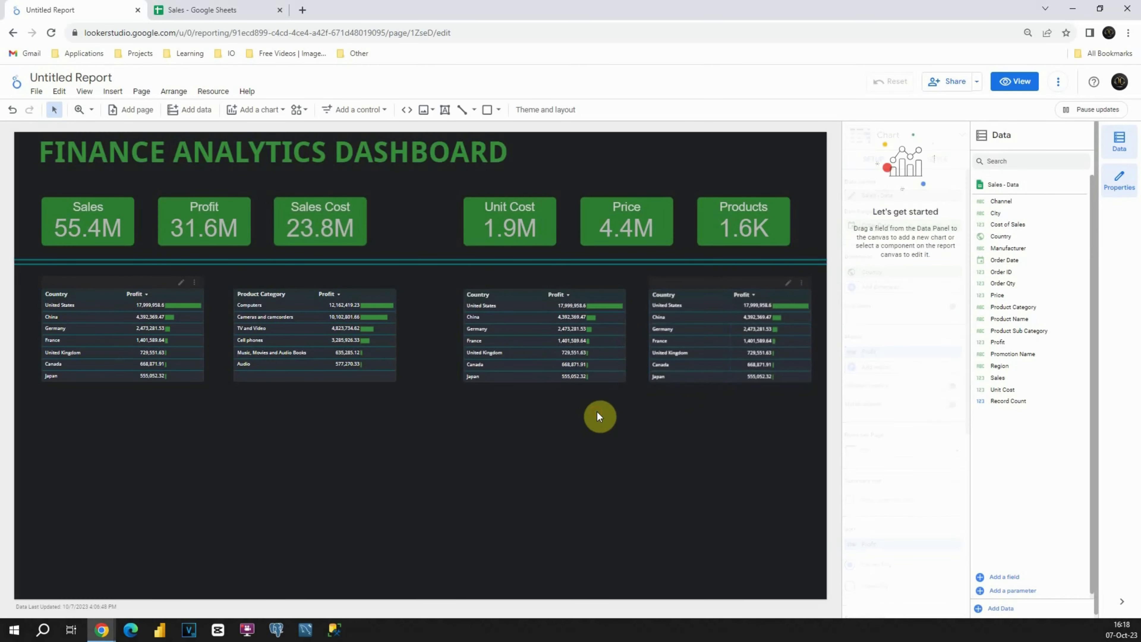
- Convert the Product Category table into a table with heatmap
{"action": "left_click", "coordinate": [355, 291]}
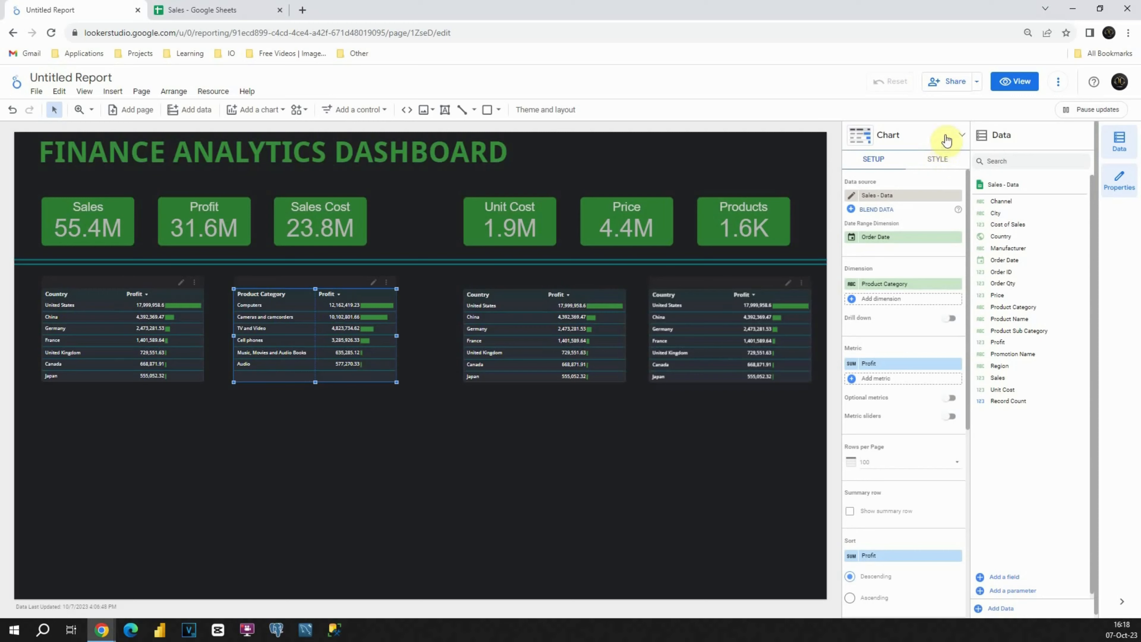
{"action": "left_click", "coordinate": [928, 134]}
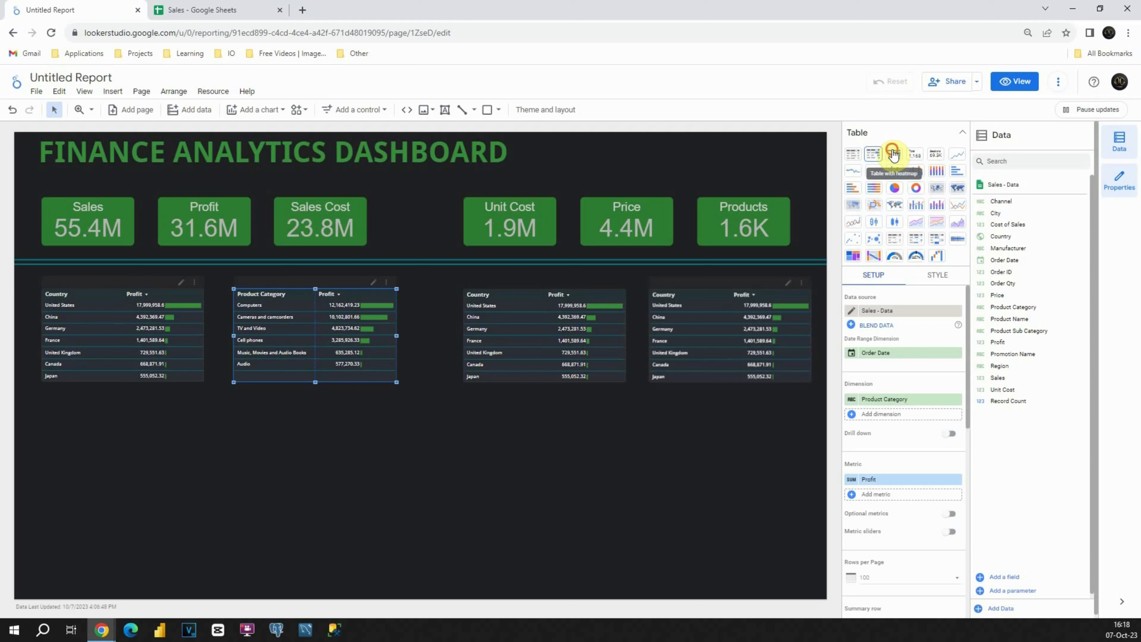
{"action": "left_click", "coordinate": [893, 155]}
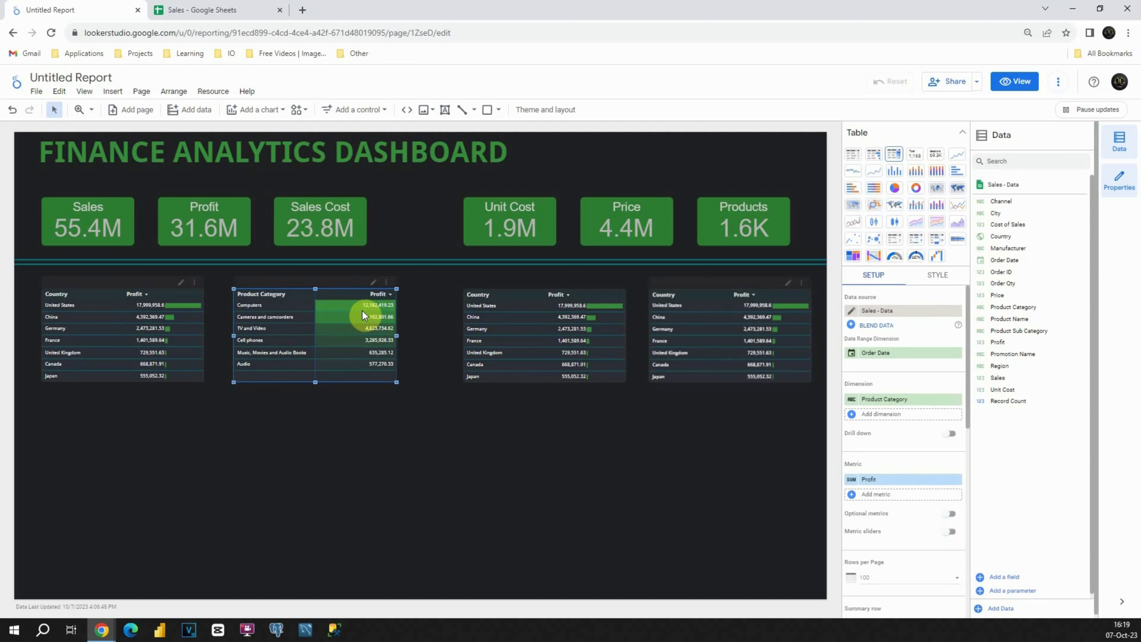
{"action": "left_click", "coordinate": [424, 302]}
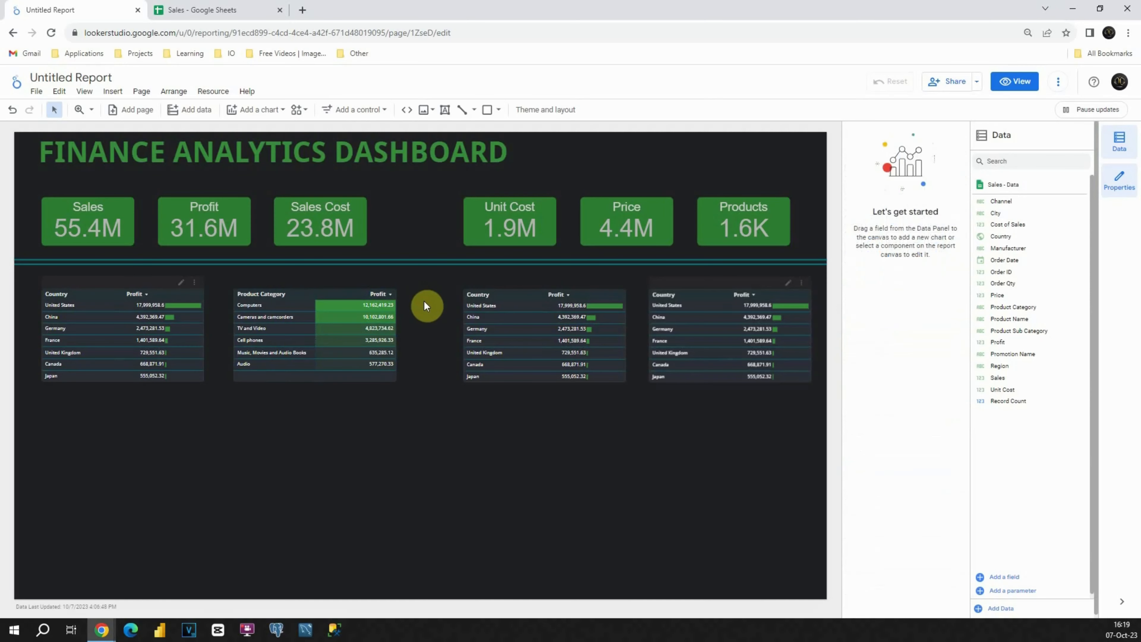
- Set the third table's dimension to Product Sub Category and the fourth table's dimension to Promotion Name
{"action": "left_click", "coordinate": [521, 294]}
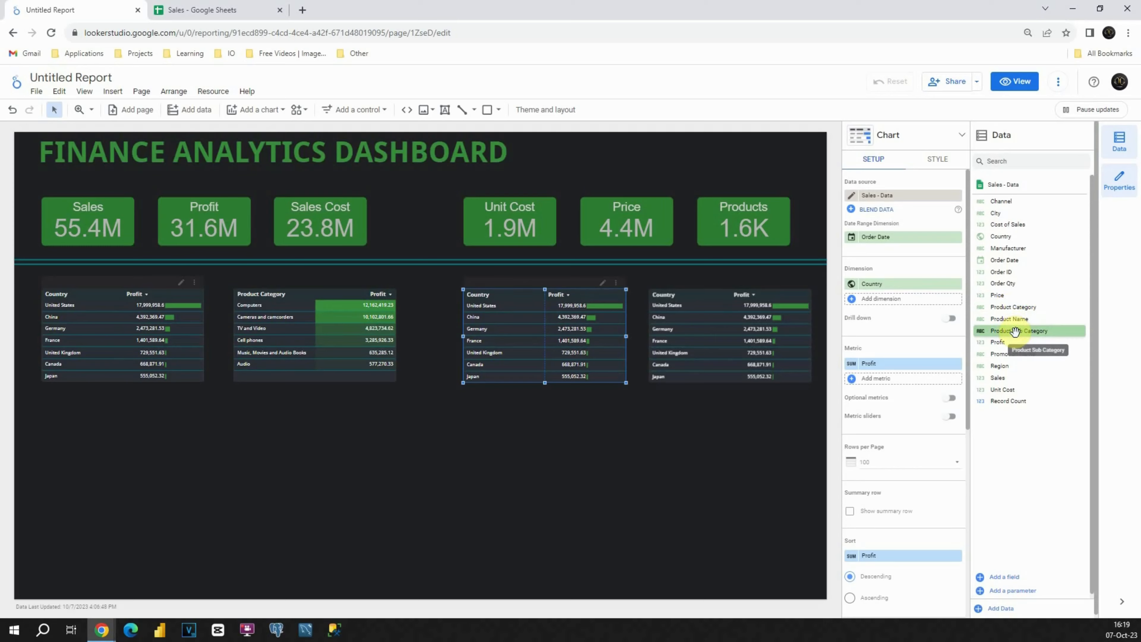
{"action": "left_click_drag", "start_coordinate": [1016, 331], "coordinate": [892, 291]}
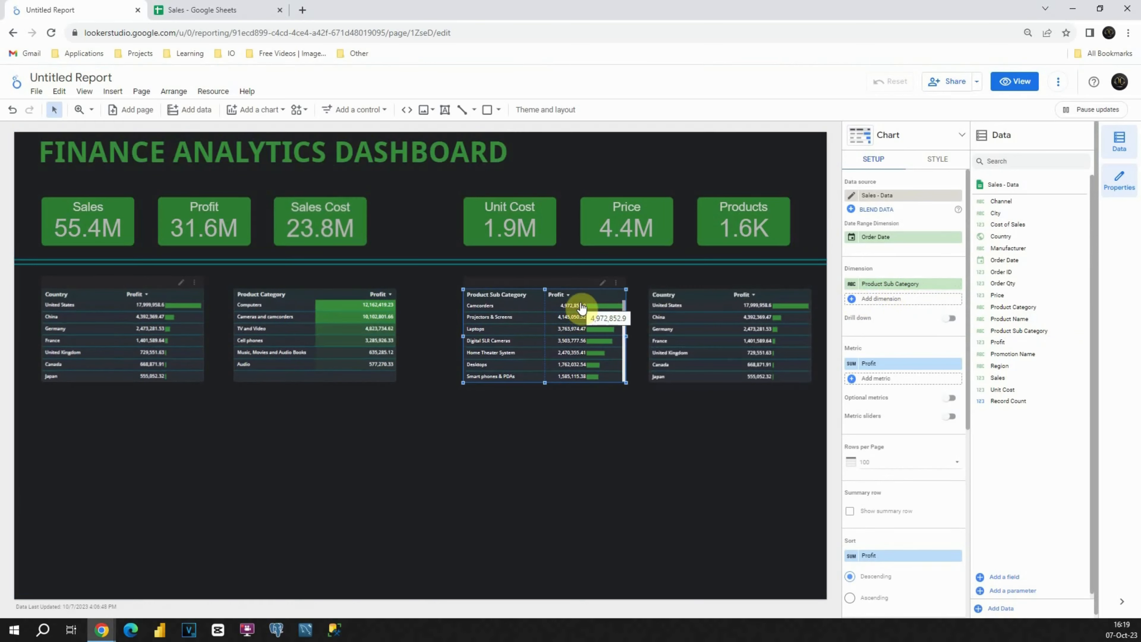
{"action": "left_click", "coordinate": [721, 292]}
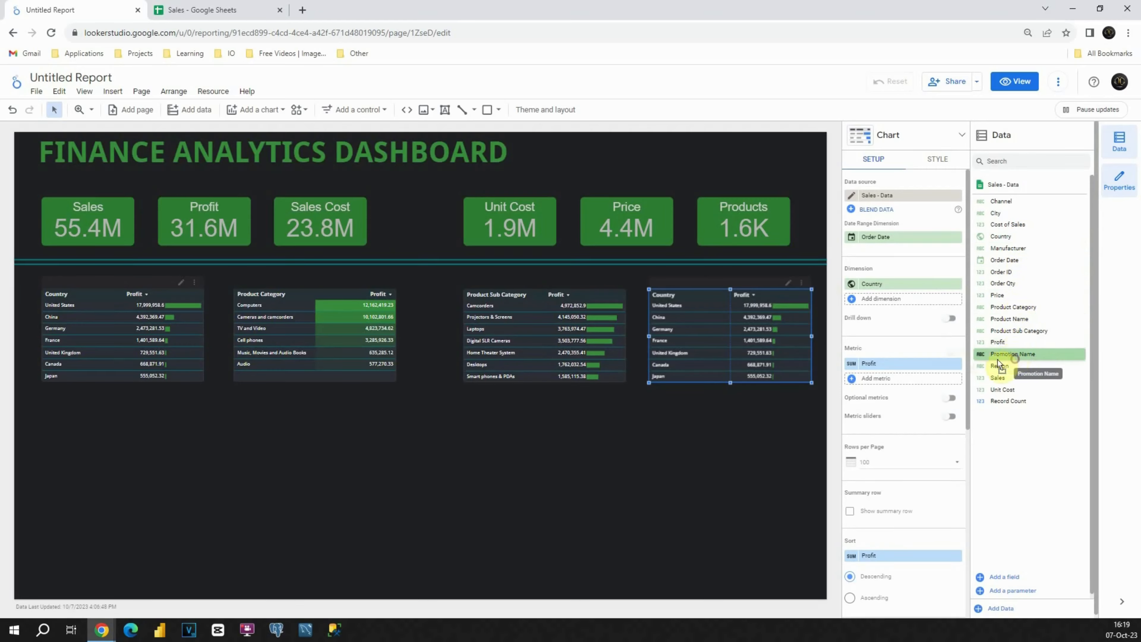
{"action": "left_click_drag", "start_coordinate": [1011, 355], "coordinate": [889, 301]}
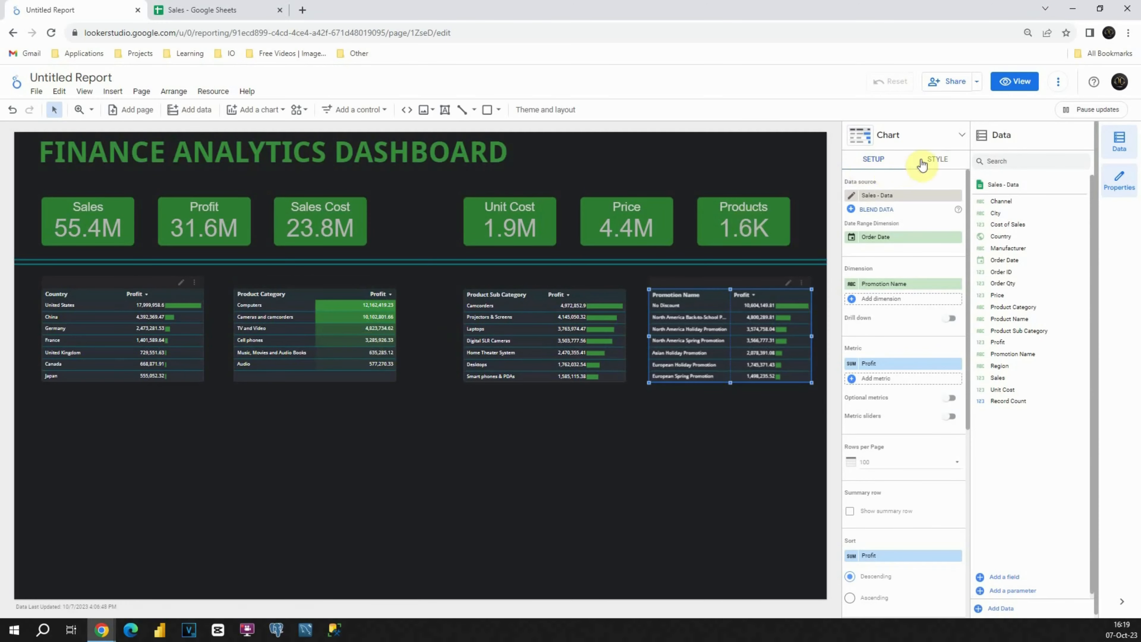
- Convert the Promotion Name table into a table with heatmap
{"action": "left_click", "coordinate": [947, 140]}
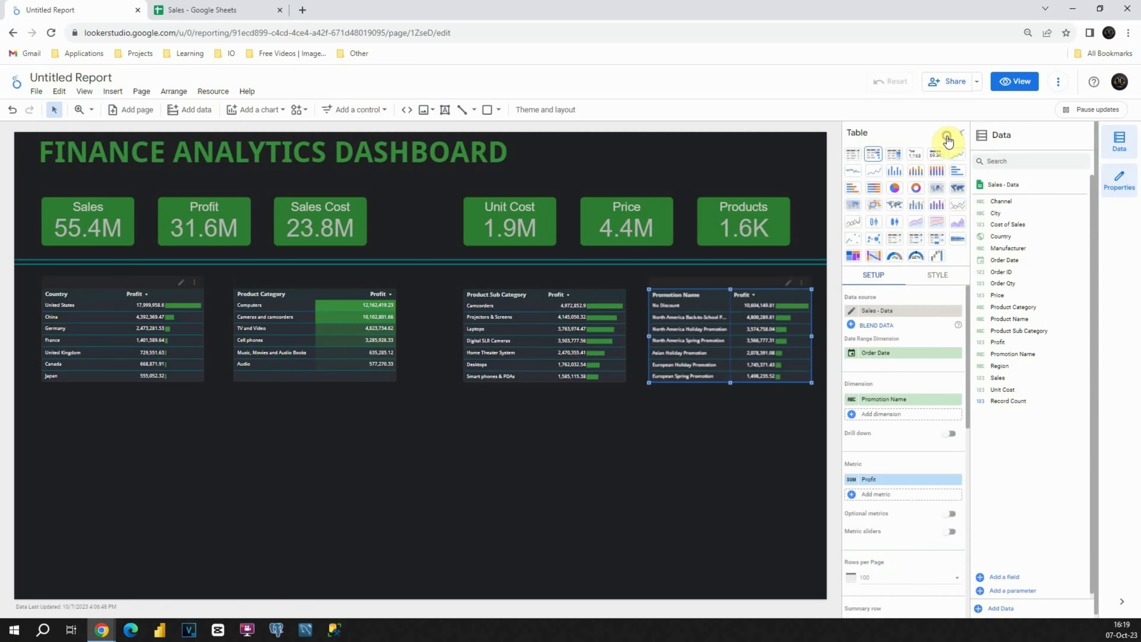
{"action": "left_click", "coordinate": [893, 156]}
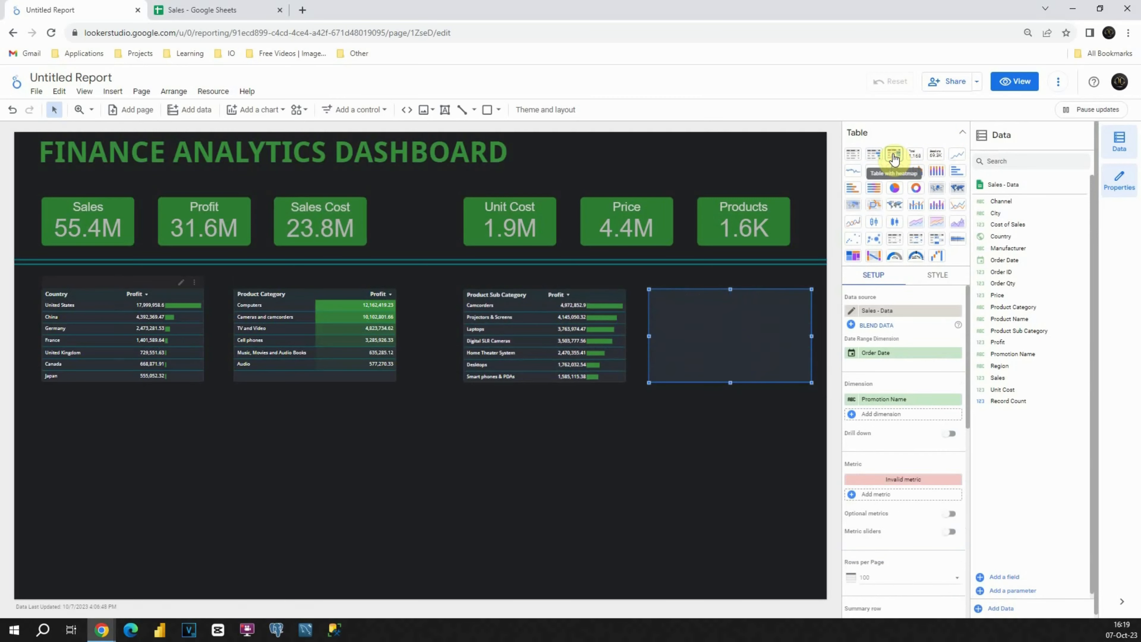
{"action": "left_click", "coordinate": [689, 401]}
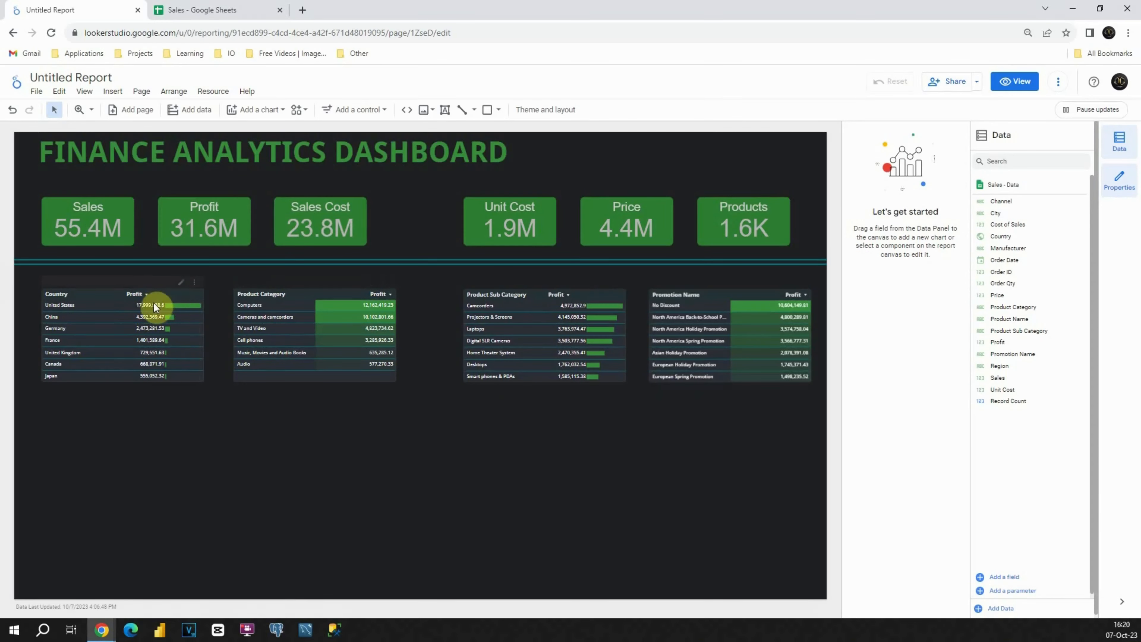
- Turn on compact numbers for the Profit metric in the Country table
{"action": "left_click", "coordinate": [180, 294]}
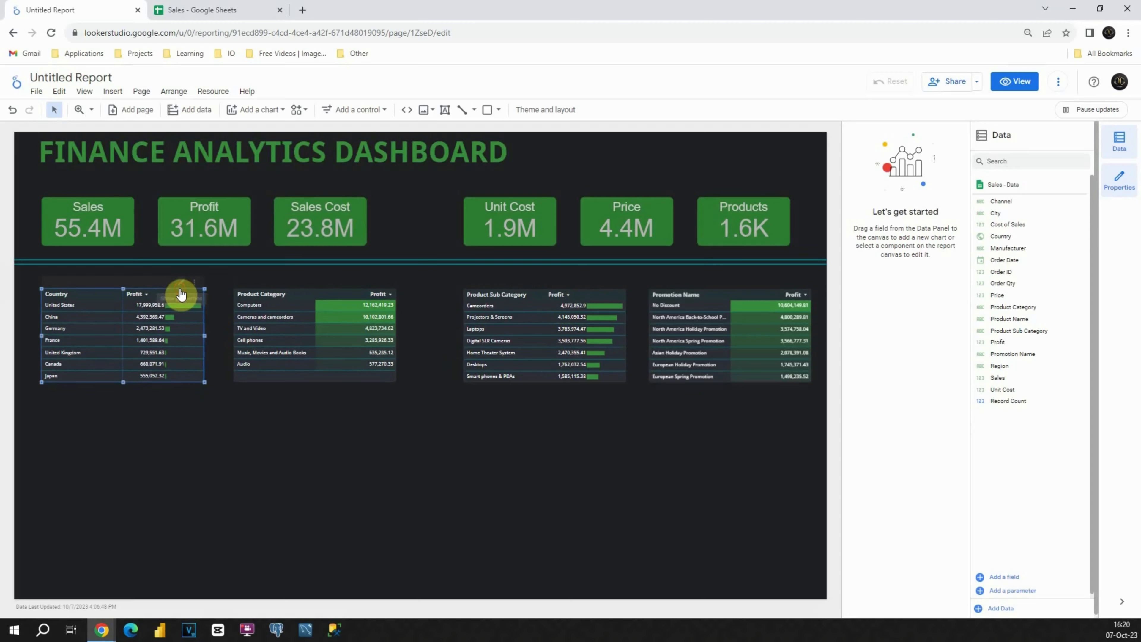
{"action": "left_click", "coordinate": [148, 307]}
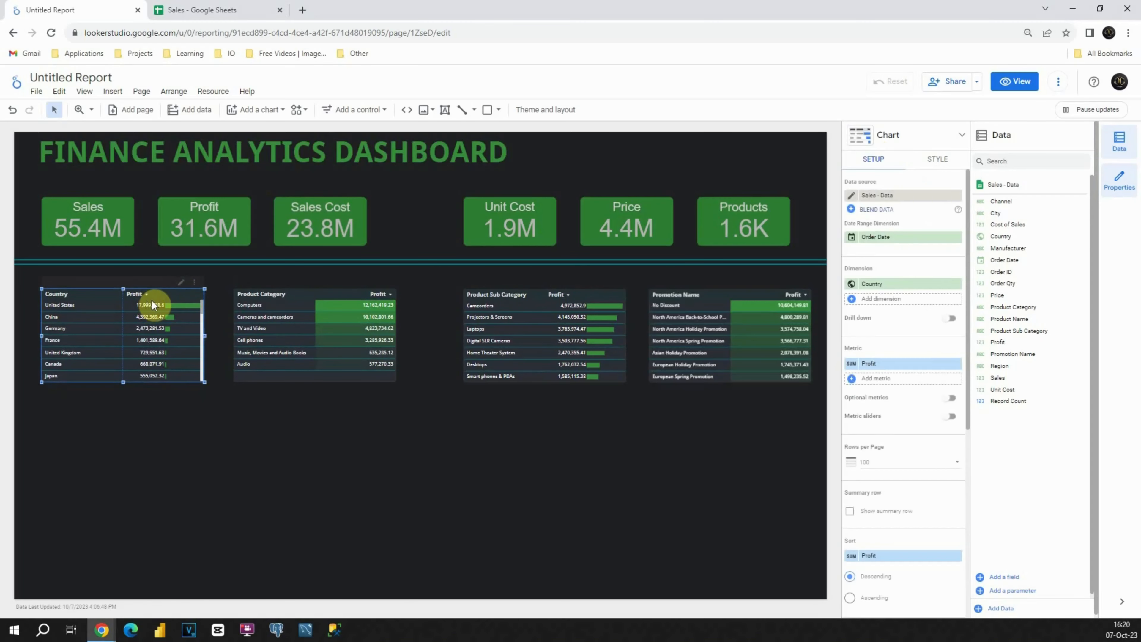
{"action": "left_click", "coordinate": [937, 162]}
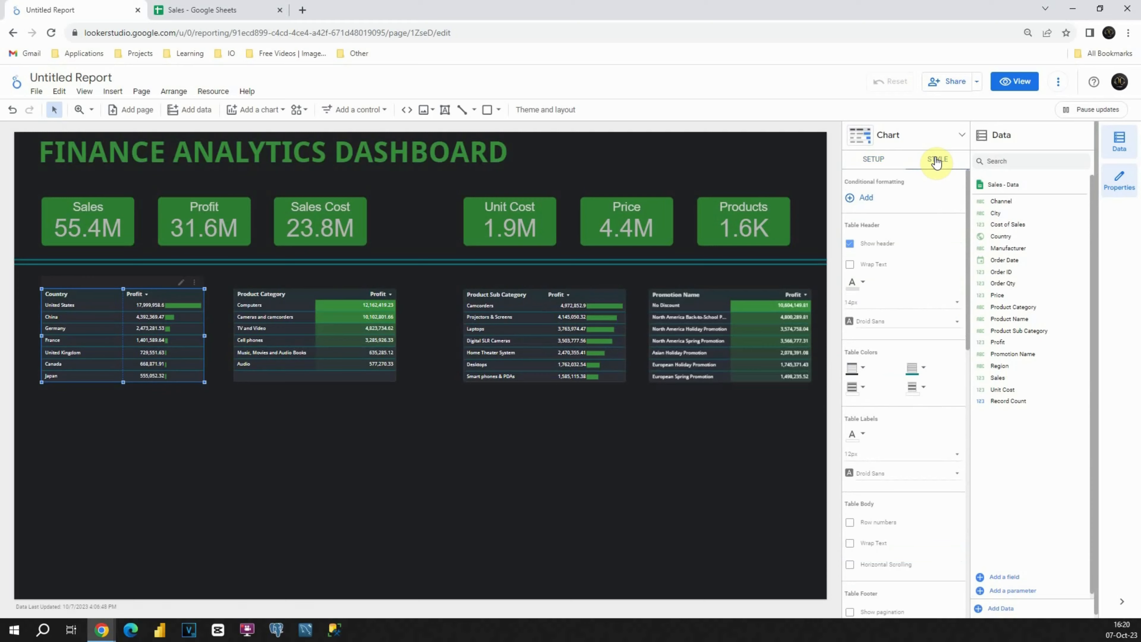
{"action": "scroll", "coordinate": [925, 188], "scroll_direction": "down", "scroll_amount": 6}
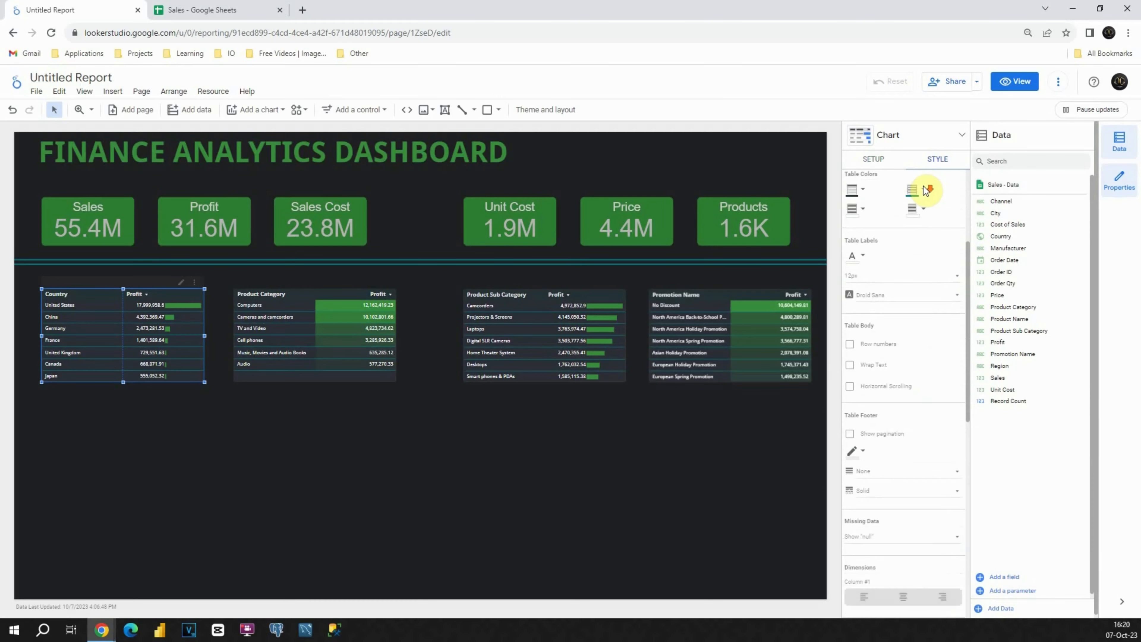
{"action": "scroll", "coordinate": [924, 193], "scroll_direction": "down", "scroll_amount": 5}
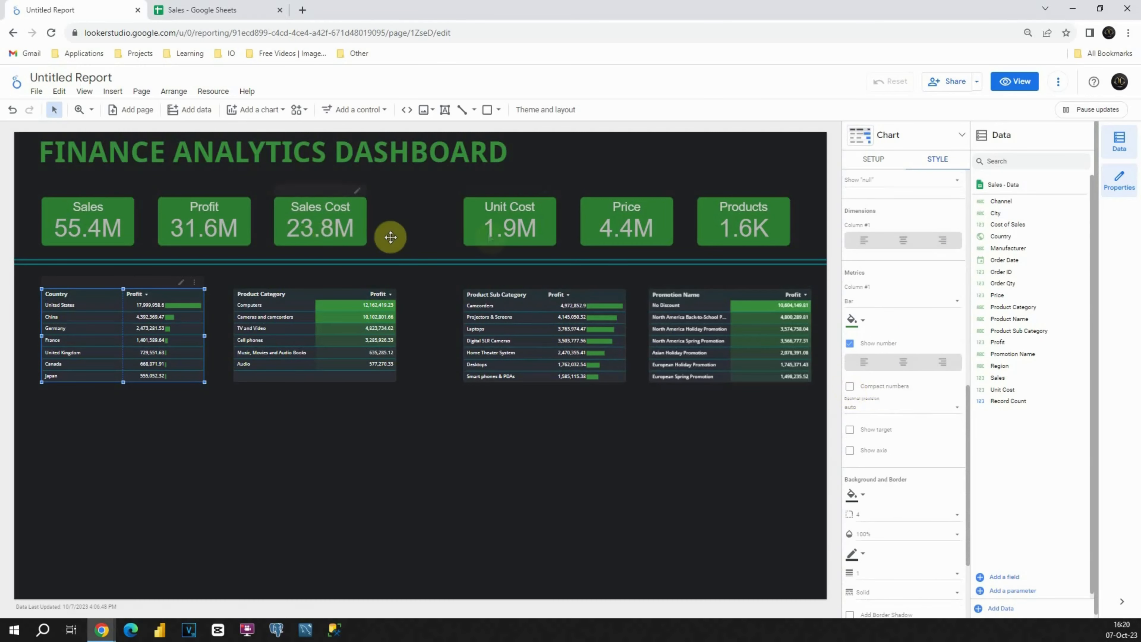
{"action": "left_click", "coordinate": [855, 388]}
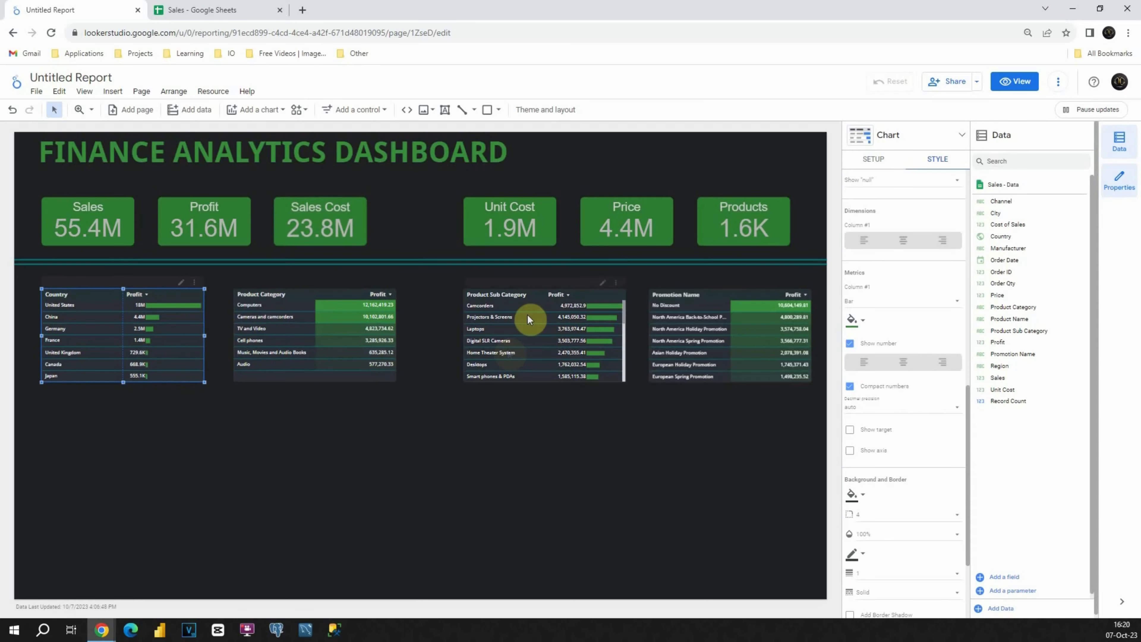
- Turn on compact numbers for the Profit metric in the Product Sub Category table
{"action": "left_click", "coordinate": [593, 294]}
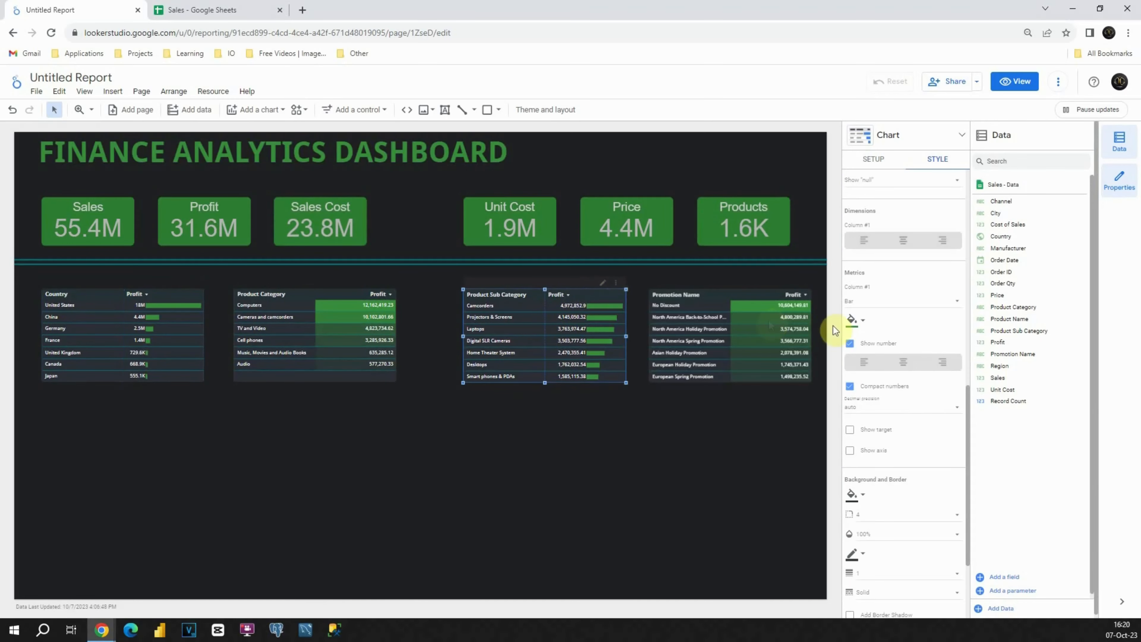
{"action": "scroll", "coordinate": [904, 315], "scroll_direction": "up", "scroll_amount": 5}
{"action": "scroll", "coordinate": [904, 290], "scroll_direction": "down", "scroll_amount": 5}
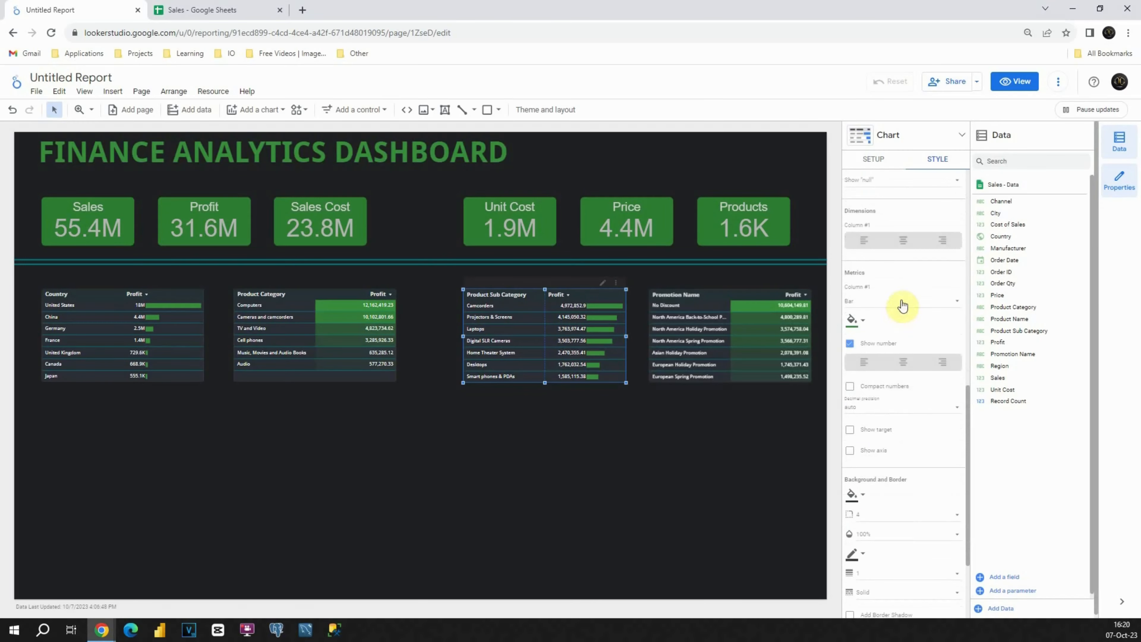
{"action": "left_click", "coordinate": [850, 387]}
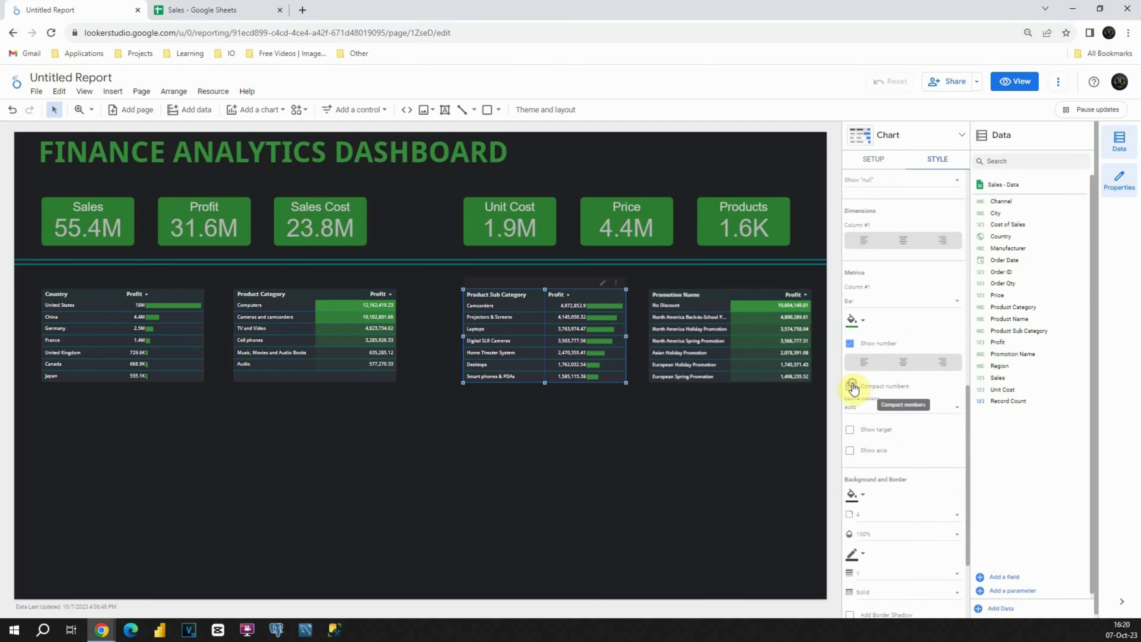
{"action": "left_click", "coordinate": [592, 418]}
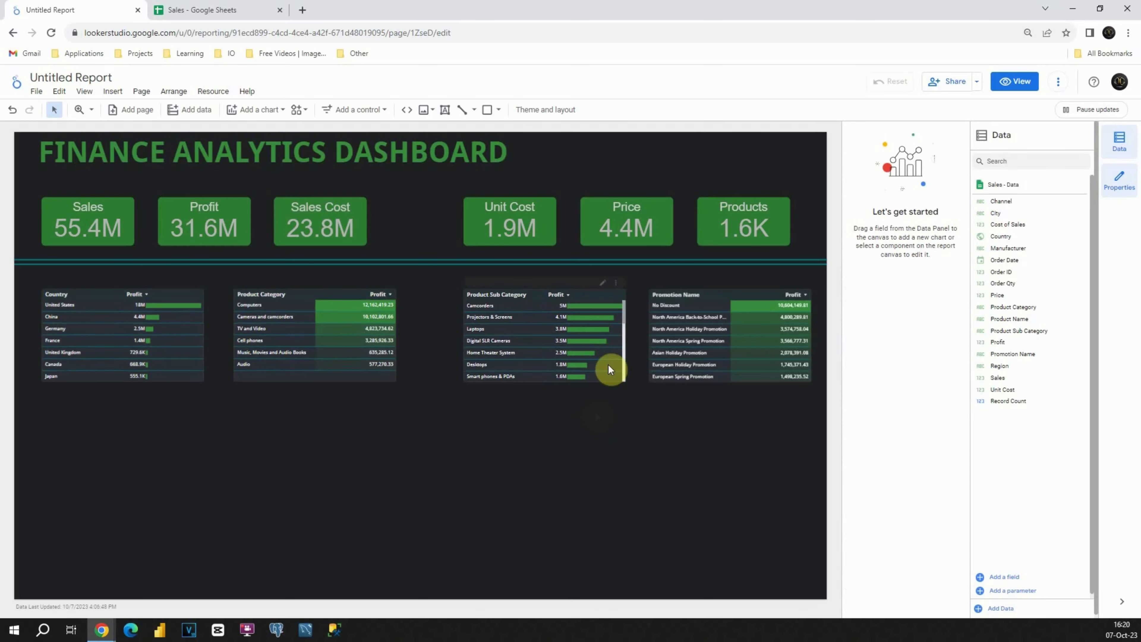
- Narrow the Product Sub Category table and shift the Promotion Name table left to align with the Products scorecard's right edge
{"action": "left_click", "coordinate": [573, 287]}
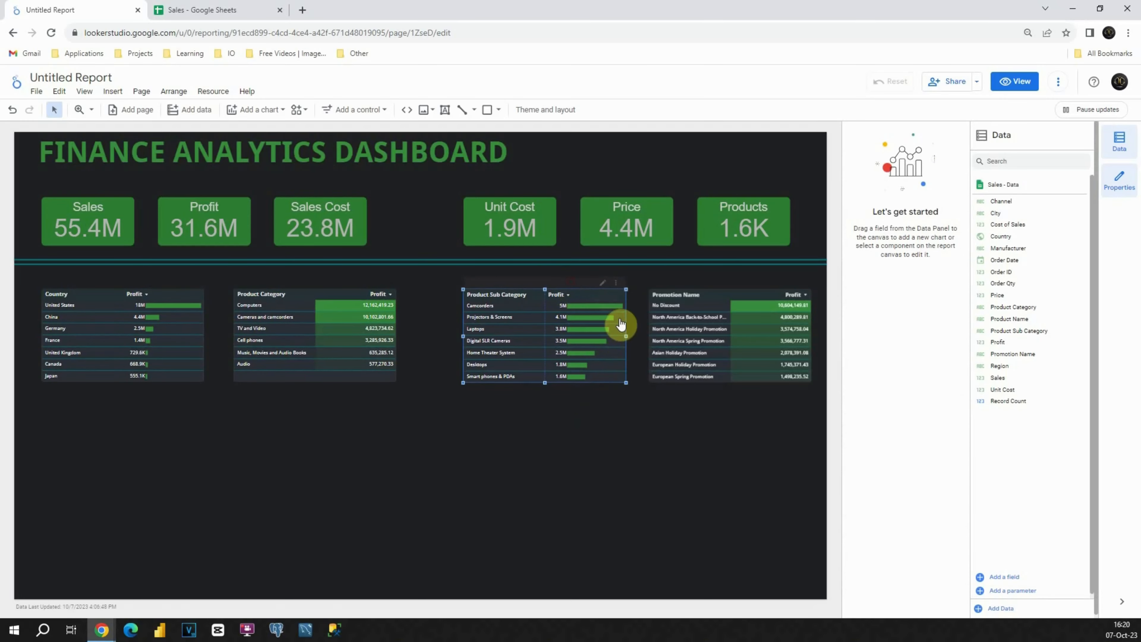
{"action": "left_click_drag", "start_coordinate": [624, 335], "coordinate": [595, 335]}
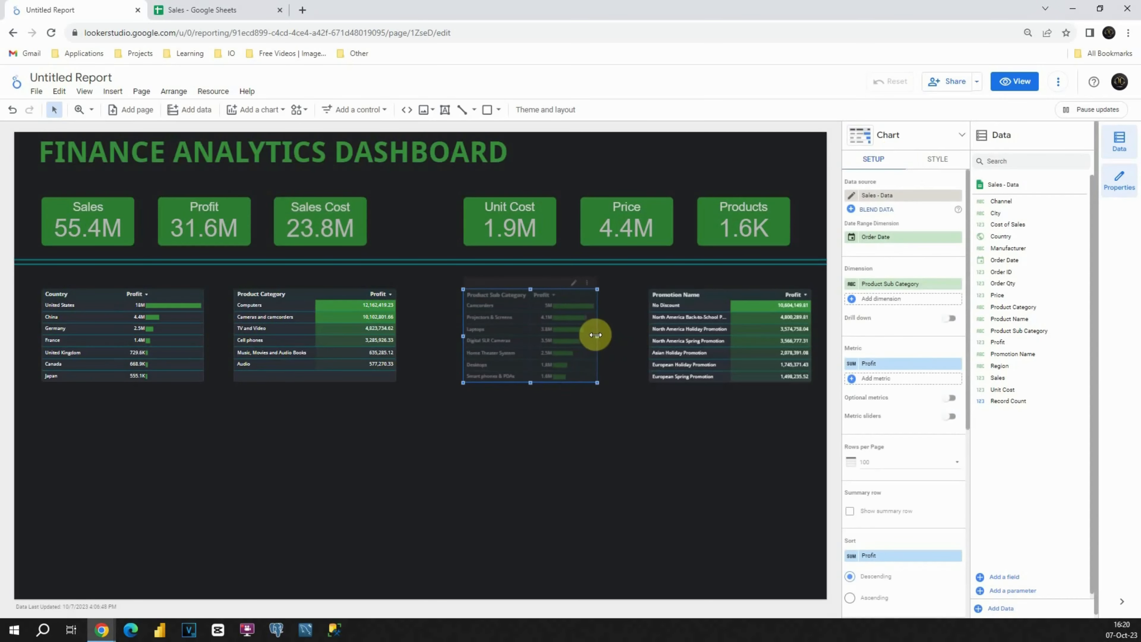
{"action": "left_click_drag", "start_coordinate": [733, 296], "coordinate": [711, 293]}
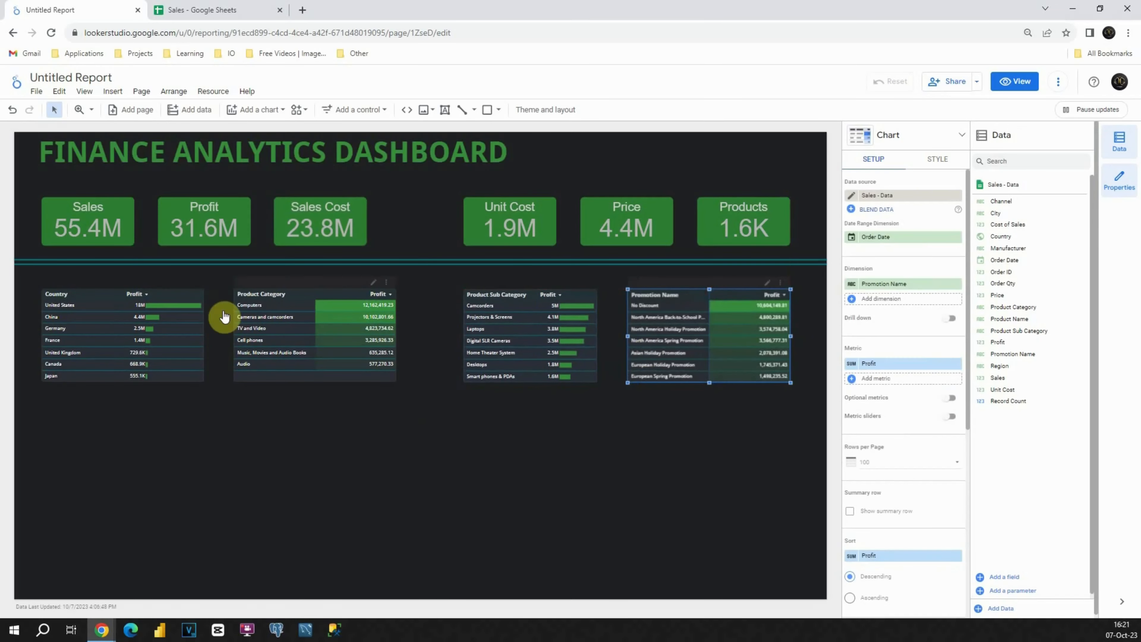
- Narrow the Country table and shift the Product Category table left to align with the Sales Cost scorecard's right edge
{"action": "left_click", "coordinate": [181, 293]}
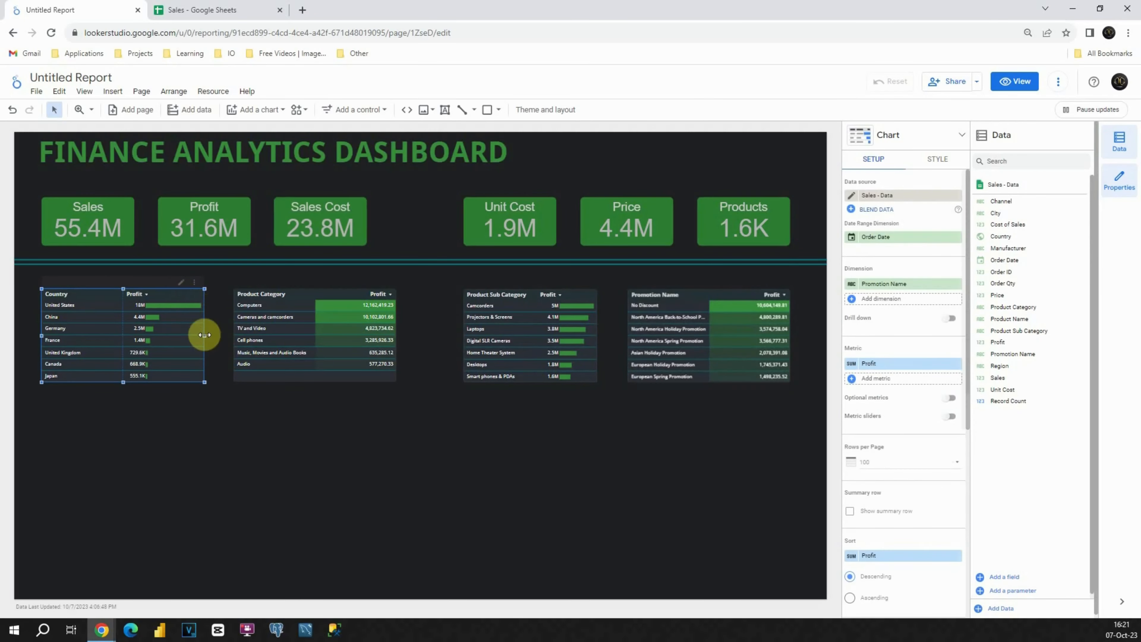
{"action": "left_click_drag", "start_coordinate": [202, 326], "coordinate": [179, 328]}
{"action": "left_click_drag", "start_coordinate": [292, 296], "coordinate": [261, 294]}
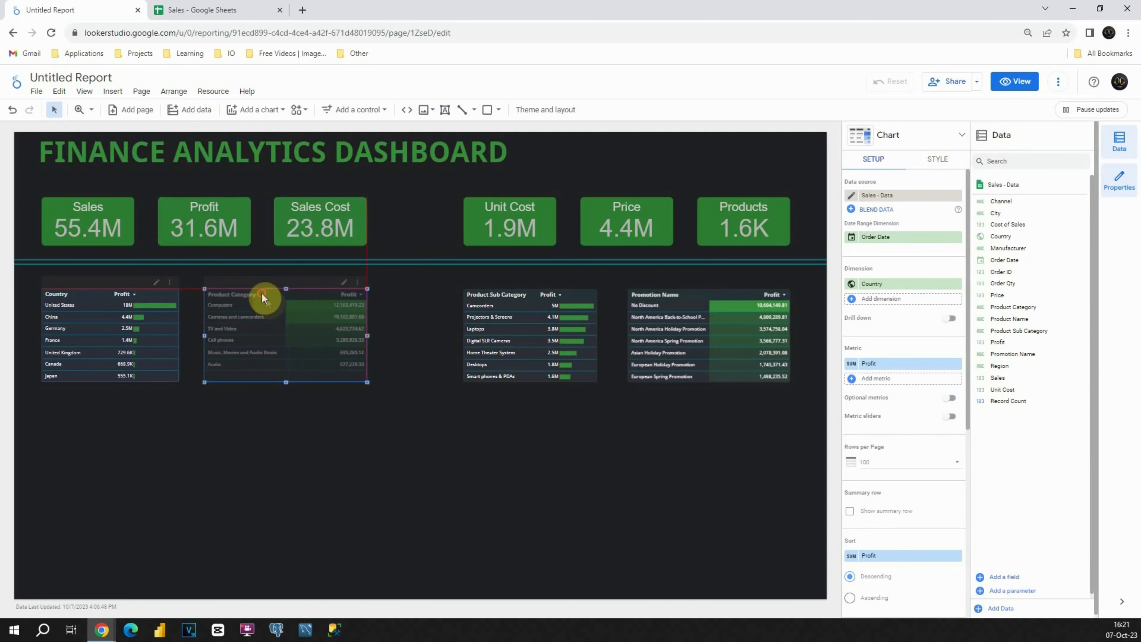
{"action": "left_click", "coordinate": [398, 394]}
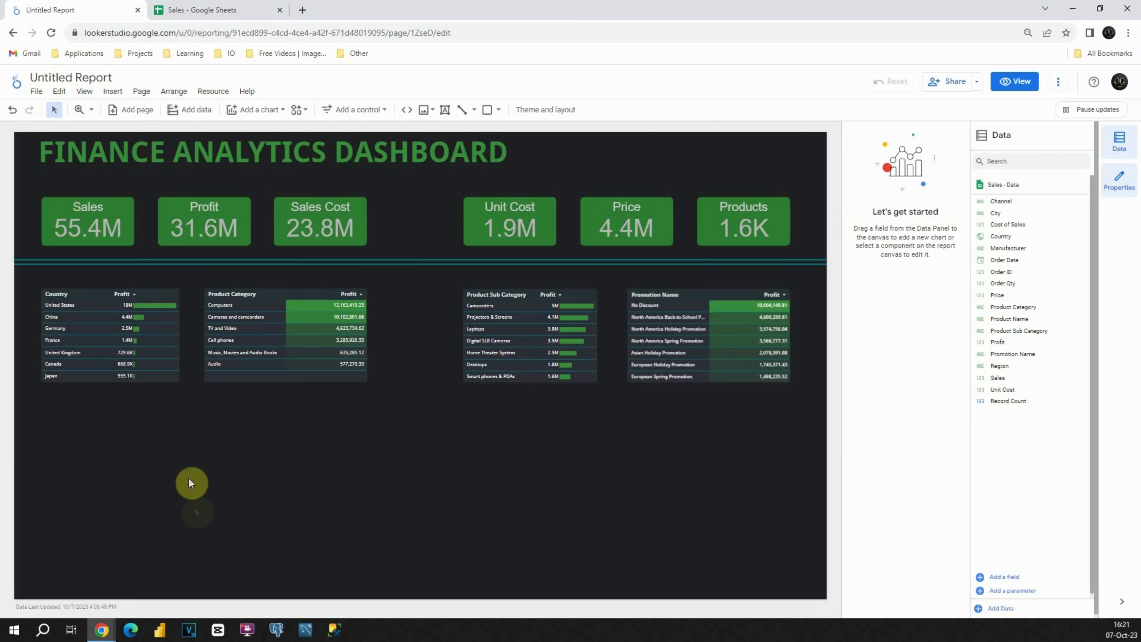
- Copy the teal divider line twice and place the copies as a closely spaced double line below the four tables
{"action": "left_click", "coordinate": [403, 261]}
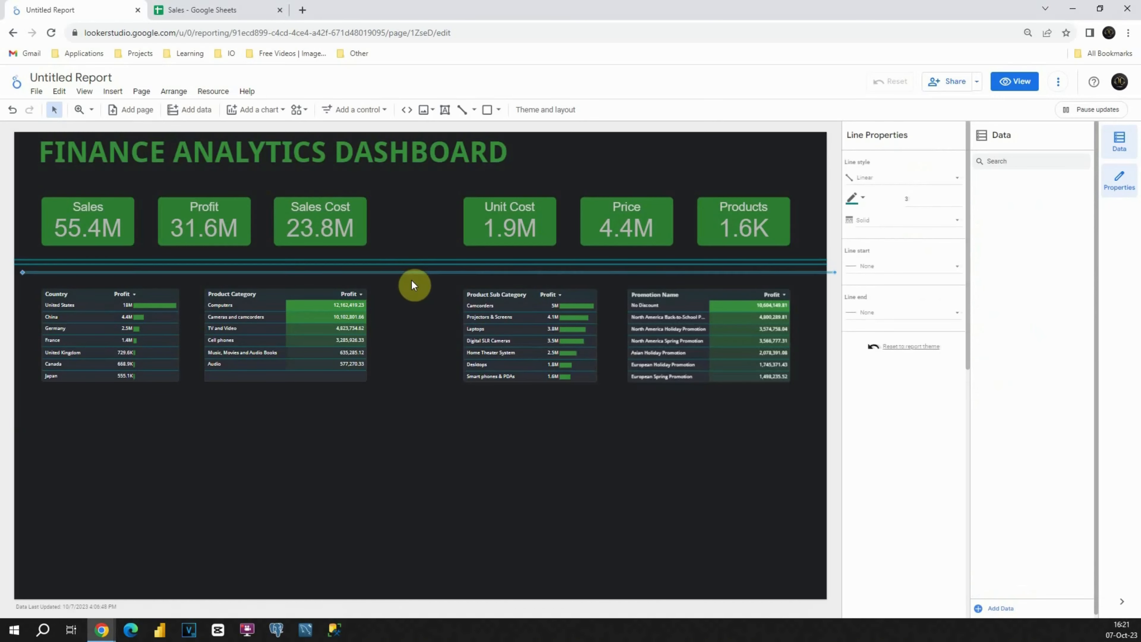
{"action": "left_click_drag", "start_coordinate": [412, 280], "coordinate": [392, 419]}
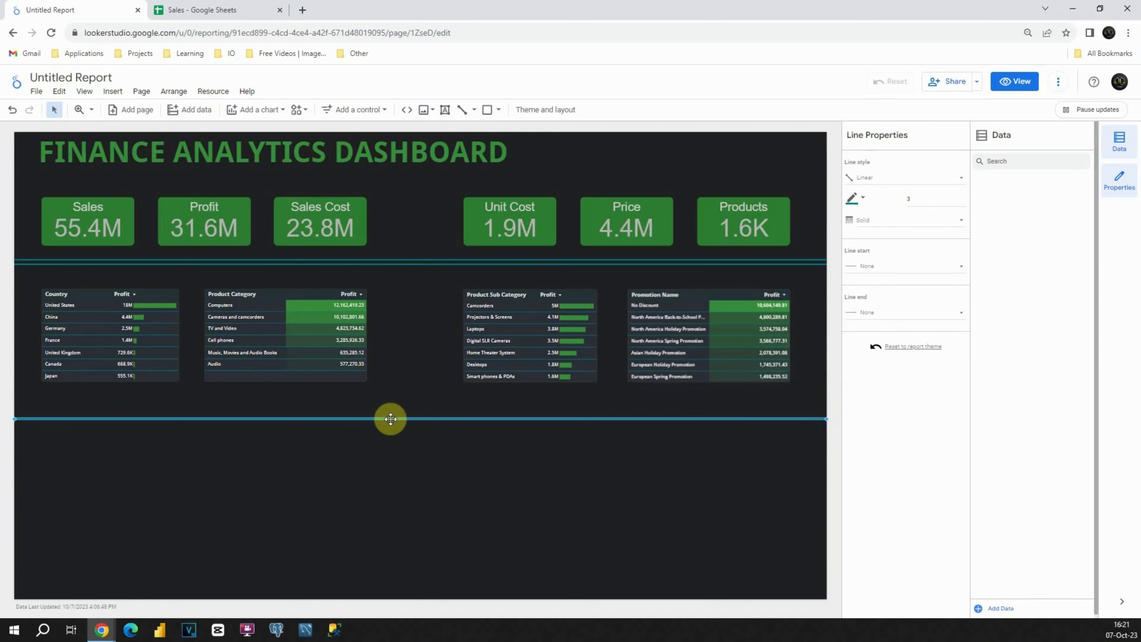
{"action": "key", "text": "ctrl+c"}
{"action": "key", "text": "ctrl+v"}
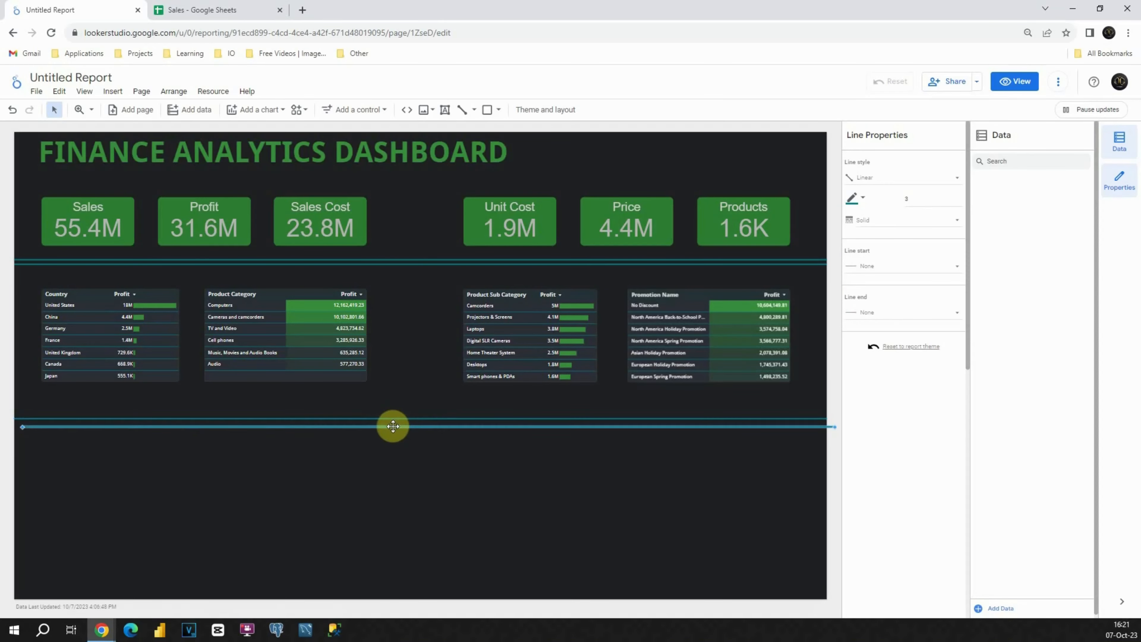
{"action": "left_click_drag", "start_coordinate": [390, 426], "coordinate": [385, 421]}
{"action": "left_click", "coordinate": [462, 471]}
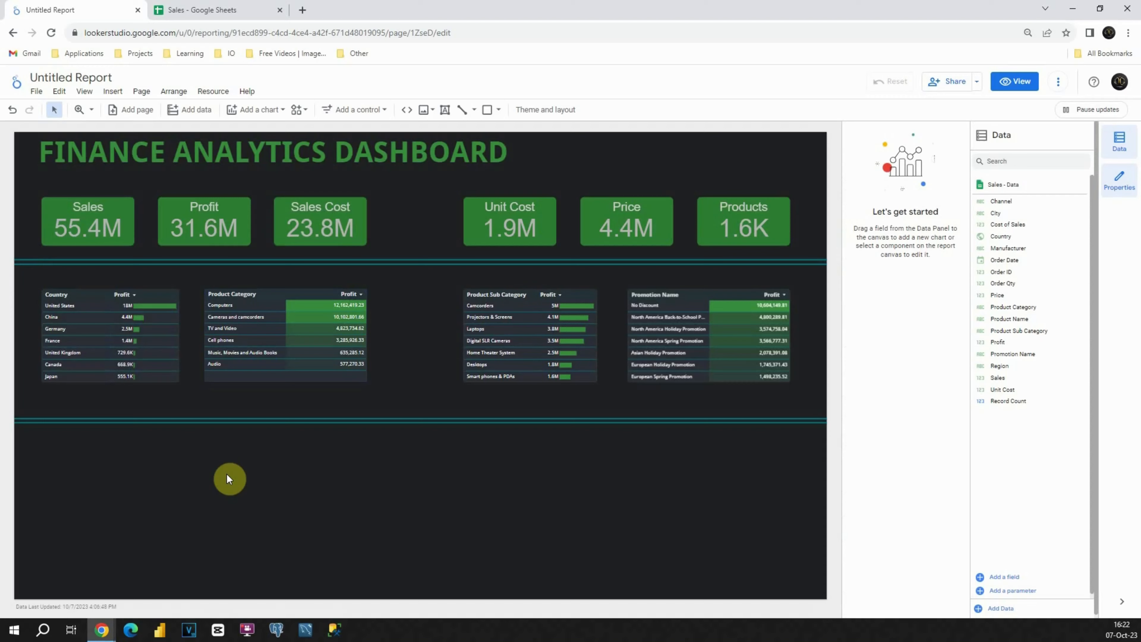
- Insert a combo chart below the lower divider, widen it to the Sales Cost scorecard's right edge and shift it slightly down
{"action": "left_click", "coordinate": [261, 116]}
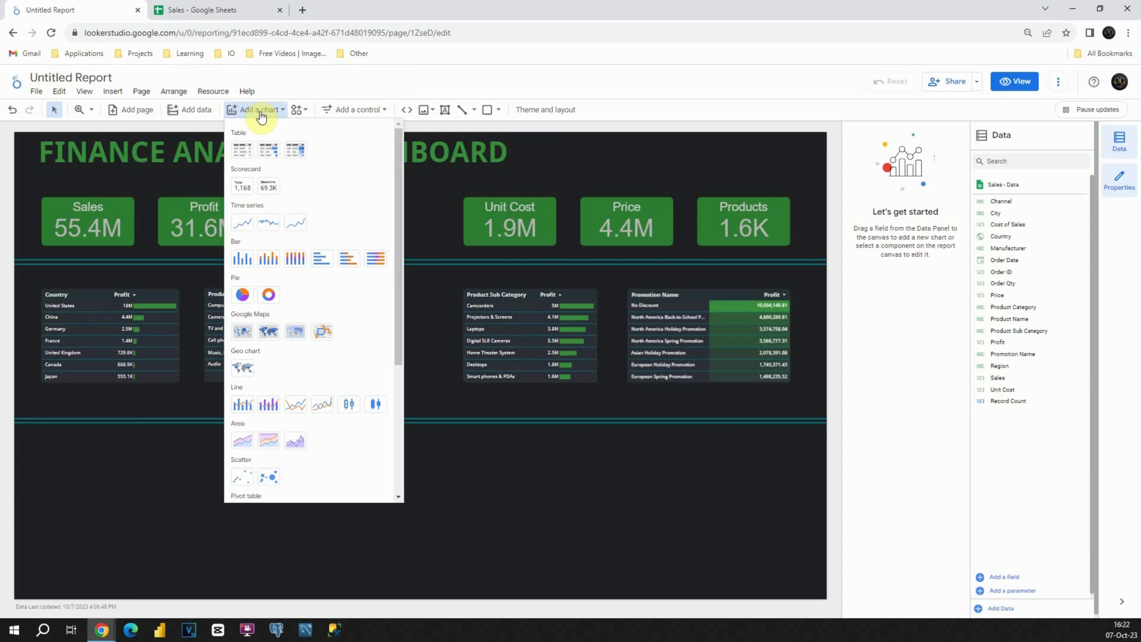
{"action": "left_click", "coordinate": [241, 404]}
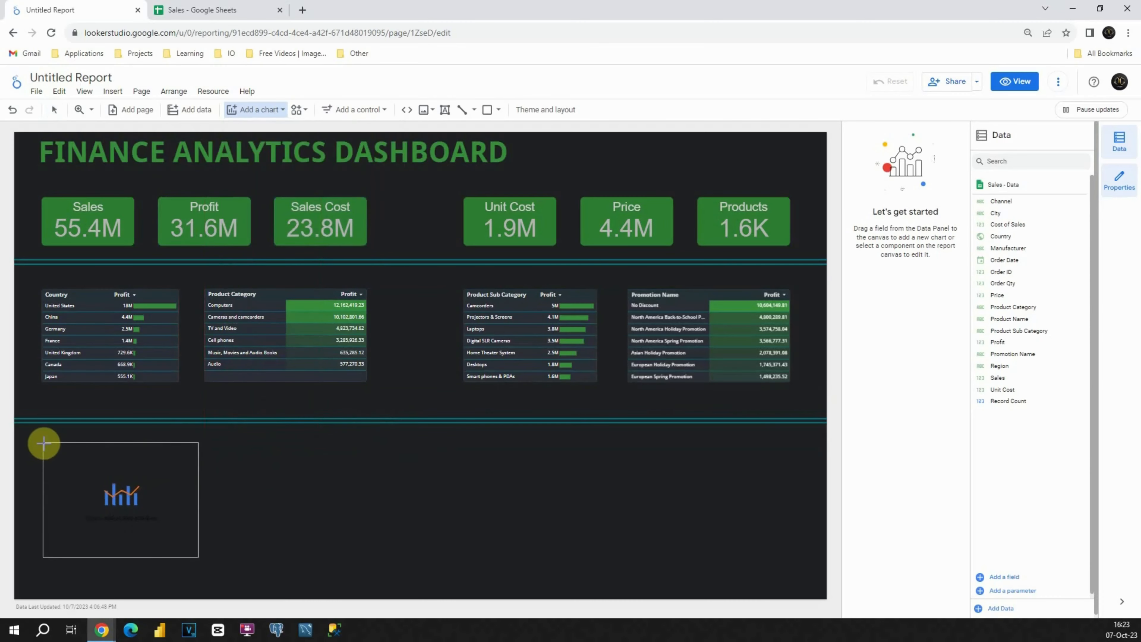
{"action": "left_click", "coordinate": [44, 443]}
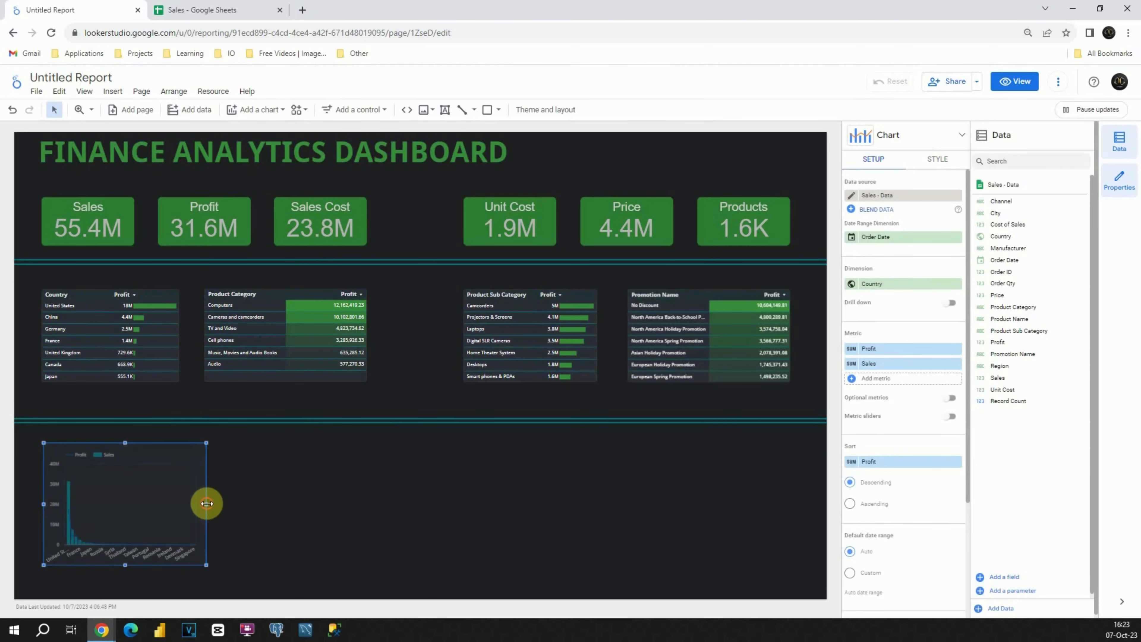
{"action": "left_click_drag", "start_coordinate": [207, 504], "coordinate": [375, 504]}
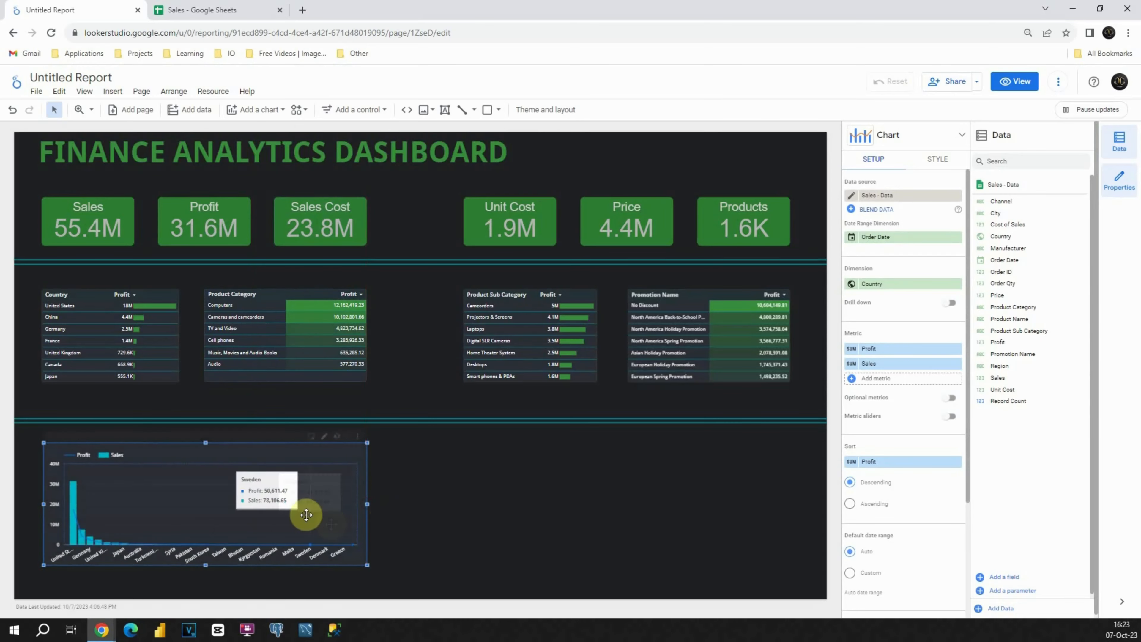
{"action": "left_click_drag", "start_coordinate": [272, 459], "coordinate": [272, 469]}
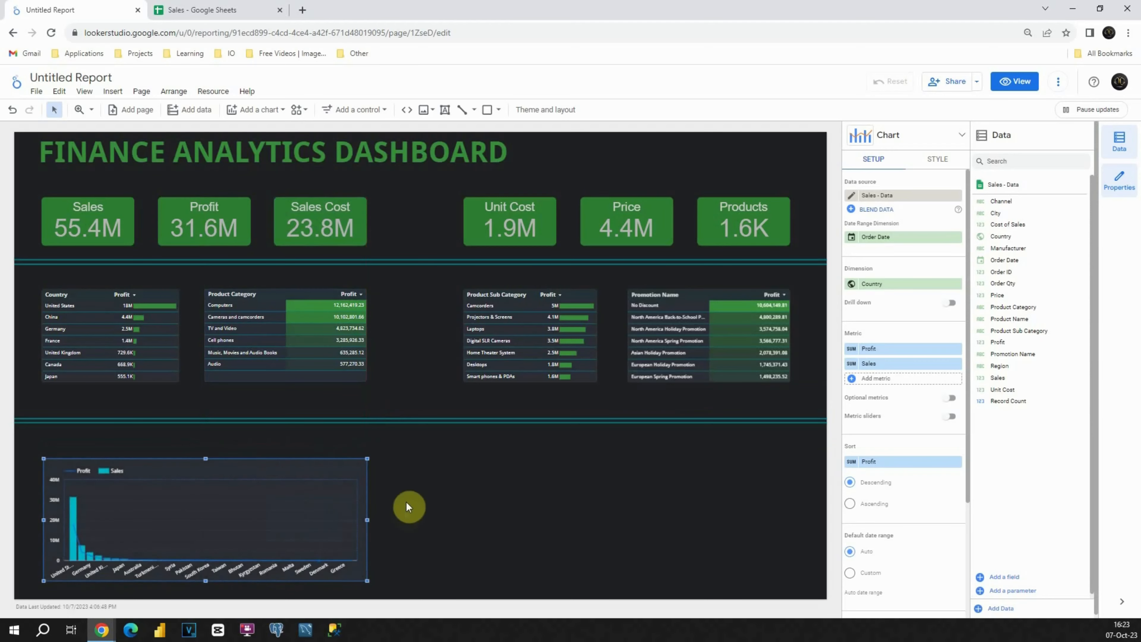
{"action": "left_click", "coordinate": [396, 493]}
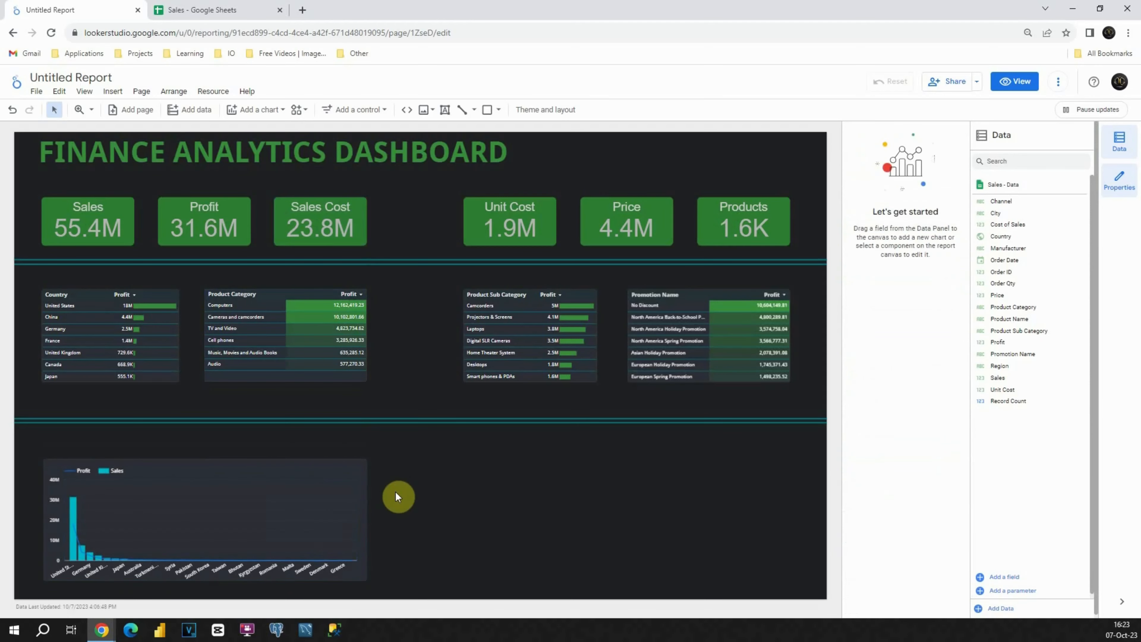
- Set the combo chart's dimension to Order Date with the Month data type
{"action": "left_click", "coordinate": [354, 468]}
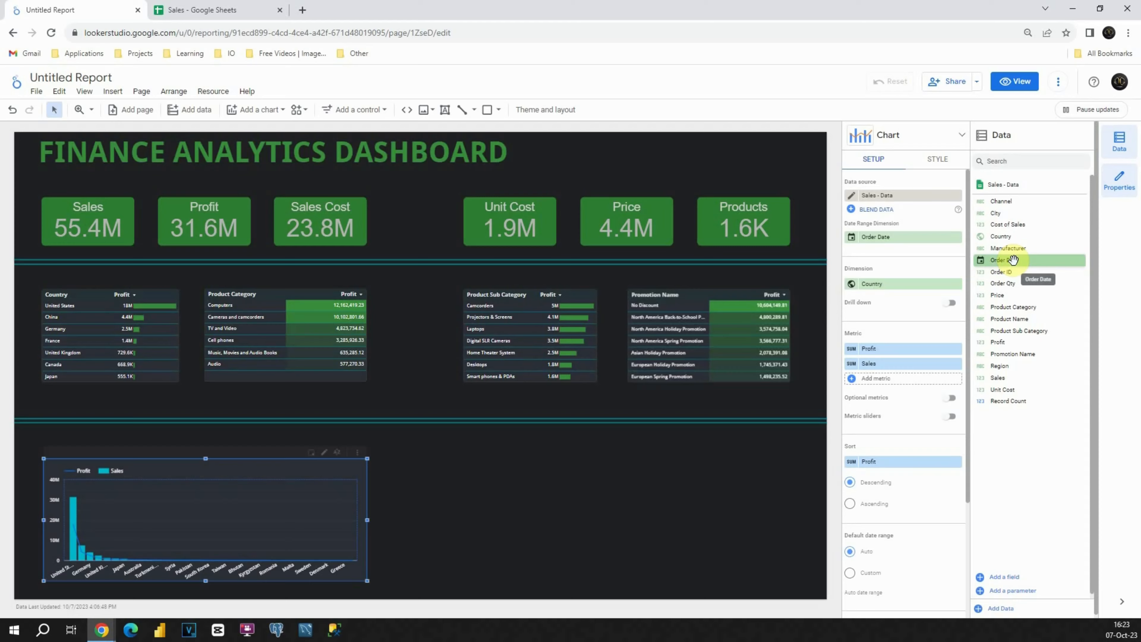
{"action": "left_click_drag", "start_coordinate": [1013, 259], "coordinate": [887, 291]}
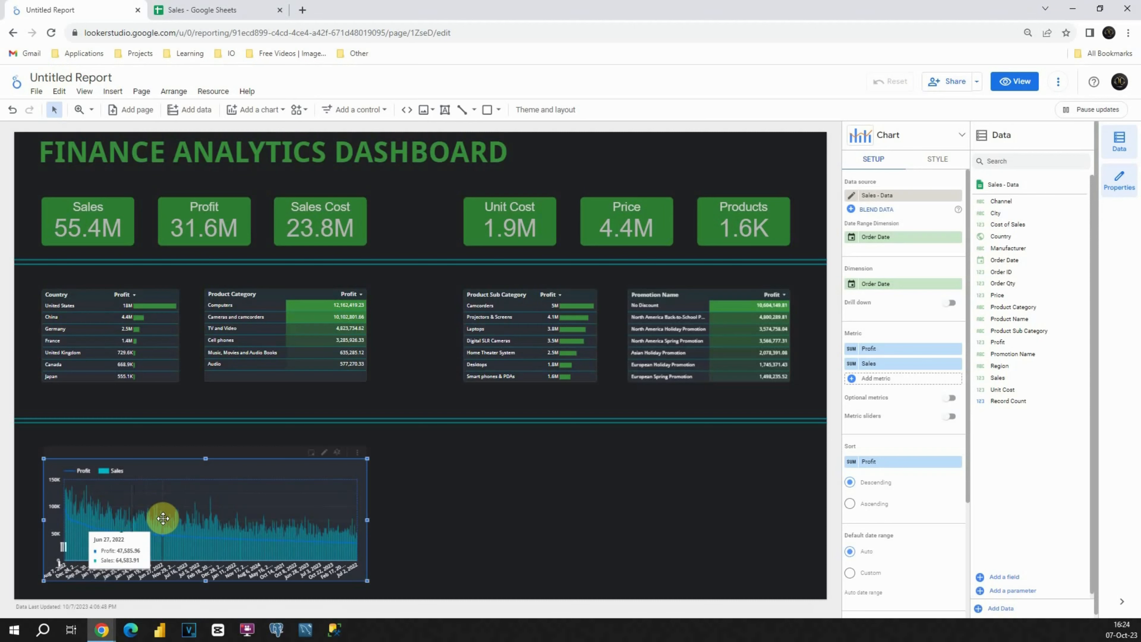
{"action": "left_click", "coordinate": [852, 285]}
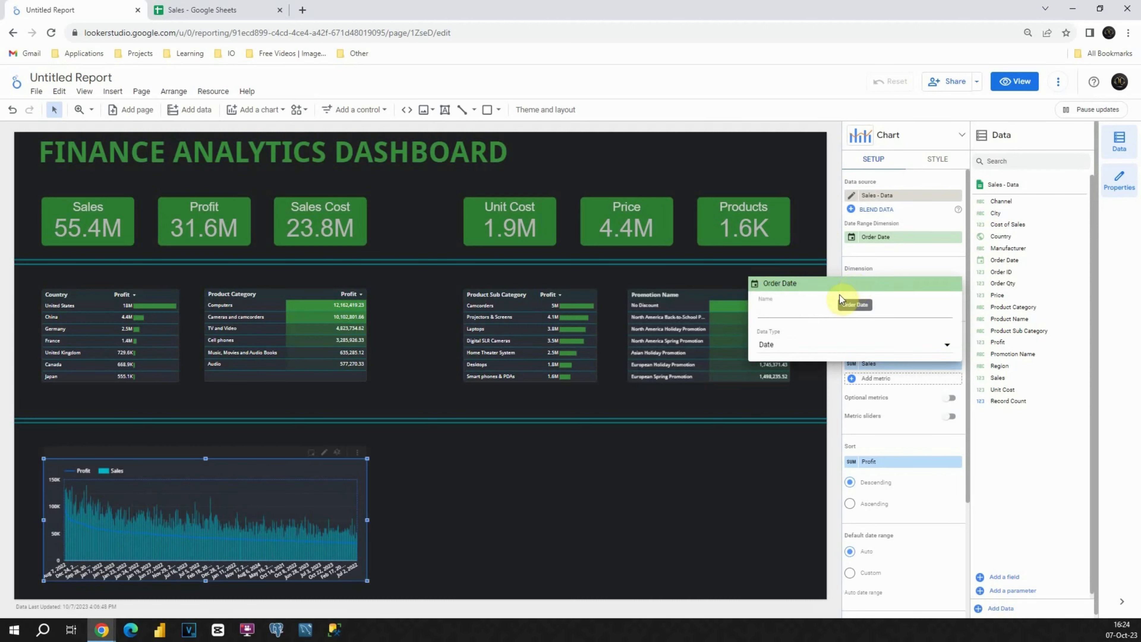
{"action": "left_click", "coordinate": [782, 347]}
{"action": "mouse_move", "coordinate": [800, 387]}
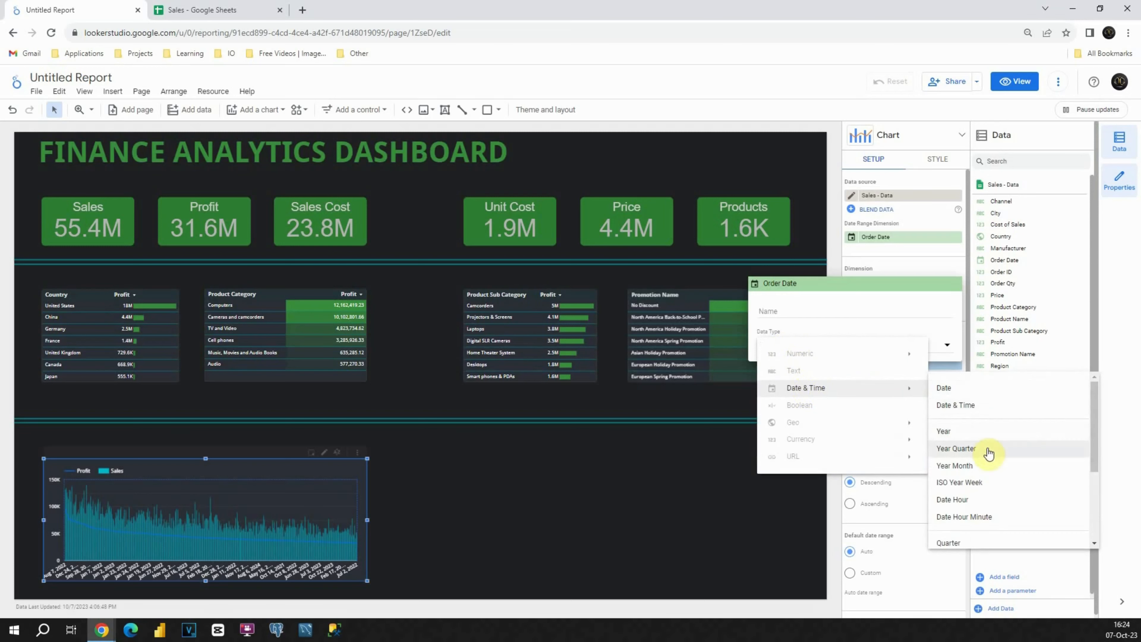
{"action": "scroll", "coordinate": [983, 445], "scroll_direction": "down", "scroll_amount": 3}
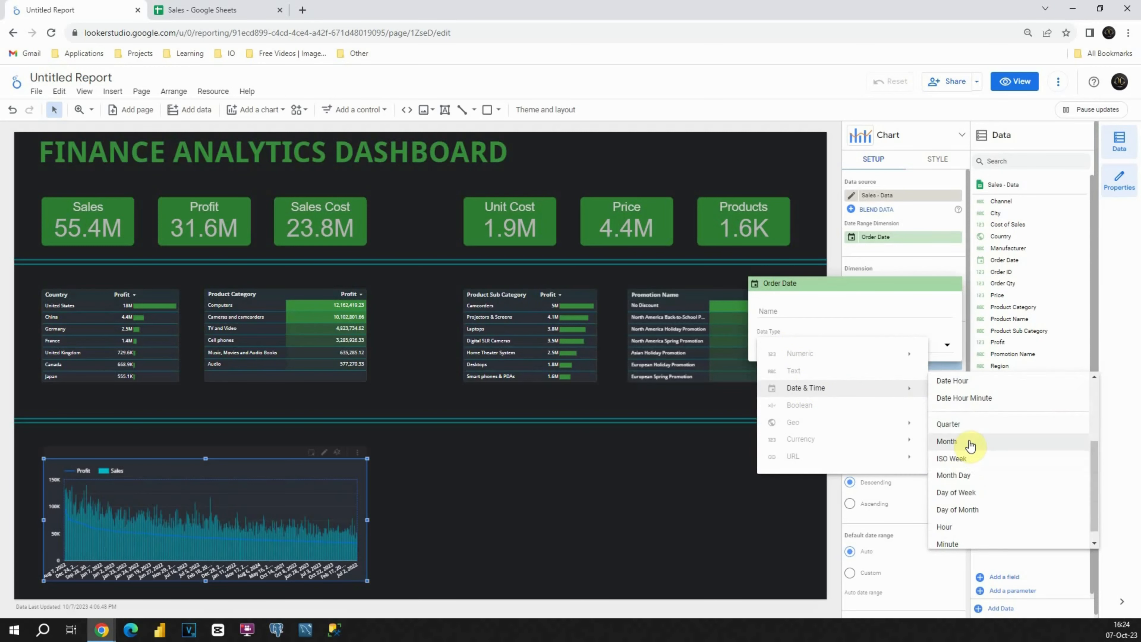
{"action": "left_click", "coordinate": [969, 444]}
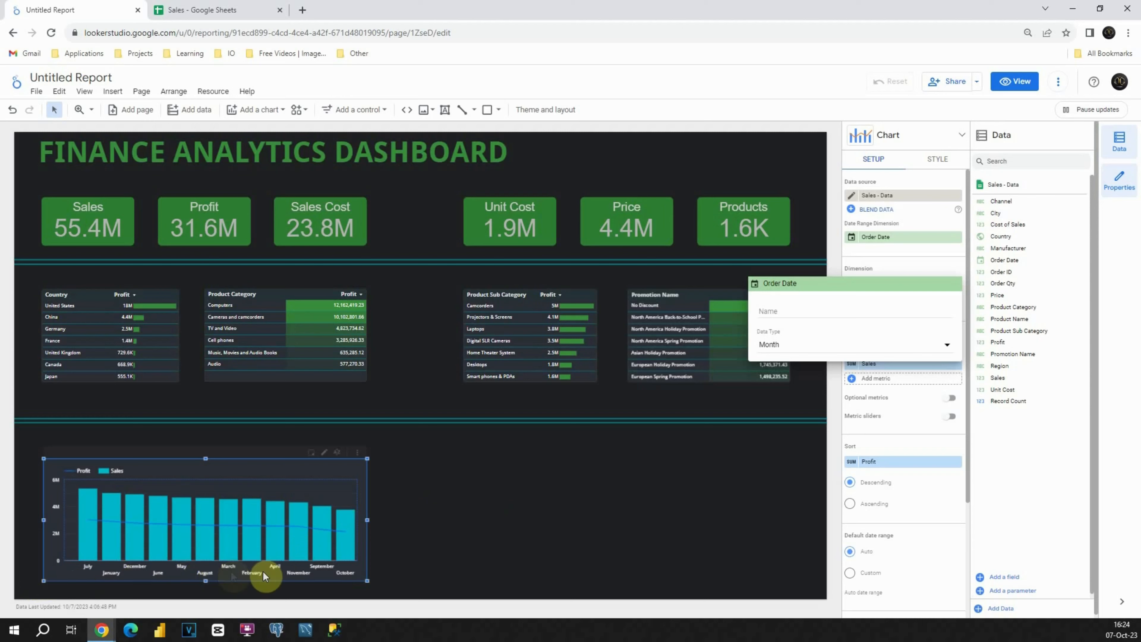
- Try to sort the combo chart by Order Date (Month) and reload the report page
{"action": "left_click", "coordinate": [357, 452]}
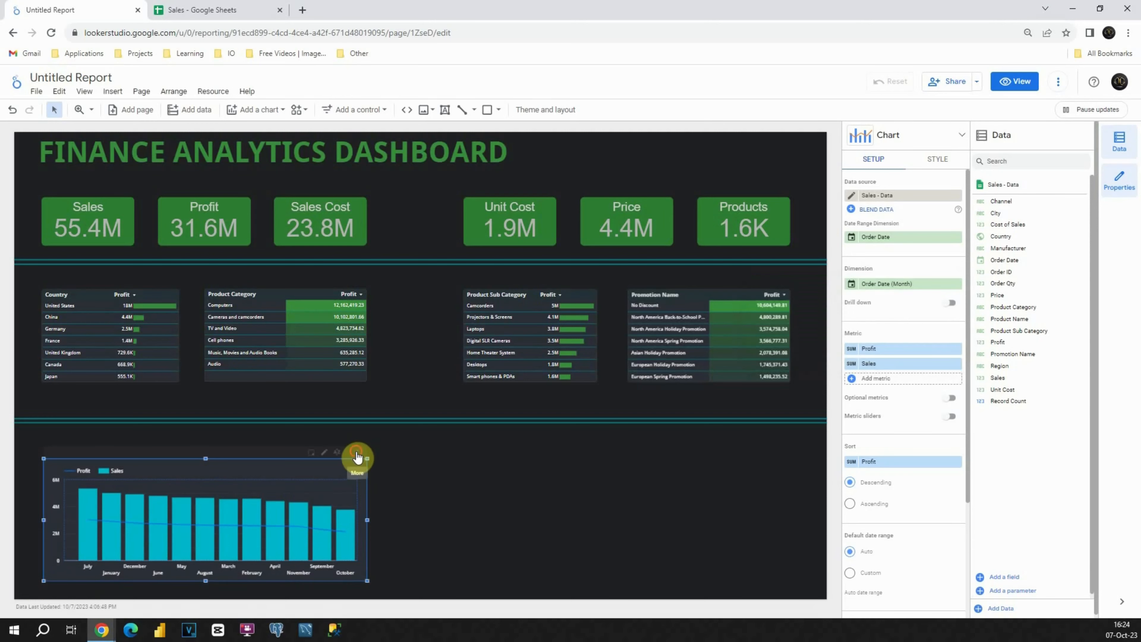
{"action": "left_click", "coordinate": [356, 457]}
{"action": "mouse_move", "coordinate": [381, 346]}
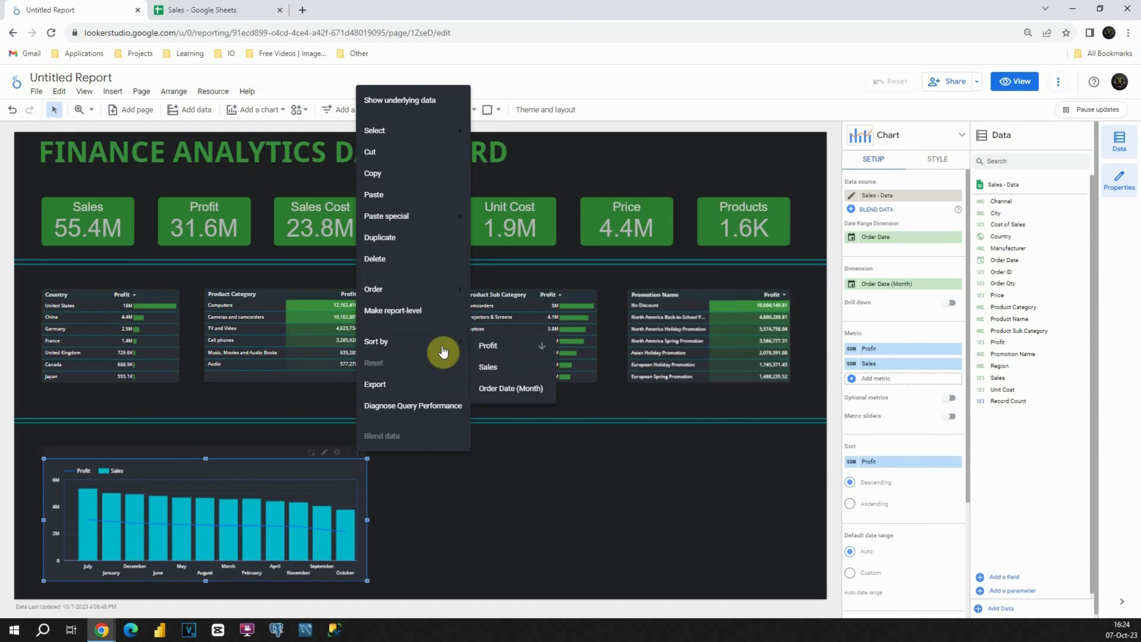
{"action": "left_click", "coordinate": [506, 388]}
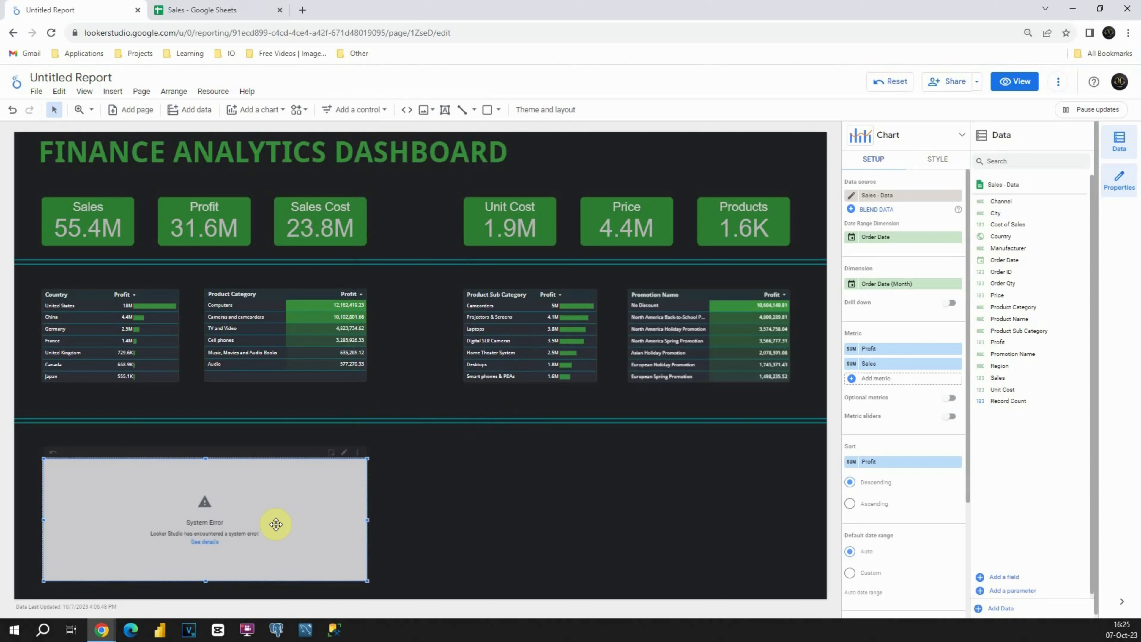
{"action": "left_click", "coordinate": [347, 34]}
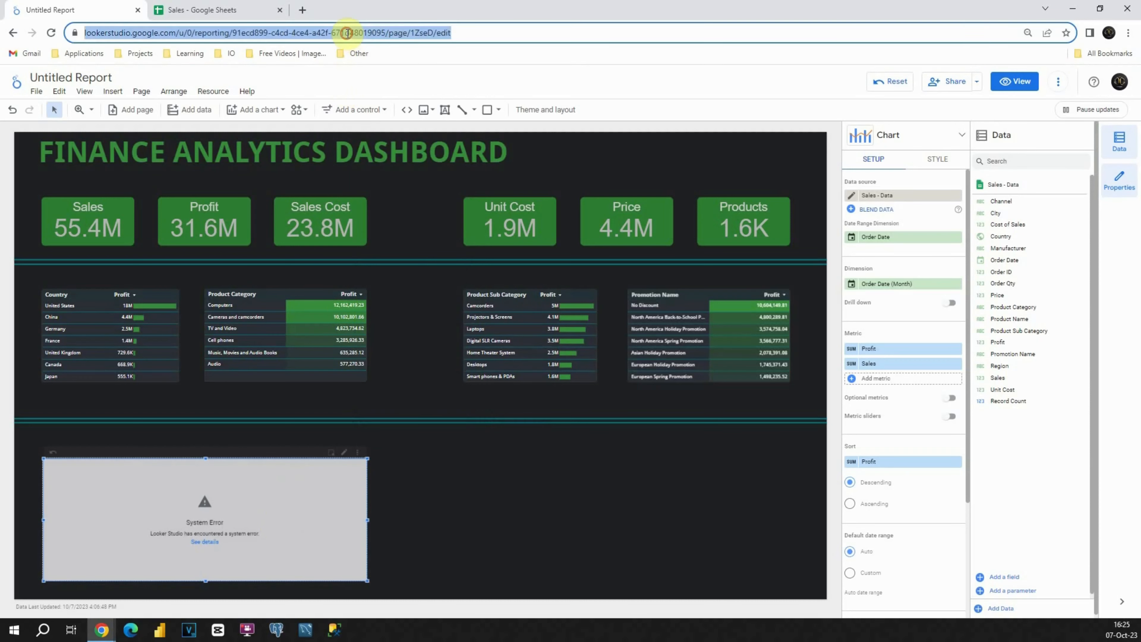
{"action": "key", "text": "Return"}
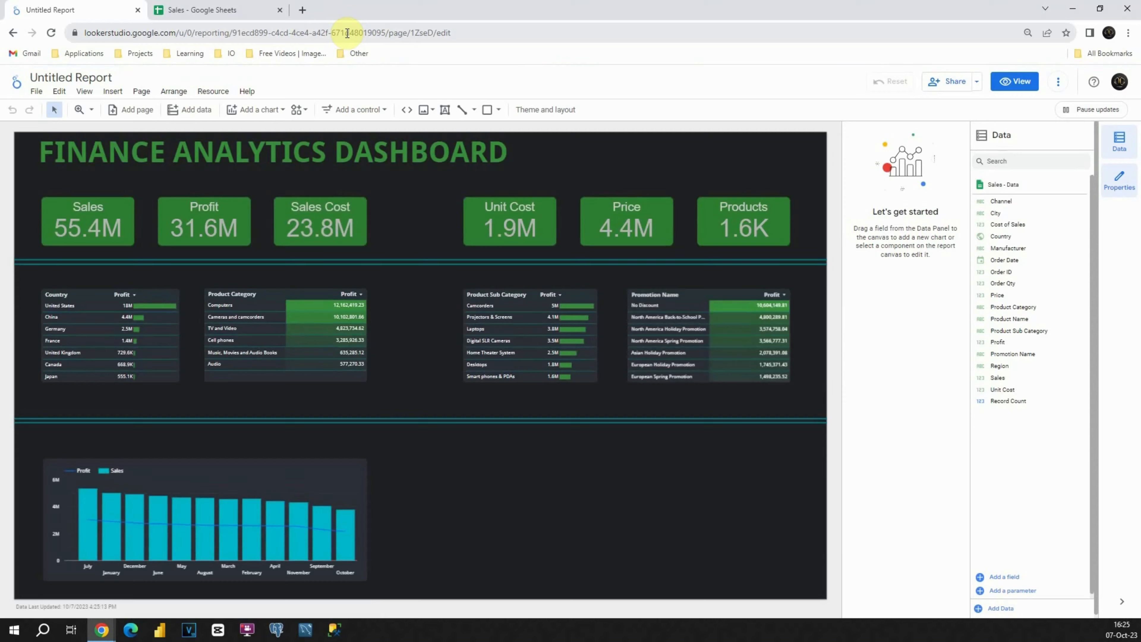
- Sort the combo chart by Order Date (Month) in ascending order, from January to December
{"action": "left_click", "coordinate": [283, 472]}
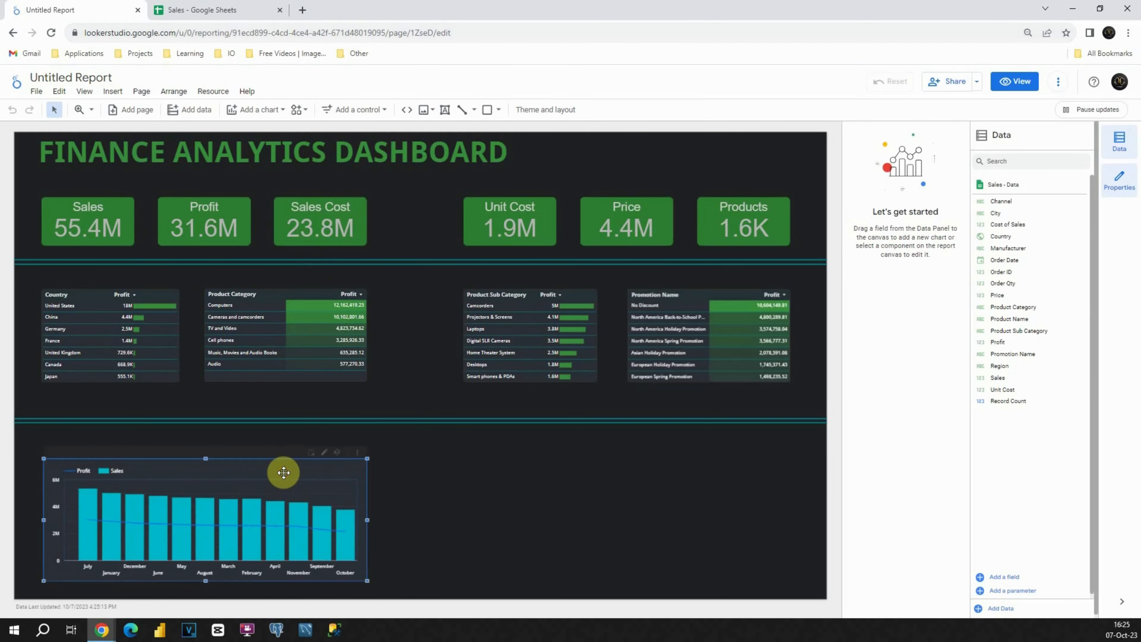
{"action": "right_click", "coordinate": [357, 454]}
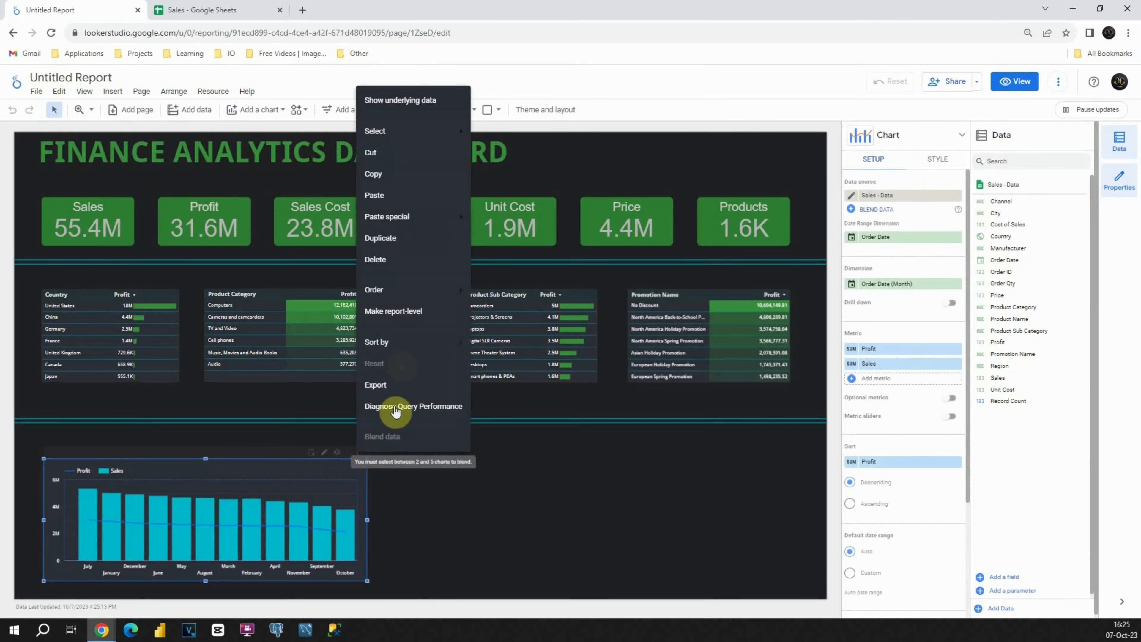
{"action": "mouse_move", "coordinate": [406, 343]}
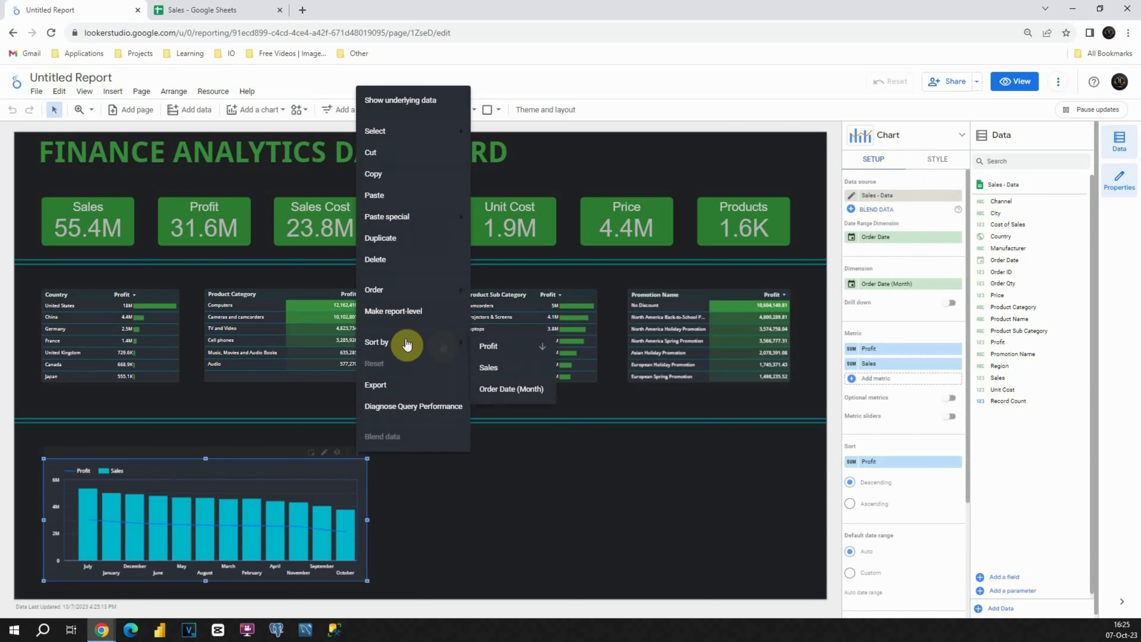
{"action": "left_click", "coordinate": [507, 388]}
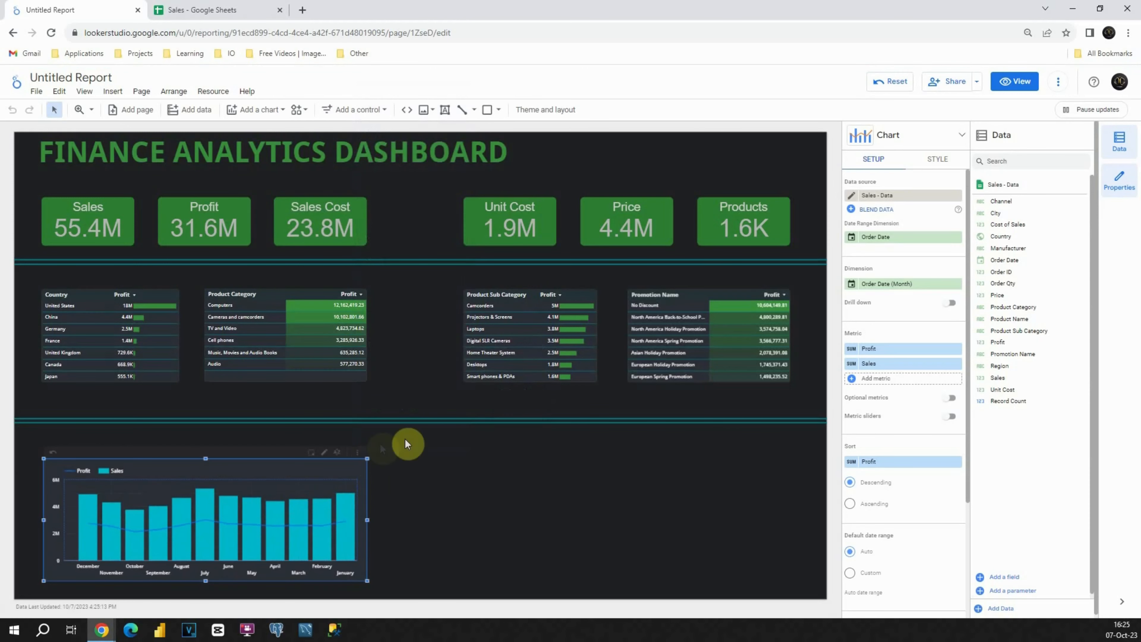
{"action": "right_click", "coordinate": [365, 453]}
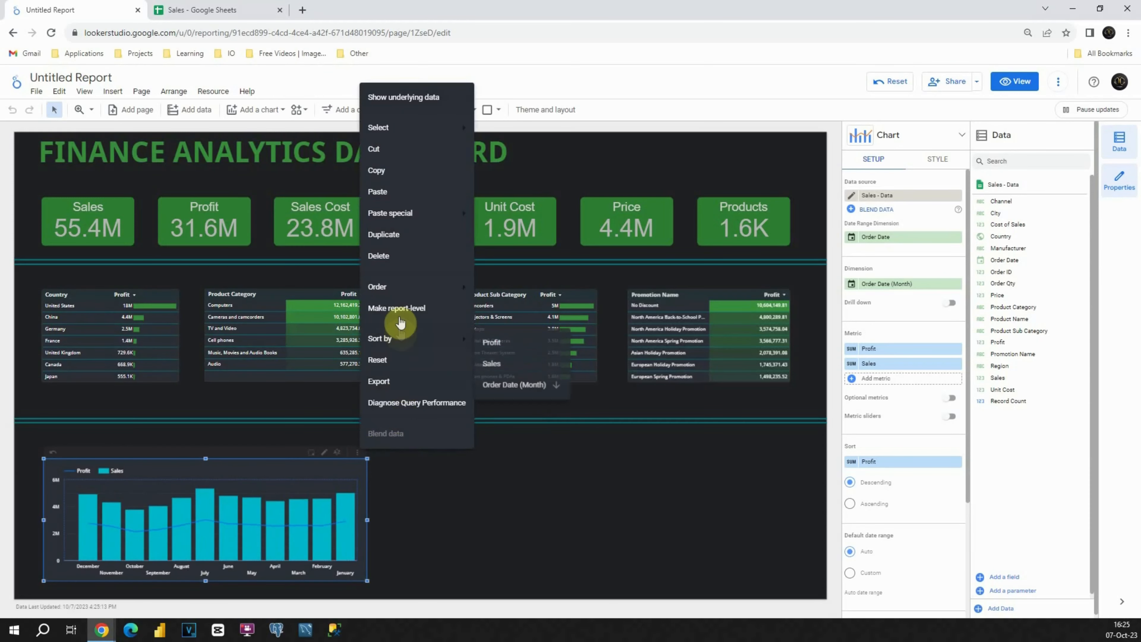
{"action": "left_click", "coordinate": [512, 384]}
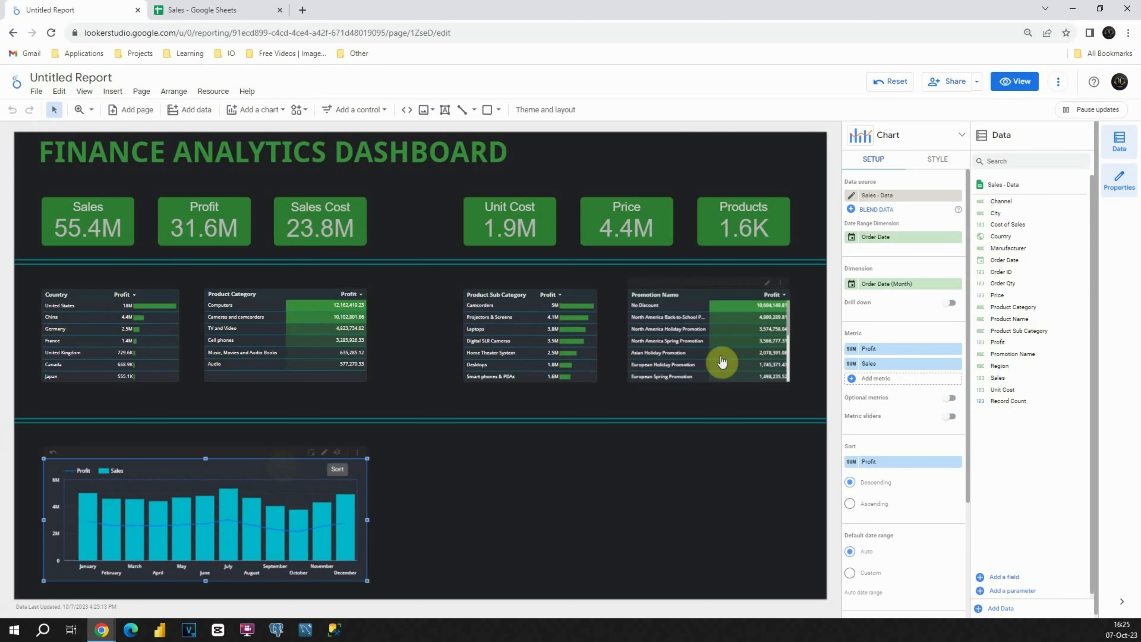
- Style the combo chart's Profit line with weight 3, a Dashed line style and an orange color
{"action": "left_click", "coordinate": [938, 165]}
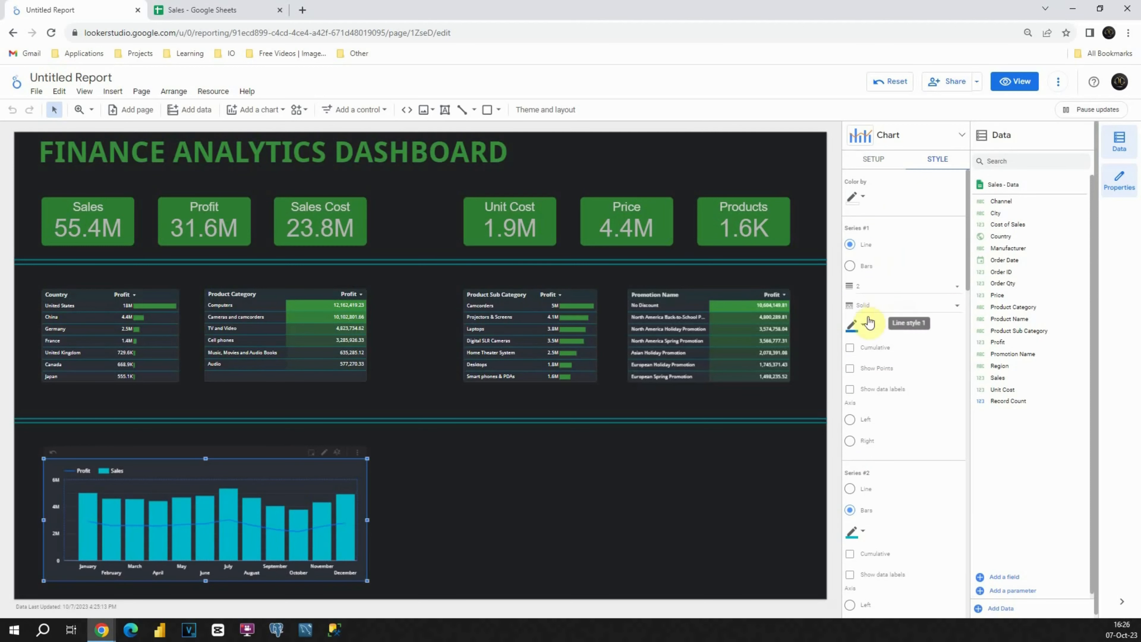
{"action": "left_click", "coordinate": [890, 289]}
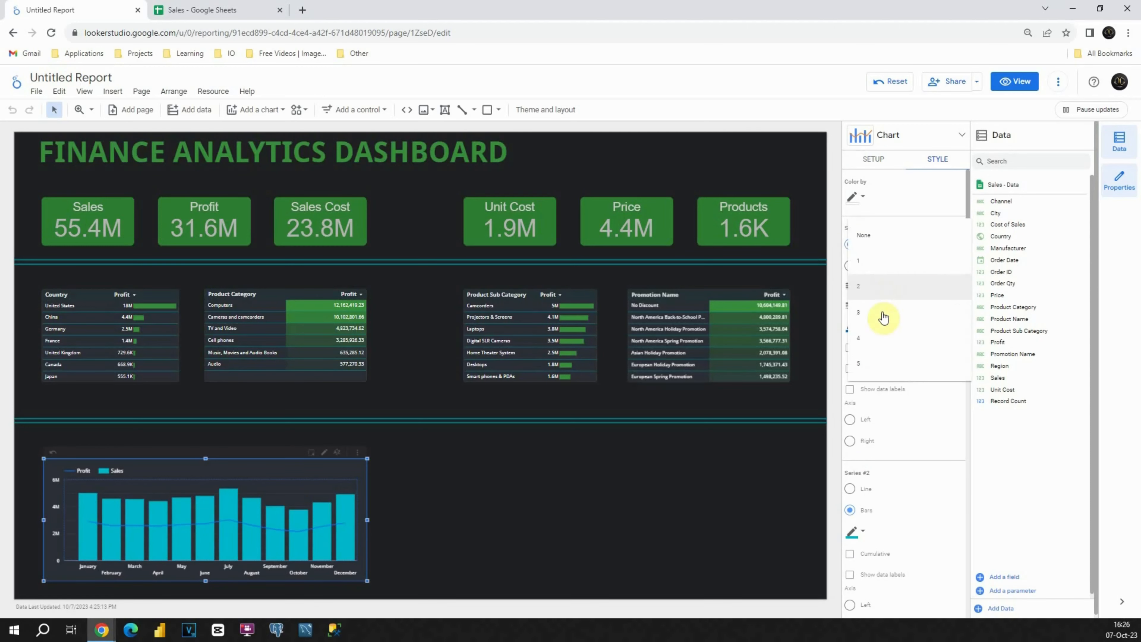
{"action": "left_click", "coordinate": [879, 317]}
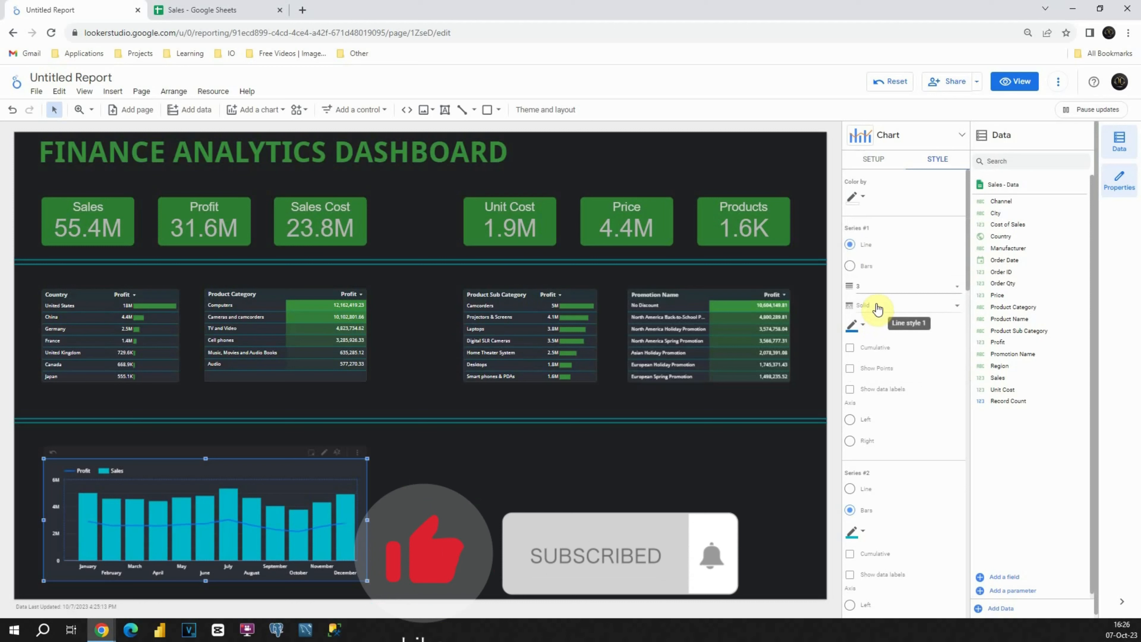
{"action": "left_click", "coordinate": [877, 310]}
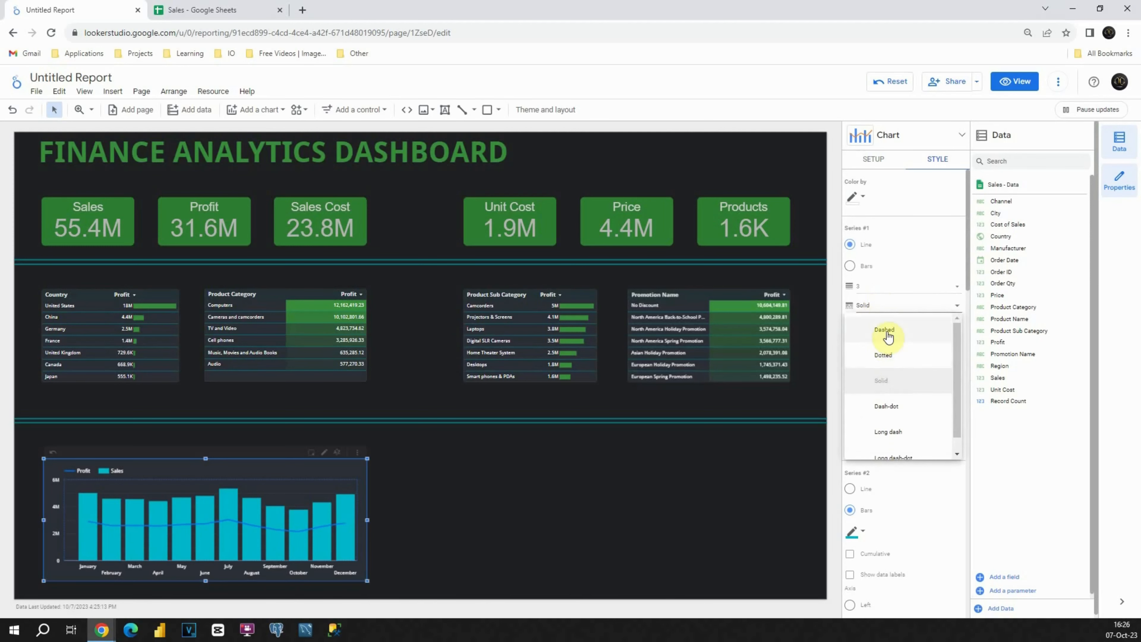
{"action": "scroll", "coordinate": [895, 392], "scroll_direction": "down", "scroll_amount": 1}
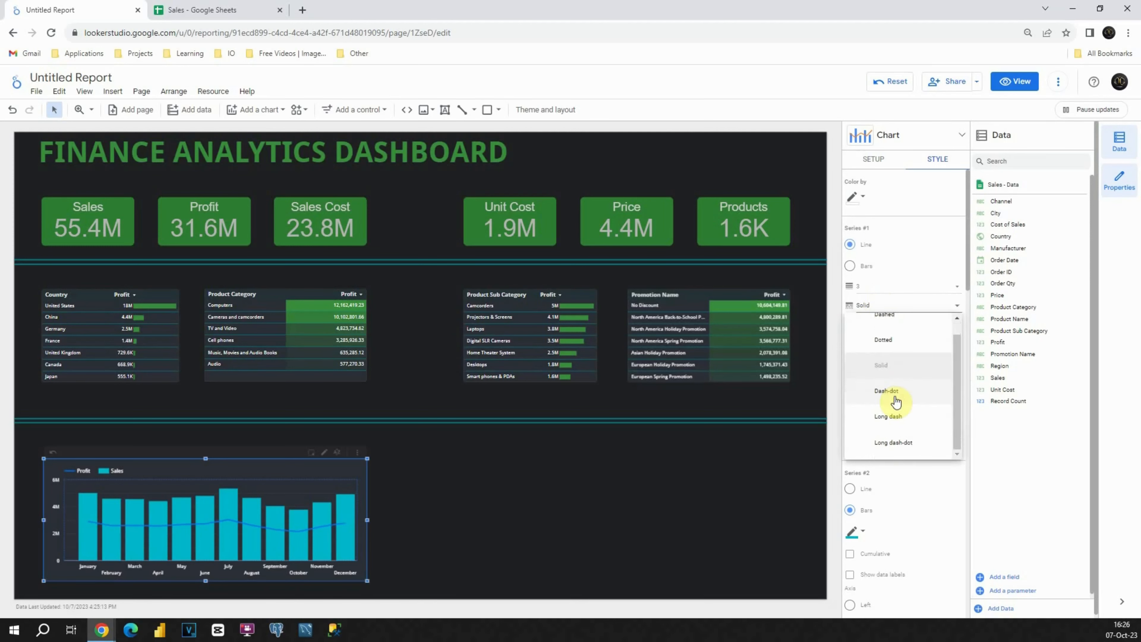
{"action": "scroll", "coordinate": [896, 391], "scroll_direction": "up", "scroll_amount": 1}
{"action": "left_click", "coordinate": [890, 324]}
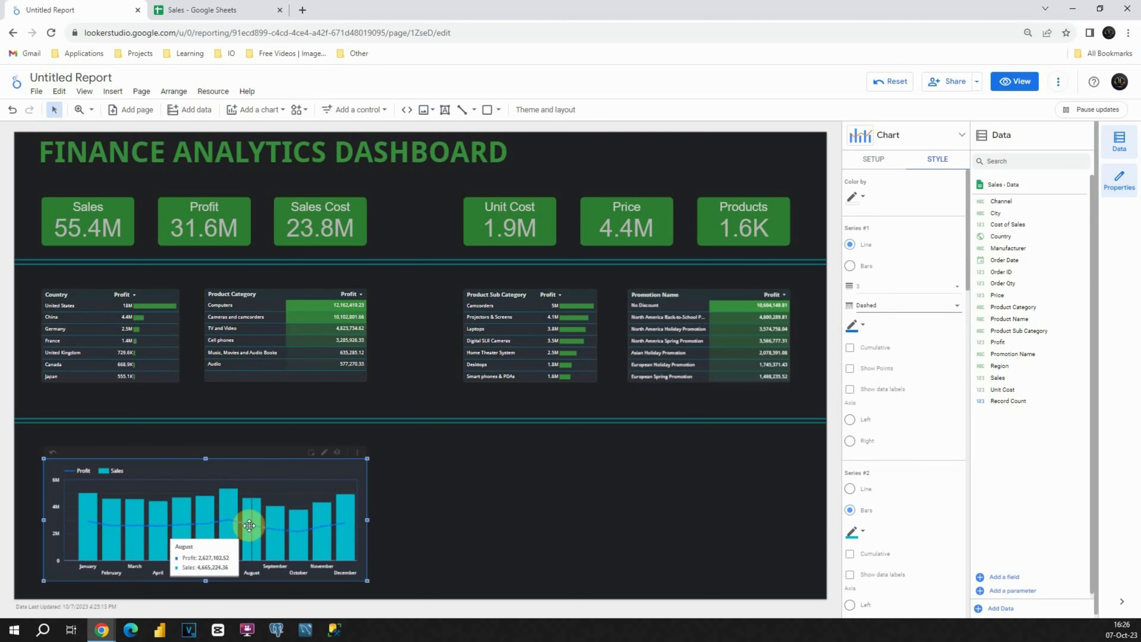
{"action": "left_click", "coordinate": [863, 325]}
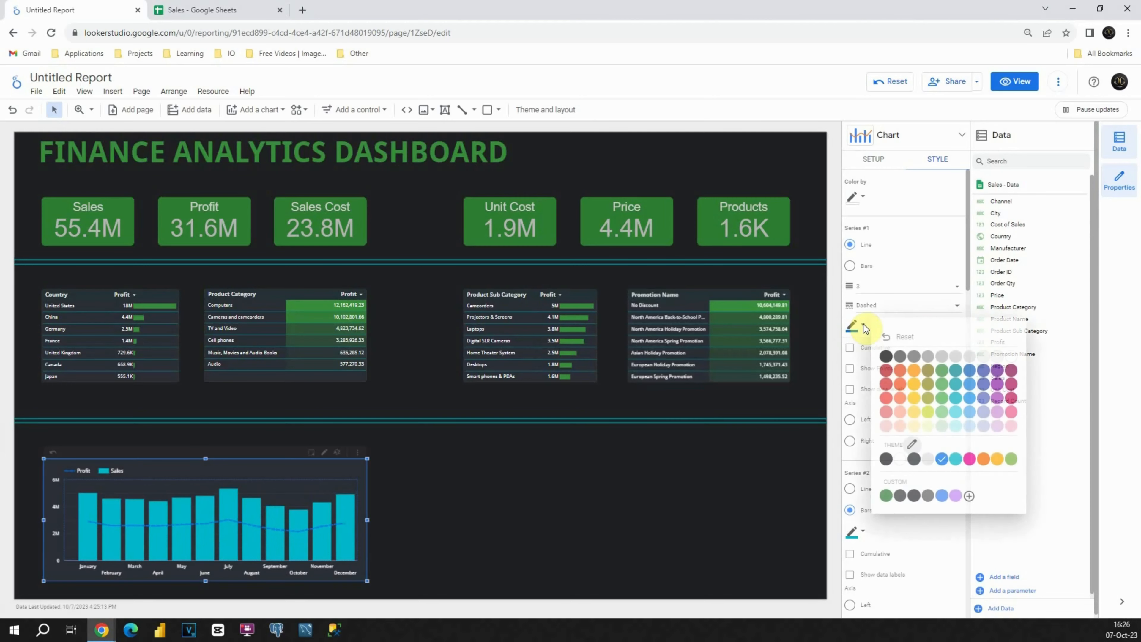
{"action": "left_click", "coordinate": [914, 370]}
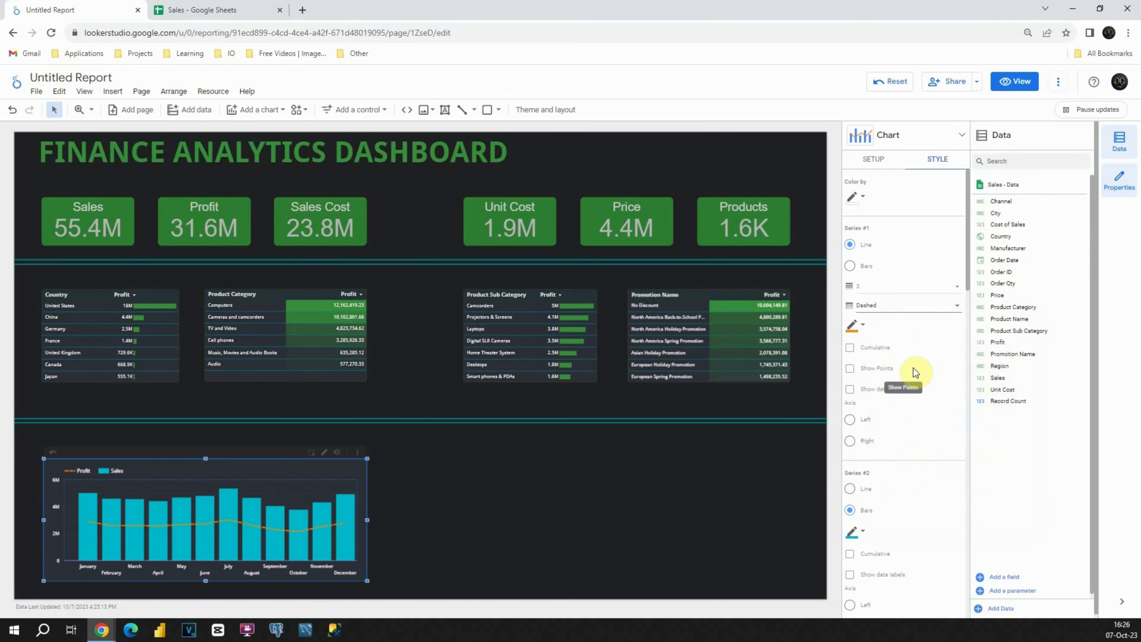
- Show points and data labels with compact numbers on the combo chart's Profit line
{"action": "left_click", "coordinate": [849, 368]}
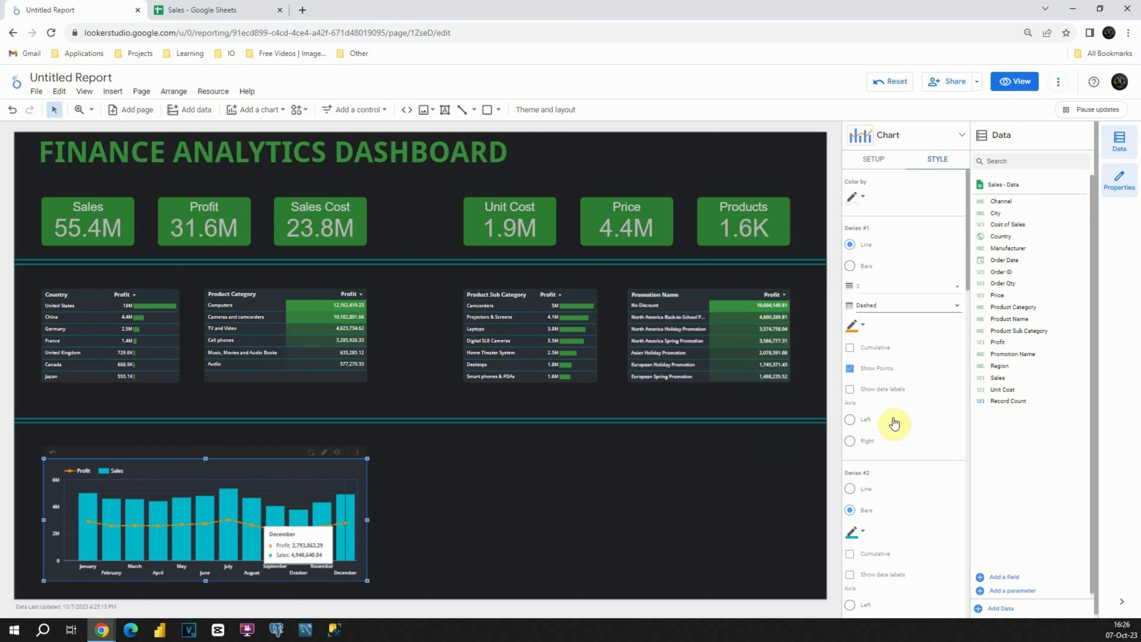
{"action": "left_click", "coordinate": [849, 389]}
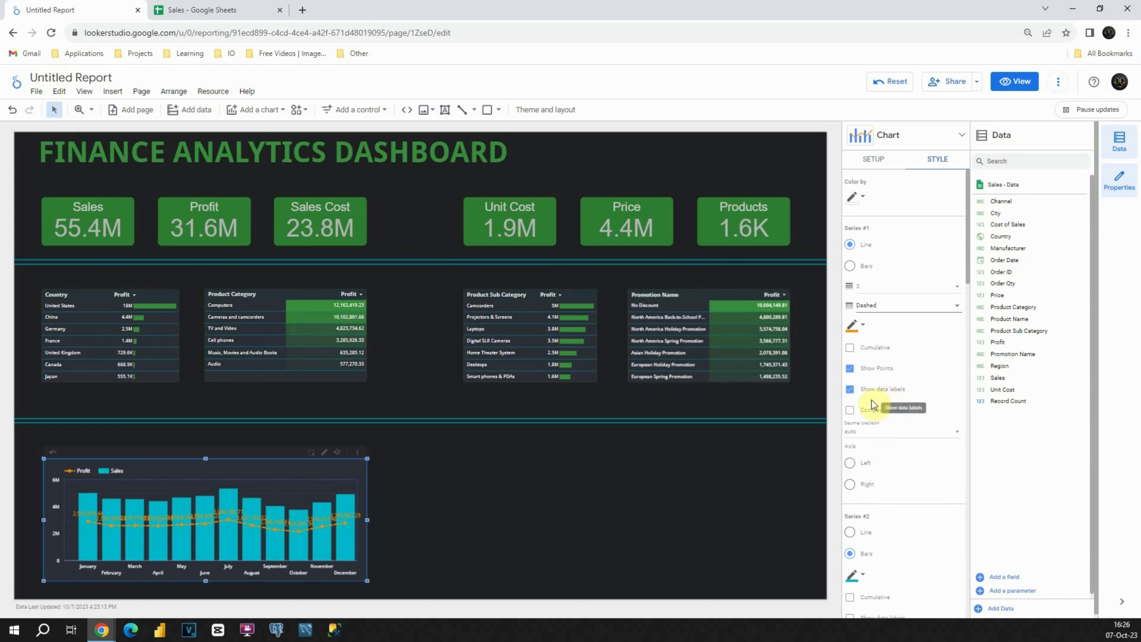
{"action": "left_click", "coordinate": [851, 410]}
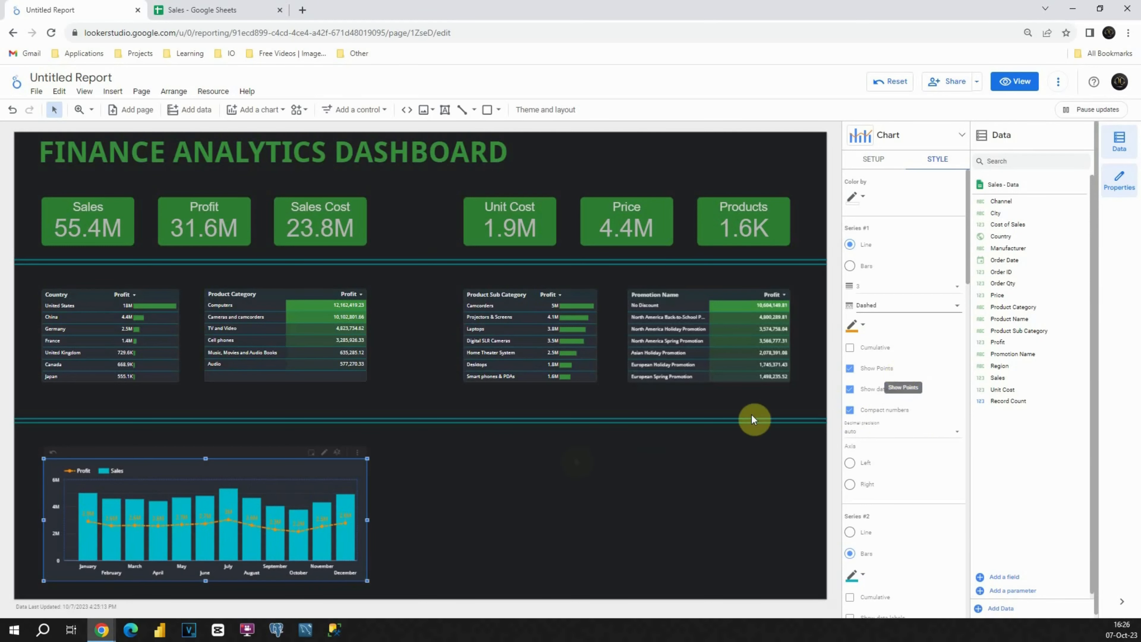
- Color the combo chart's Sales bars with the custom dark green
{"action": "scroll", "coordinate": [927, 384], "scroll_direction": "down", "scroll_amount": 2}
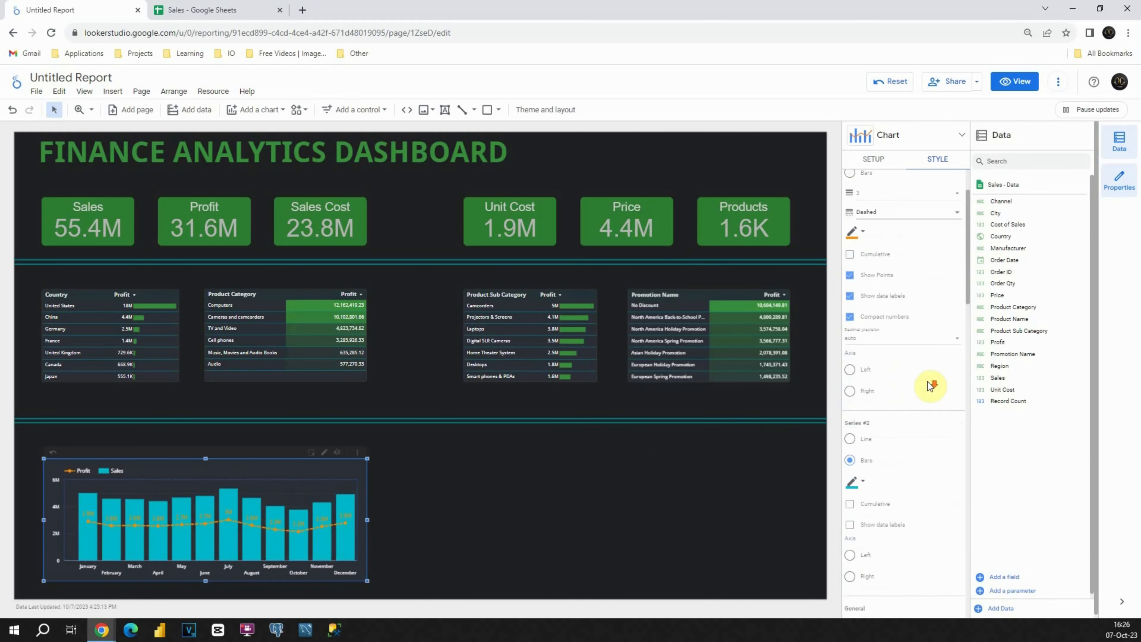
{"action": "scroll", "coordinate": [927, 381], "scroll_direction": "down", "scroll_amount": 2}
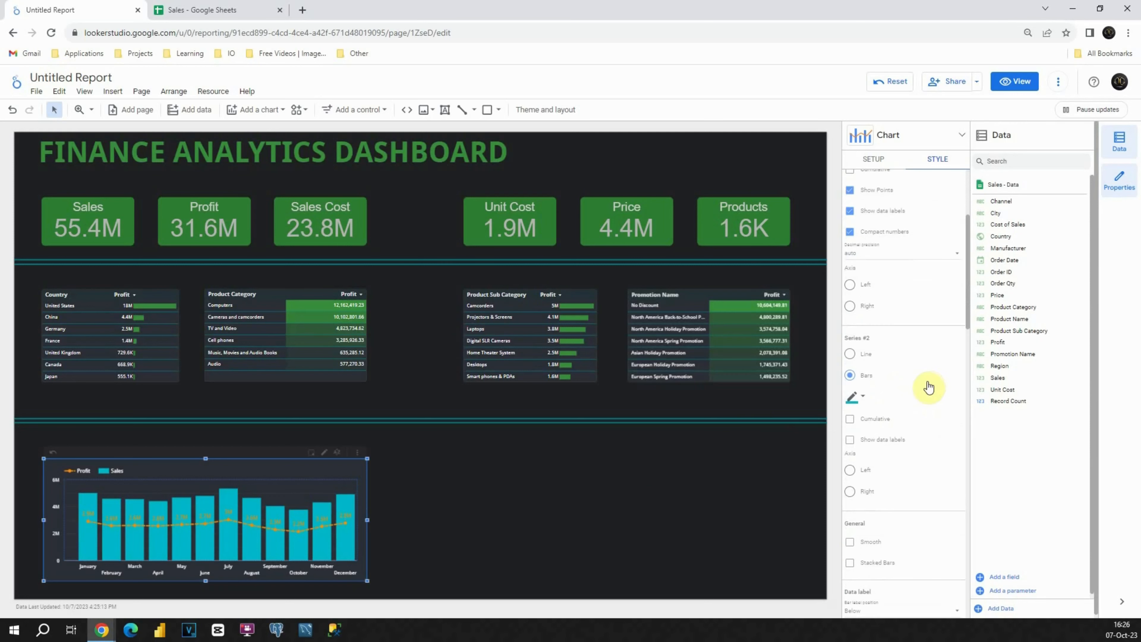
{"action": "left_click", "coordinate": [860, 397]}
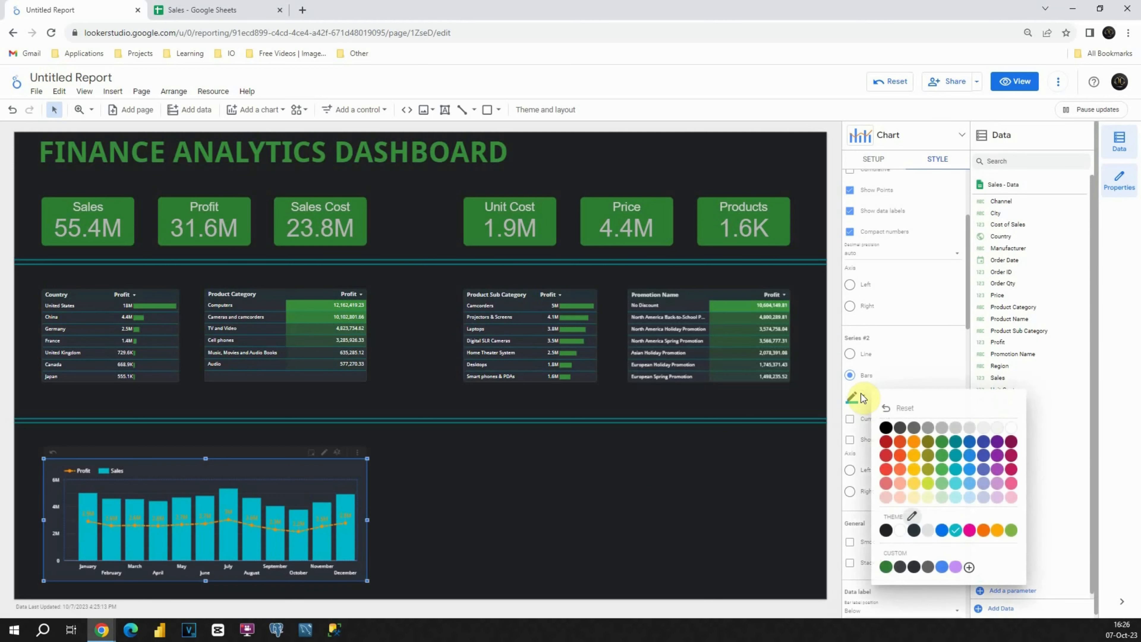
{"action": "left_click", "coordinate": [943, 441]}
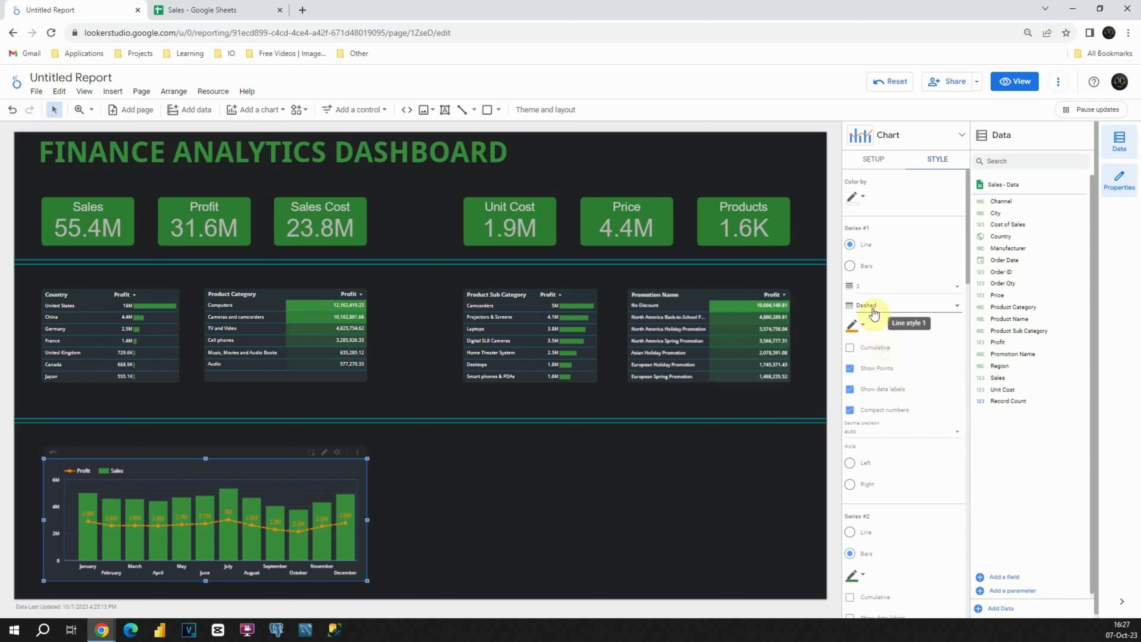
{"action": "scroll", "coordinate": [887, 417], "scroll_direction": "down", "scroll_amount": 3}
{"action": "left_click", "coordinate": [867, 457]}
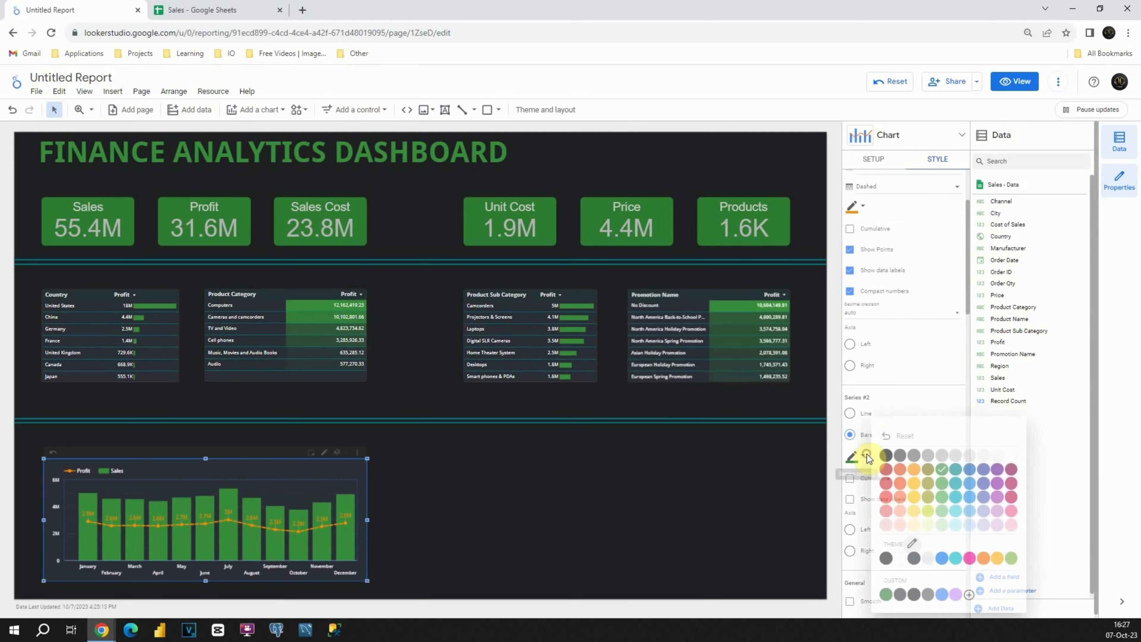
{"action": "left_click", "coordinate": [887, 594]}
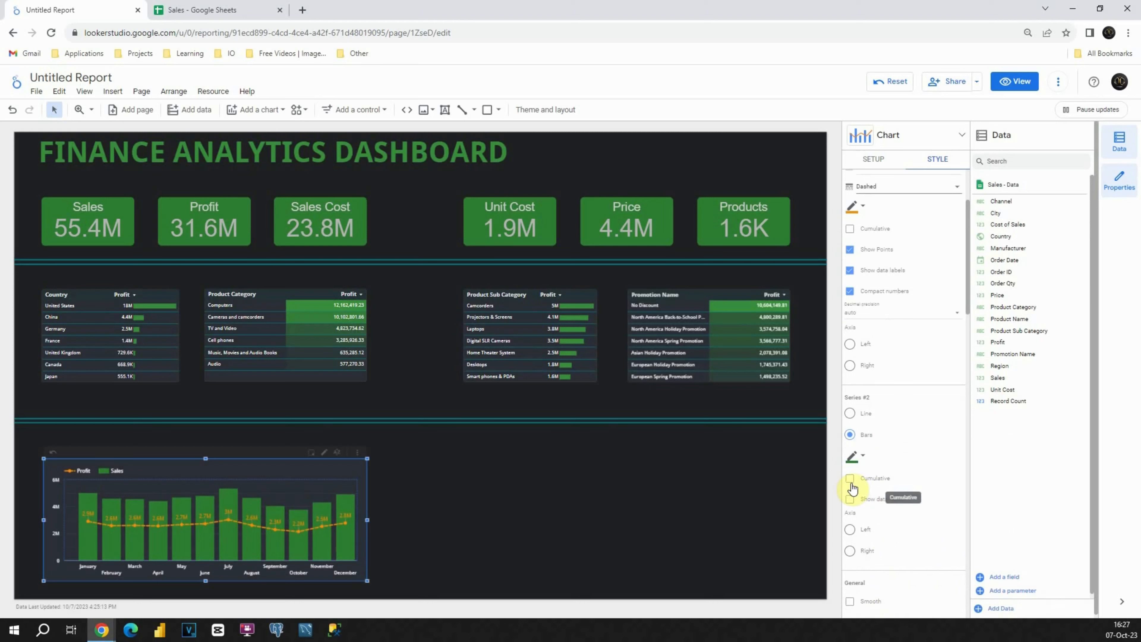
- Show data labels with compact numbers on the Sales bars
{"action": "left_click", "coordinate": [849, 499]}
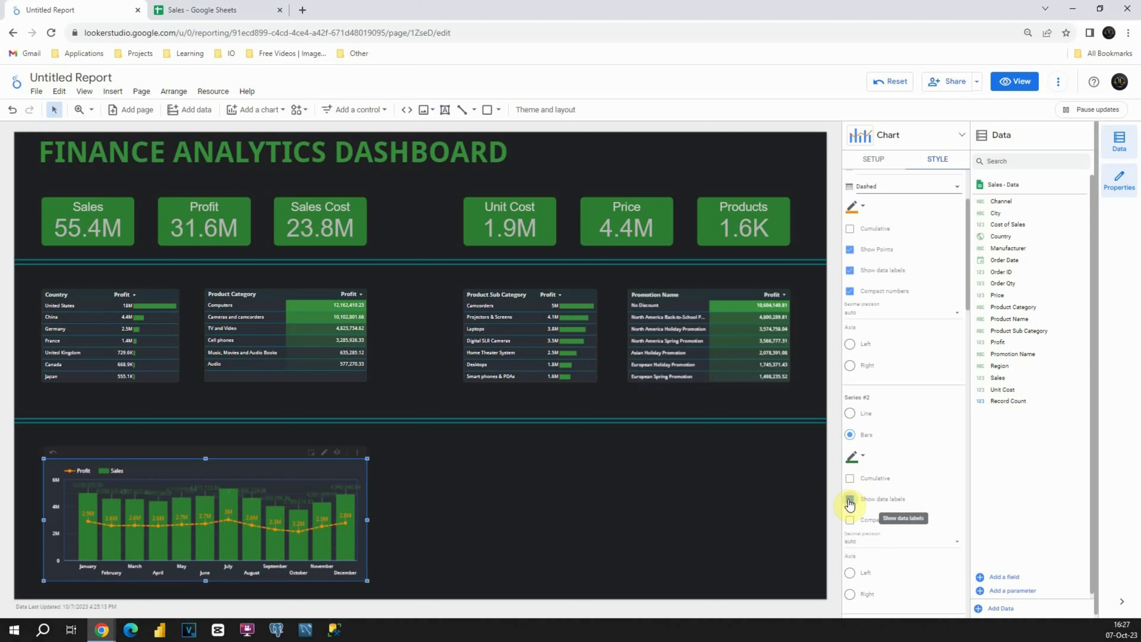
{"action": "left_click", "coordinate": [850, 520]}
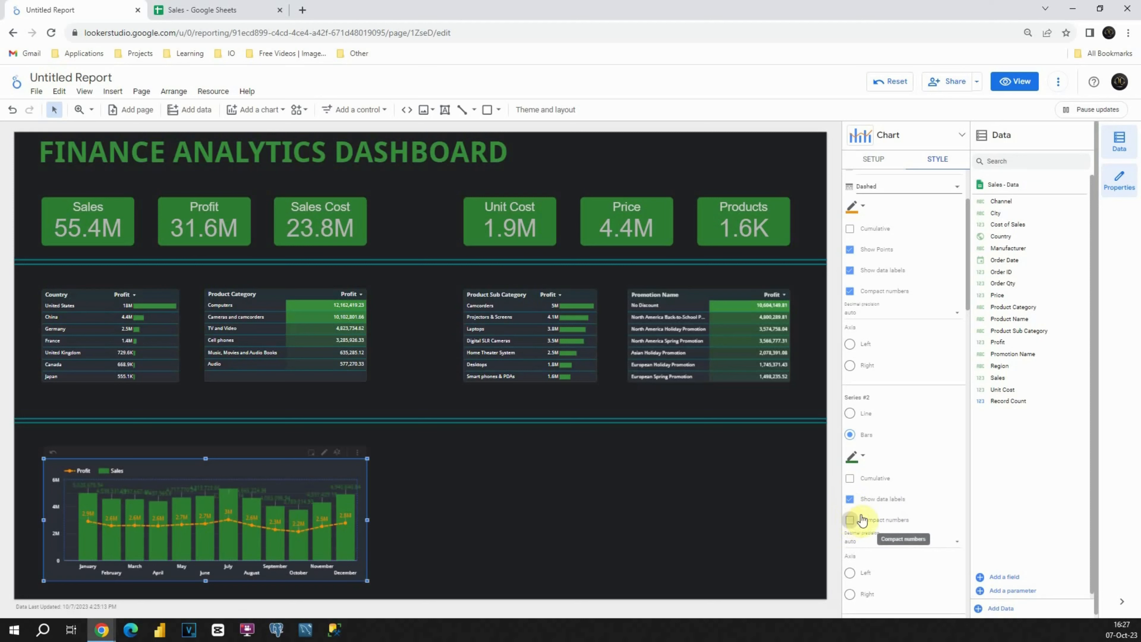
{"action": "scroll", "coordinate": [931, 481], "scroll_direction": "down", "scroll_amount": 1}
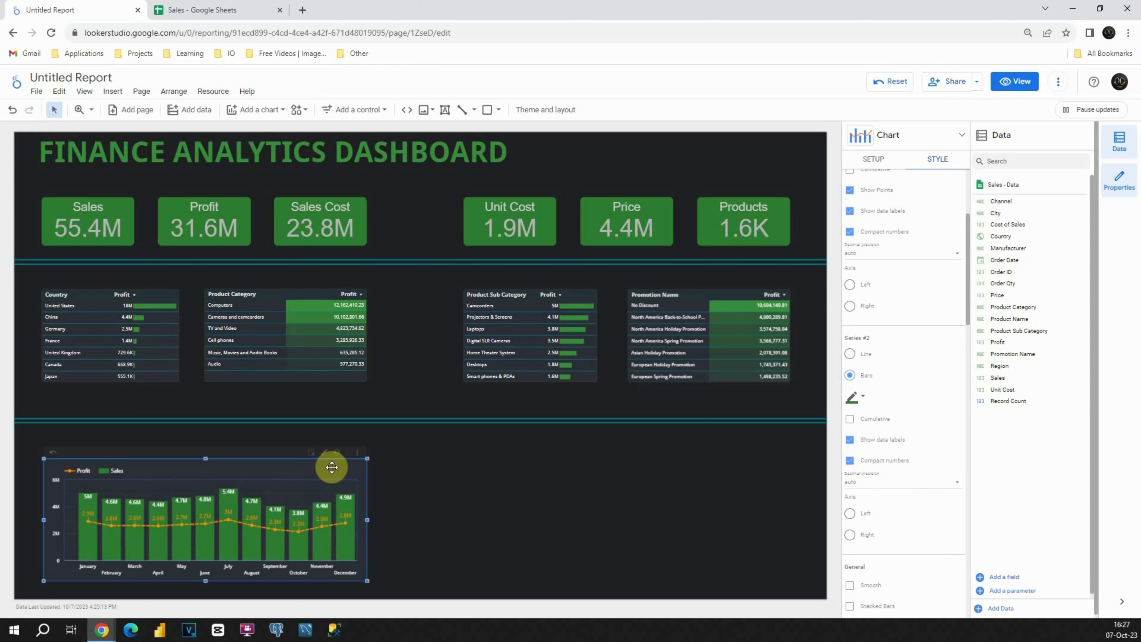
- Place a copy of the combo chart below the Product Sub Category and Promotion Name tables and replace its Profit metric with Unit Cost
{"action": "key", "text": "ctrl+v"}
{"action": "left_click_drag", "start_coordinate": [326, 476], "coordinate": [736, 463]}
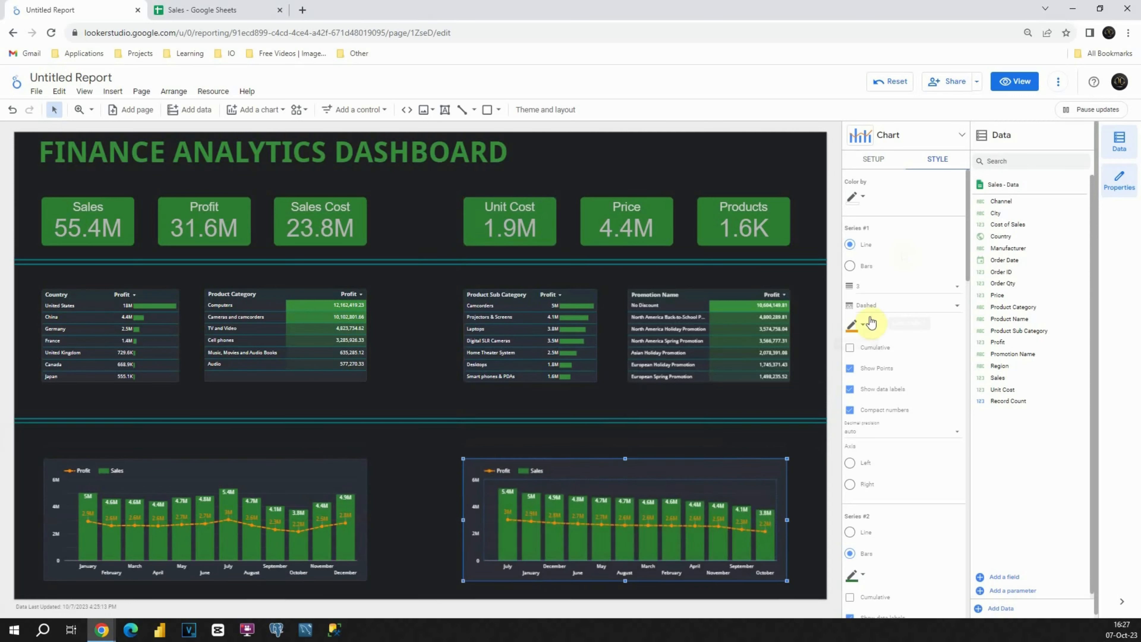
{"action": "left_click", "coordinate": [944, 168]}
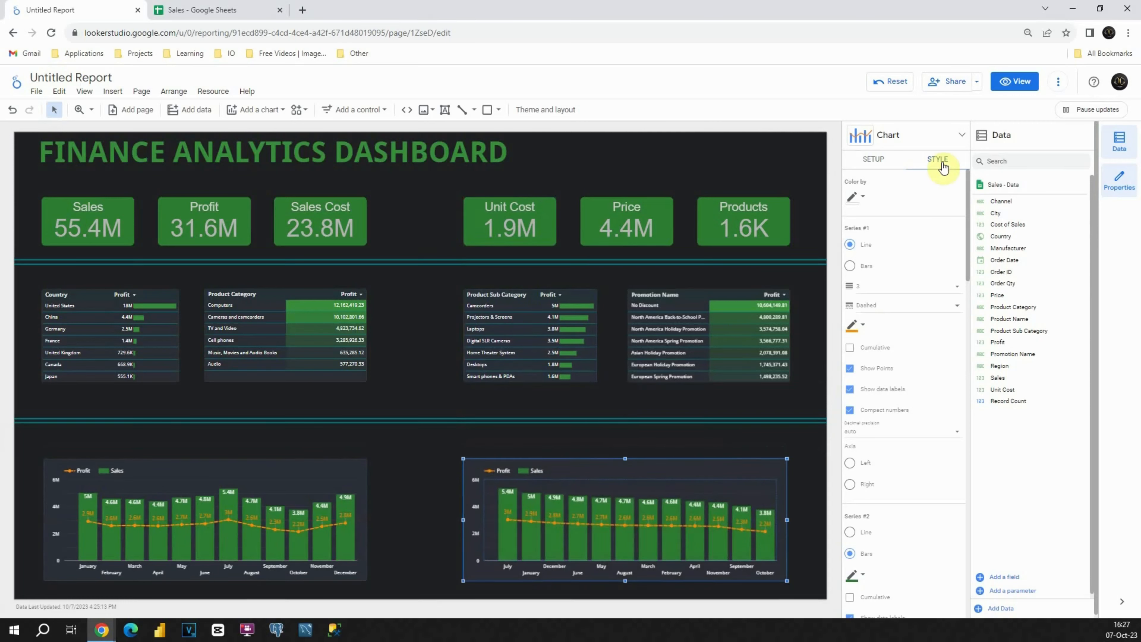
{"action": "left_click", "coordinate": [873, 158]}
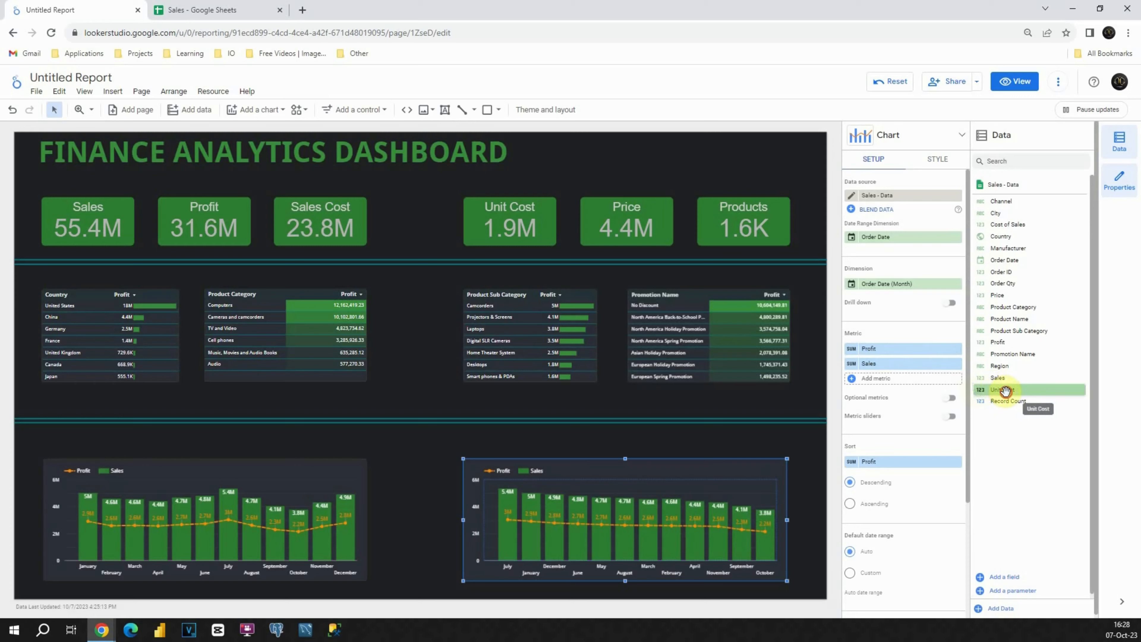
{"action": "left_click_drag", "start_coordinate": [1002, 389], "coordinate": [883, 353]}
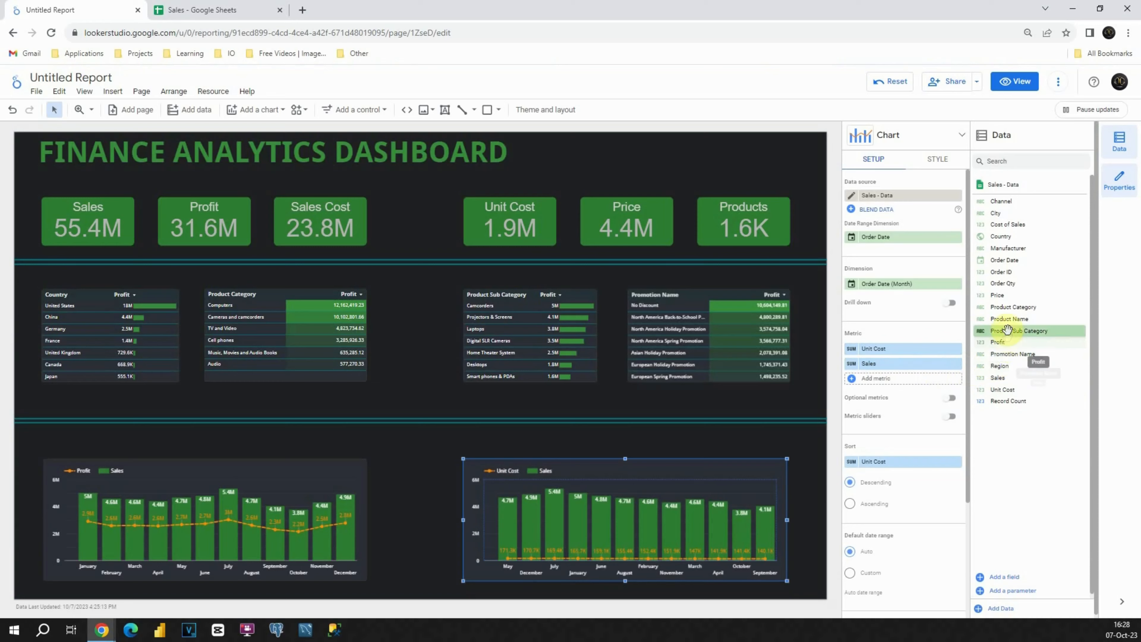
- Replace the copied chart's Sales metric with Cost of Sales and convert it from a combo chart to a stacked column chart
{"action": "left_click_drag", "start_coordinate": [1007, 224], "coordinate": [882, 366]}
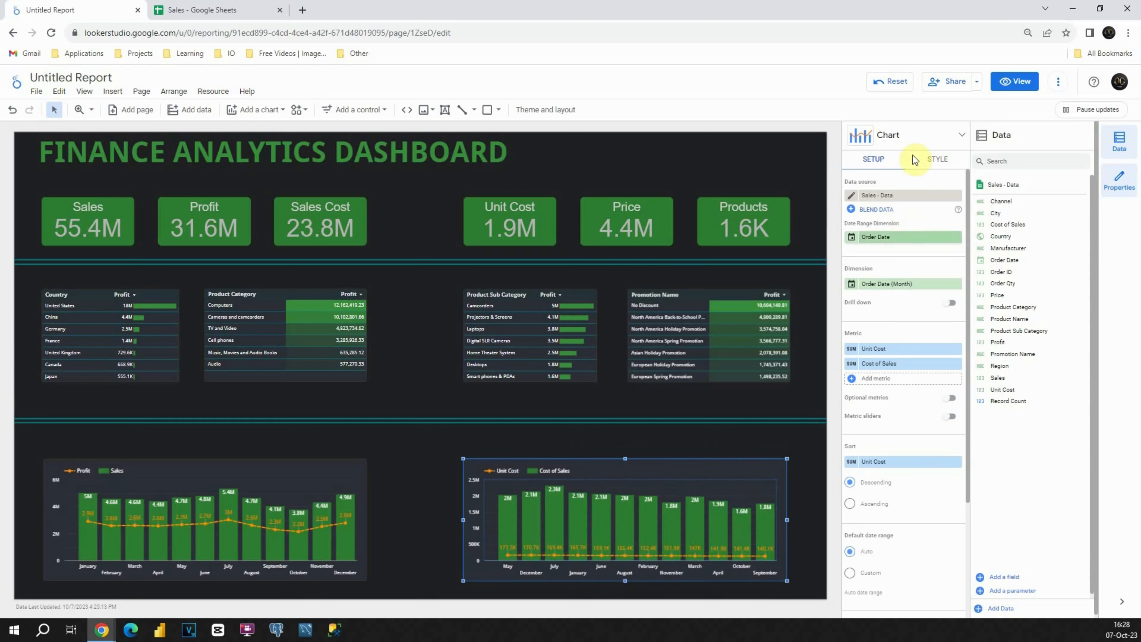
{"action": "left_click", "coordinate": [913, 140]}
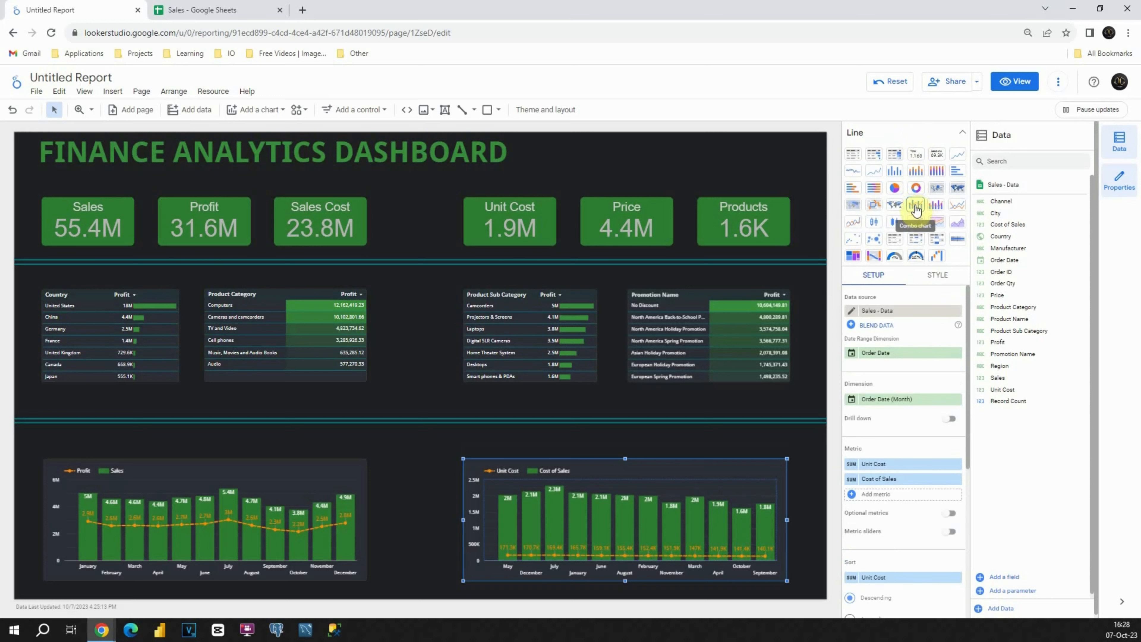
{"action": "left_click", "coordinate": [915, 171]}
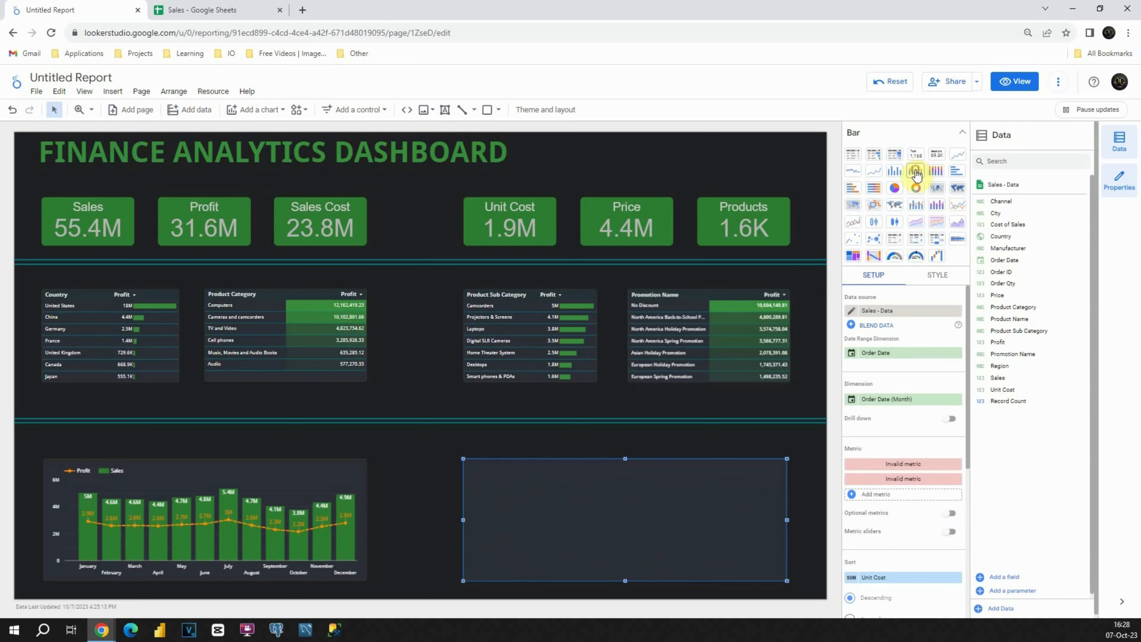
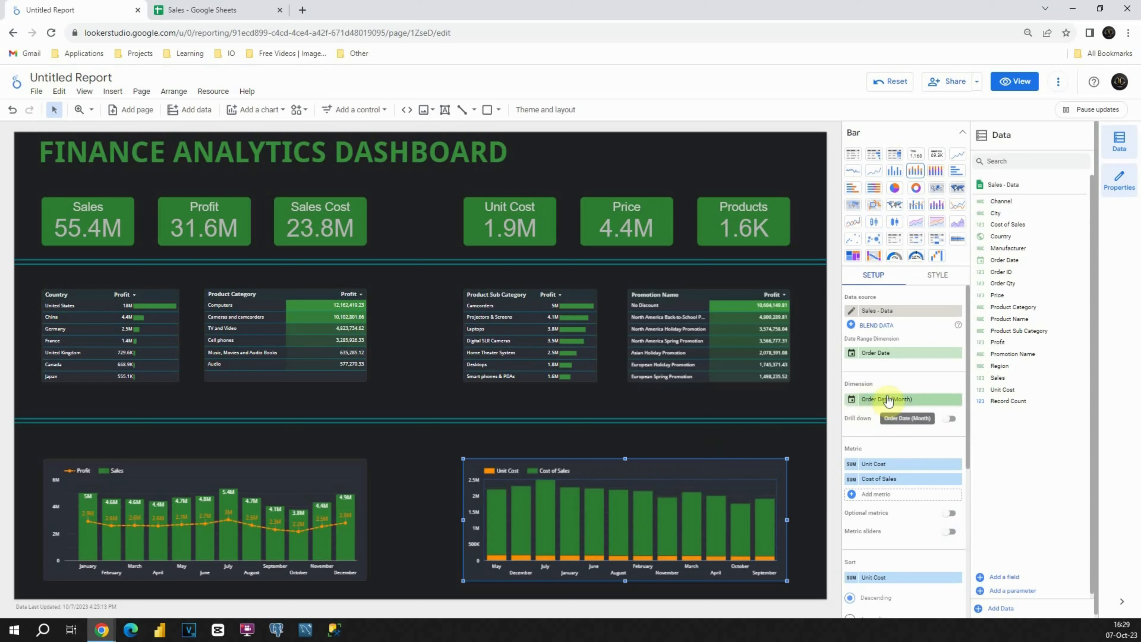
- Change the date grouping of the Unit Cost and Cost of Sales chart's Order Date dimension to Year Quarter
{"action": "left_click", "coordinate": [855, 401]}
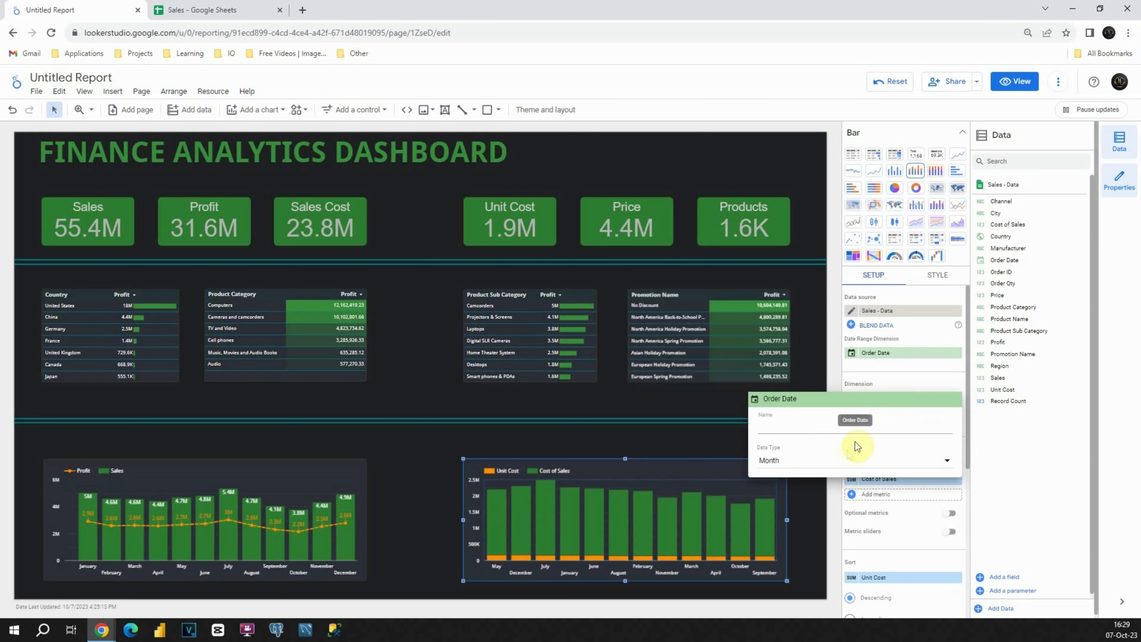
{"action": "left_click", "coordinate": [841, 463]}
{"action": "mouse_move", "coordinate": [843, 511]}
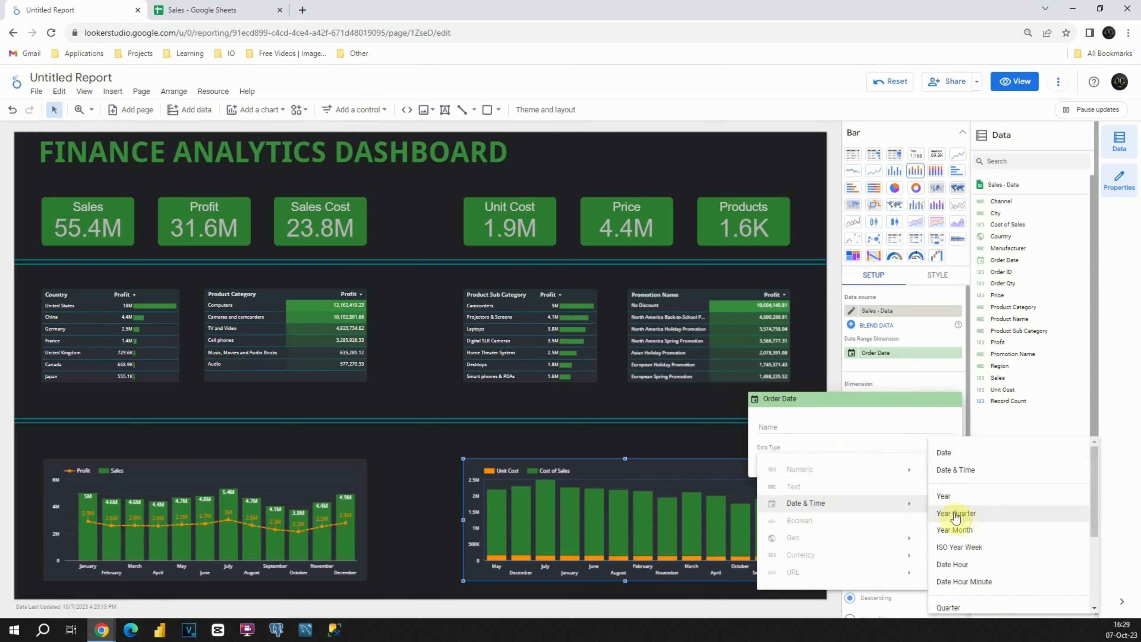
{"action": "left_click", "coordinate": [957, 513]}
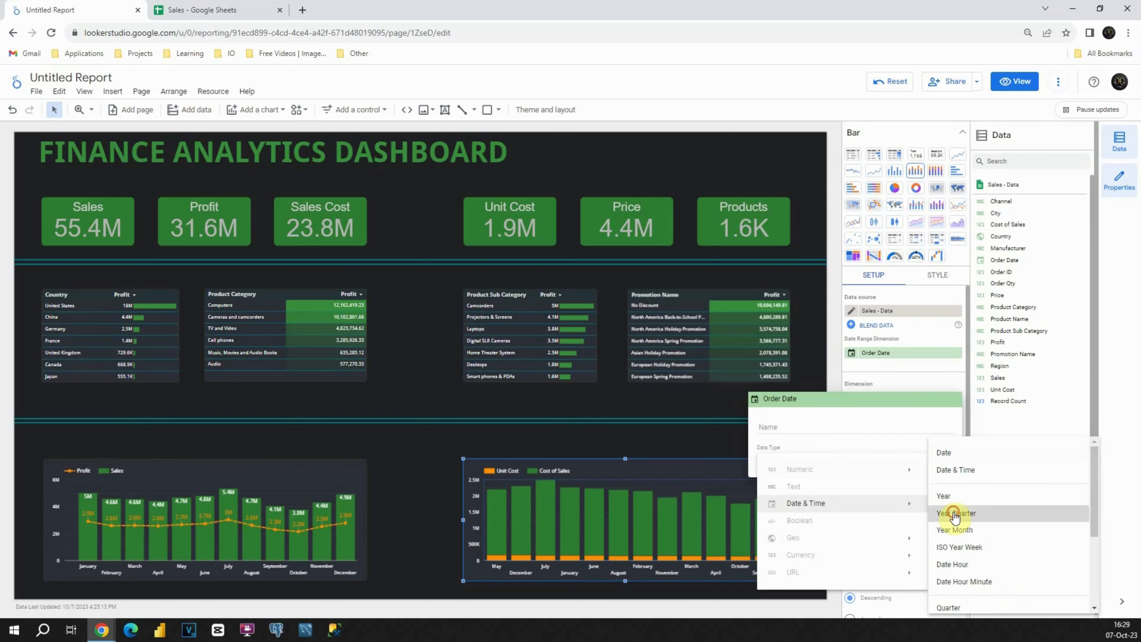
{"action": "left_click", "coordinate": [671, 440]}
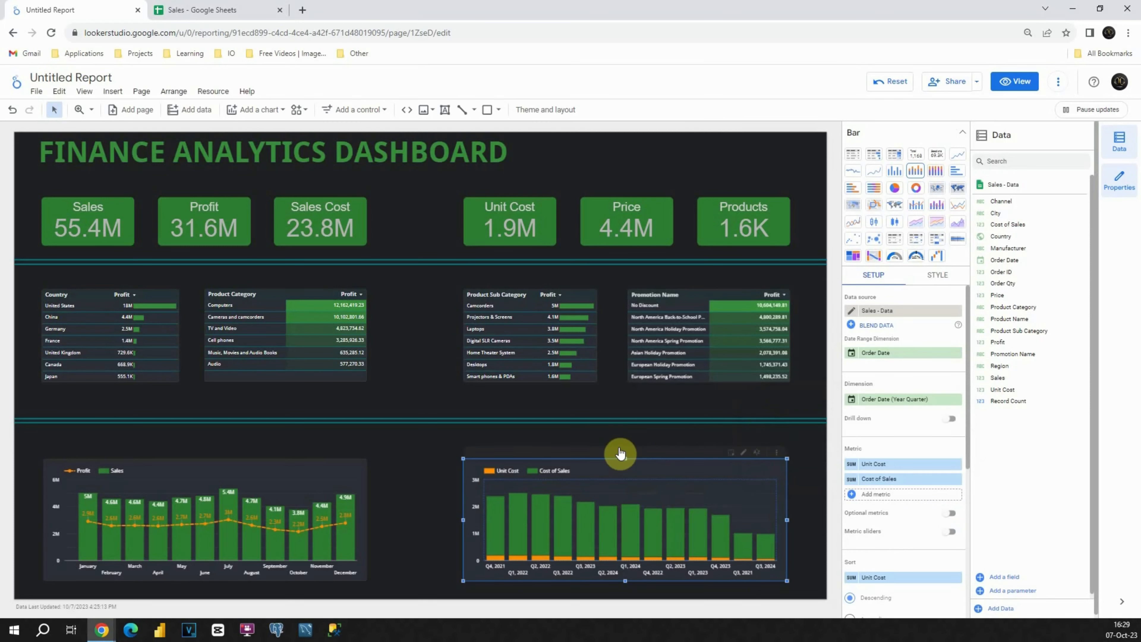
- Sort the Unit Cost and Cost of Sales chart by Order Date (Year Quarter)
{"action": "left_click", "coordinate": [781, 459]}
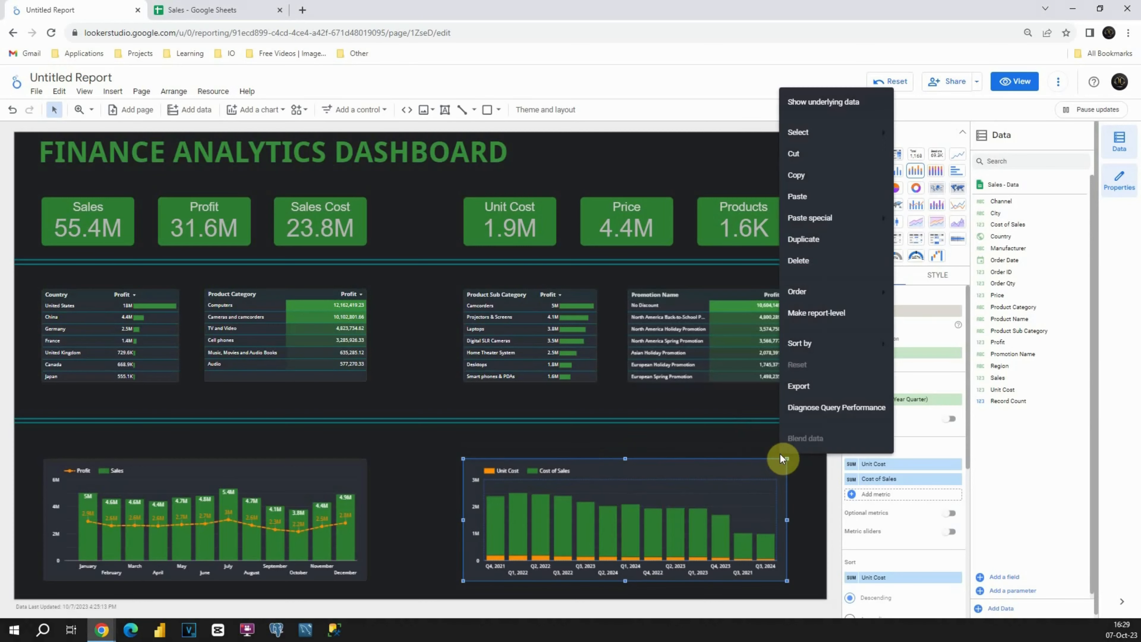
{"action": "mouse_move", "coordinate": [823, 297]}
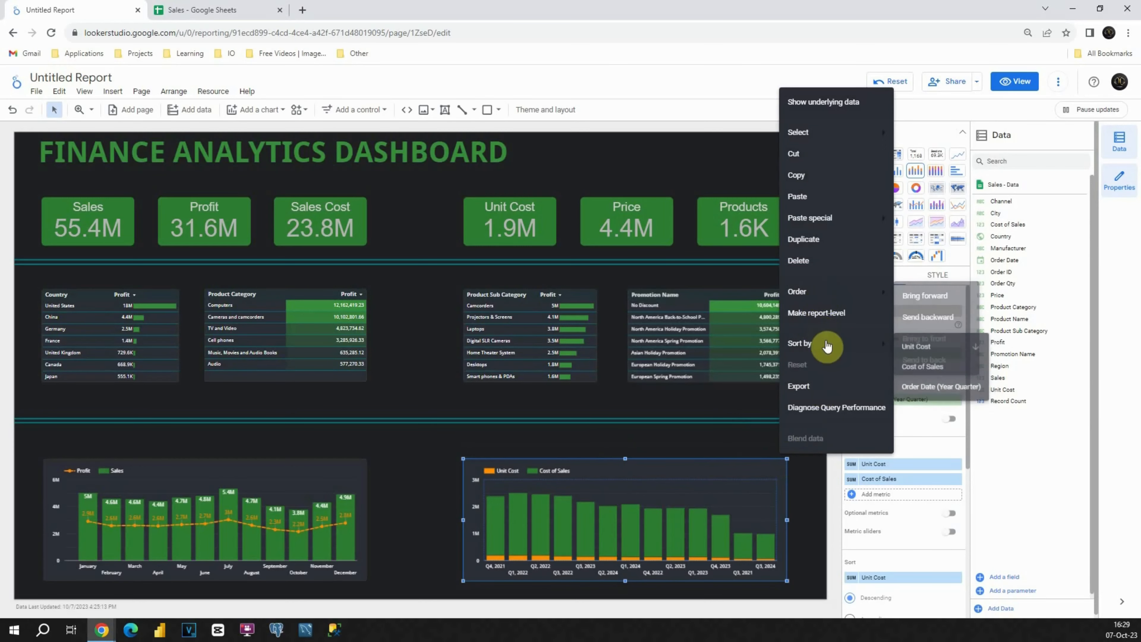
{"action": "mouse_move", "coordinate": [809, 344]}
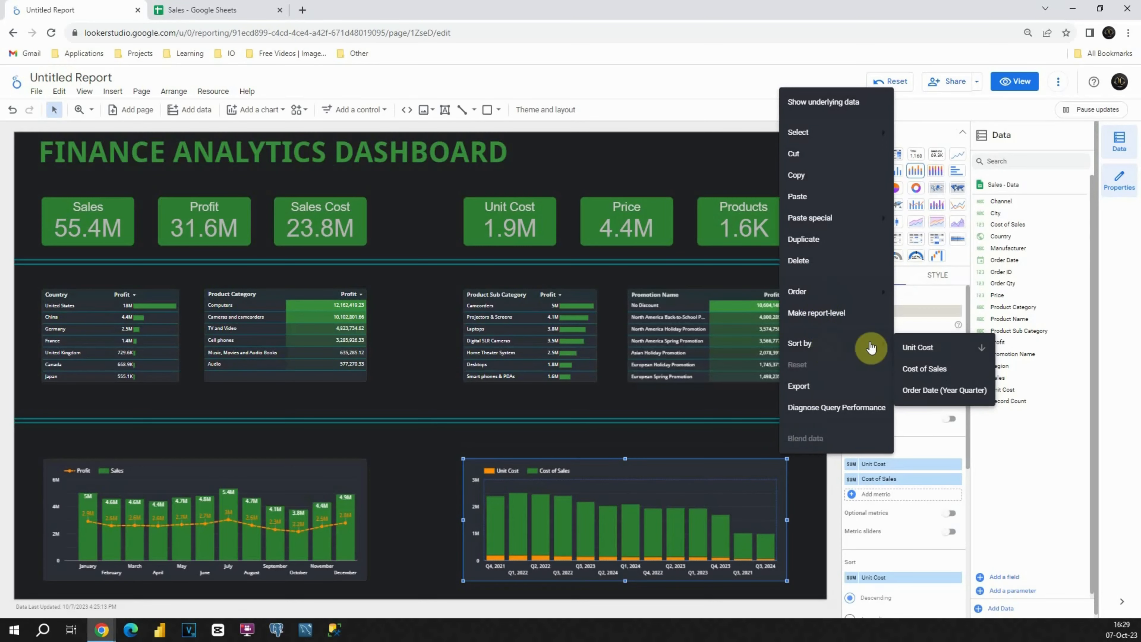
{"action": "left_click", "coordinate": [930, 390]}
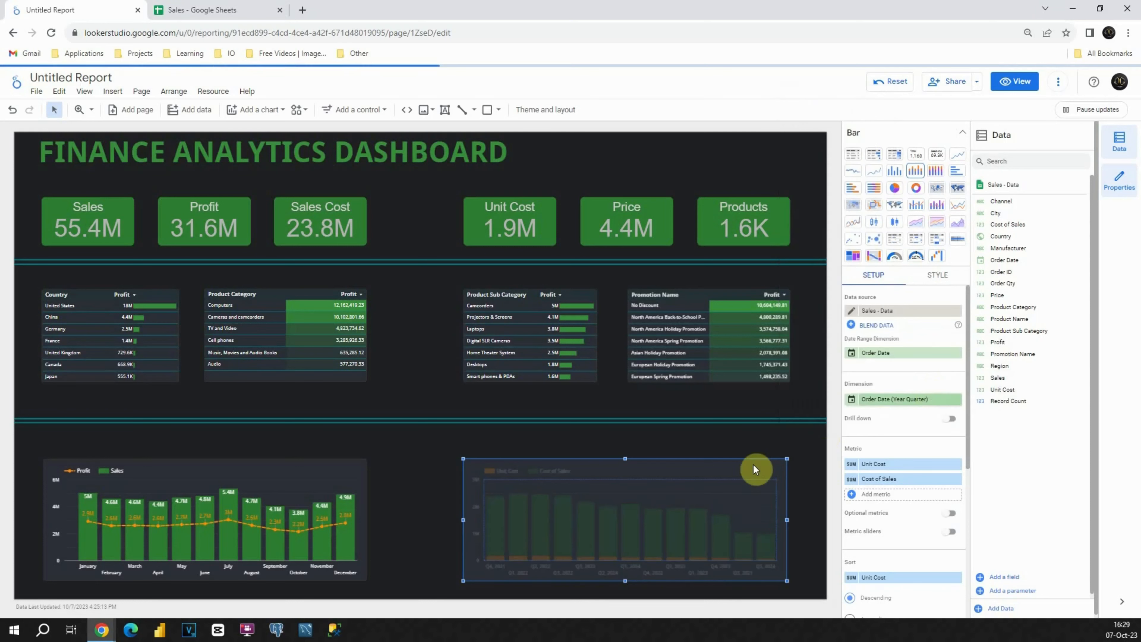
{"action": "left_click", "coordinate": [526, 437]}
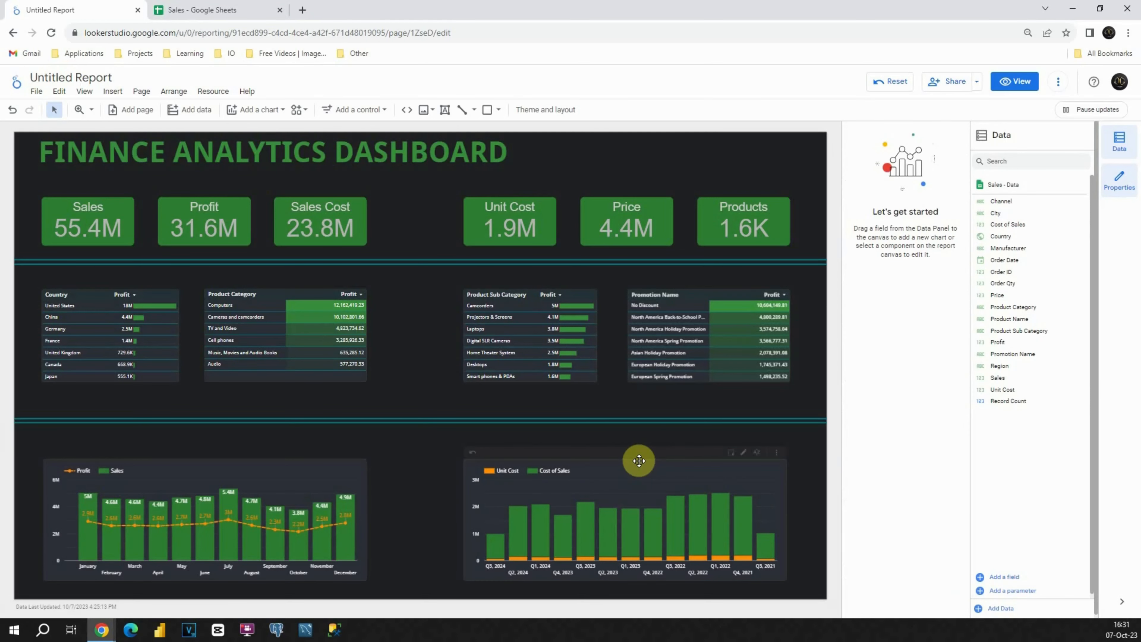
- Narrow the bars of the quarterly Unit Cost and Cost of Sales chart slightly by reducing its group bar width
{"action": "left_click", "coordinate": [638, 460]}
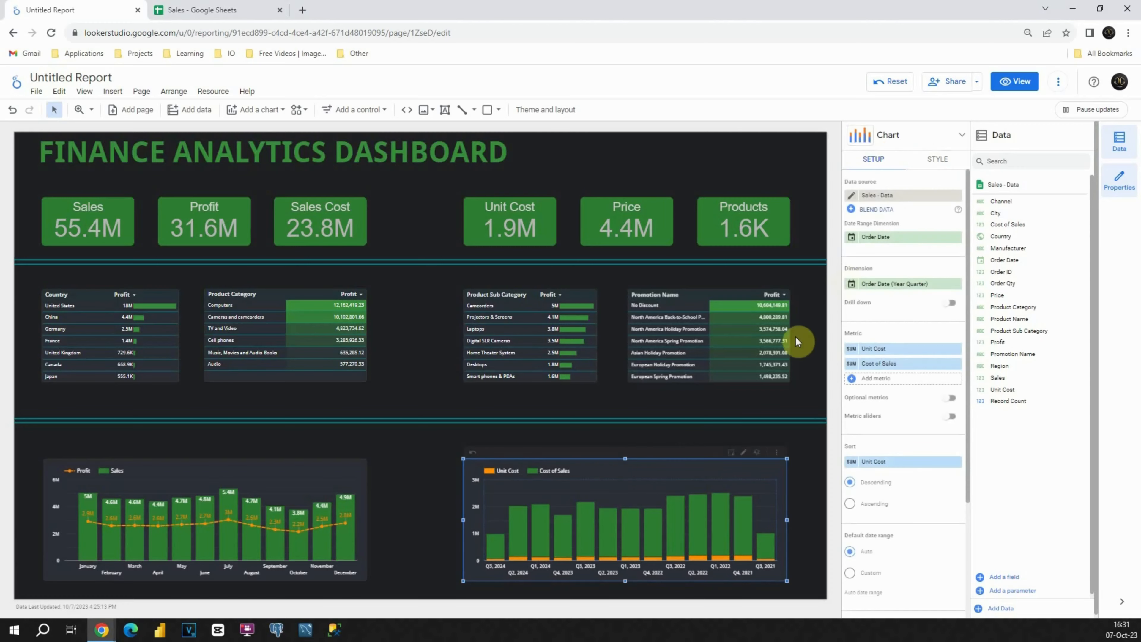
{"action": "left_click", "coordinate": [937, 158]}
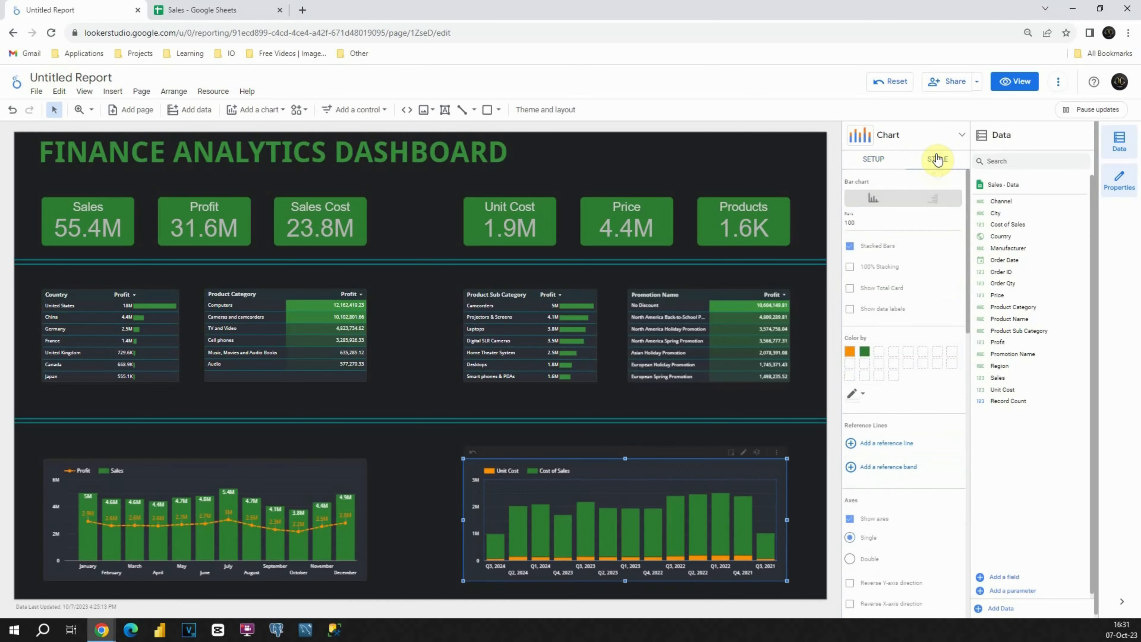
{"action": "scroll", "coordinate": [929, 305], "scroll_direction": "down", "scroll_amount": 5}
{"action": "scroll", "coordinate": [928, 313], "scroll_direction": "down", "scroll_amount": 3}
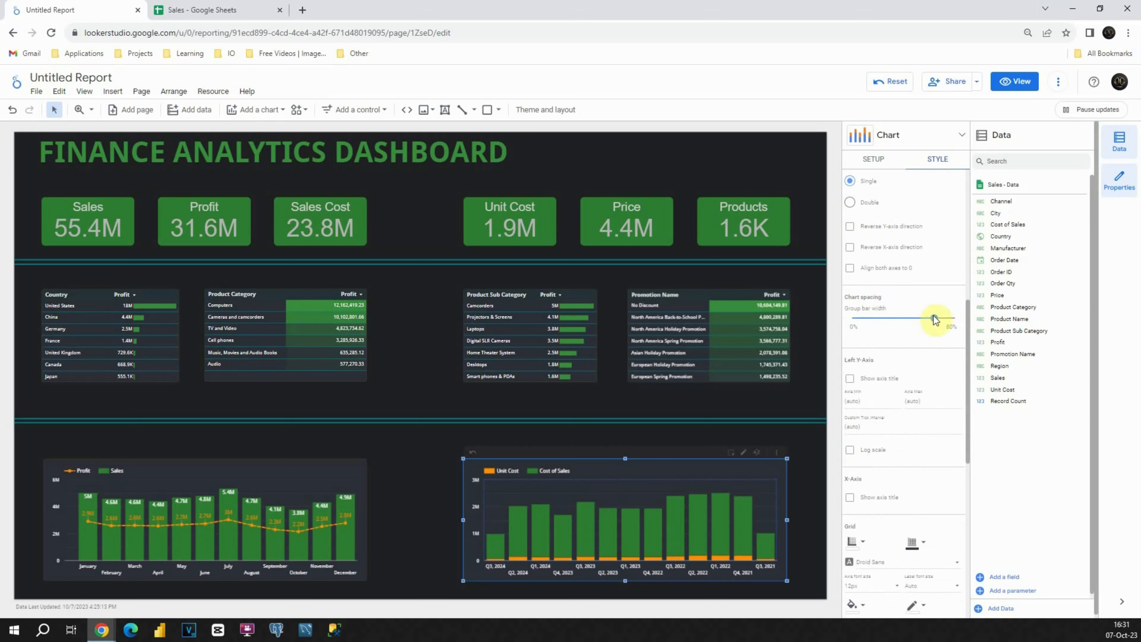
{"action": "left_click_drag", "start_coordinate": [934, 318], "coordinate": [917, 322]}
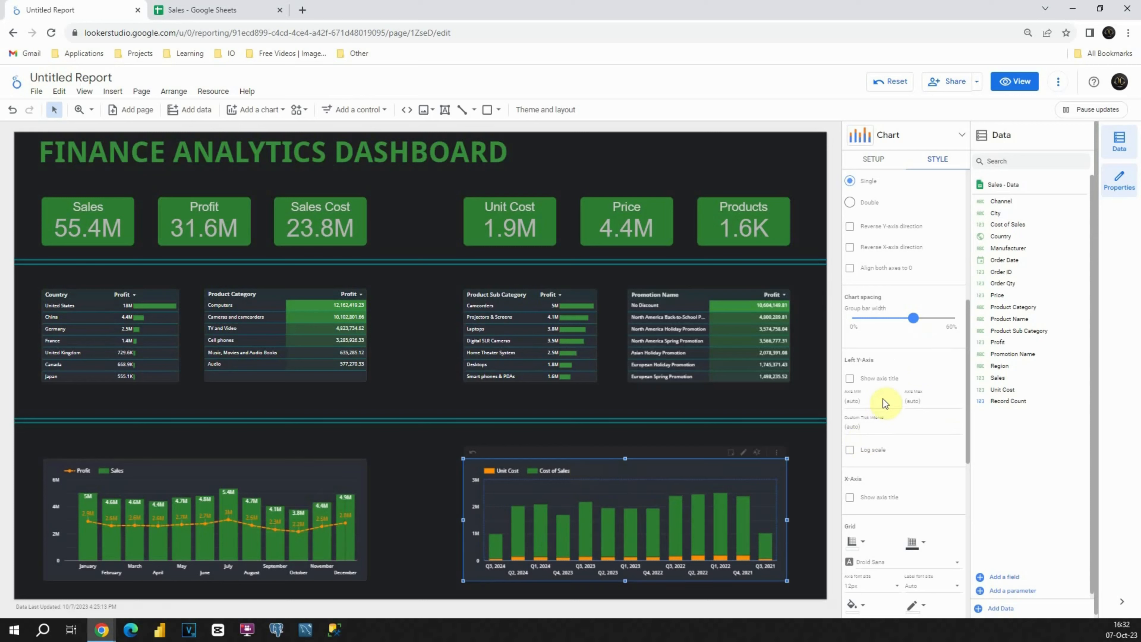
- Make the gridlines of the quarterly Unit Cost and Cost of Sales chart transparent
{"action": "scroll", "coordinate": [911, 338], "scroll_direction": "down", "scroll_amount": 4}
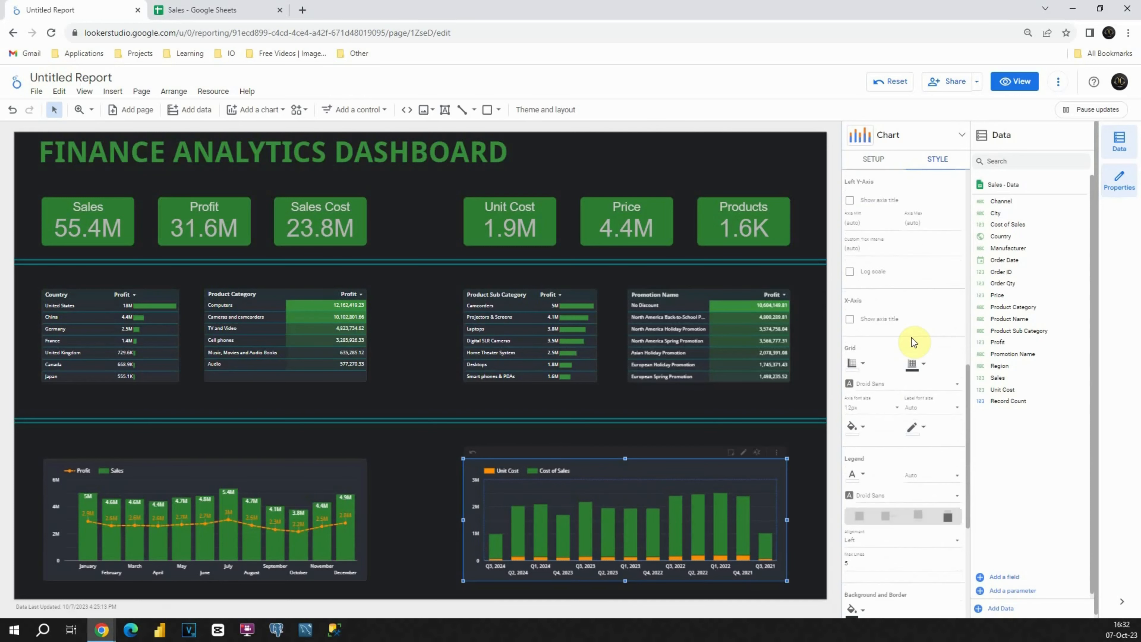
{"action": "left_click", "coordinate": [921, 363]}
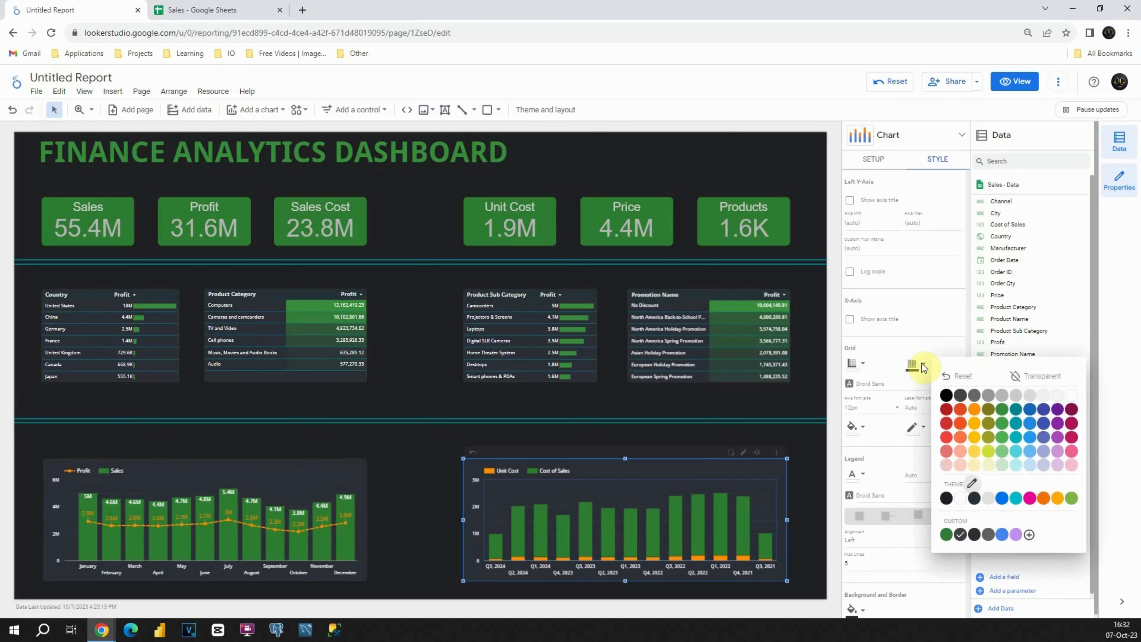
{"action": "left_click", "coordinate": [1013, 376]}
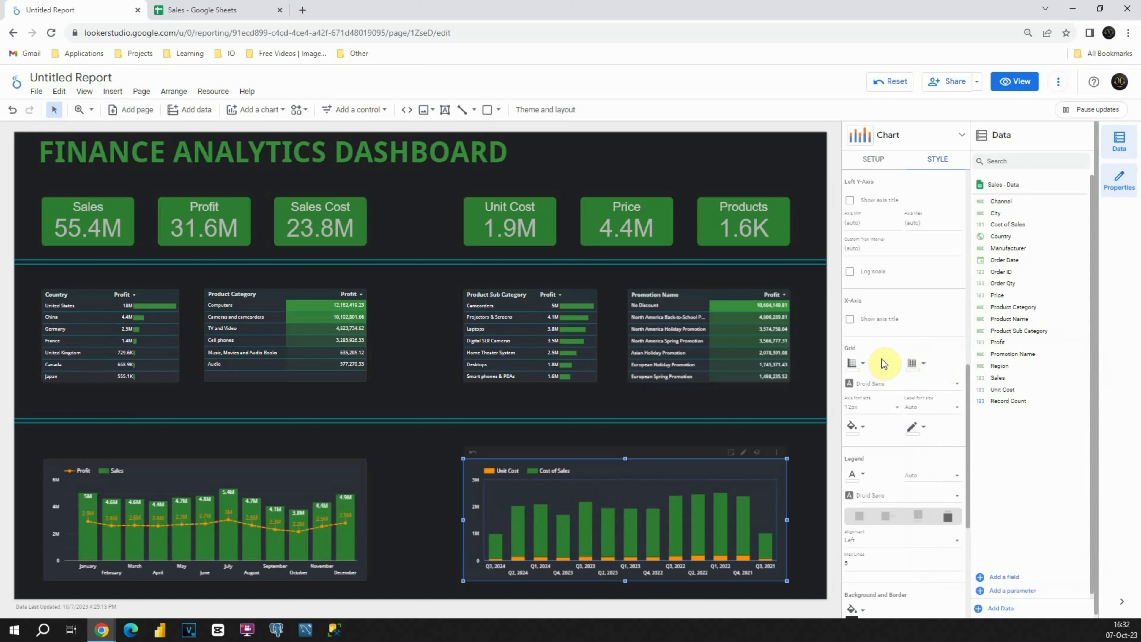
- Set the quarterly cost chart's background and border colors to transparent
{"action": "scroll", "coordinate": [883, 363], "scroll_direction": "down", "scroll_amount": 5}
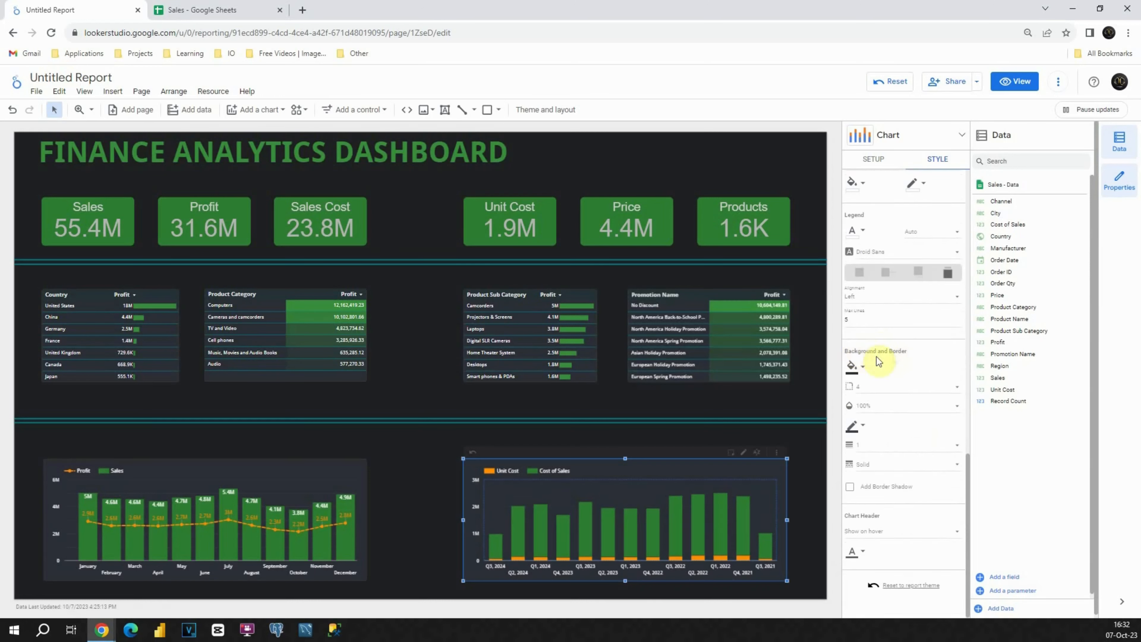
{"action": "left_click", "coordinate": [852, 367]}
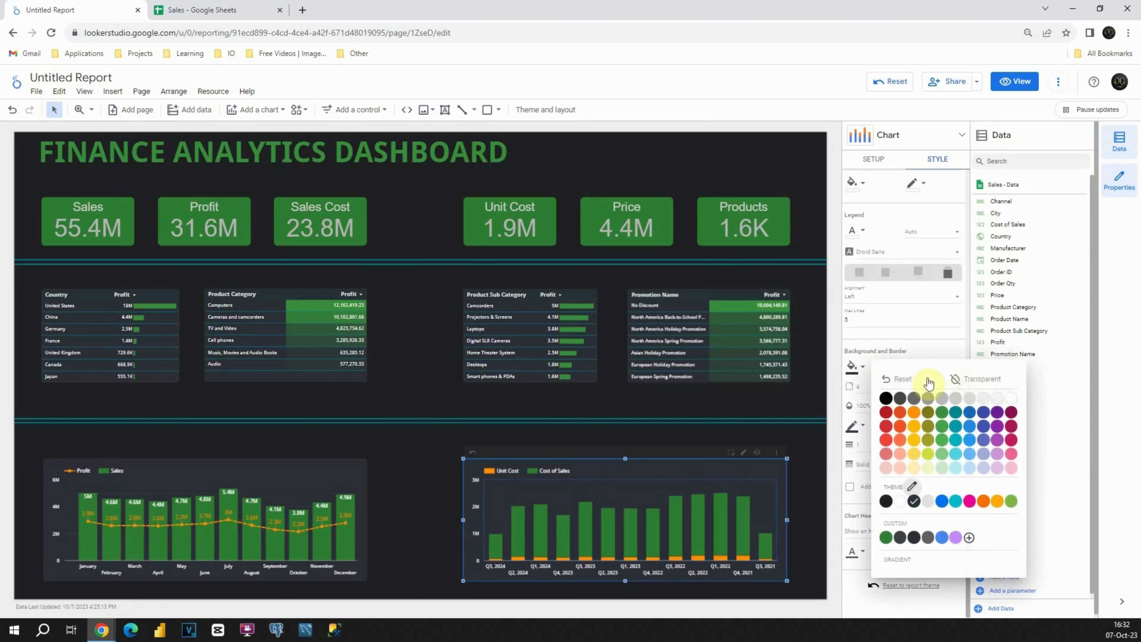
{"action": "left_click", "coordinate": [959, 377]}
{"action": "left_click", "coordinate": [856, 425]}
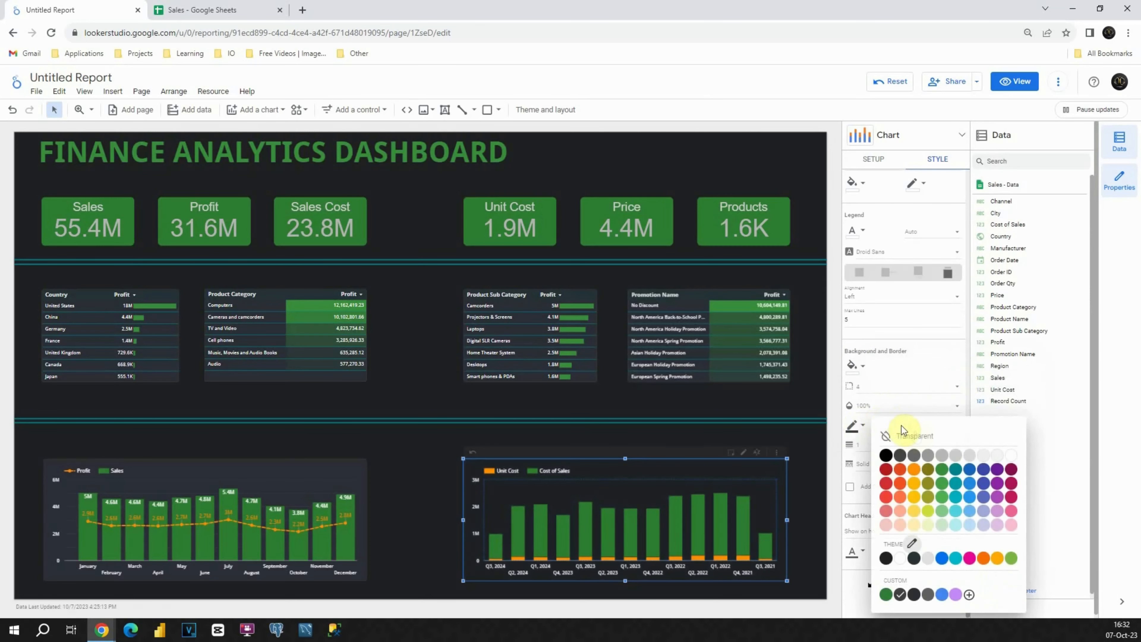
{"action": "left_click", "coordinate": [916, 435]}
{"action": "left_click", "coordinate": [799, 444]}
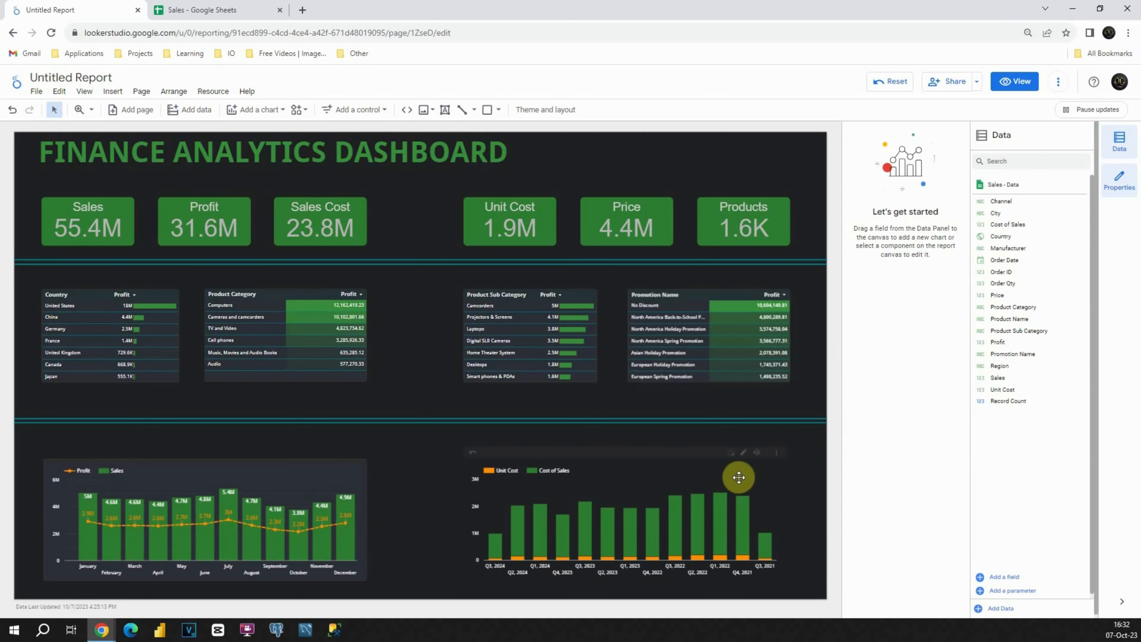
- Reduce the group bar width of the monthly Profit and Sales combo chart to match the quarterly chart's narrower bars
{"action": "left_click", "coordinate": [338, 468]}
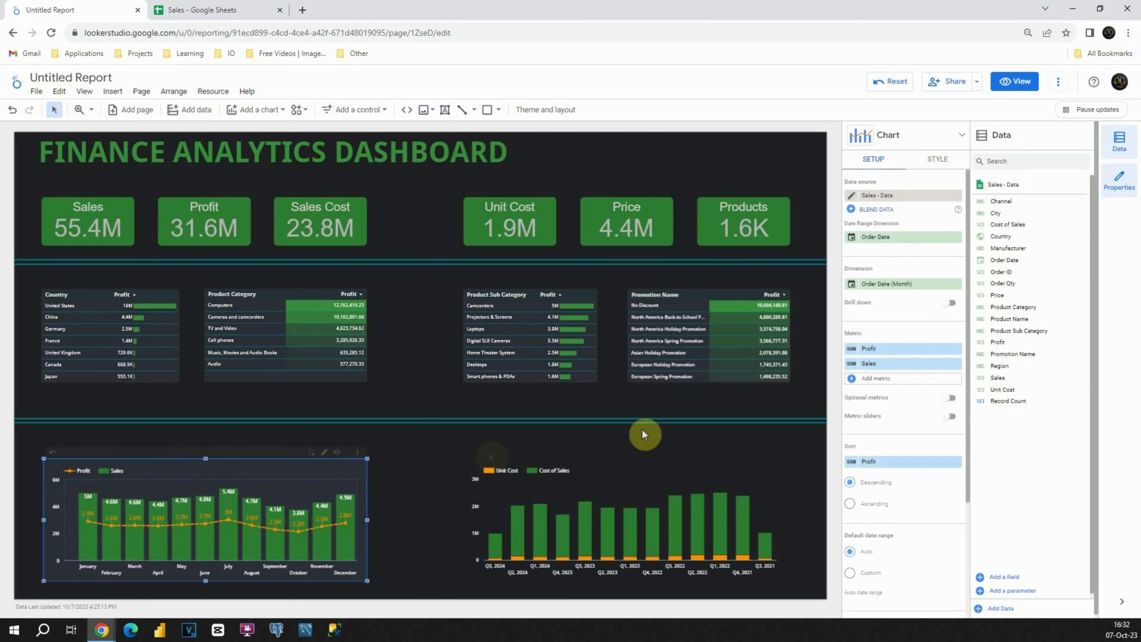
{"action": "left_click", "coordinate": [938, 159]}
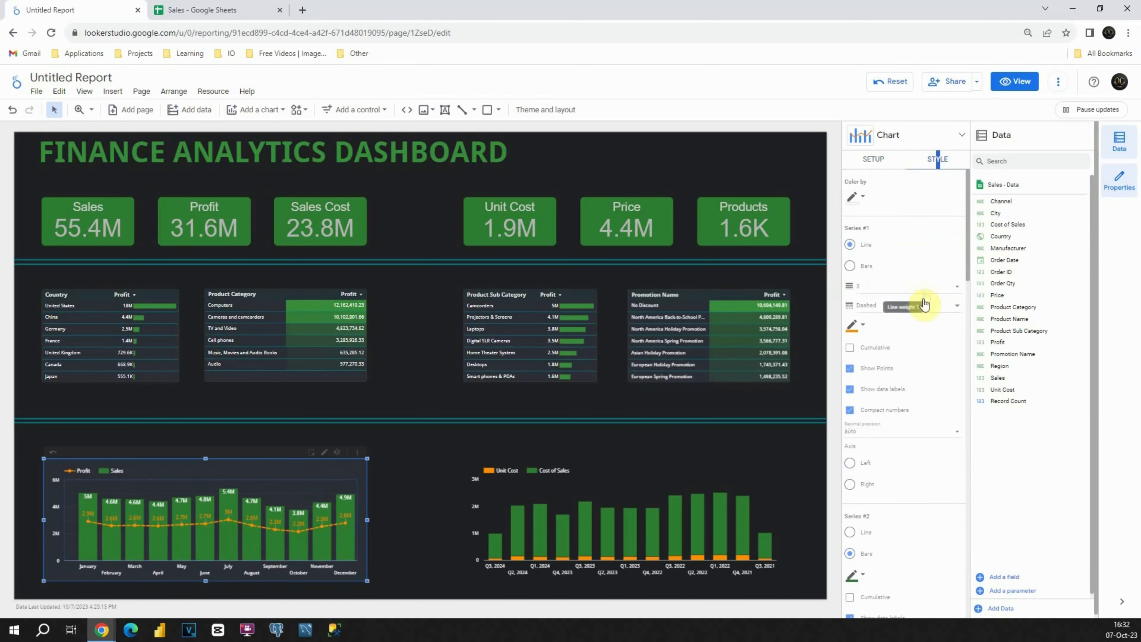
{"action": "scroll", "coordinate": [922, 337], "scroll_direction": "down", "scroll_amount": 15}
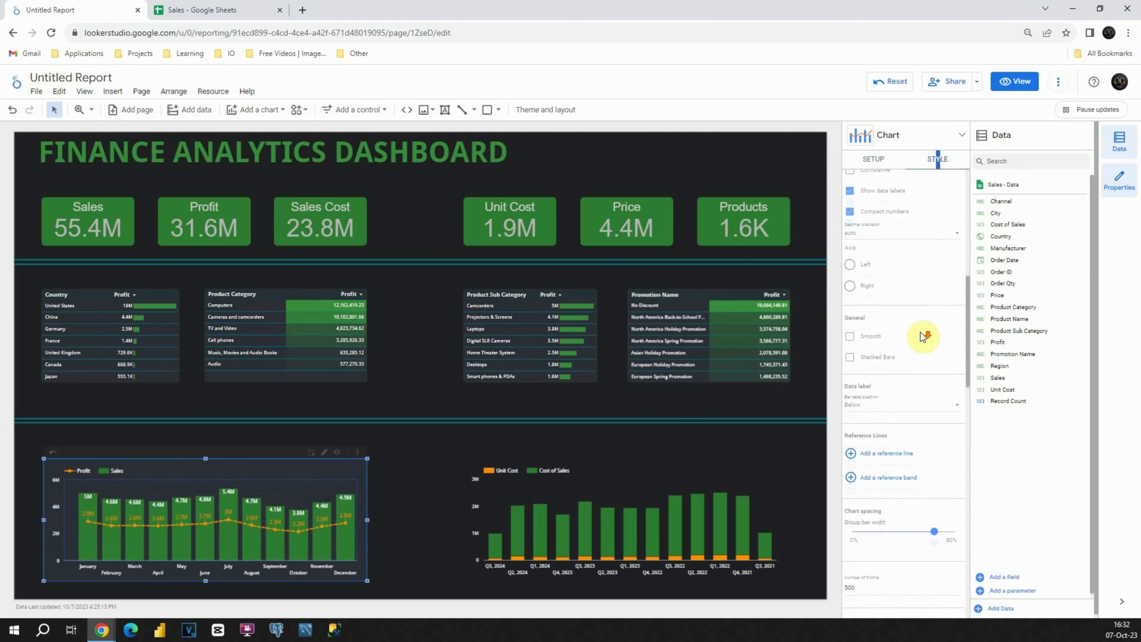
{"action": "scroll", "coordinate": [922, 336], "scroll_direction": "up", "scroll_amount": 3}
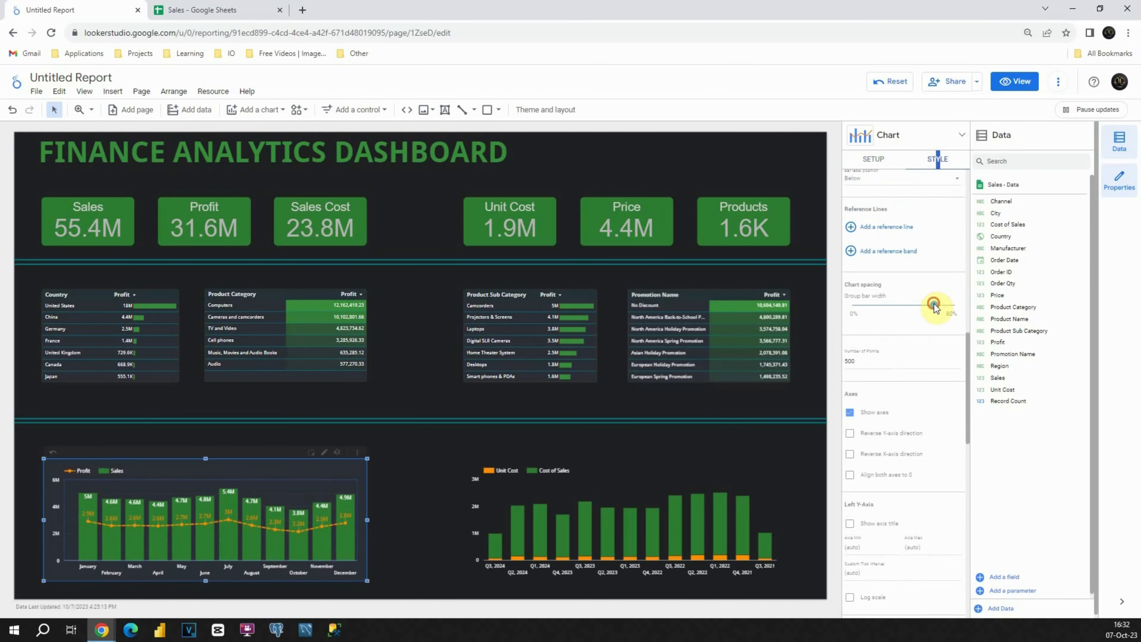
{"action": "left_click_drag", "start_coordinate": [935, 304], "coordinate": [920, 308]}
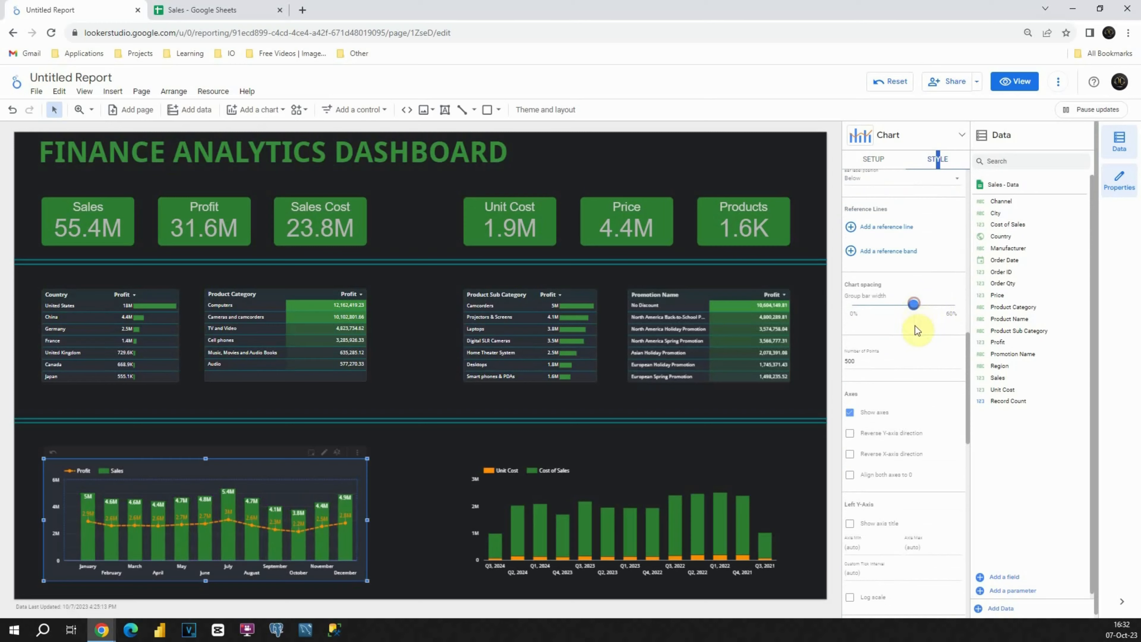
- Make the monthly Profit and Sales combo chart's gridlines transparent
{"action": "scroll", "coordinate": [915, 336], "scroll_direction": "down", "scroll_amount": 3}
{"action": "scroll", "coordinate": [915, 336], "scroll_direction": "down", "scroll_amount": 8}
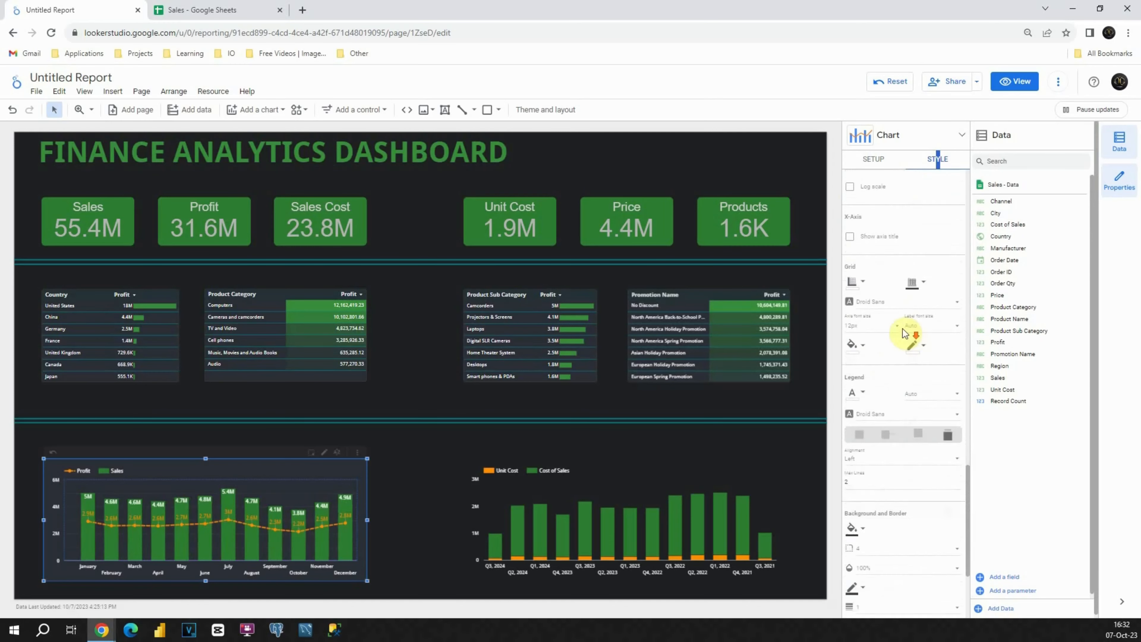
{"action": "left_click", "coordinate": [920, 291]}
{"action": "left_click", "coordinate": [943, 295]}
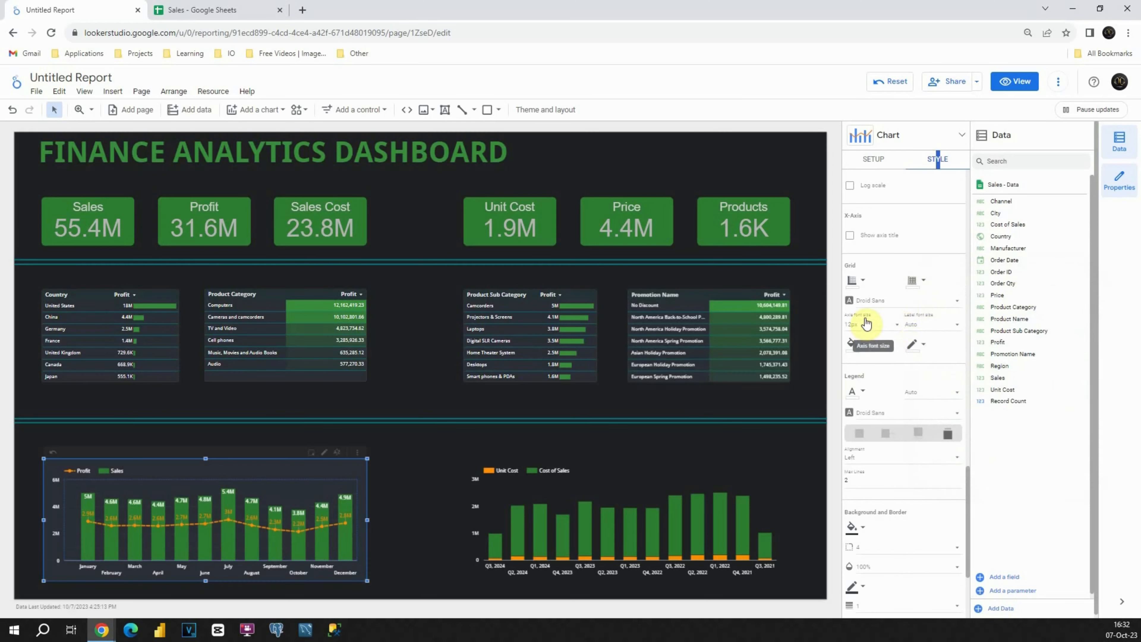
- Remove the monthly Profit and Sales combo chart's background fill and border color by making both transparent
{"action": "scroll", "coordinate": [879, 325], "scroll_direction": "down", "scroll_amount": 3}
{"action": "scroll", "coordinate": [879, 324], "scroll_direction": "down", "scroll_amount": 1}
{"action": "left_click", "coordinate": [852, 365]}
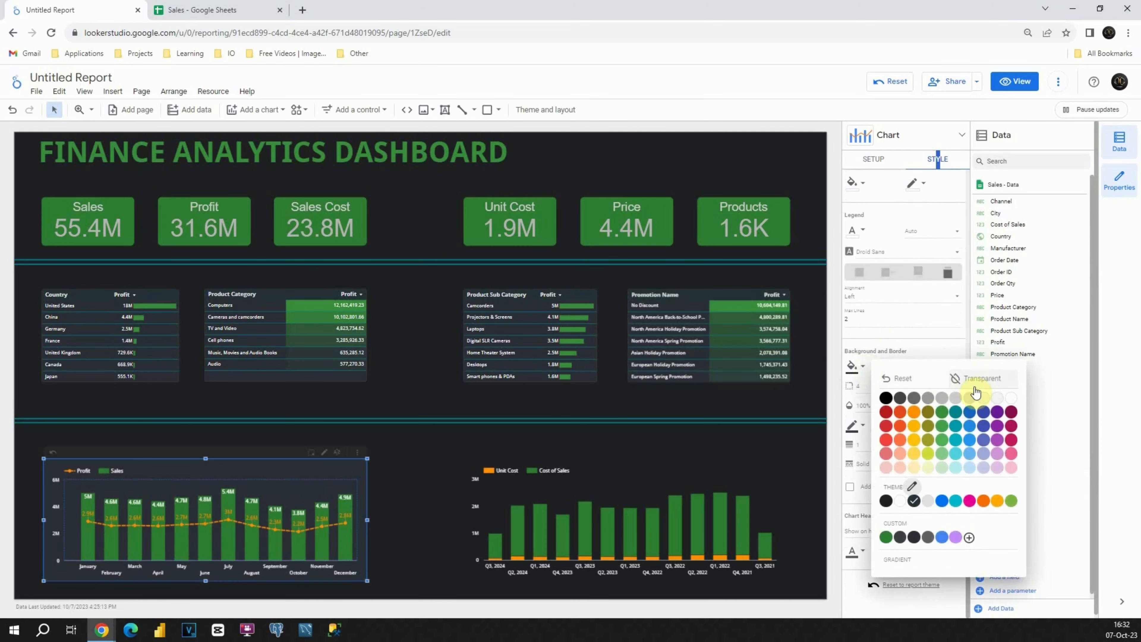
{"action": "left_click", "coordinate": [910, 400]}
{"action": "left_click", "coordinate": [856, 425]}
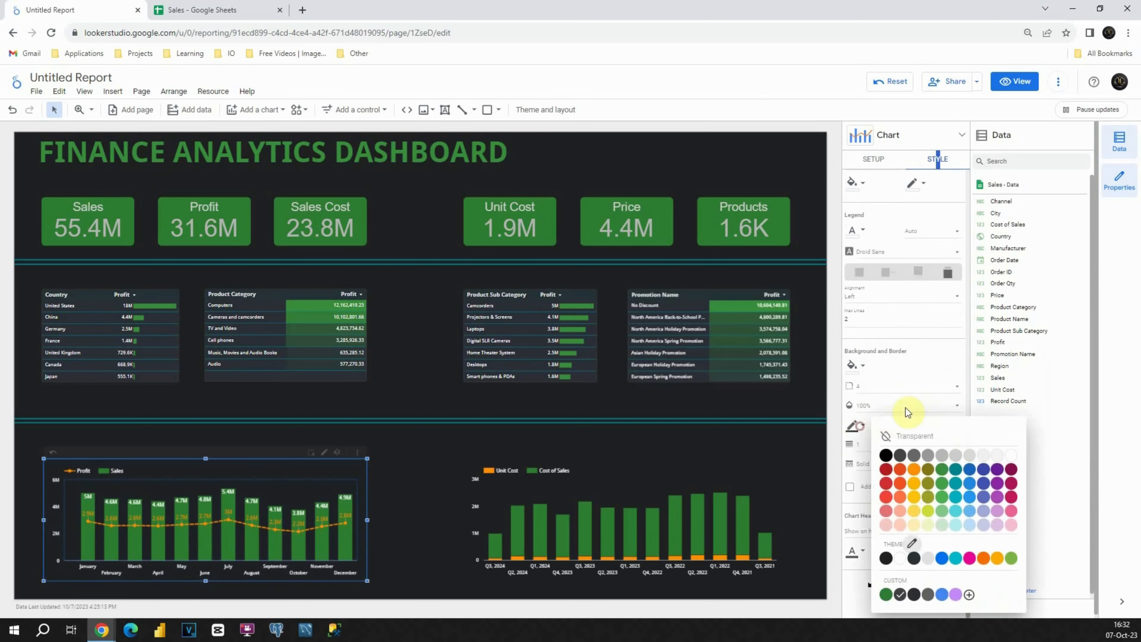
{"action": "left_click", "coordinate": [931, 435]}
{"action": "left_click", "coordinate": [426, 459]}
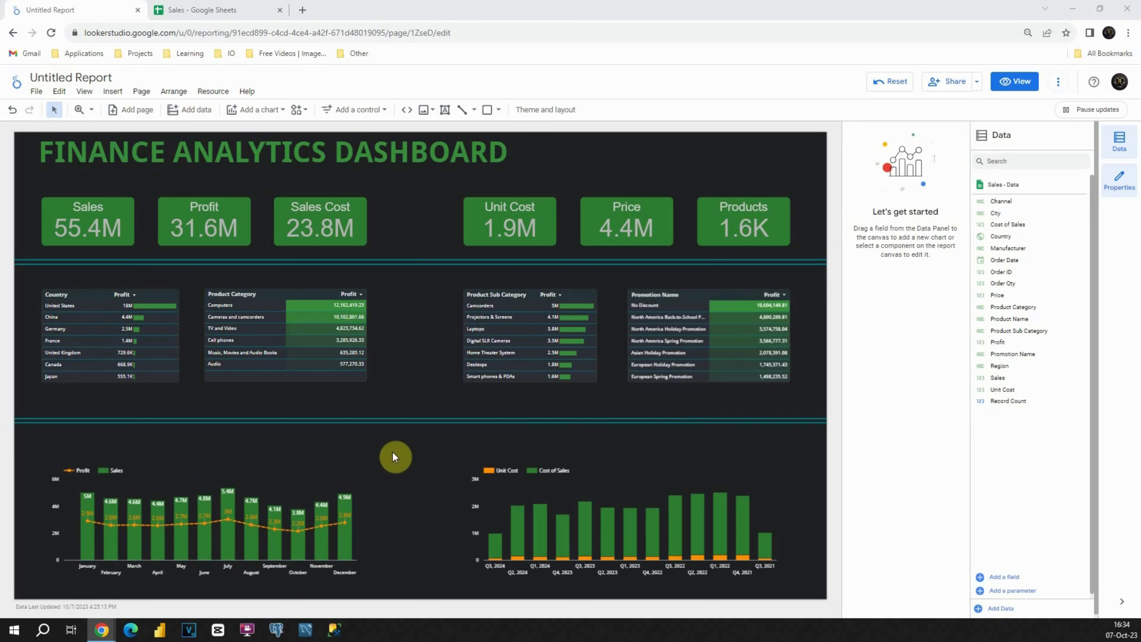
- Add a text box above the monthly Profit and Sales combo chart and set its font to Raleway at 24px
{"action": "left_click", "coordinate": [445, 112]}
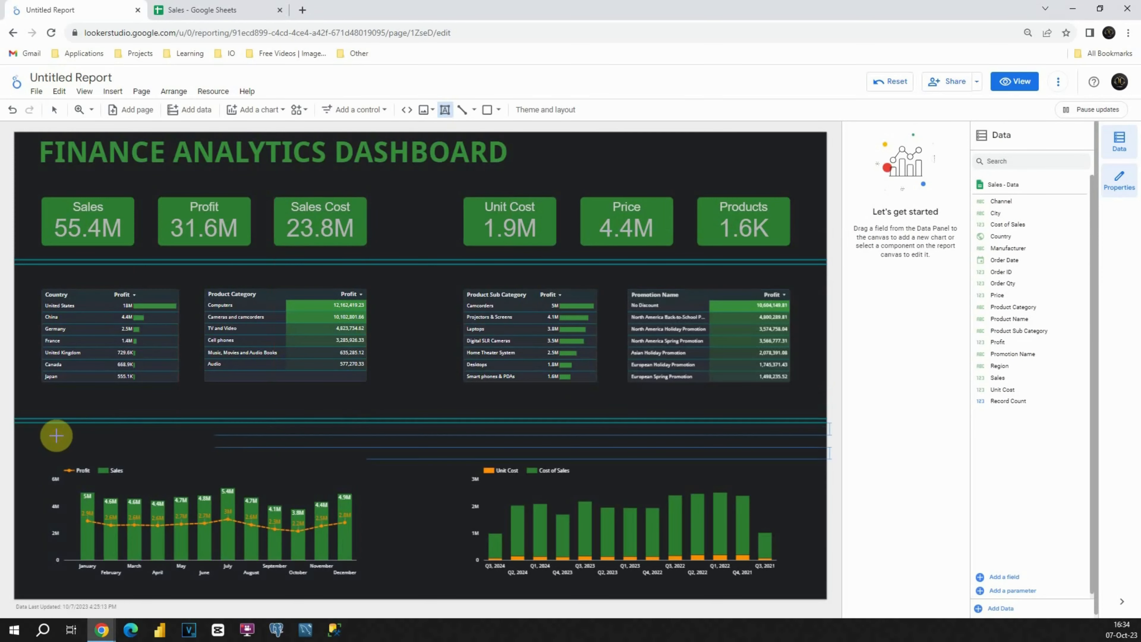
{"action": "left_click_drag", "start_coordinate": [56, 435], "coordinate": [158, 476]}
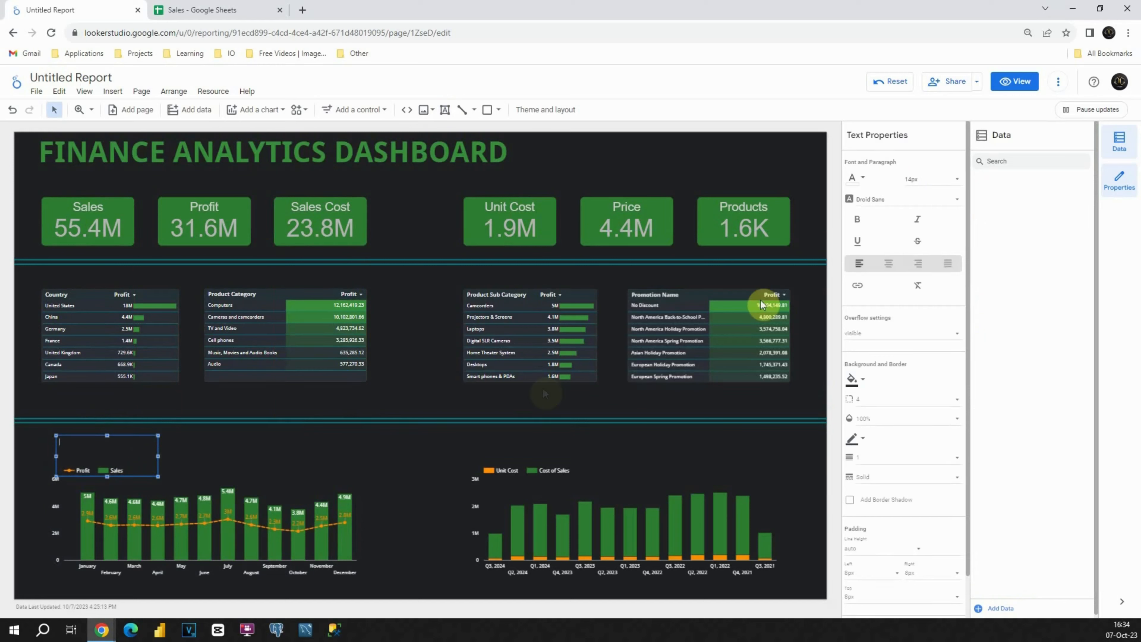
{"action": "left_click", "coordinate": [883, 201]}
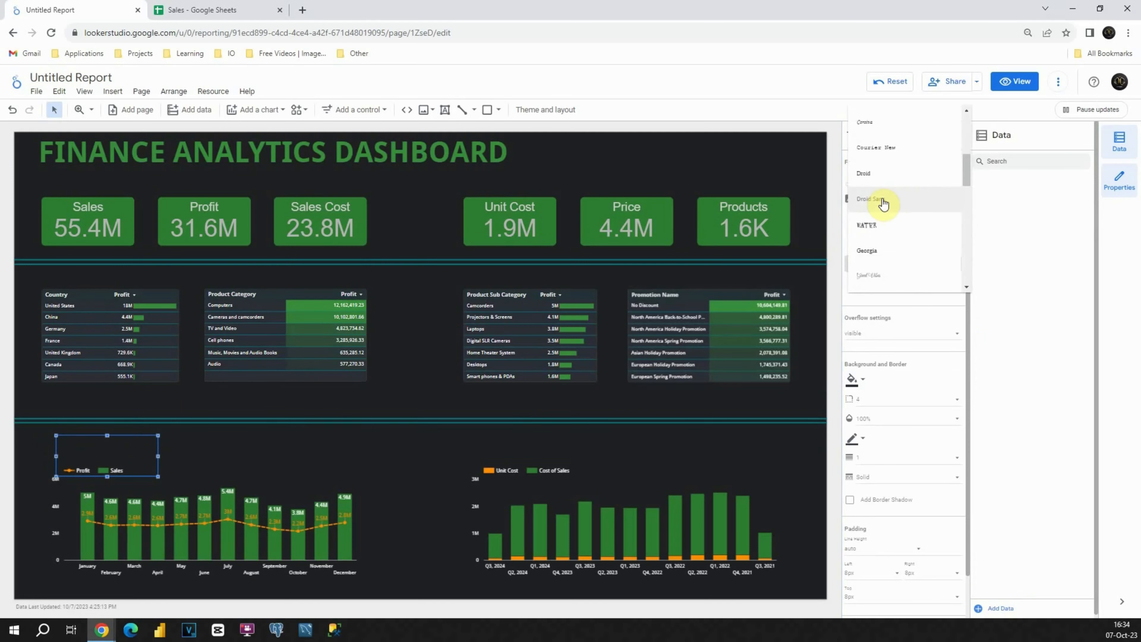
{"action": "scroll", "coordinate": [885, 205], "scroll_direction": "down", "scroll_amount": 3}
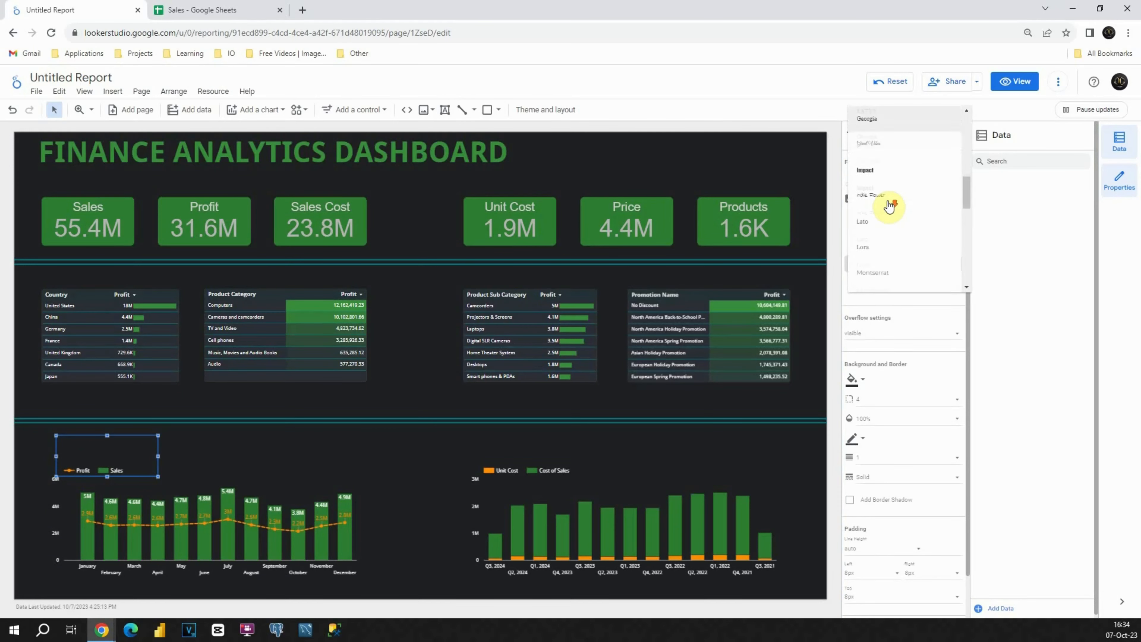
{"action": "scroll", "coordinate": [890, 206], "scroll_direction": "down", "scroll_amount": 5}
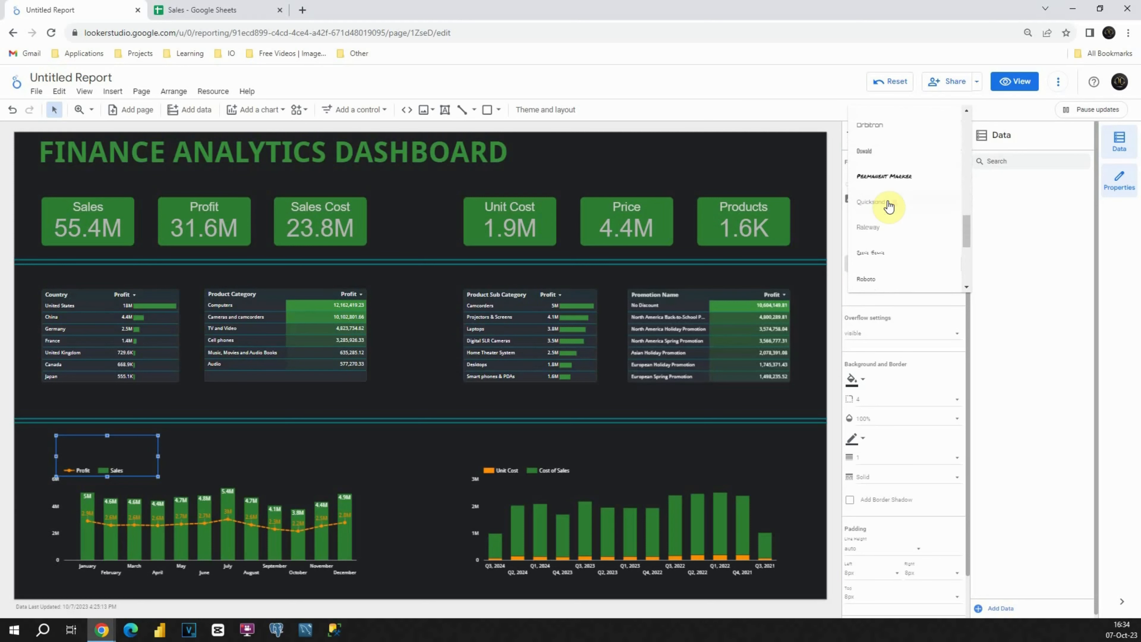
{"action": "left_click", "coordinate": [886, 227]}
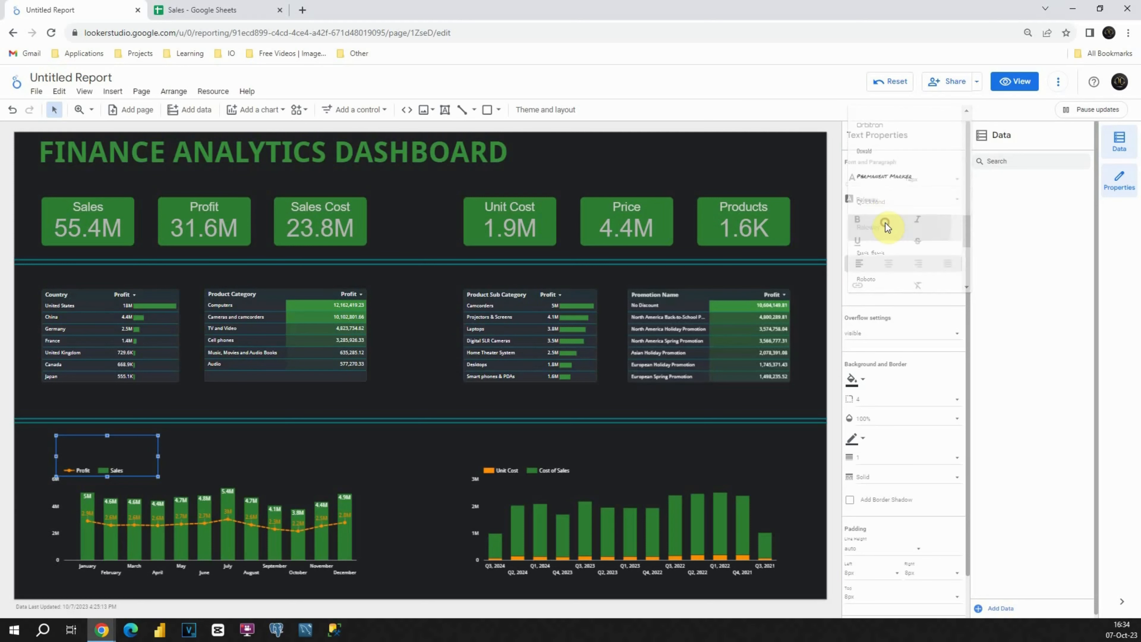
{"action": "left_click", "coordinate": [919, 182]}
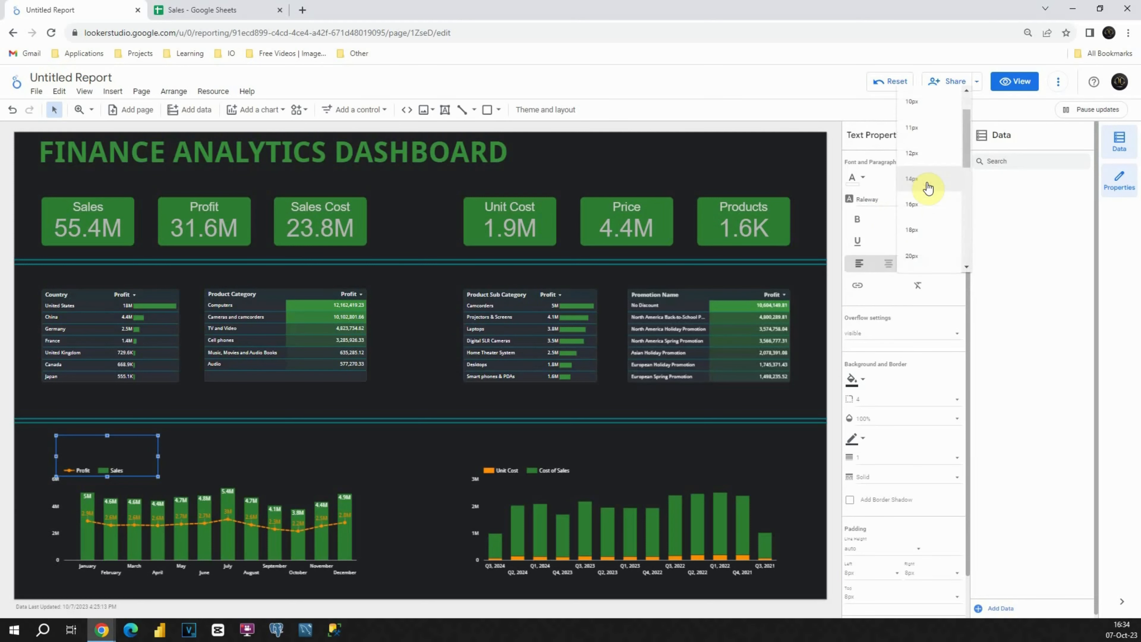
{"action": "scroll", "coordinate": [921, 223], "scroll_direction": "down", "scroll_amount": 2}
{"action": "left_click", "coordinate": [916, 220]}
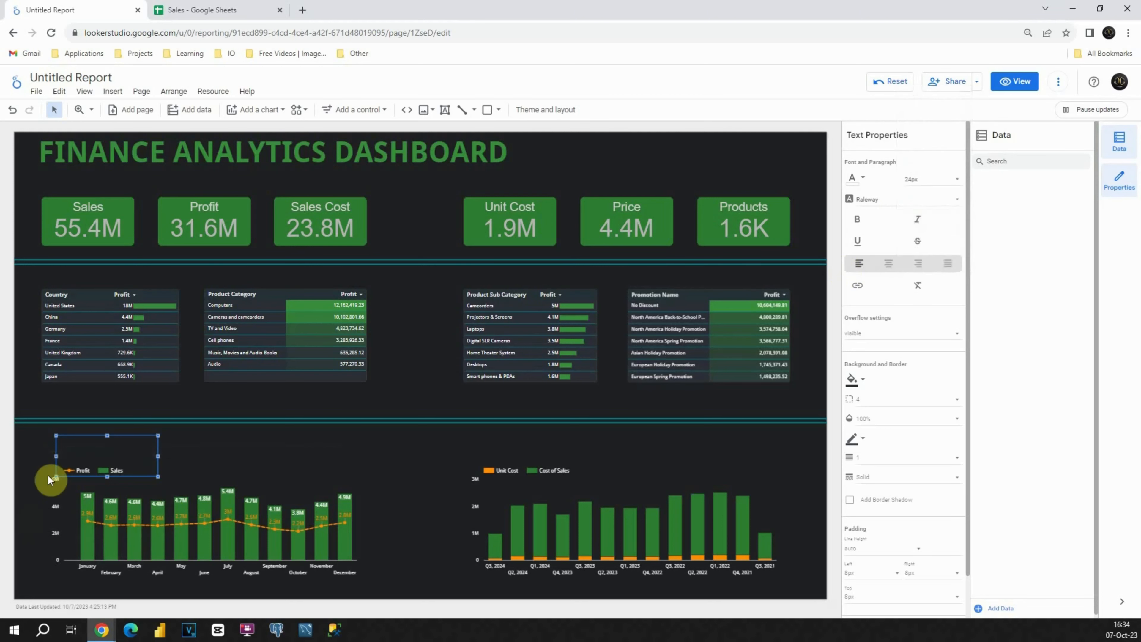
- Enter the bold heading "Sales & Profit" in the text box, then shrink the box to fit and position it above the monthly chart
{"action": "left_click", "coordinate": [88, 444]}
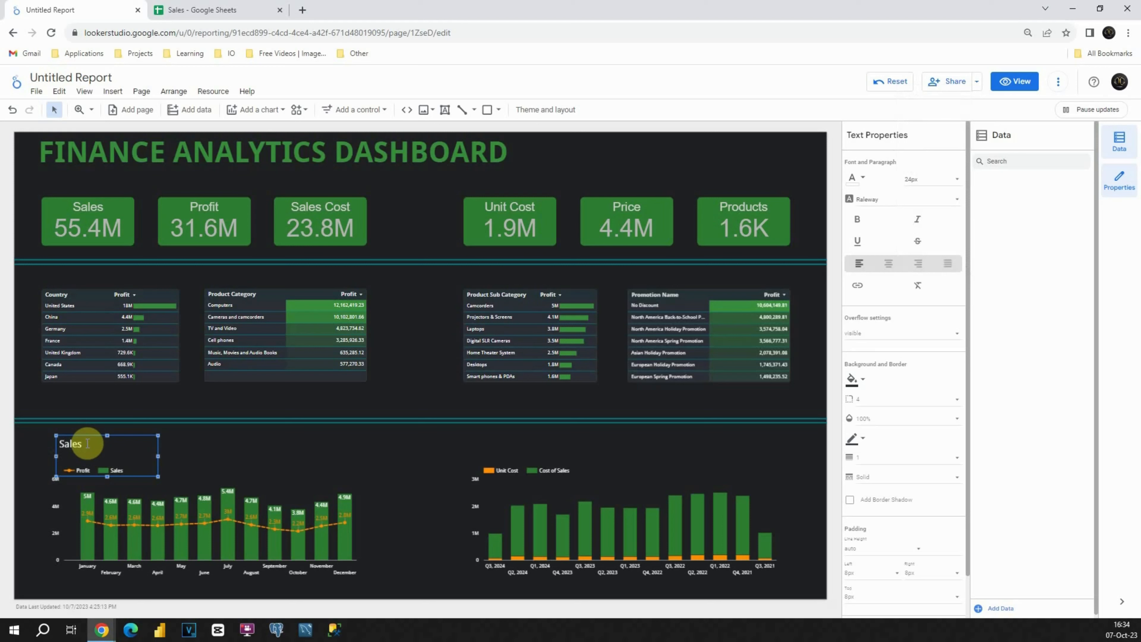
{"action": "type", "text": "Sales & Profit"}
{"action": "triple_click", "coordinate": [86, 443]}
{"action": "left_click", "coordinate": [858, 219]}
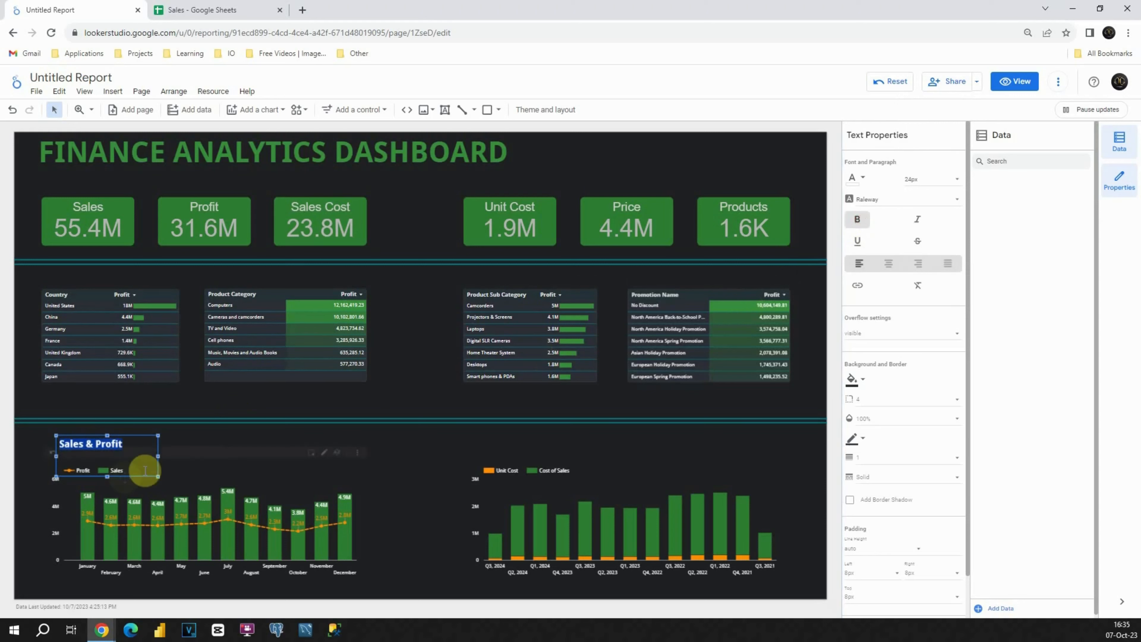
{"action": "left_click_drag", "start_coordinate": [107, 476], "coordinate": [106, 439]}
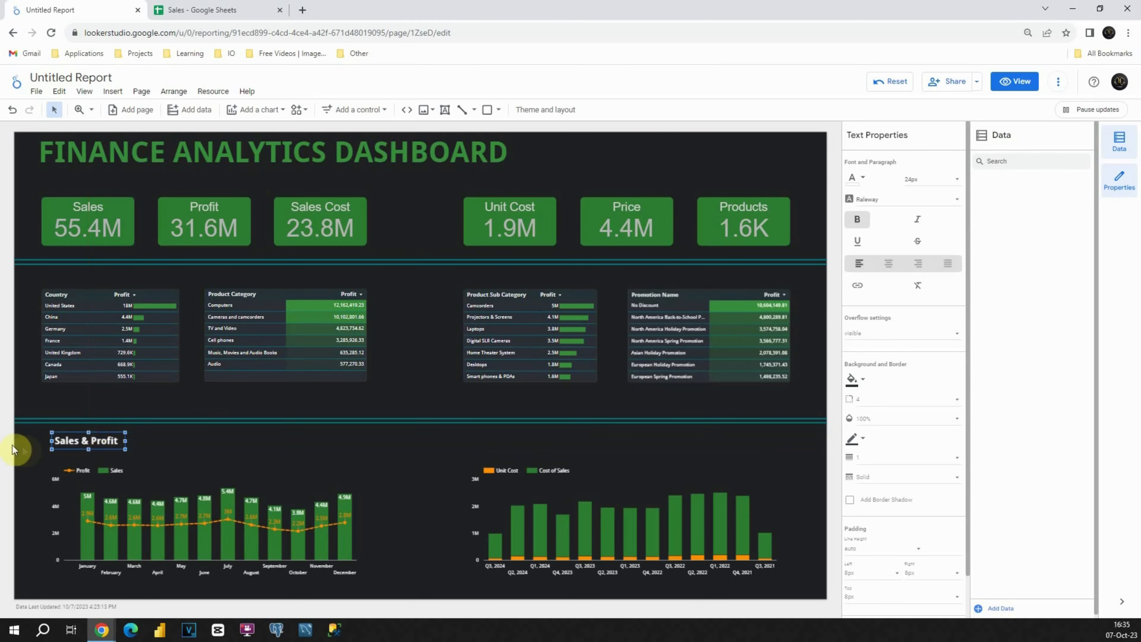
- Duplicate the "Sales & Profit" heading, place the copy above the quarterly cost chart and change its text to "Cost Analysis"
{"action": "left_click", "coordinate": [86, 440]}
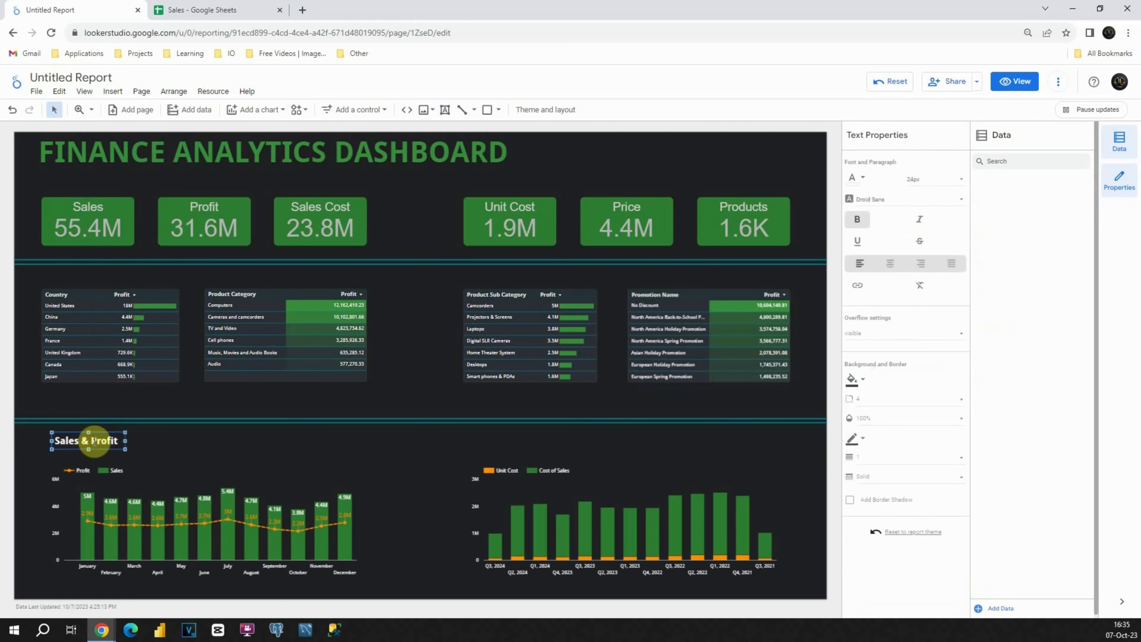
{"action": "key", "text": "ctrl+d"}
{"action": "left_click_drag", "start_coordinate": [116, 445], "coordinate": [537, 434]}
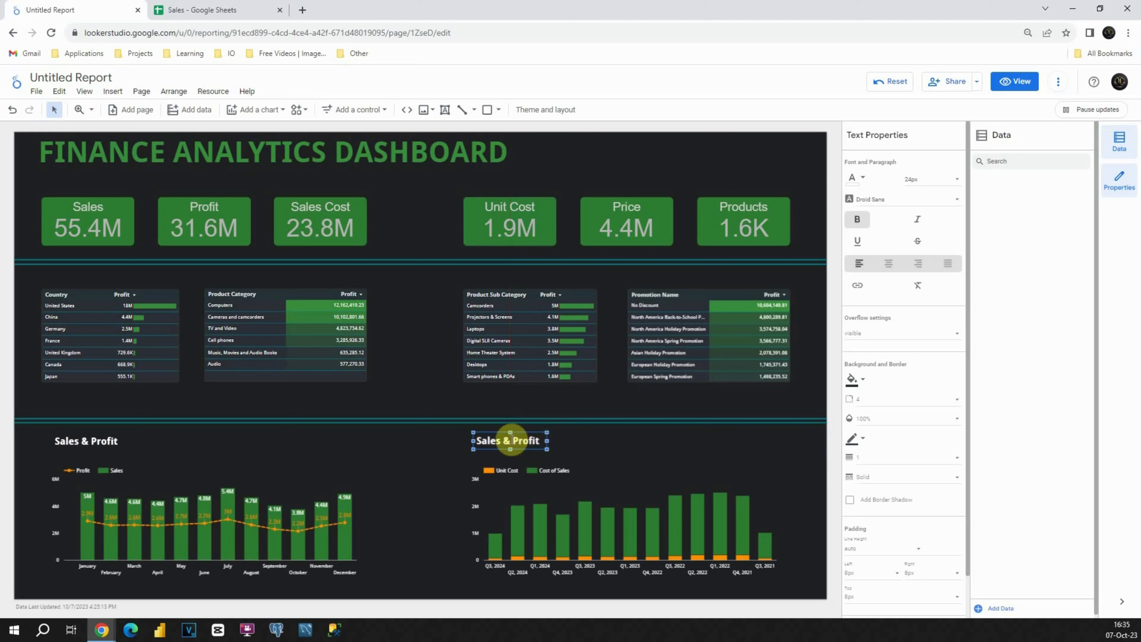
{"action": "double_click", "coordinate": [511, 440]}
{"action": "type", "text": "Cost Analysis"}
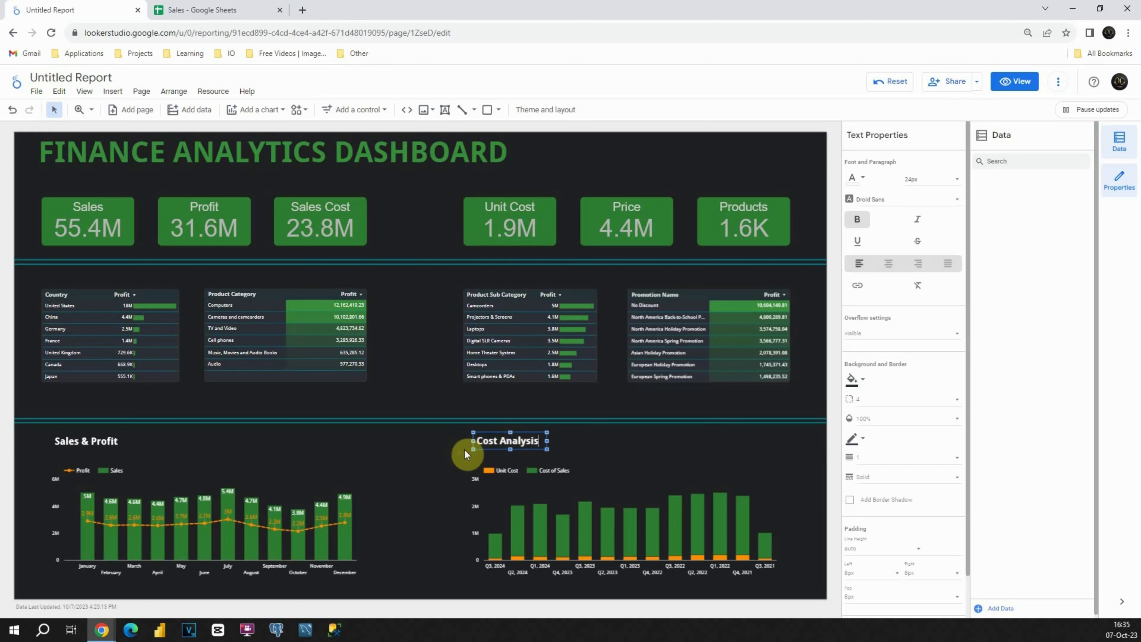
{"action": "left_click", "coordinate": [454, 451]}
- Duplicate the "Sales & Profit" heading as a 16px subtitle reading "Monthly Analysis" and align it directly beneath the original
{"action": "left_click", "coordinate": [113, 439]}
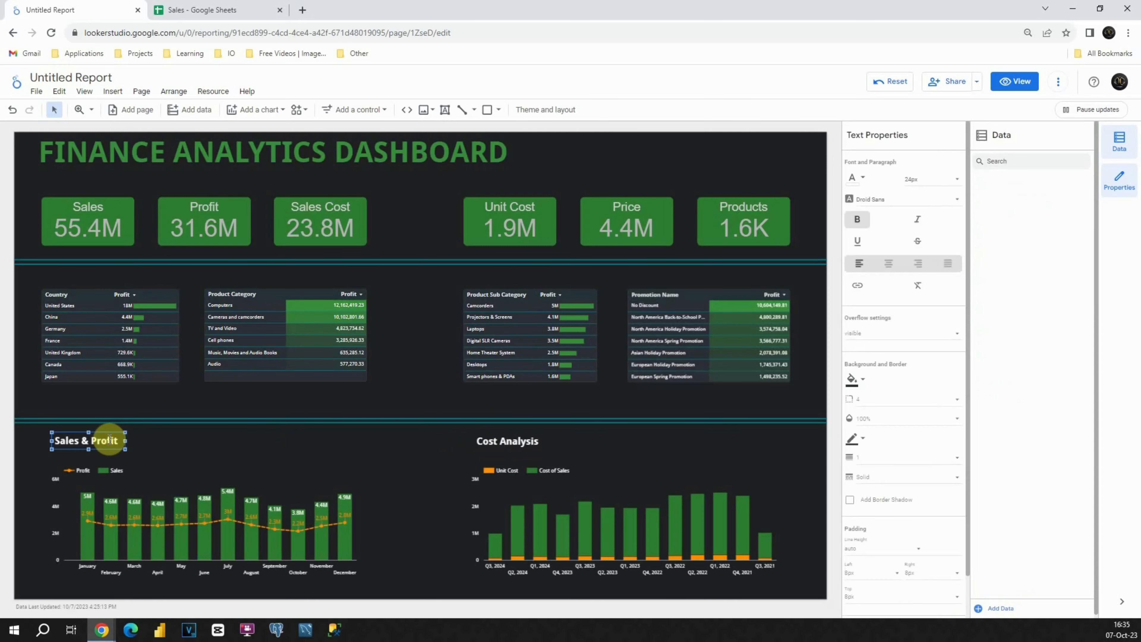
{"action": "key", "text": "ctrl+d"}
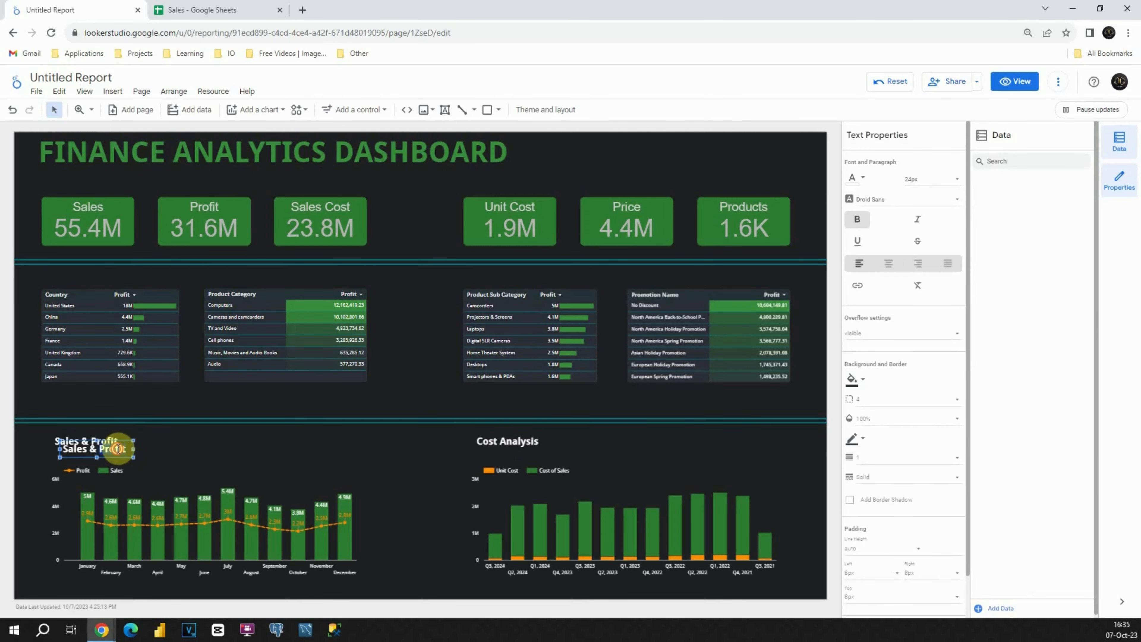
{"action": "left_click", "coordinate": [939, 179]}
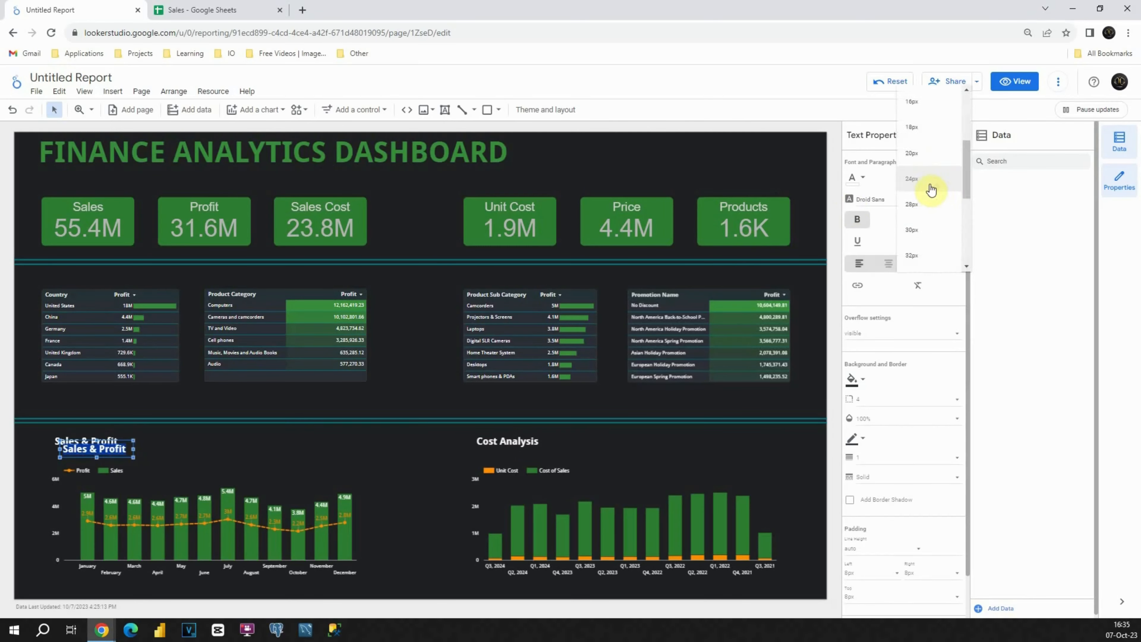
{"action": "left_click", "coordinate": [923, 170]}
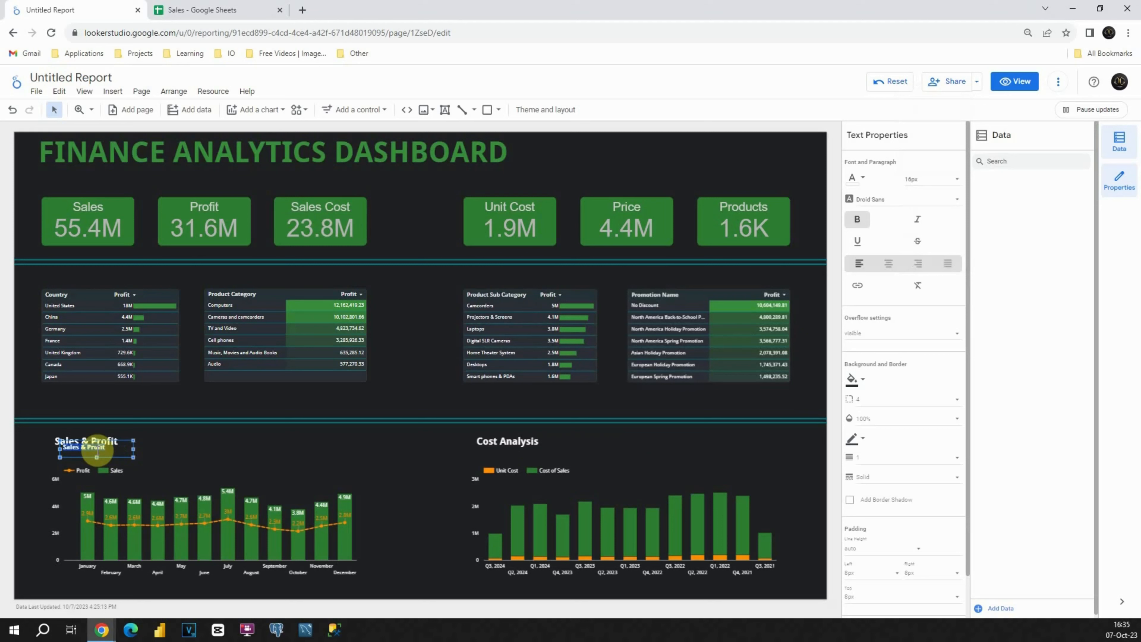
{"action": "type", "text": "Monthly Analysis"}
{"action": "left_click_drag", "start_coordinate": [125, 442], "coordinate": [116, 448]}
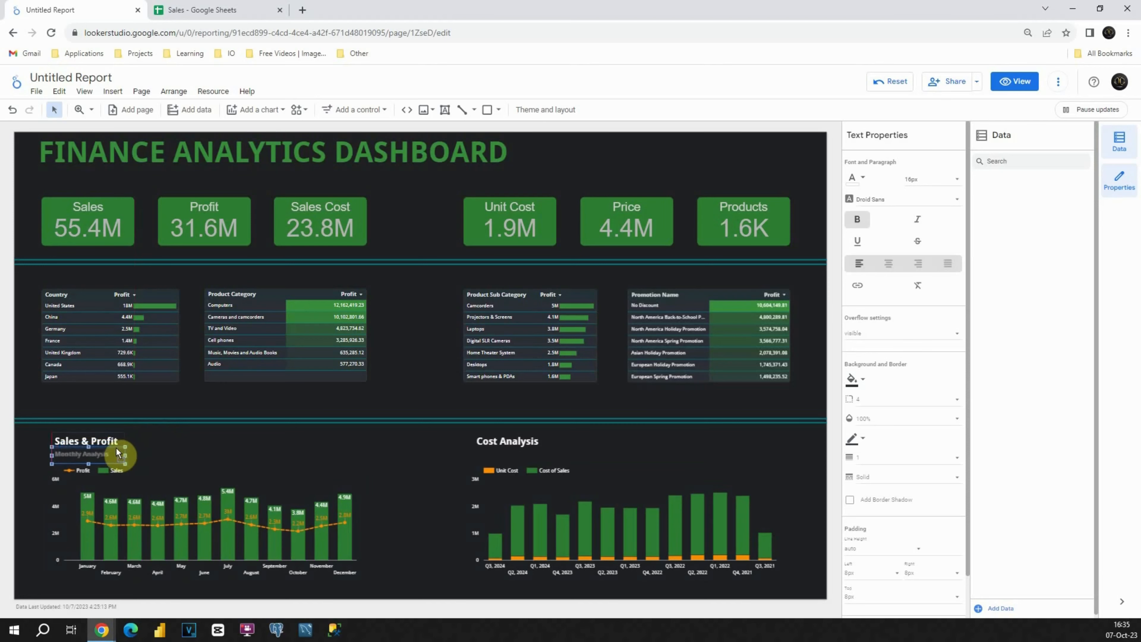
{"action": "left_click", "coordinate": [182, 444]}
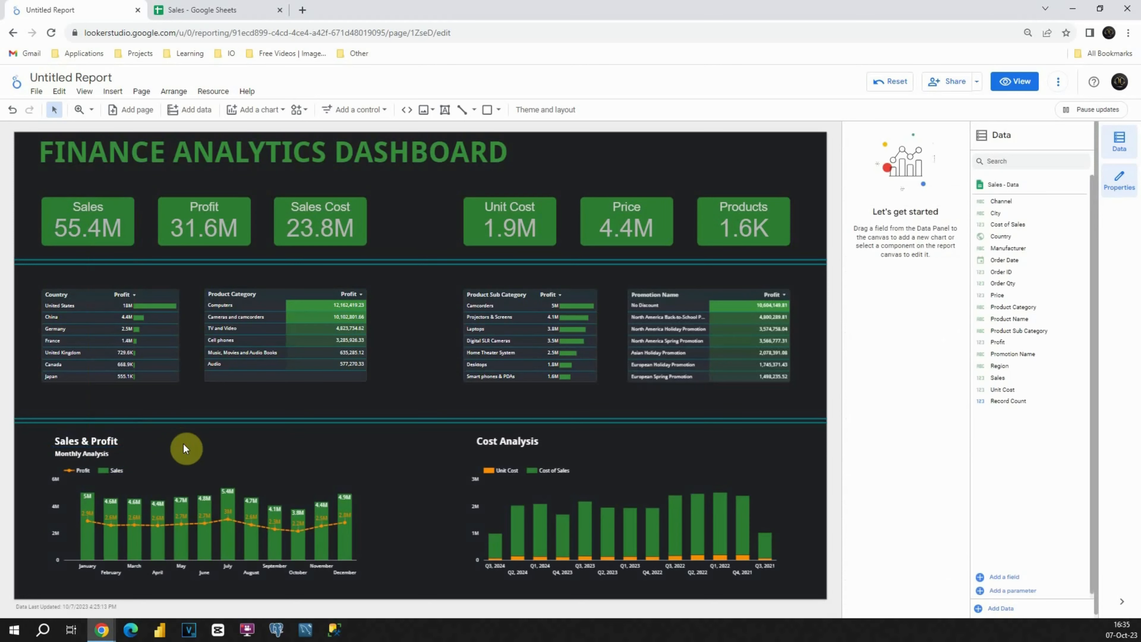
- Remove the bold formatting from the "Monthly Analysis" subtitle
{"action": "left_click", "coordinate": [92, 455]}
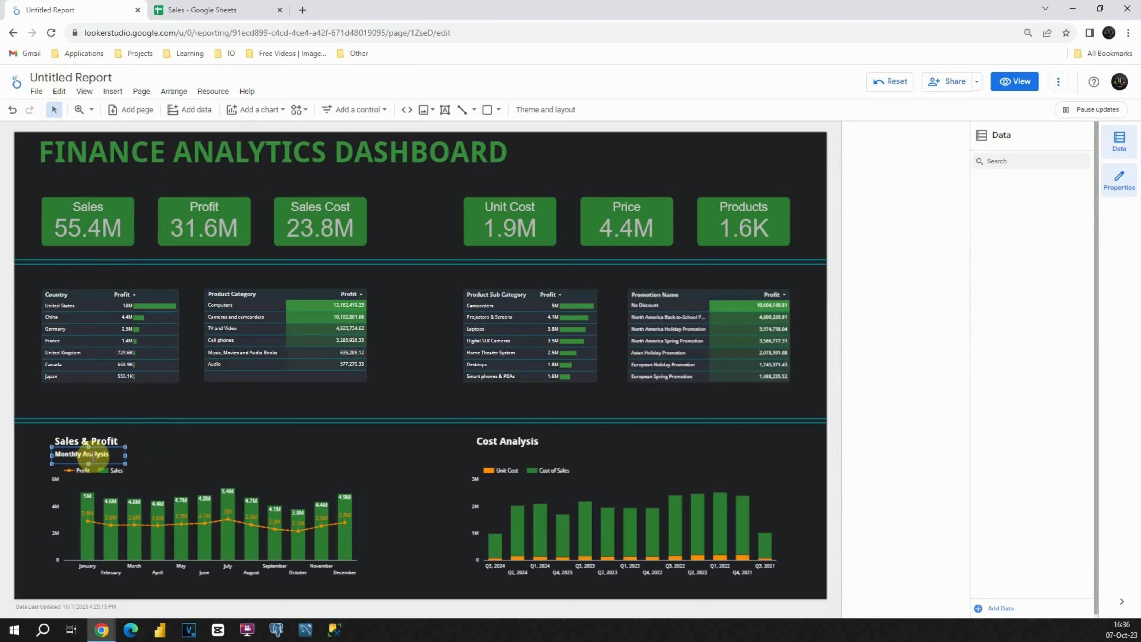
{"action": "left_click", "coordinate": [858, 219]}
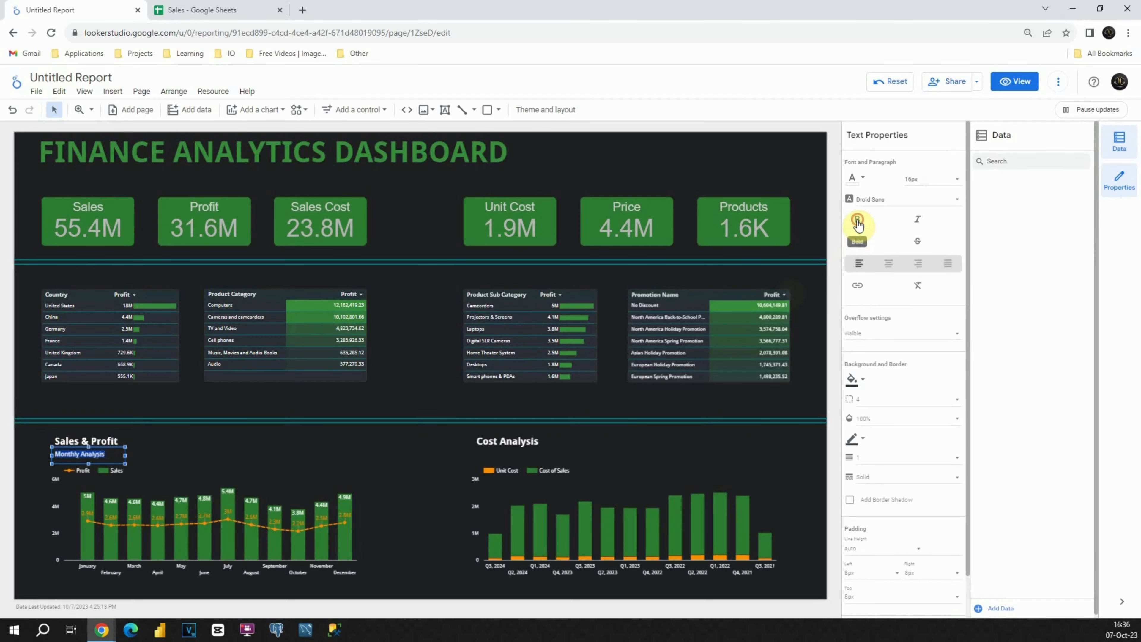
{"action": "left_click", "coordinate": [243, 455]}
- Copy the "Monthly Analysis" subtitle beneath "Cost Analysis" and change its text to "Quarter Analysis - Unit Cost, Cost of Sales"
{"action": "left_click", "coordinate": [105, 452]}
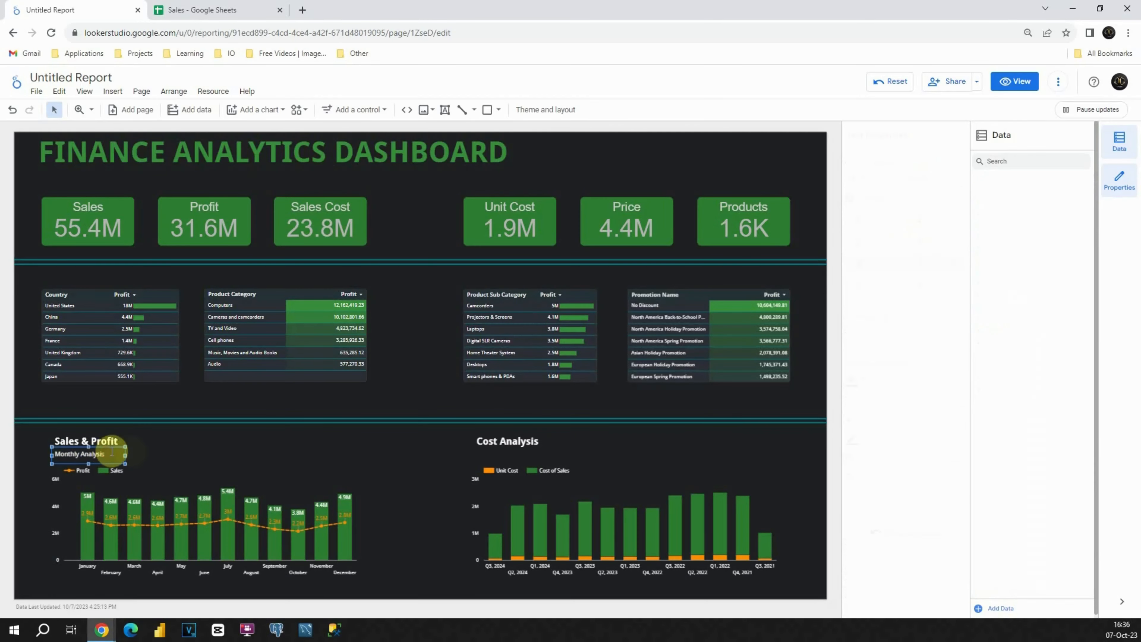
{"action": "key", "text": "ctrl+v"}
{"action": "left_click_drag", "start_coordinate": [117, 457], "coordinate": [535, 452]}
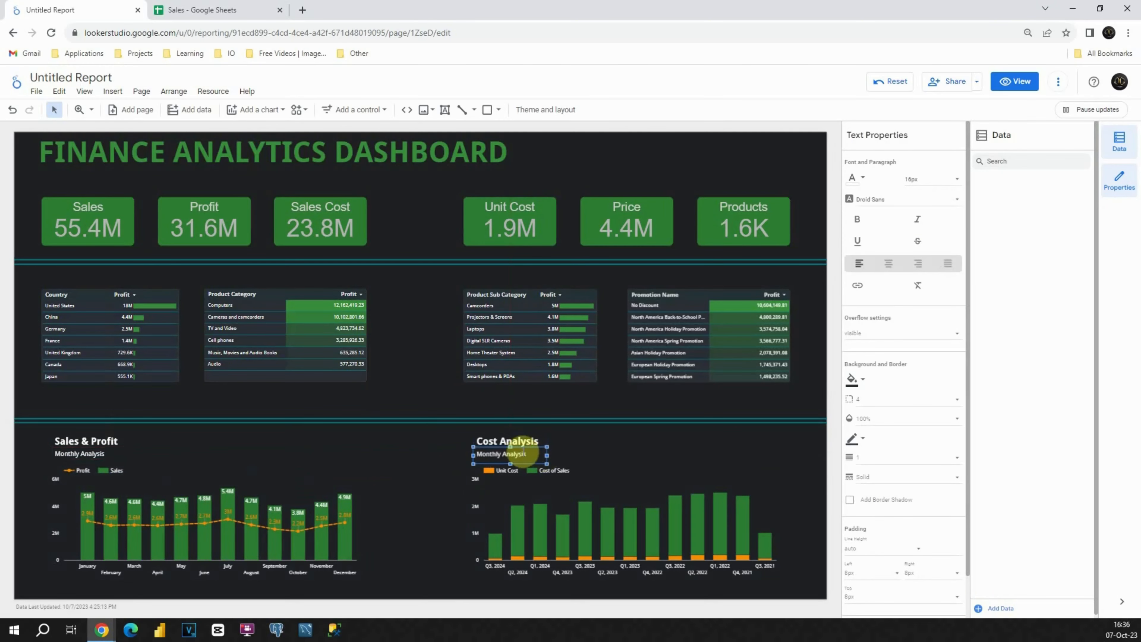
{"action": "double_click", "coordinate": [521, 453]}
{"action": "type", "text": "Q"}
{"action": "type", "text": "t Cost, Cost of Sales"}
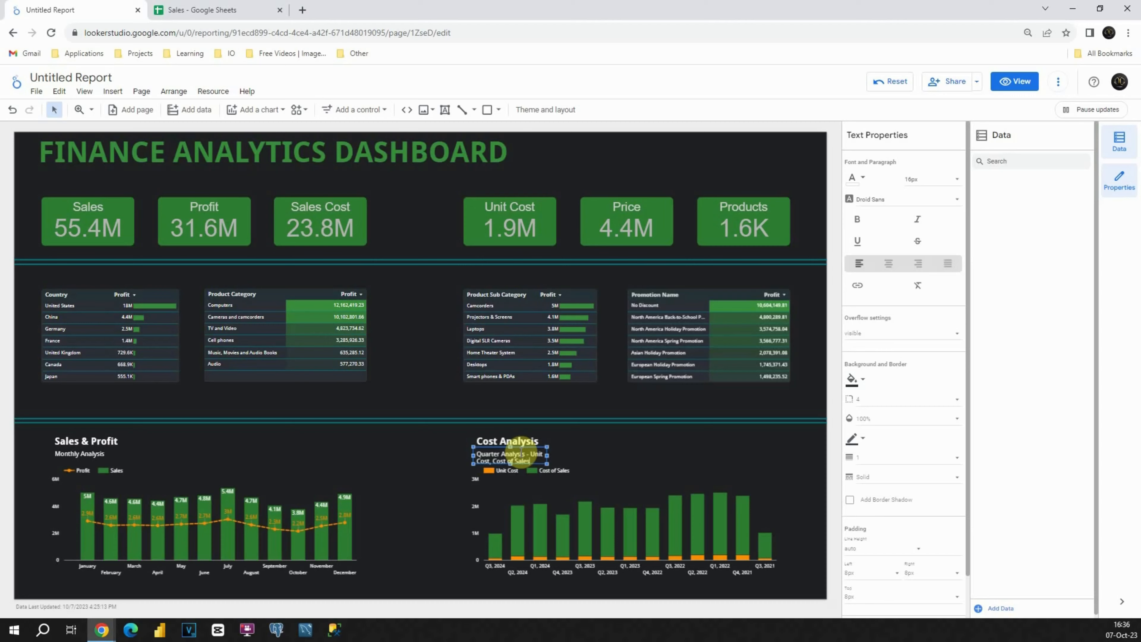
{"action": "left_click", "coordinate": [613, 433]}
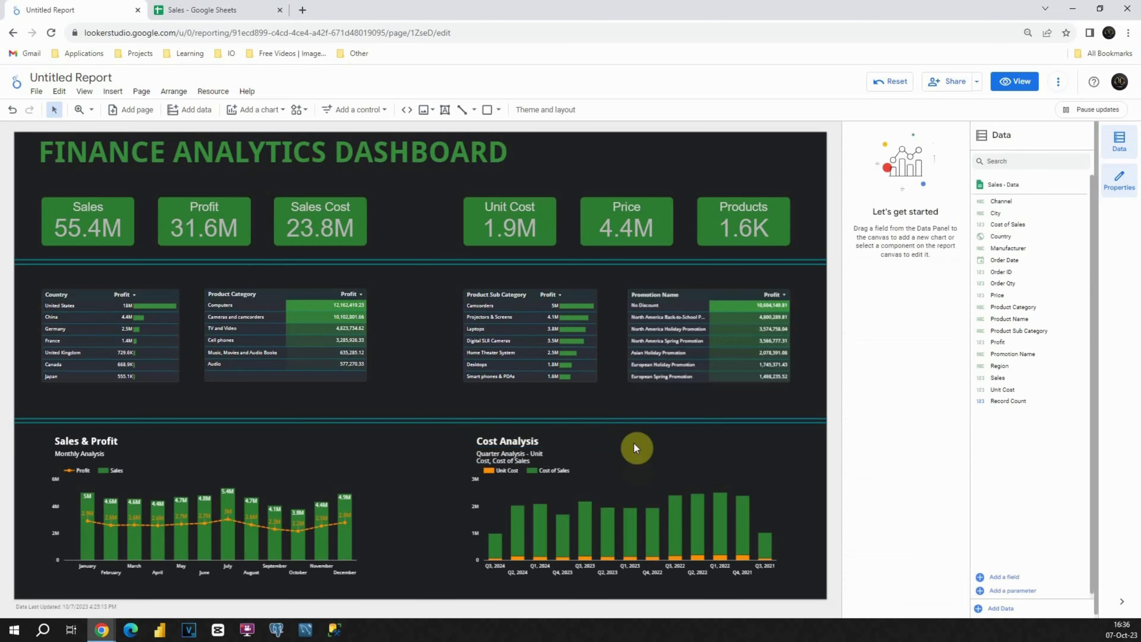
- Move the quarterly cost chart and the monthly Profit and Sales chart slightly down to clear their subtitles
{"action": "left_click_drag", "start_coordinate": [636, 474], "coordinate": [631, 482]}
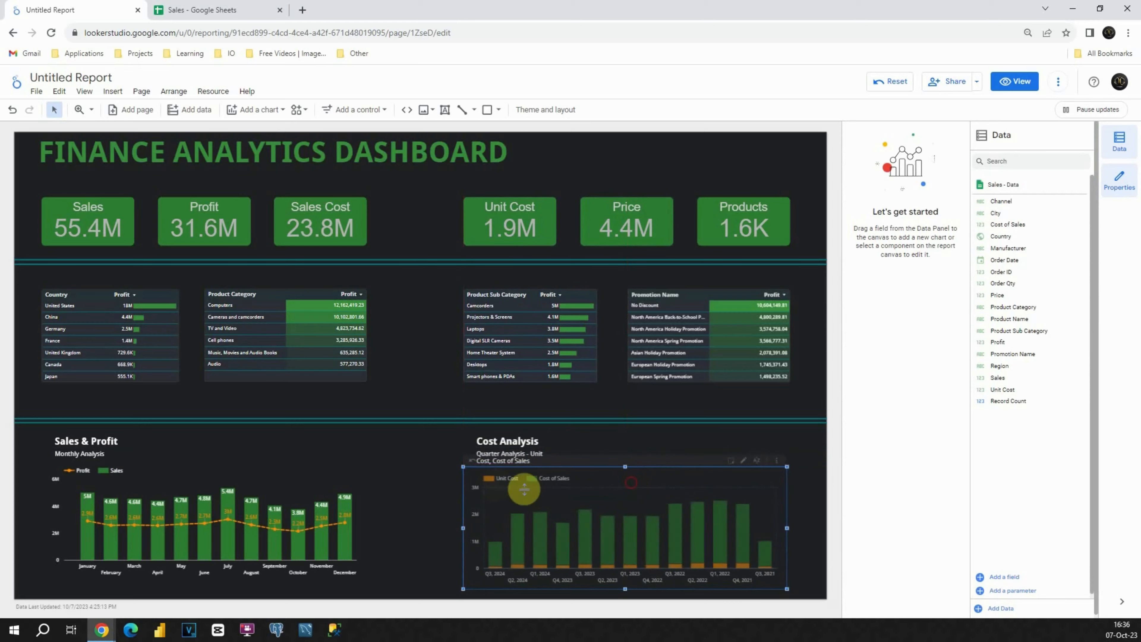
{"action": "left_click", "coordinate": [312, 476]}
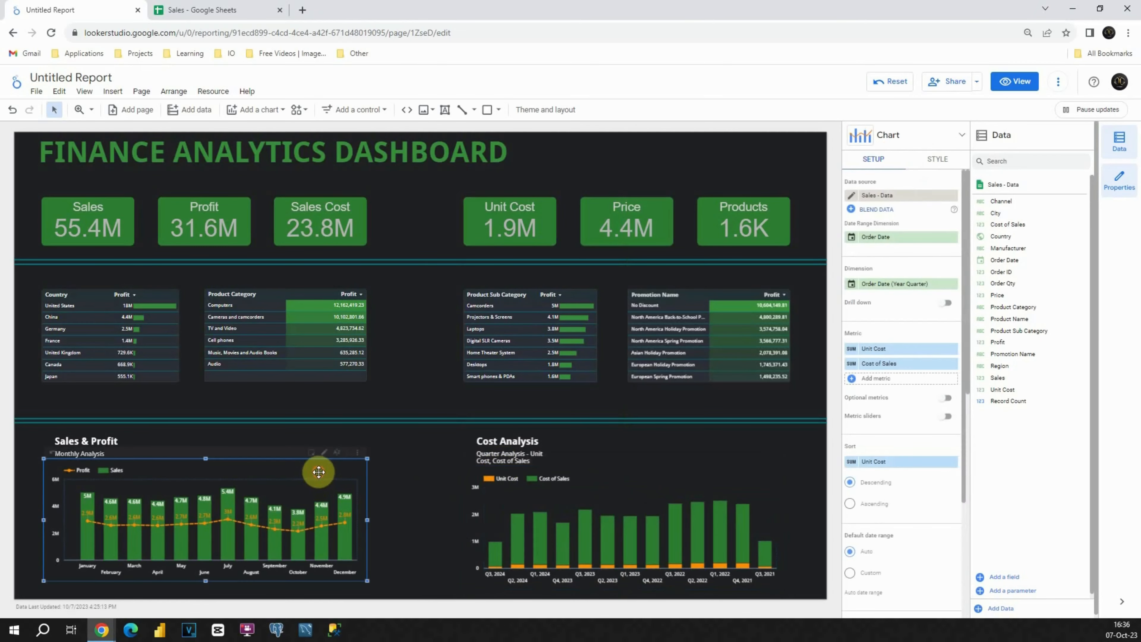
{"action": "left_click_drag", "start_coordinate": [313, 476], "coordinate": [318, 481]}
{"action": "left_click", "coordinate": [412, 478]}
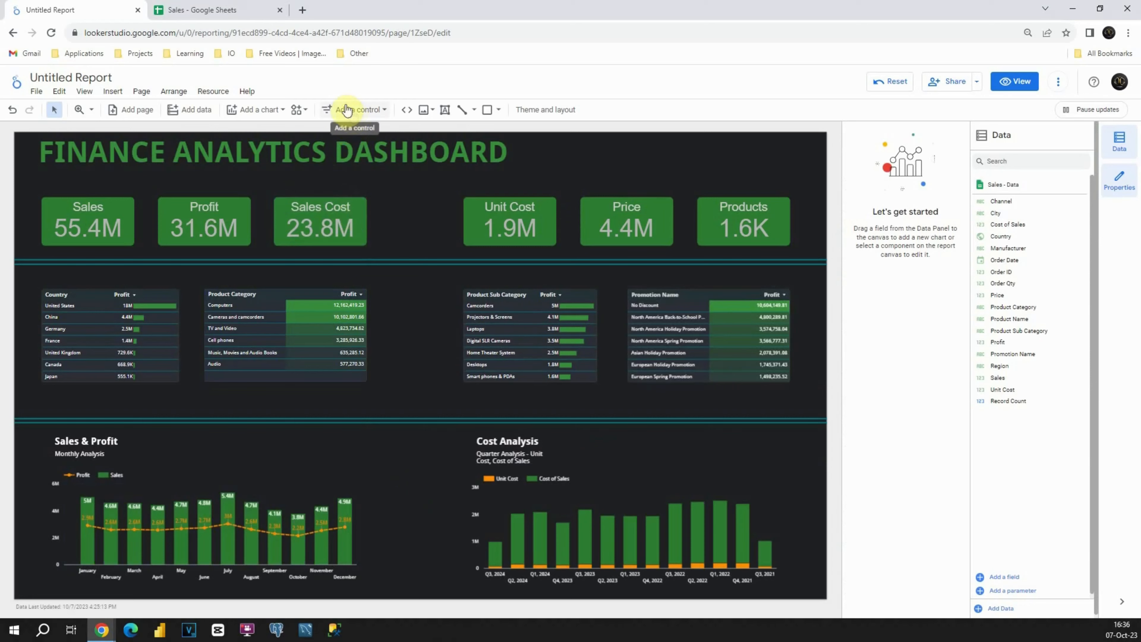
- Add a drop-down list control beside the dashboard title, above the Products scorecard, and set its control field to Region
{"action": "left_click", "coordinate": [364, 112]}
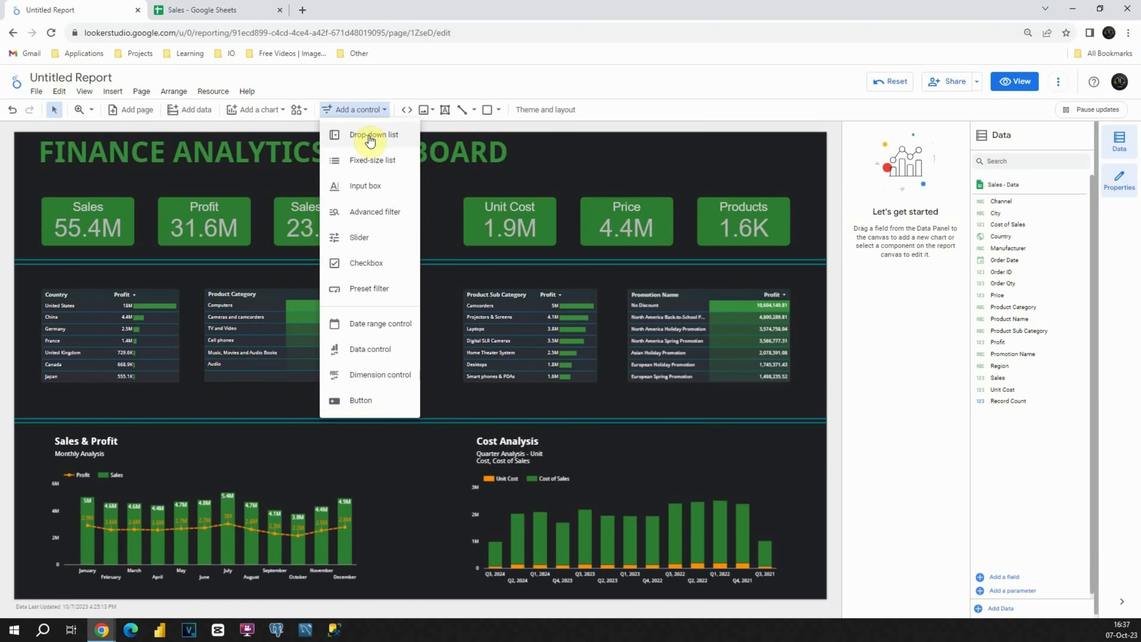
{"action": "left_click", "coordinate": [369, 135]}
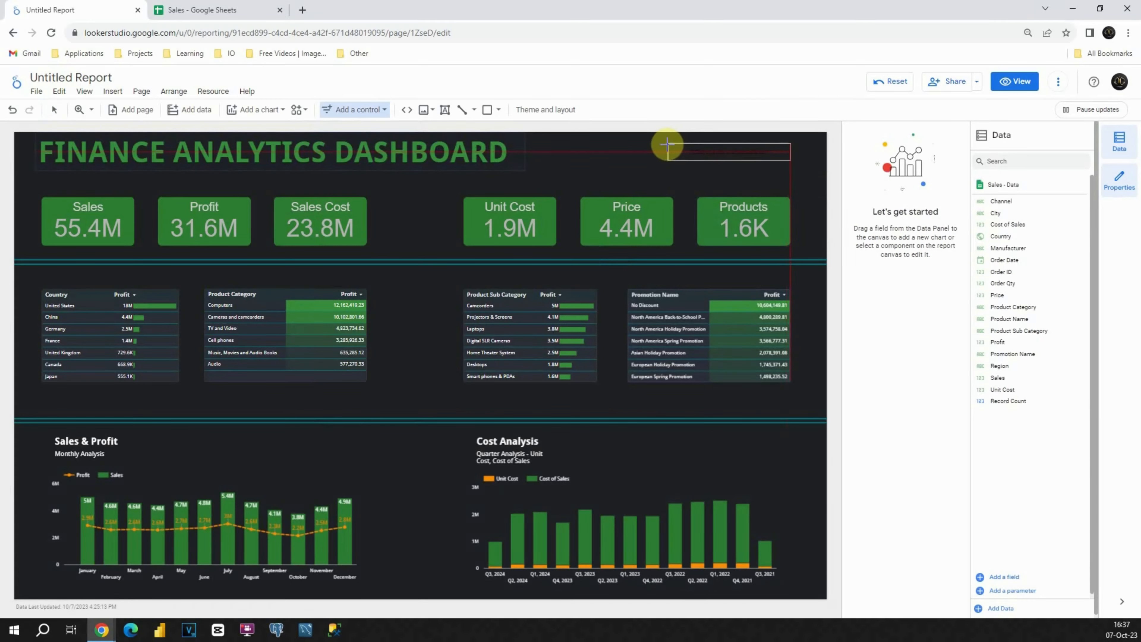
{"action": "left_click", "coordinate": [667, 144]}
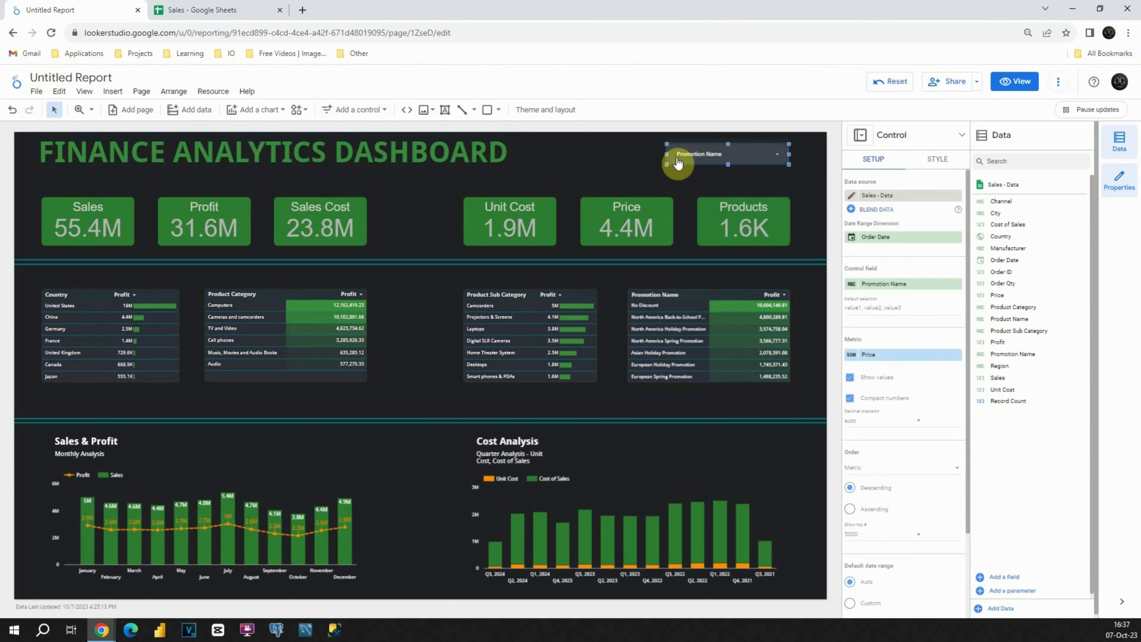
{"action": "left_click", "coordinate": [696, 154]}
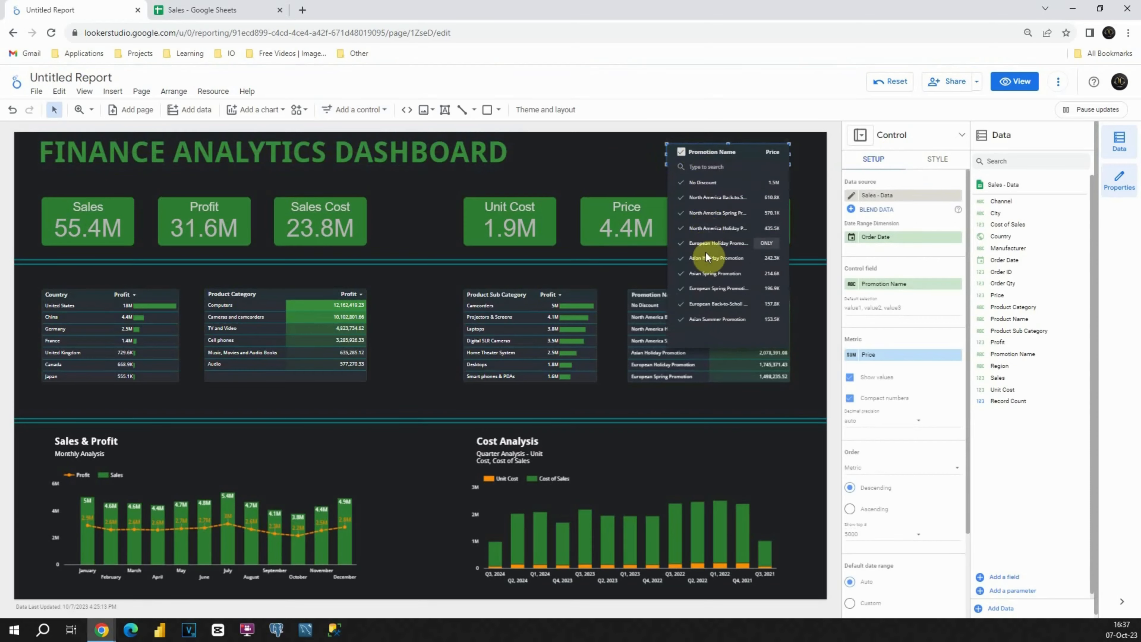
{"action": "left_click", "coordinate": [638, 161]}
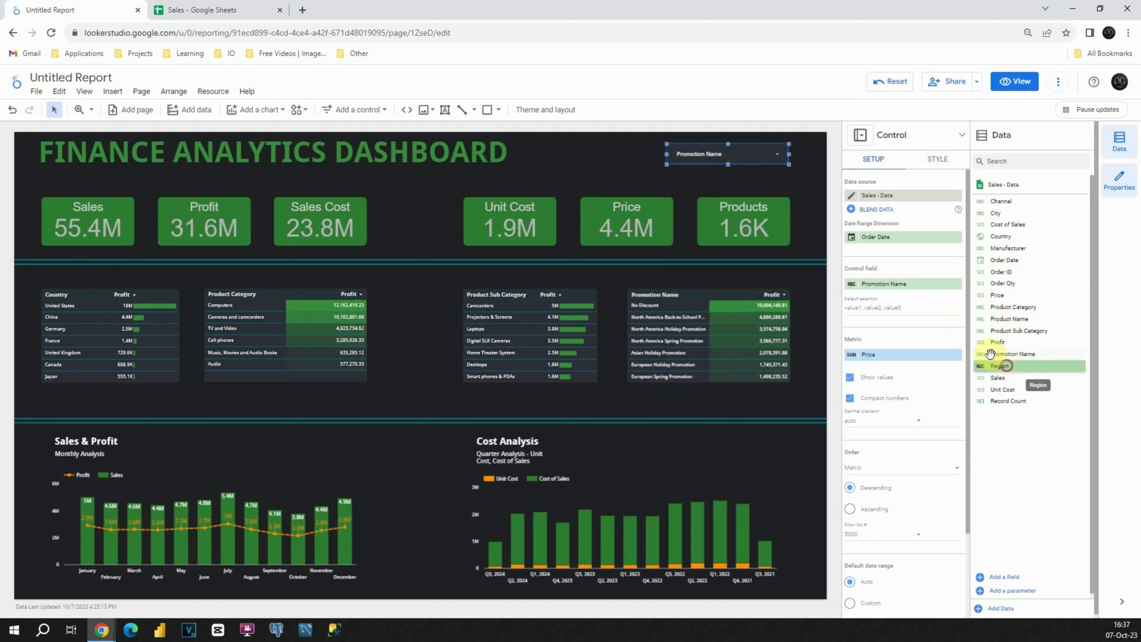
{"action": "left_click_drag", "start_coordinate": [1000, 365], "coordinate": [884, 289]}
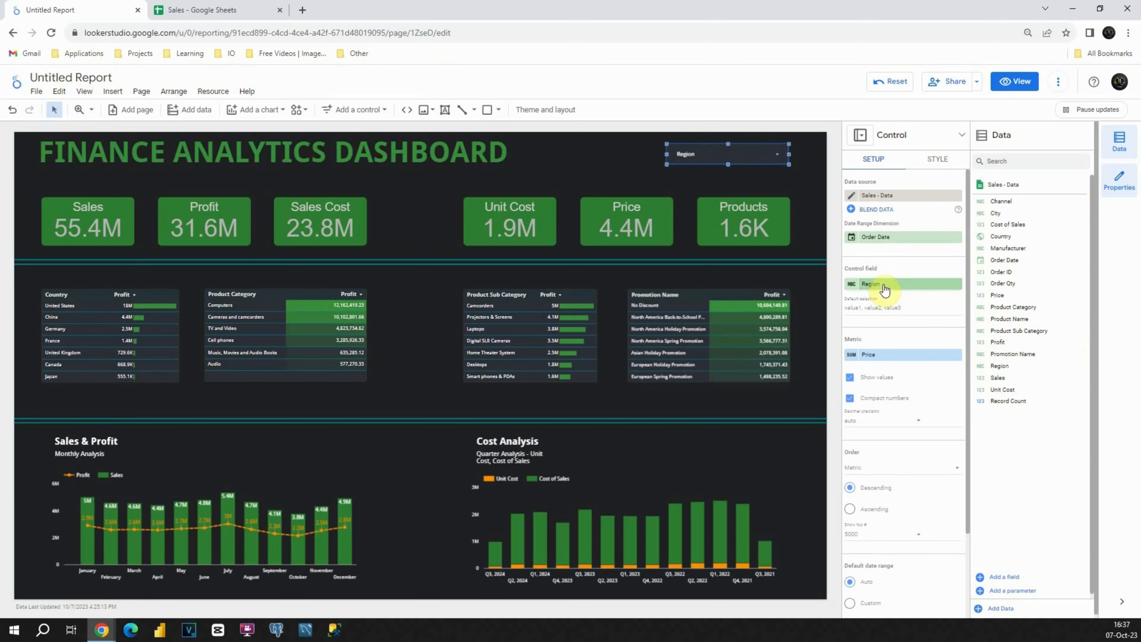
- Check the values listed in the Region drop-down control and remove its Price metric
{"action": "left_click", "coordinate": [782, 154]}
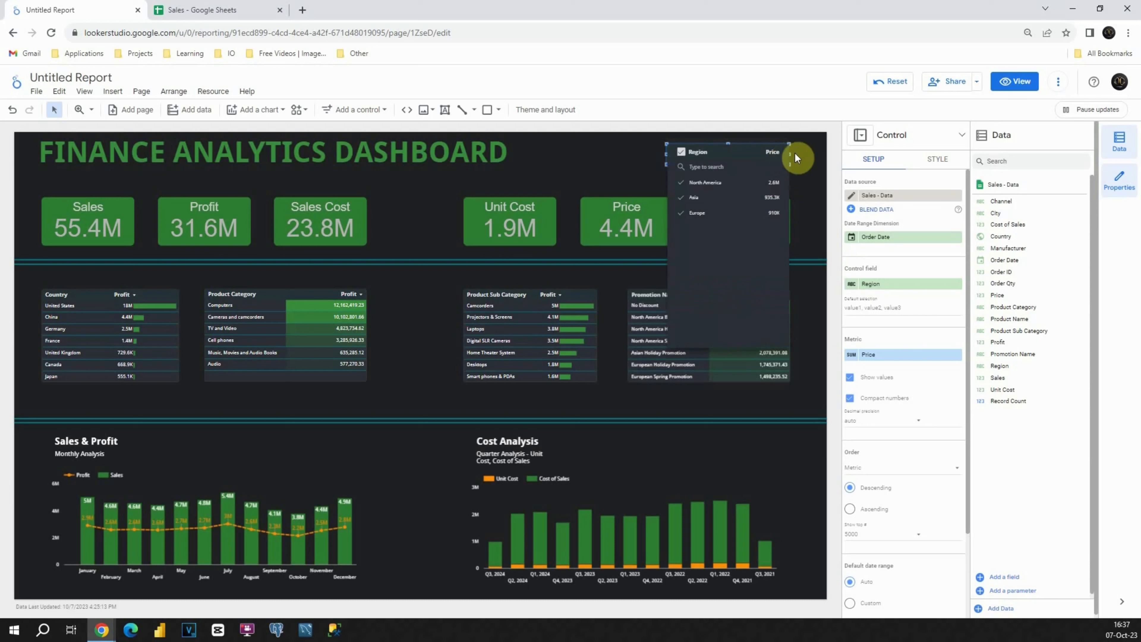
{"action": "left_click", "coordinate": [795, 154]}
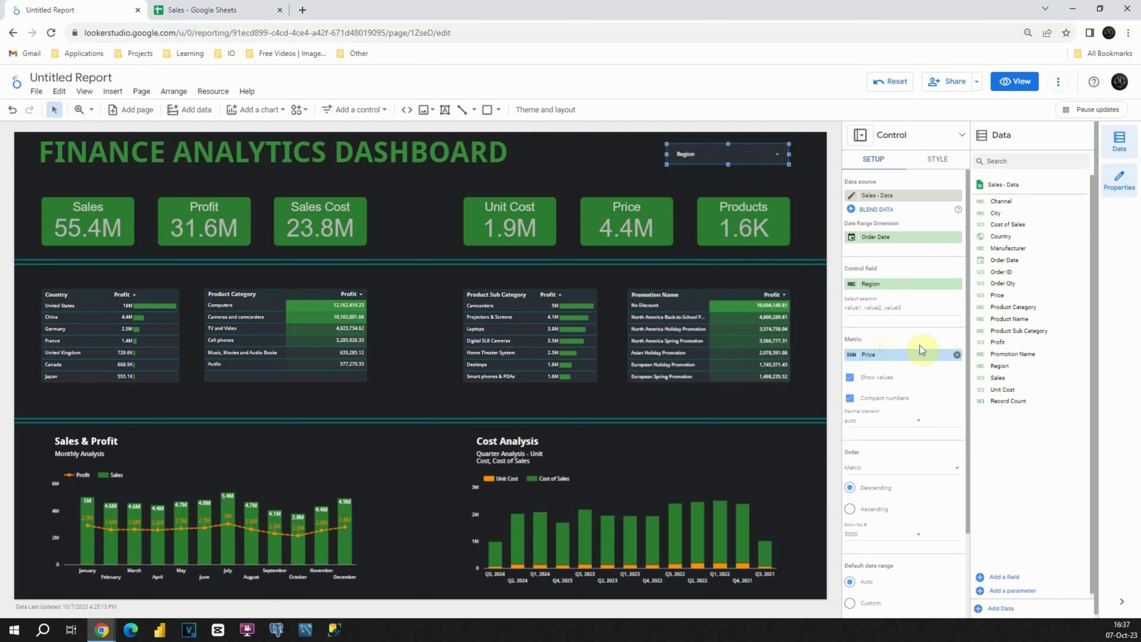
{"action": "left_click", "coordinate": [957, 355]}
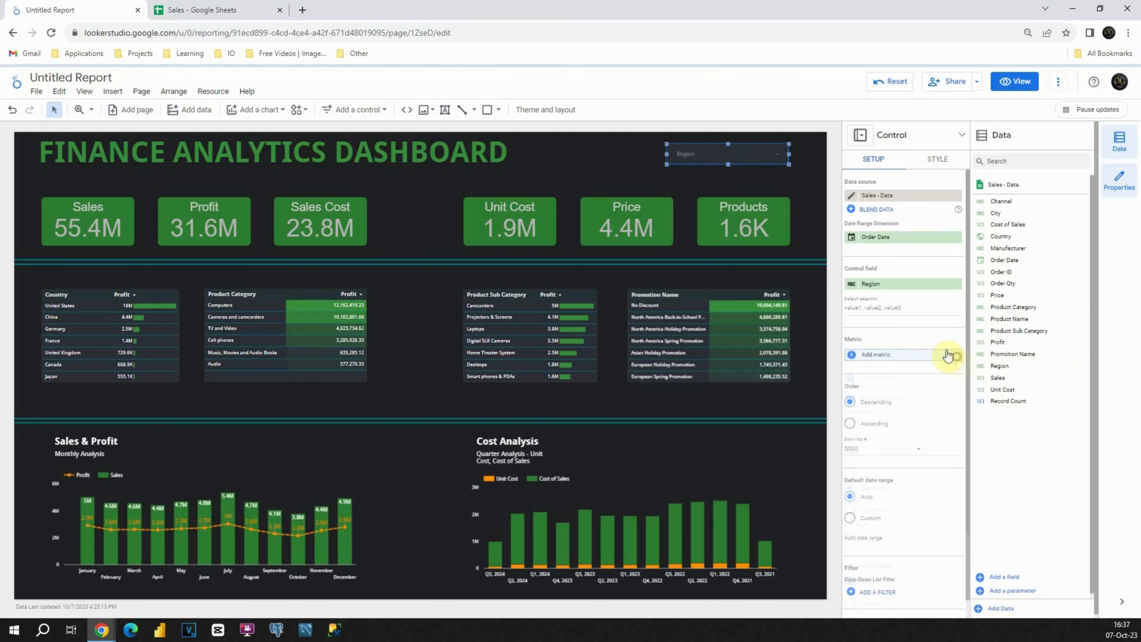
- Test the Region control by filtering the dashboard to North America only, and reselect all regions
{"action": "left_click", "coordinate": [777, 153]}
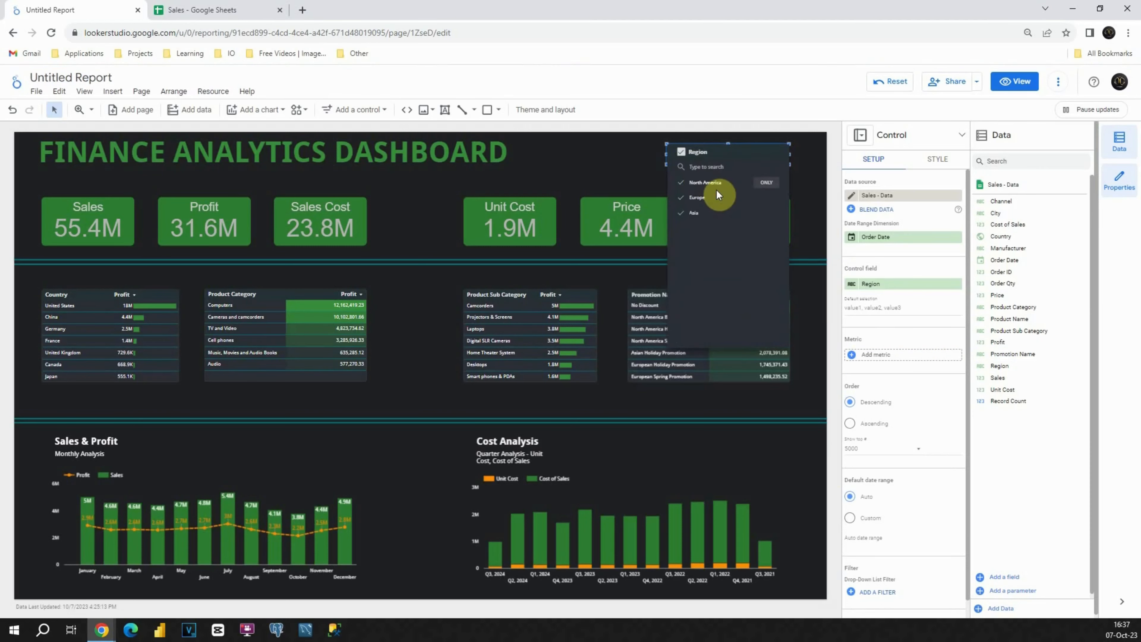
{"action": "left_click", "coordinate": [763, 185]}
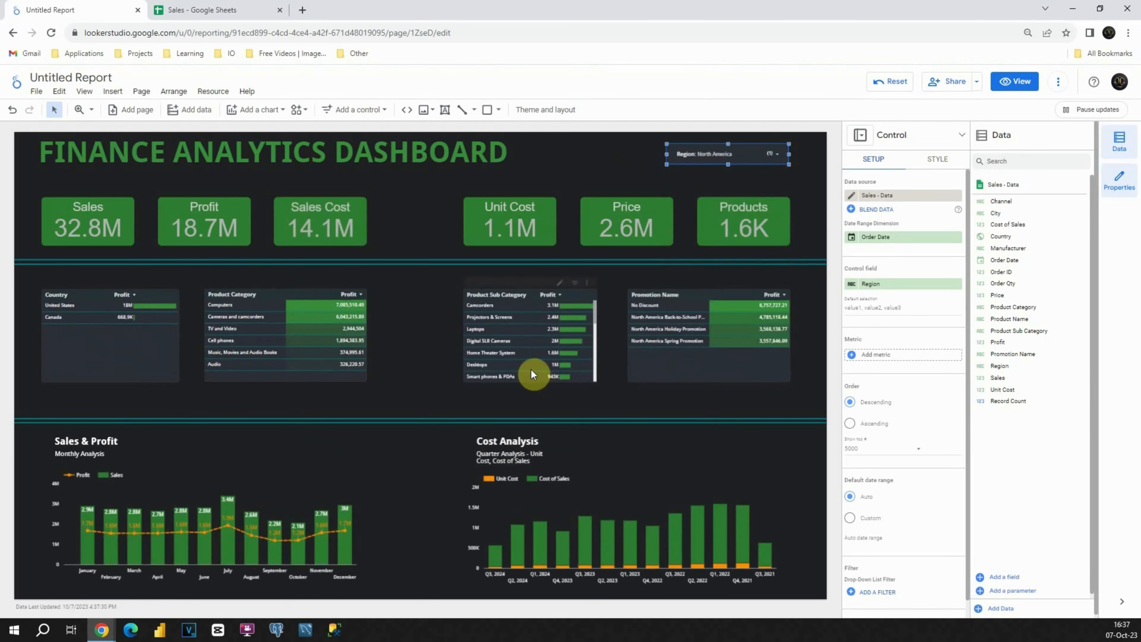
{"action": "left_click", "coordinate": [753, 163]}
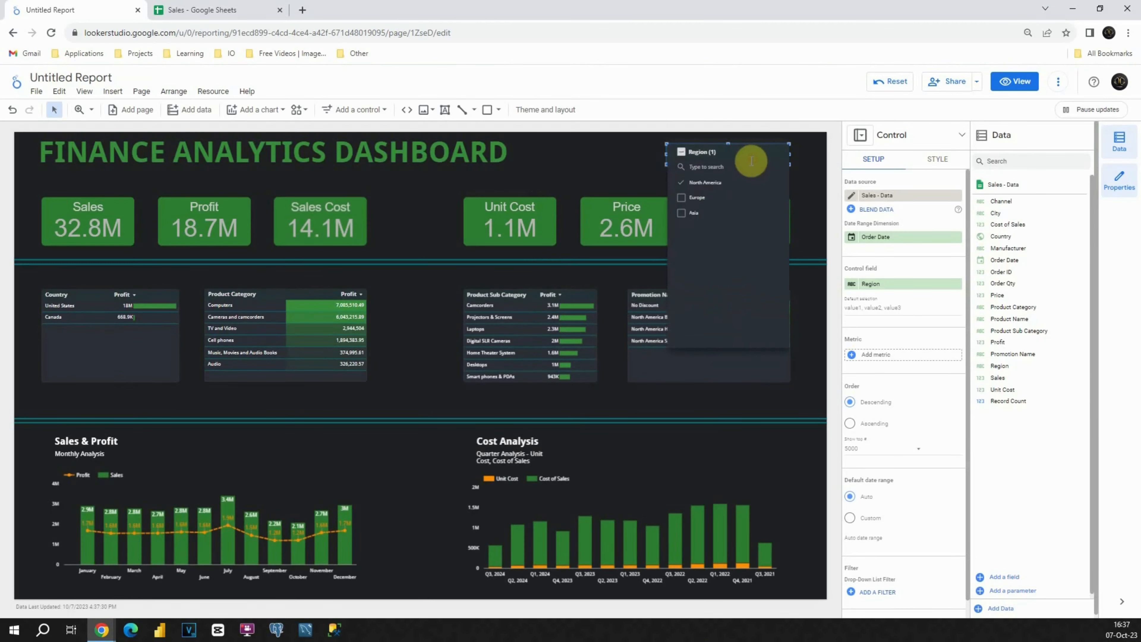
{"action": "left_click", "coordinate": [680, 153]}
{"action": "left_click", "coordinate": [625, 165]}
- Narrow the Region drop-down control slightly from its left edge, keeping its right edge in place
{"action": "left_click_drag", "start_coordinate": [666, 153], "coordinate": [689, 154]}
{"action": "left_click", "coordinate": [658, 156]}
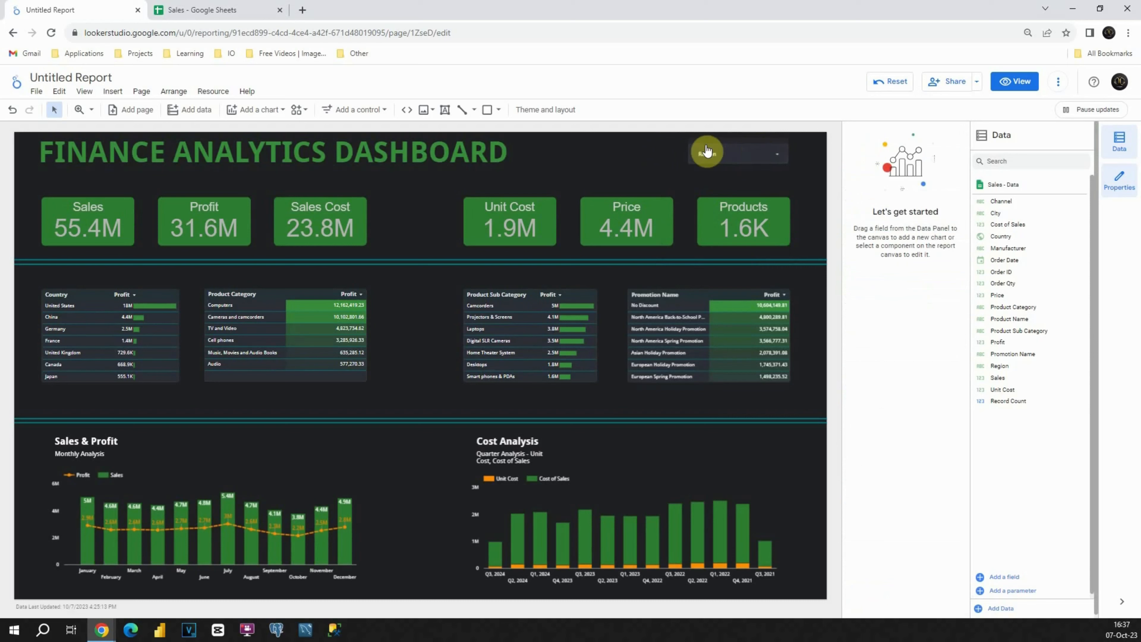
{"action": "left_click", "coordinate": [639, 144]}
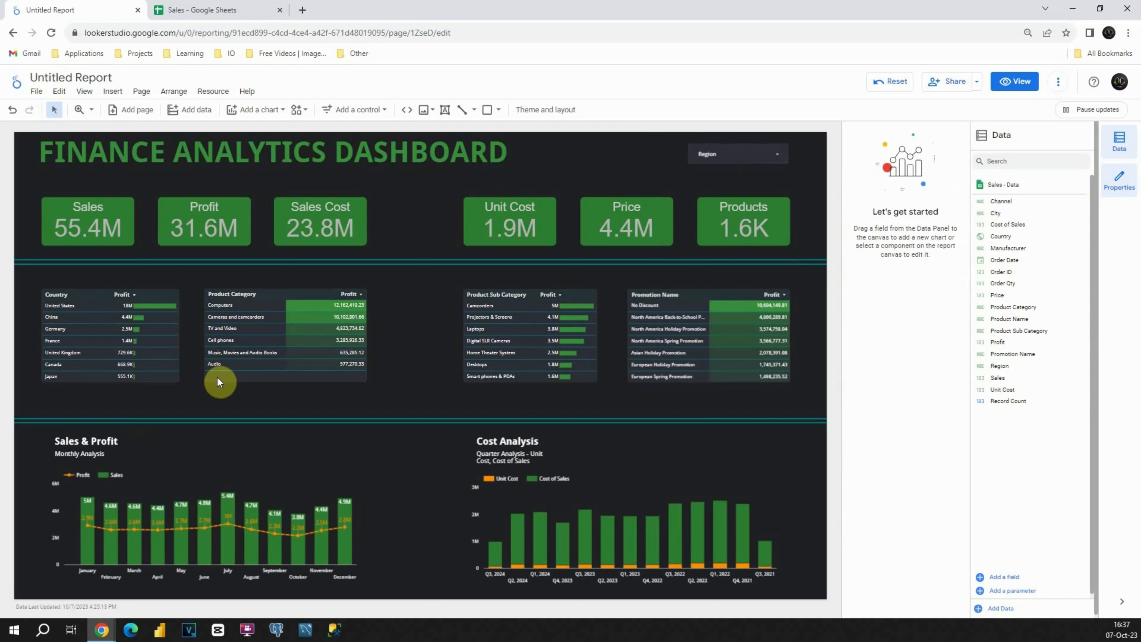
- Duplicate the "Monthly Analysis" subtitle beside the Region control and change its text to "Filter your data for Region by Clicking on Drop-Down List"
{"action": "left_click", "coordinate": [88, 454]}
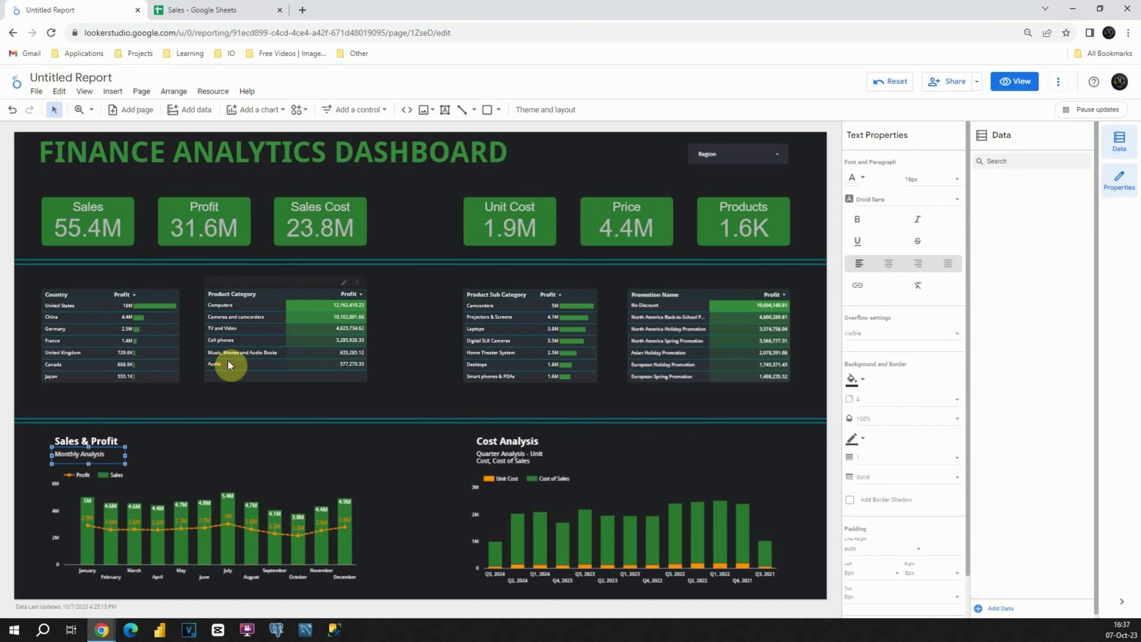
{"action": "key", "text": "ctrl+d"}
{"action": "left_click_drag", "start_coordinate": [121, 455], "coordinate": [546, 154]}
{"action": "type", "text": "Filter your data for Region by Clicking on Drop-Down"}
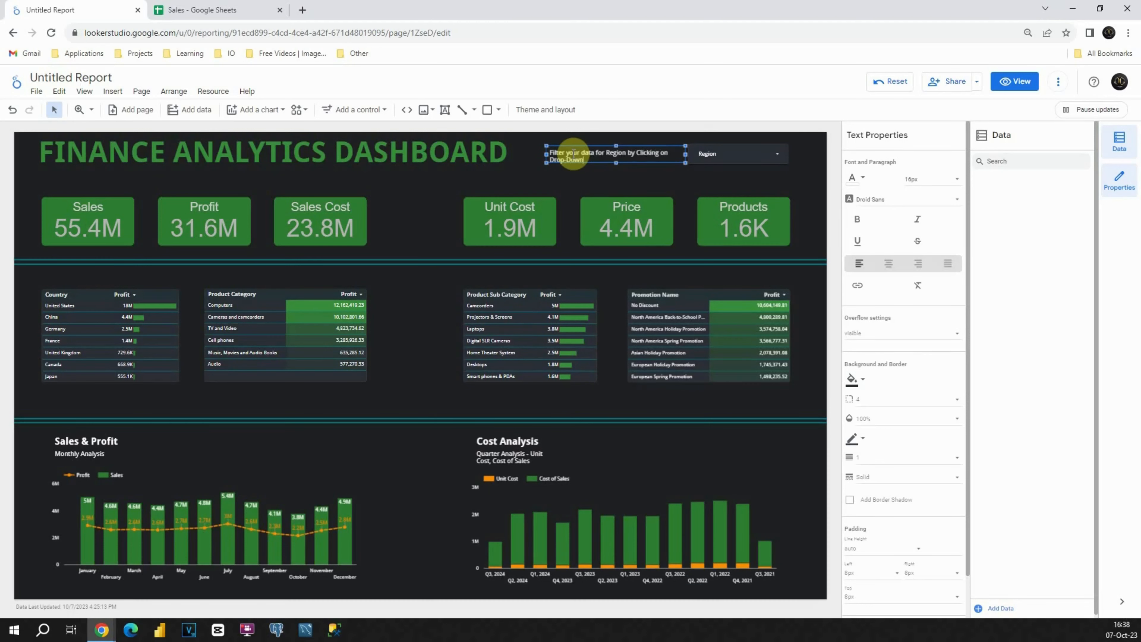
- Right-align the filter instruction text and move it slightly up beside the Region control
{"action": "key", "text": "ctrl+a"}
{"action": "left_click", "coordinate": [917, 264]}
{"action": "left_click", "coordinate": [648, 170]}
{"action": "left_click_drag", "start_coordinate": [654, 152], "coordinate": [652, 144]}
{"action": "left_click", "coordinate": [805, 156]}
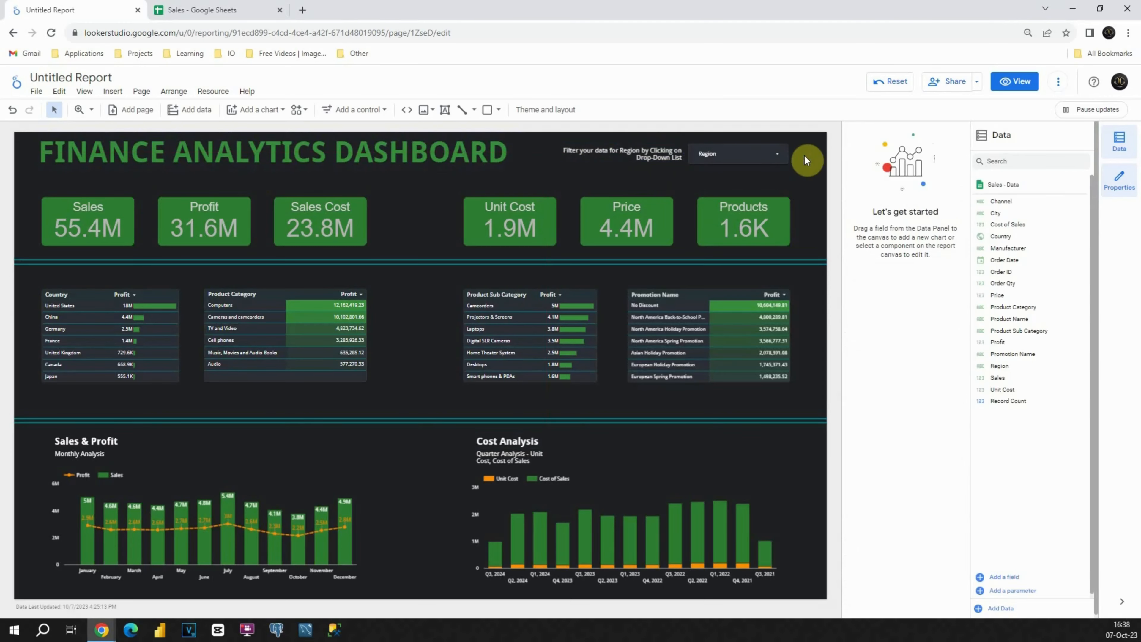